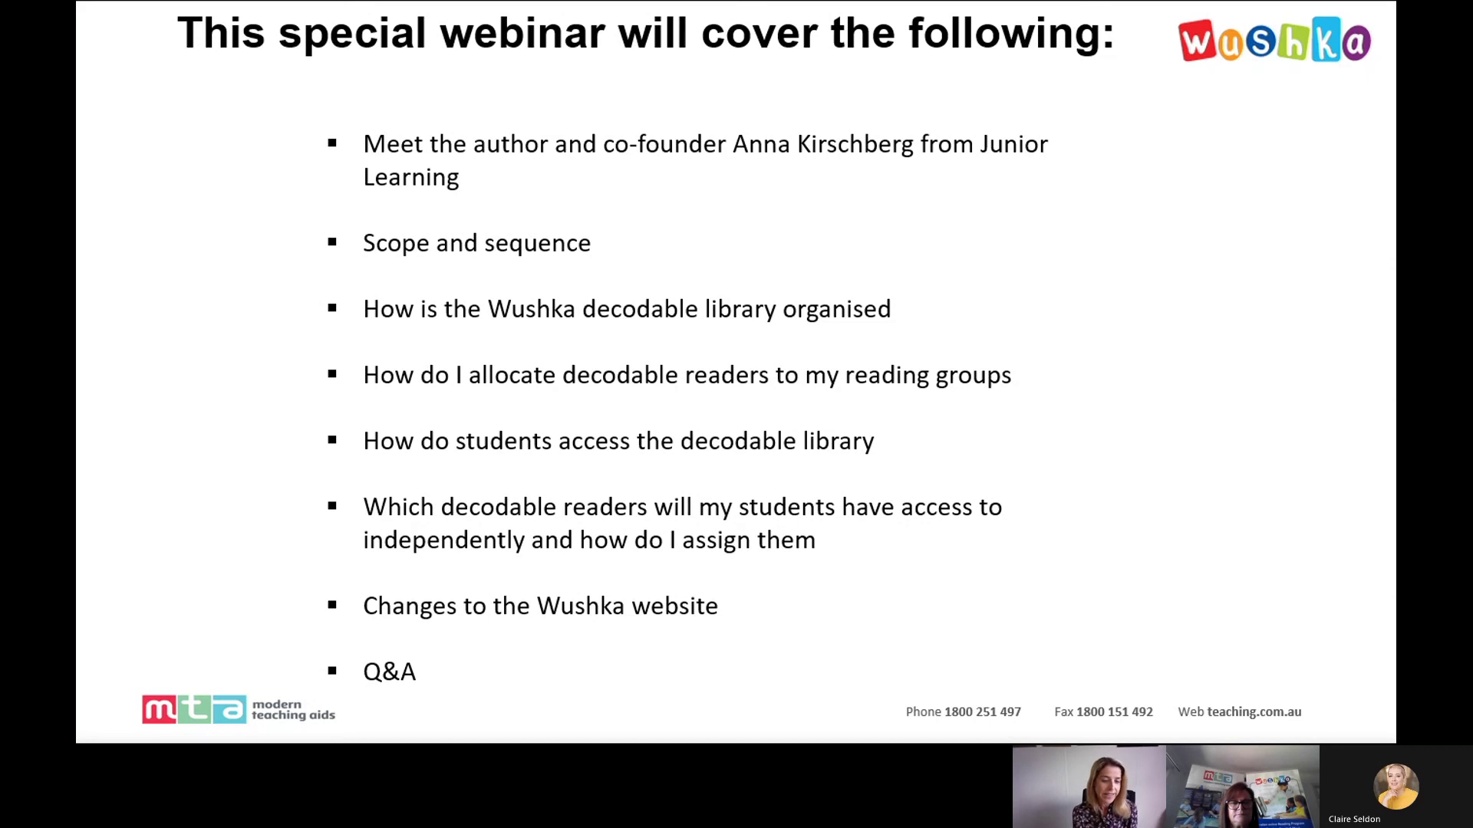
- End the PowerPoint agenda slide show with Esc to reveal the Windows desktop
key(Escape)
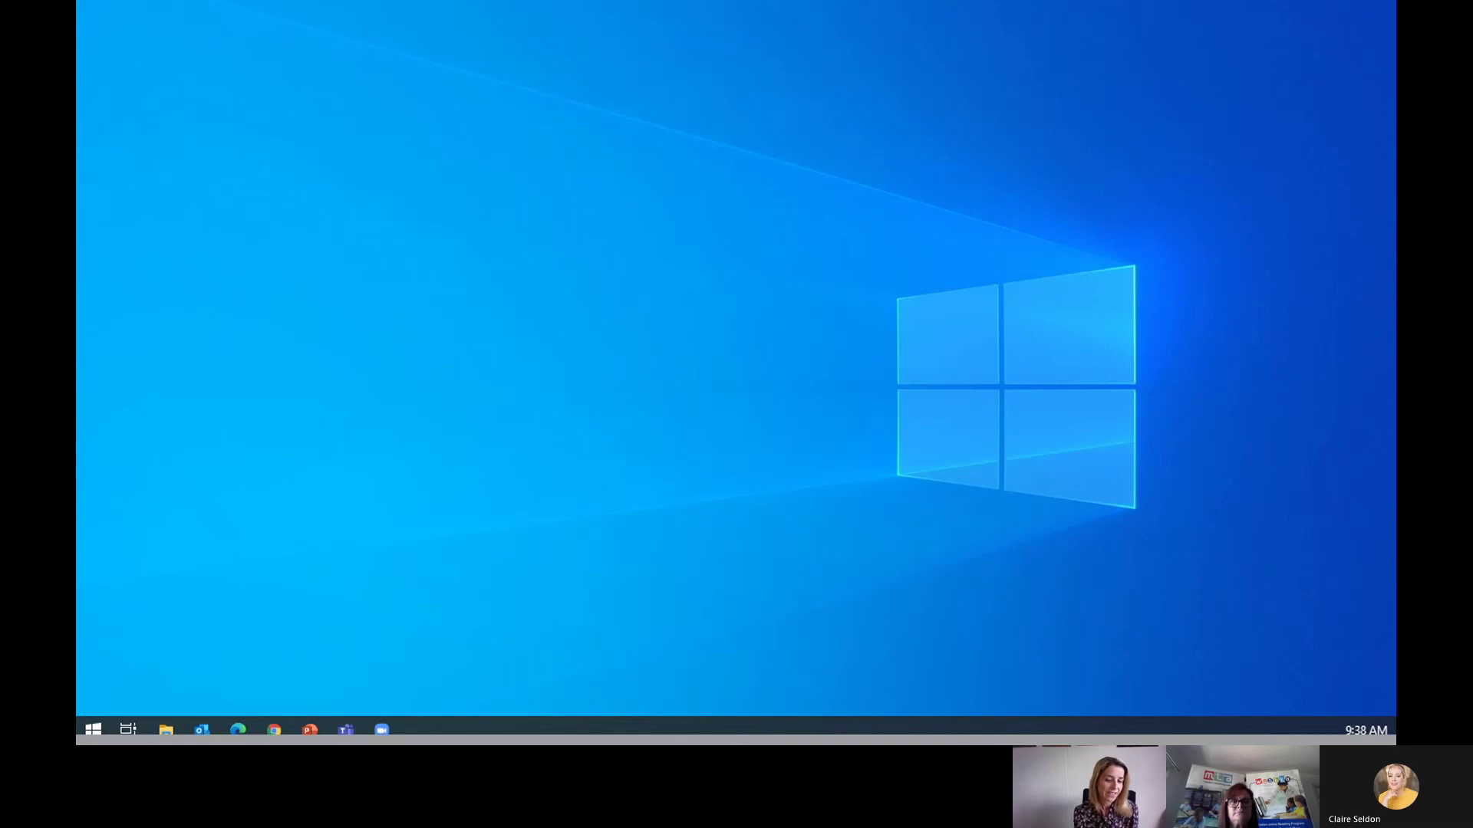
- Allow the other participant to control the shared screen, toggling between the agenda slide and desktop
key(alt+Tab)
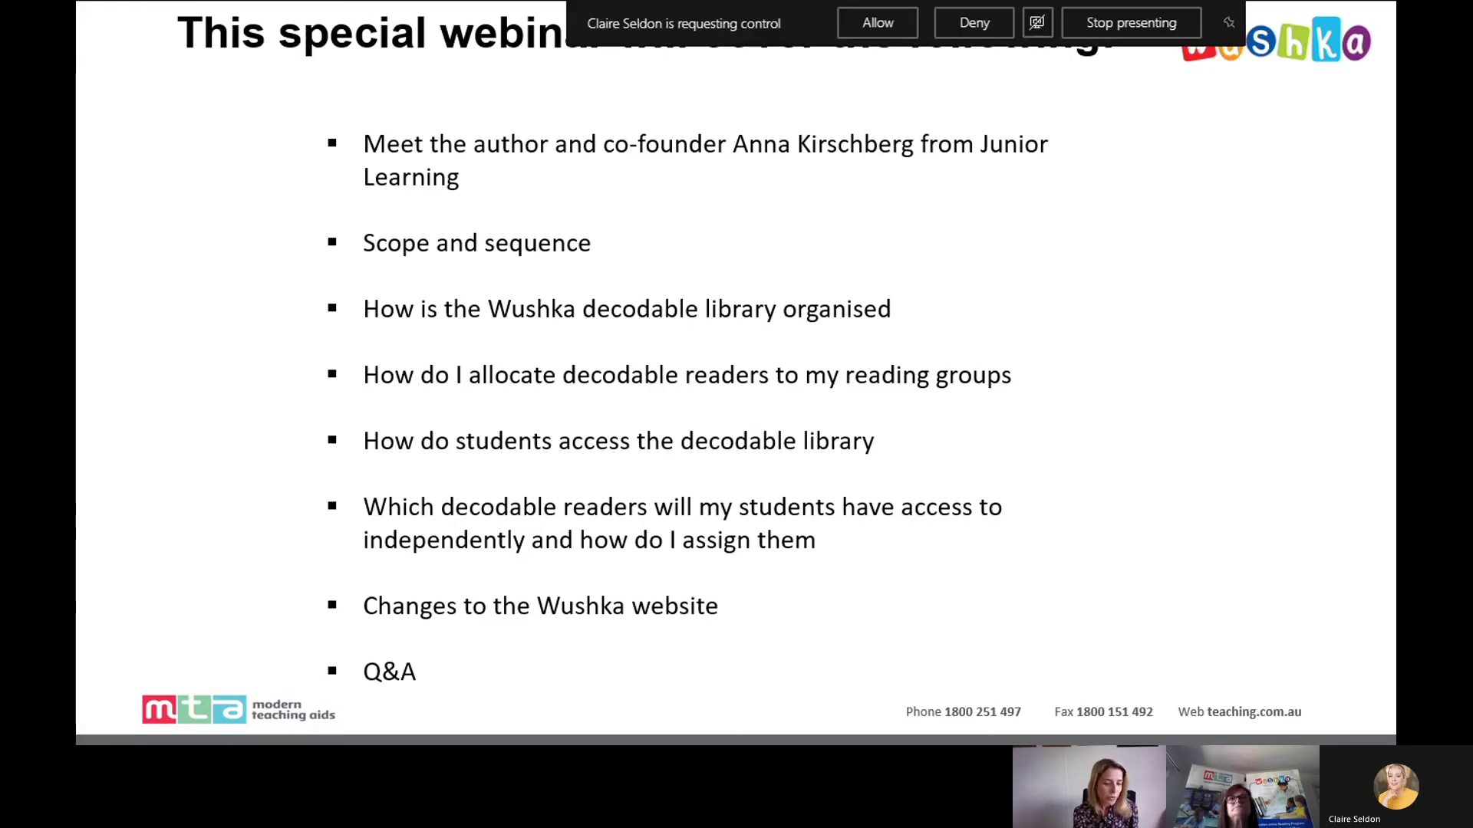
click(875, 32)
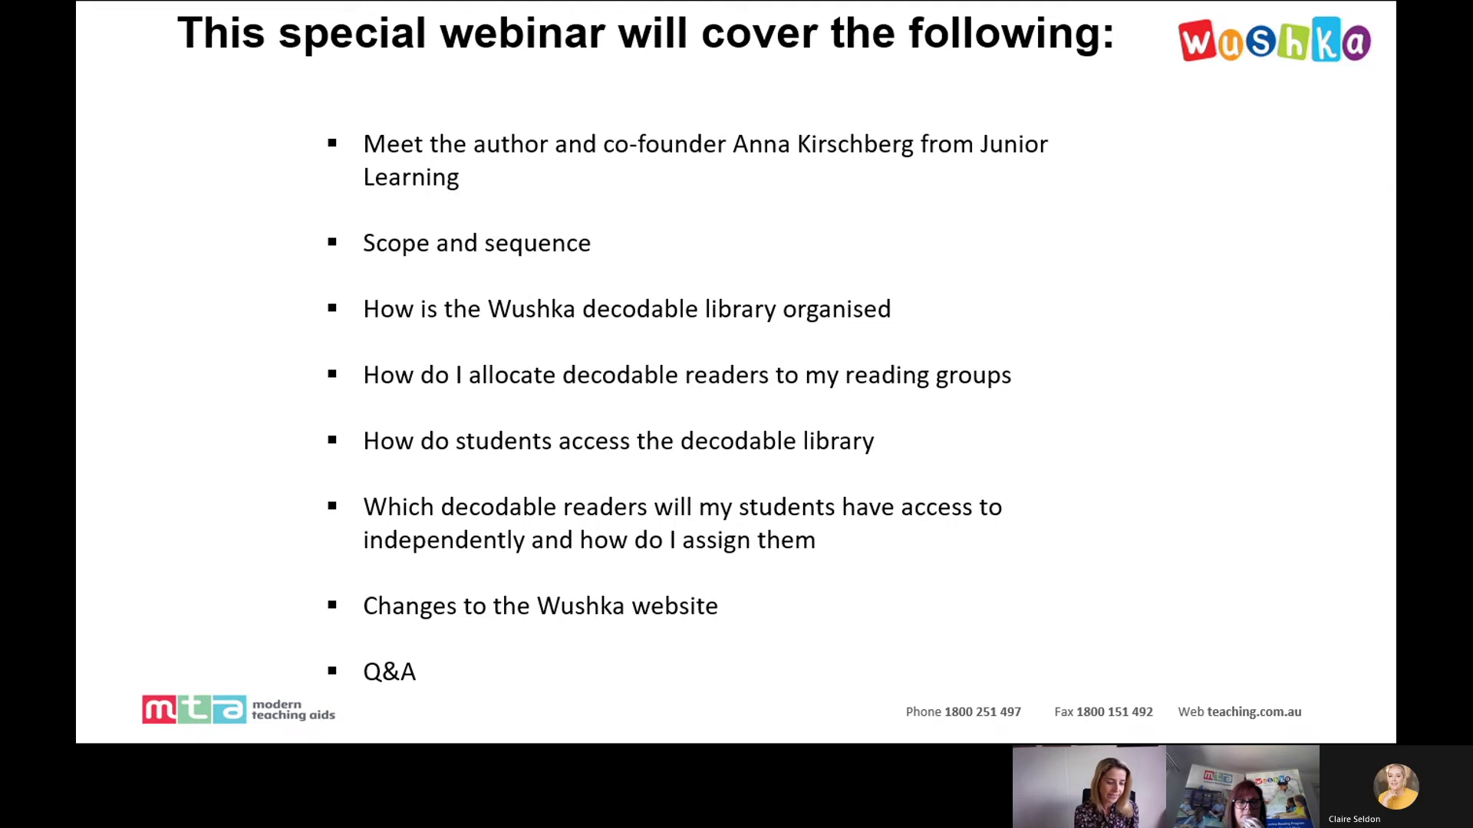
key(super+d)
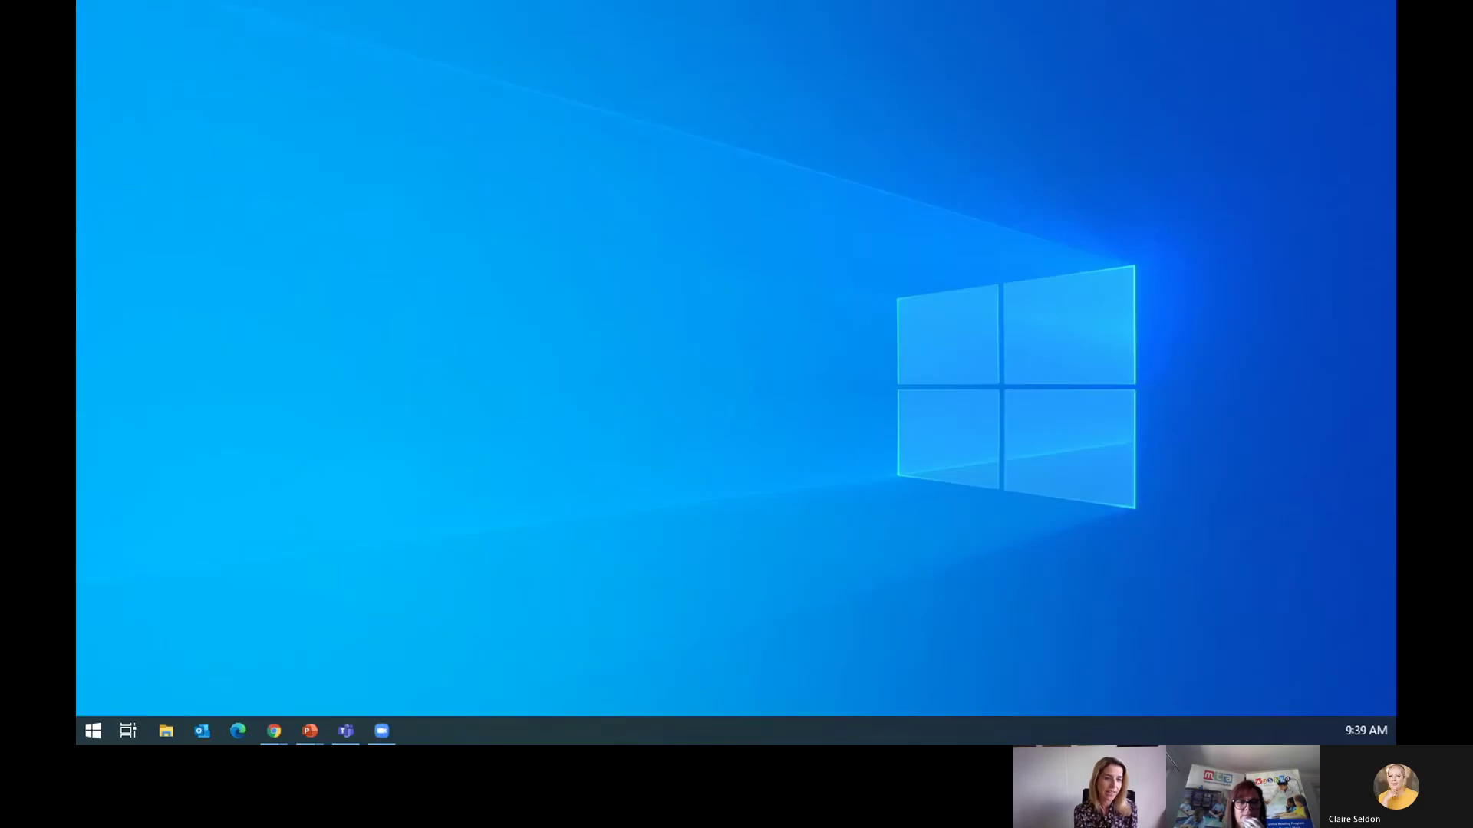
key(alt+Tab)
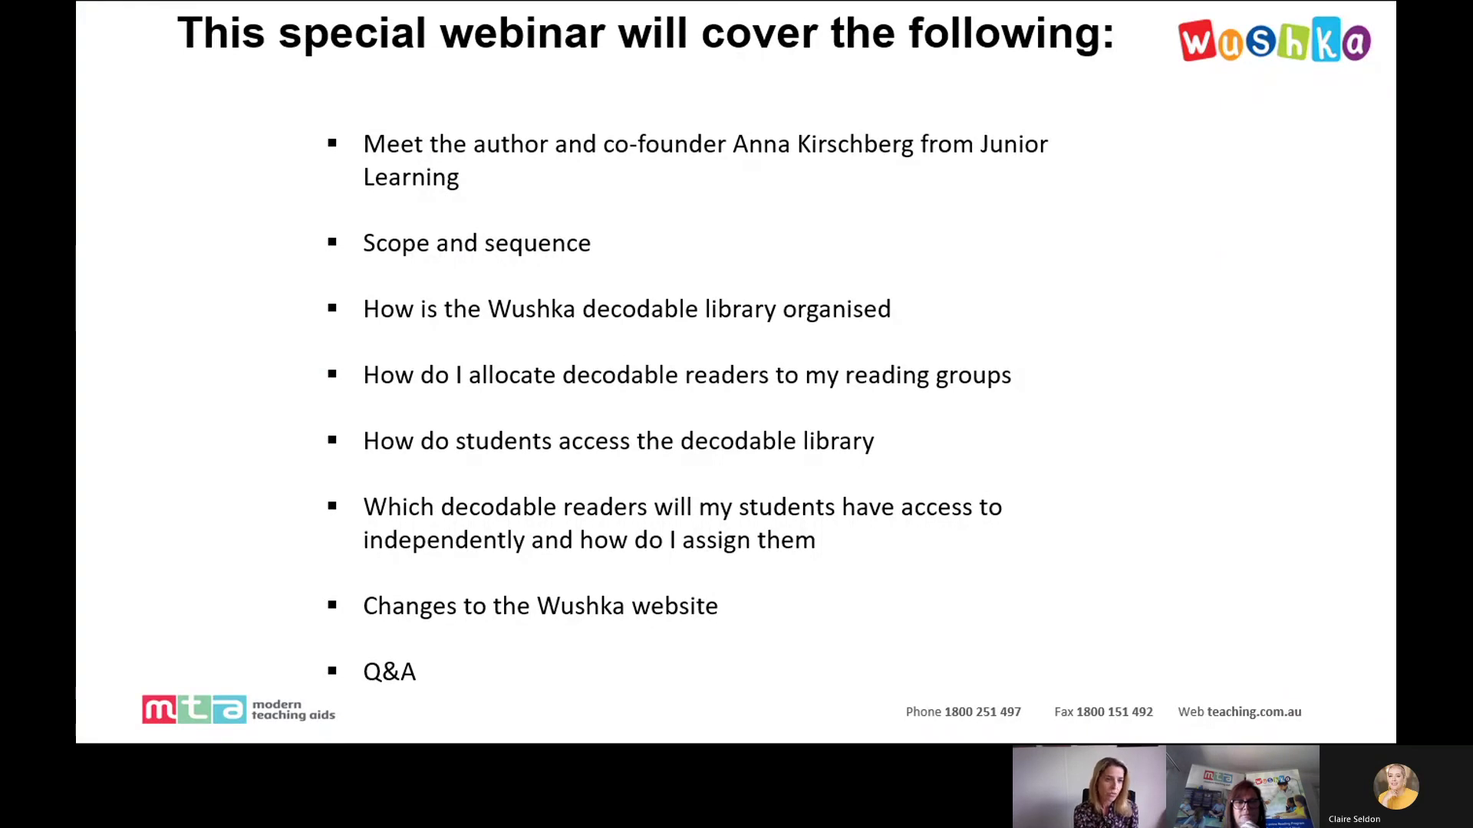
key(alt+Tab)
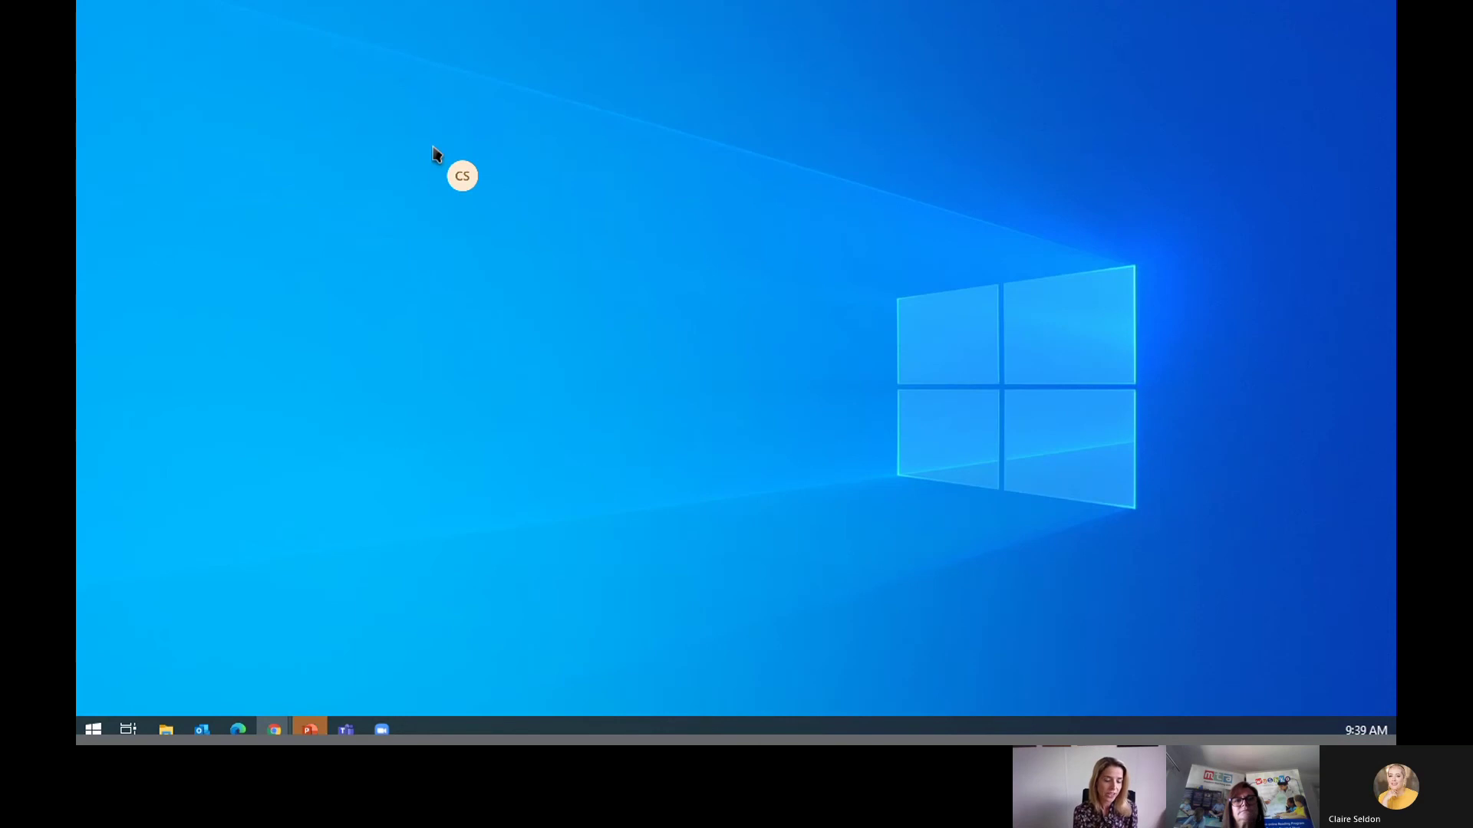
- Bring the Wushka browser window forward and maximize it to fill the screen
key(alt+Tab)
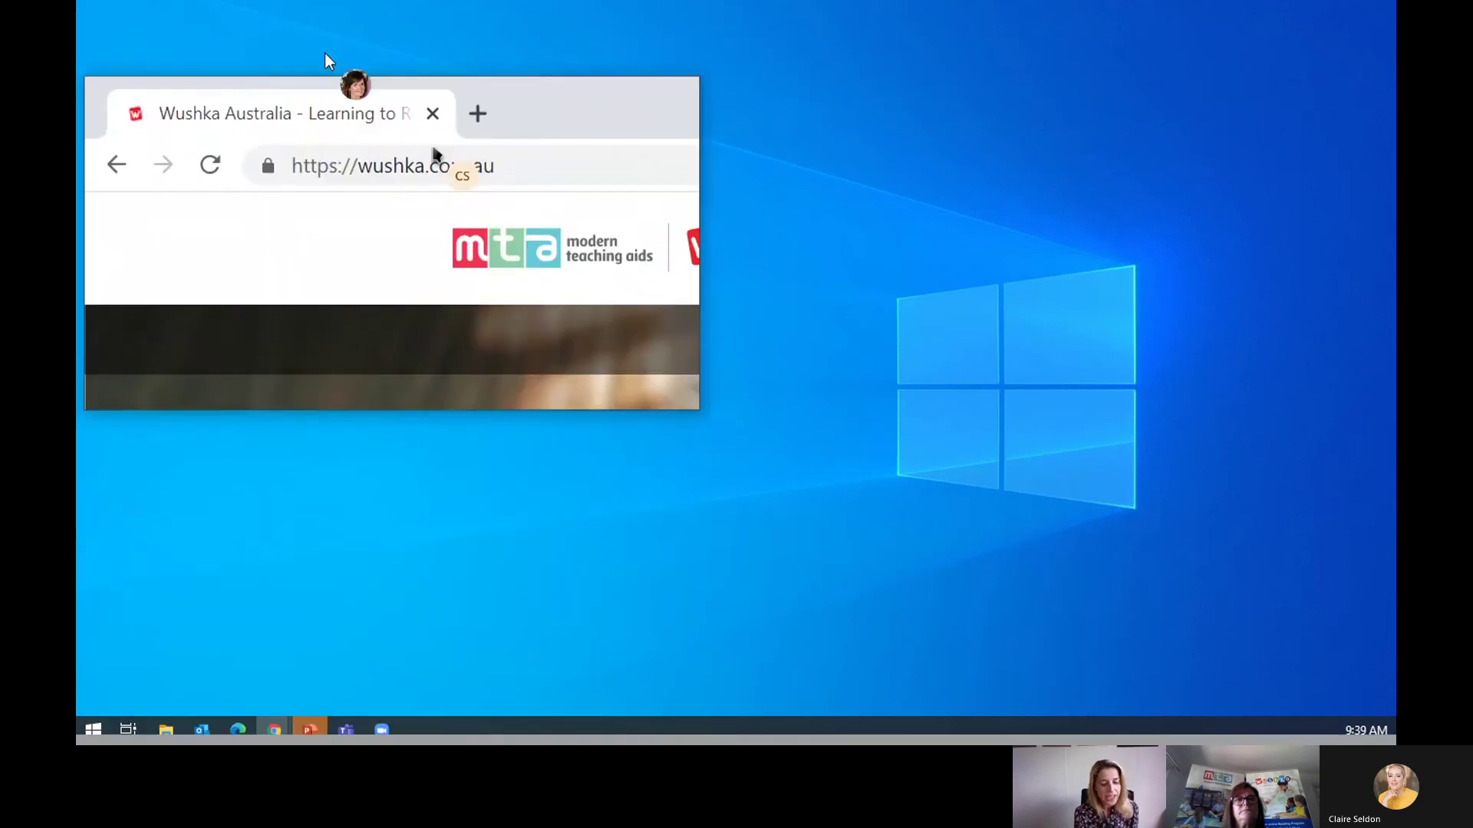
double_click(325, 53)
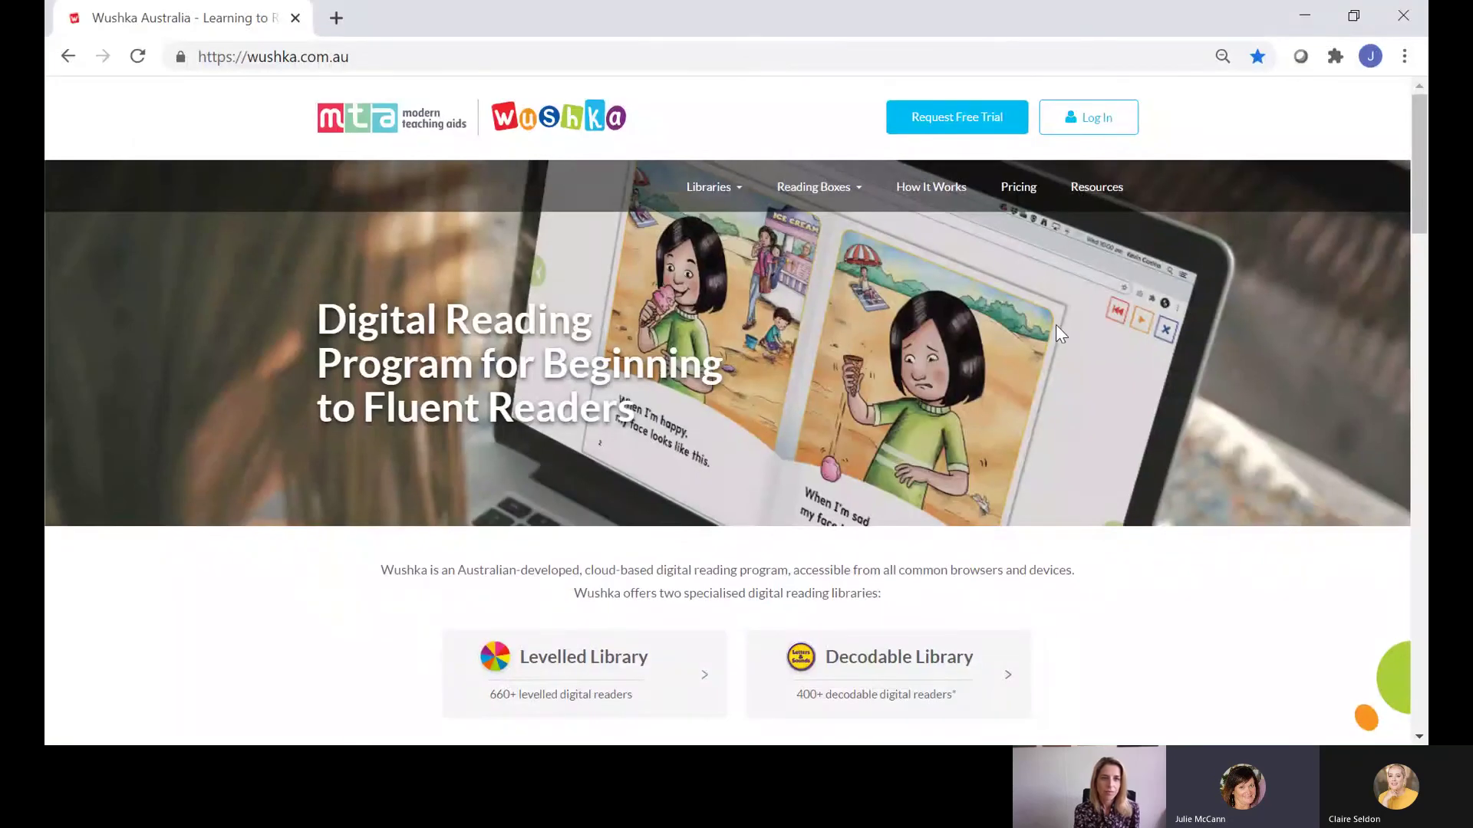
- Scroll through the Wushka home page to review the Levelled and Decodable library cards
scroll(1056, 335, down, 5)
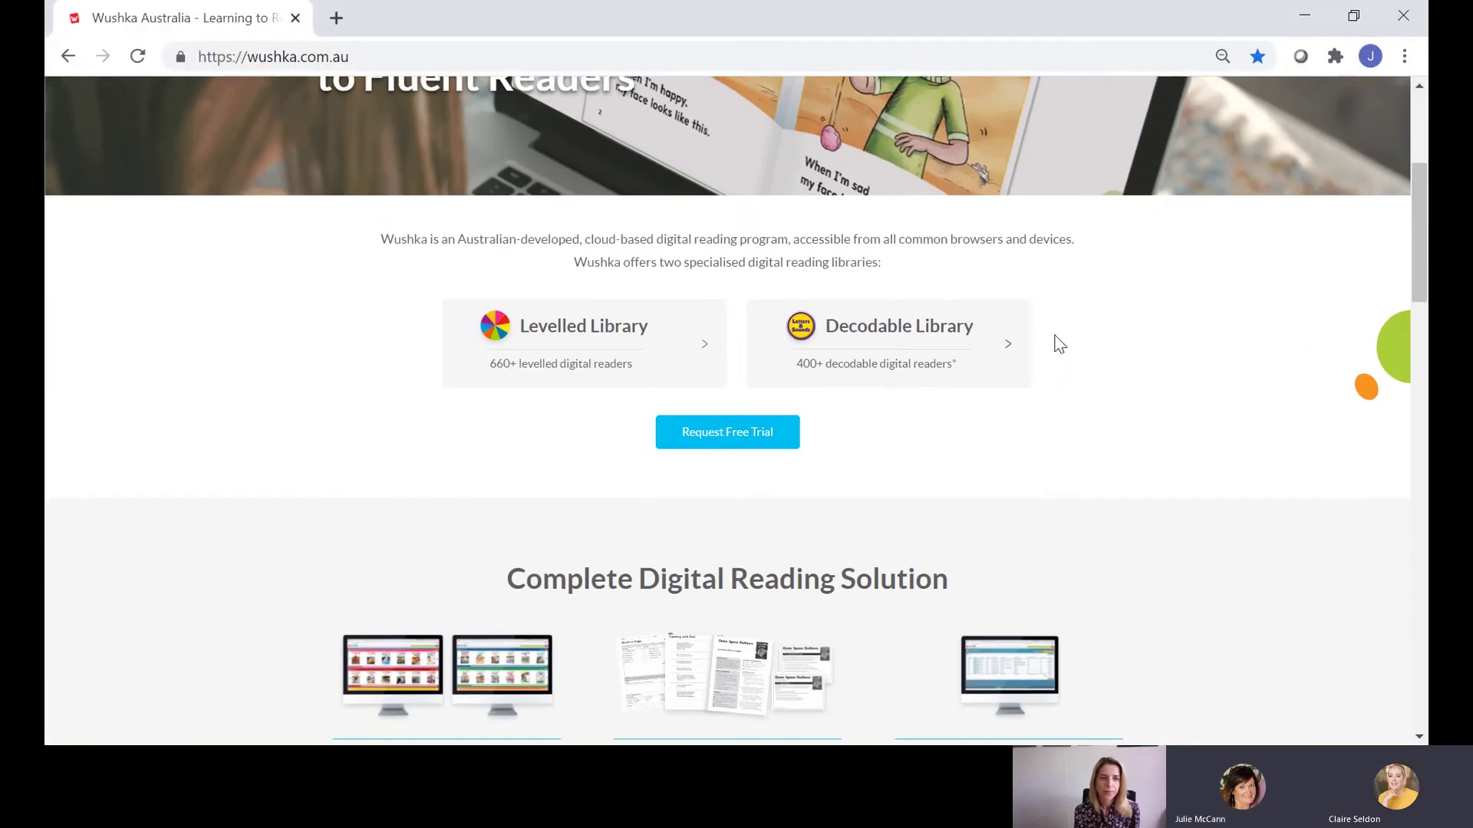
scroll(1054, 334, up, 4)
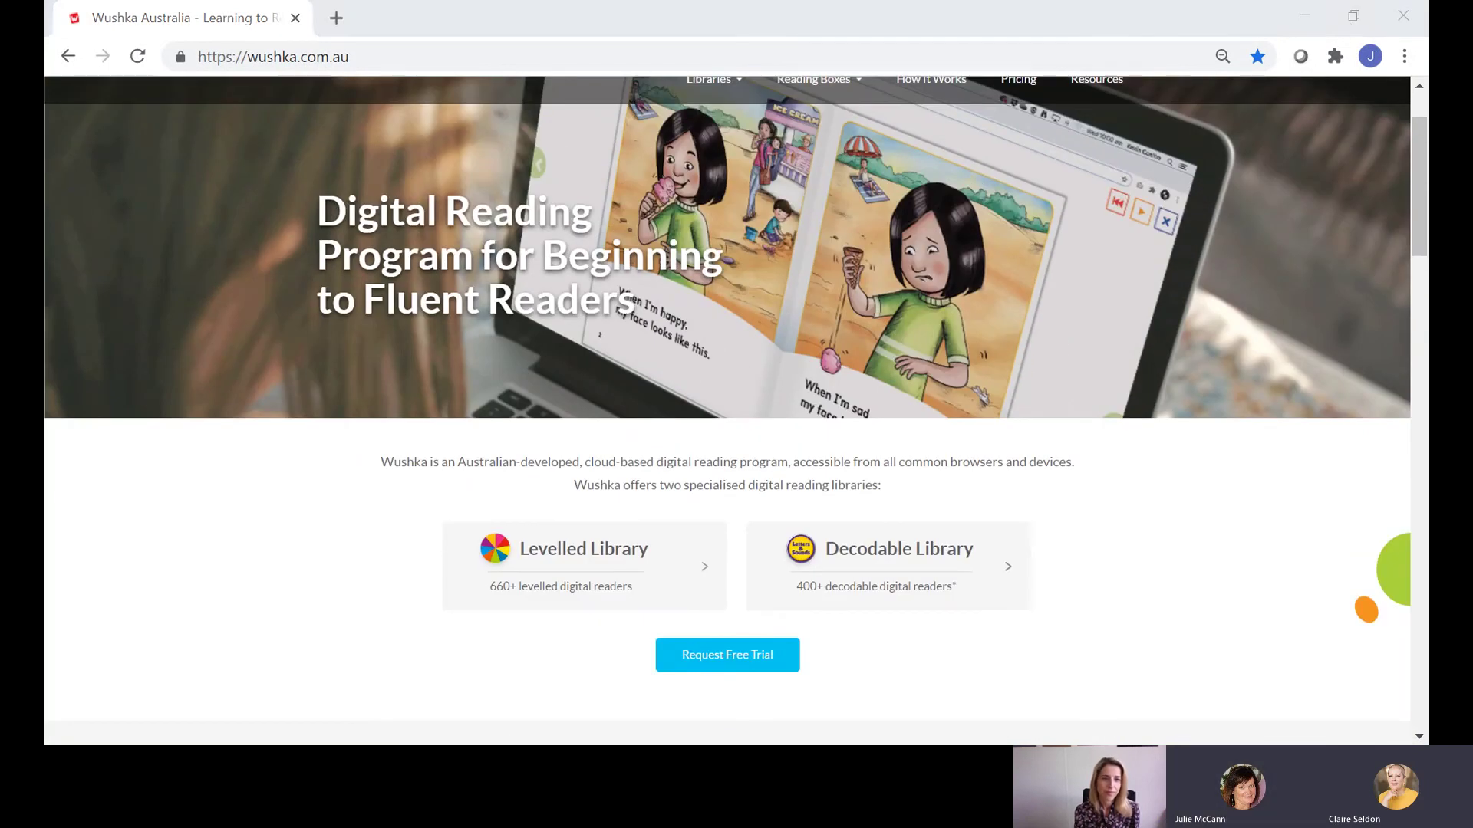
scroll(759, 587, down, 1)
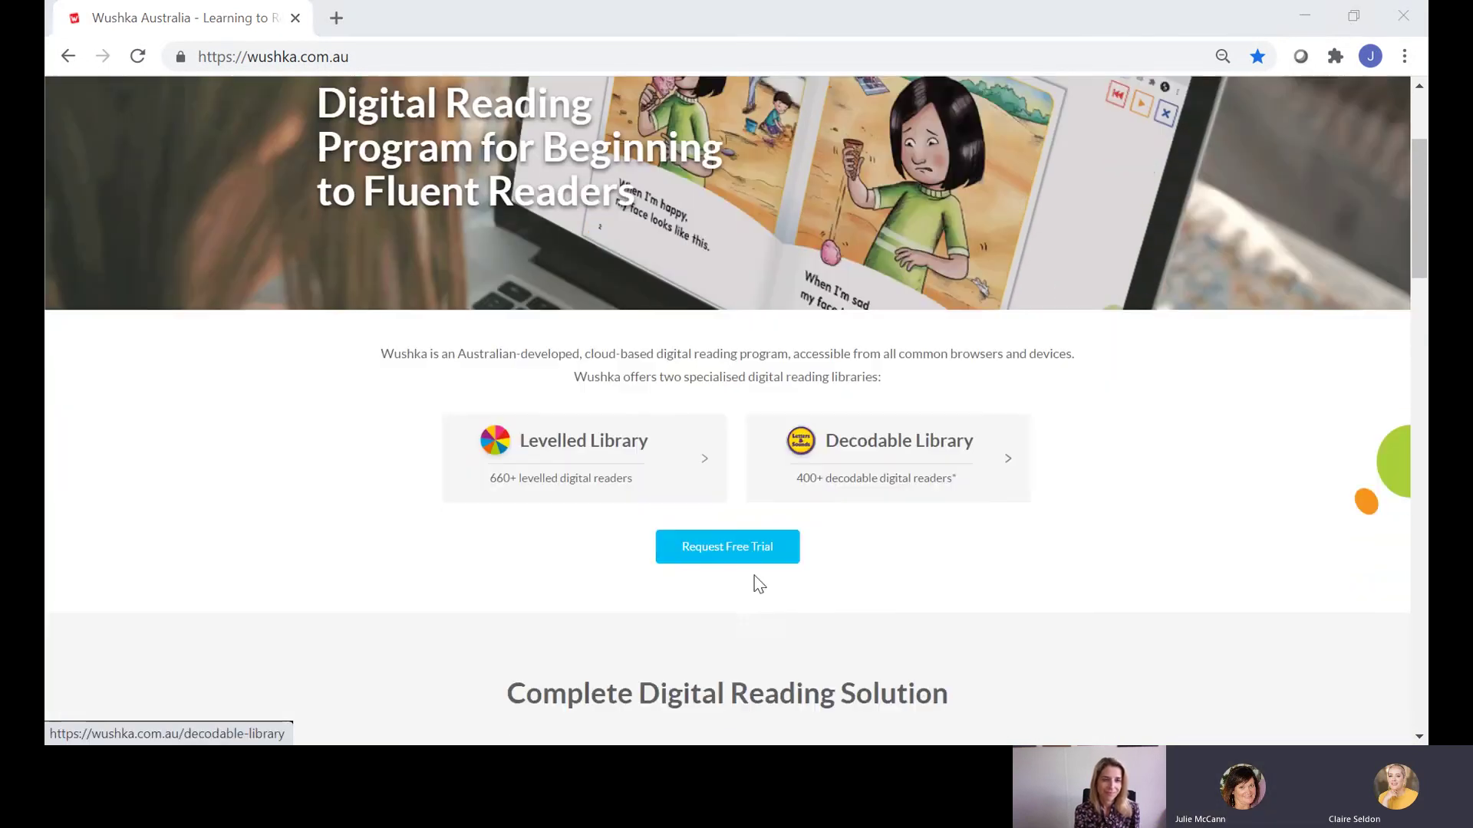
scroll(938, 246, down, 2)
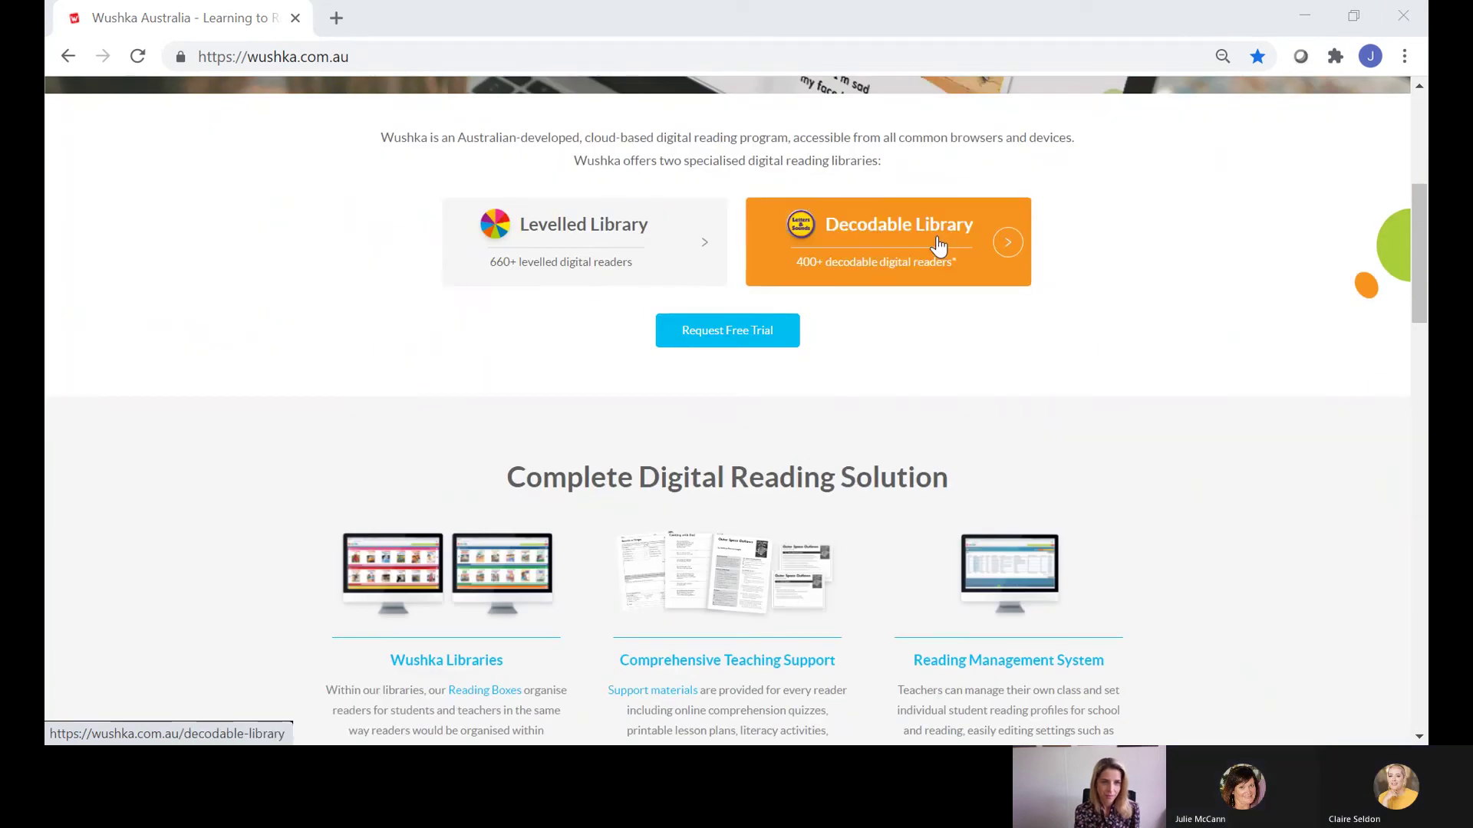
scroll(852, 484, up, 2)
- Open the Decodable Library page and scroll through its introduction and phonics phases
click(953, 369)
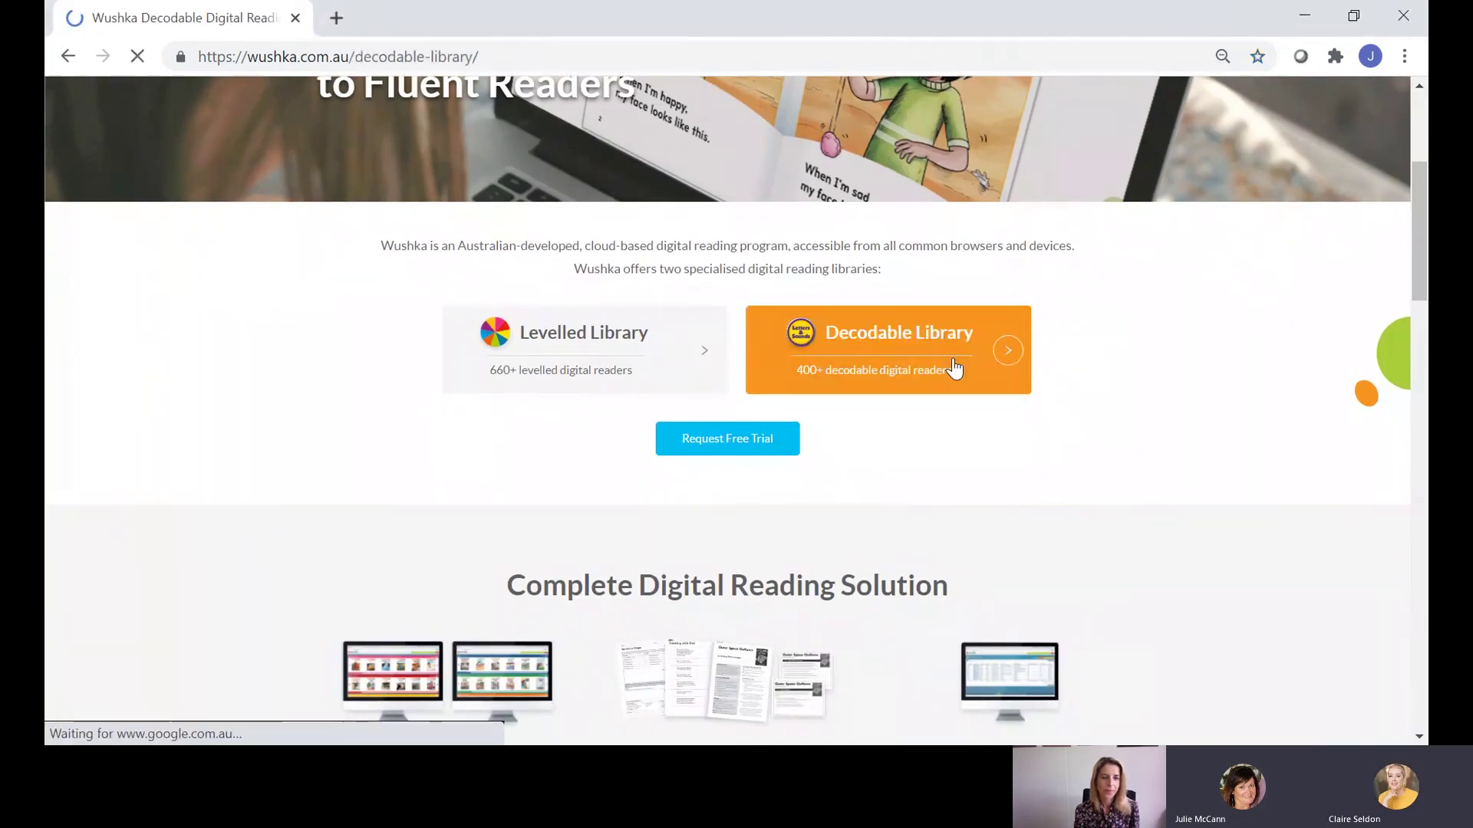
scroll(847, 475, down, 4)
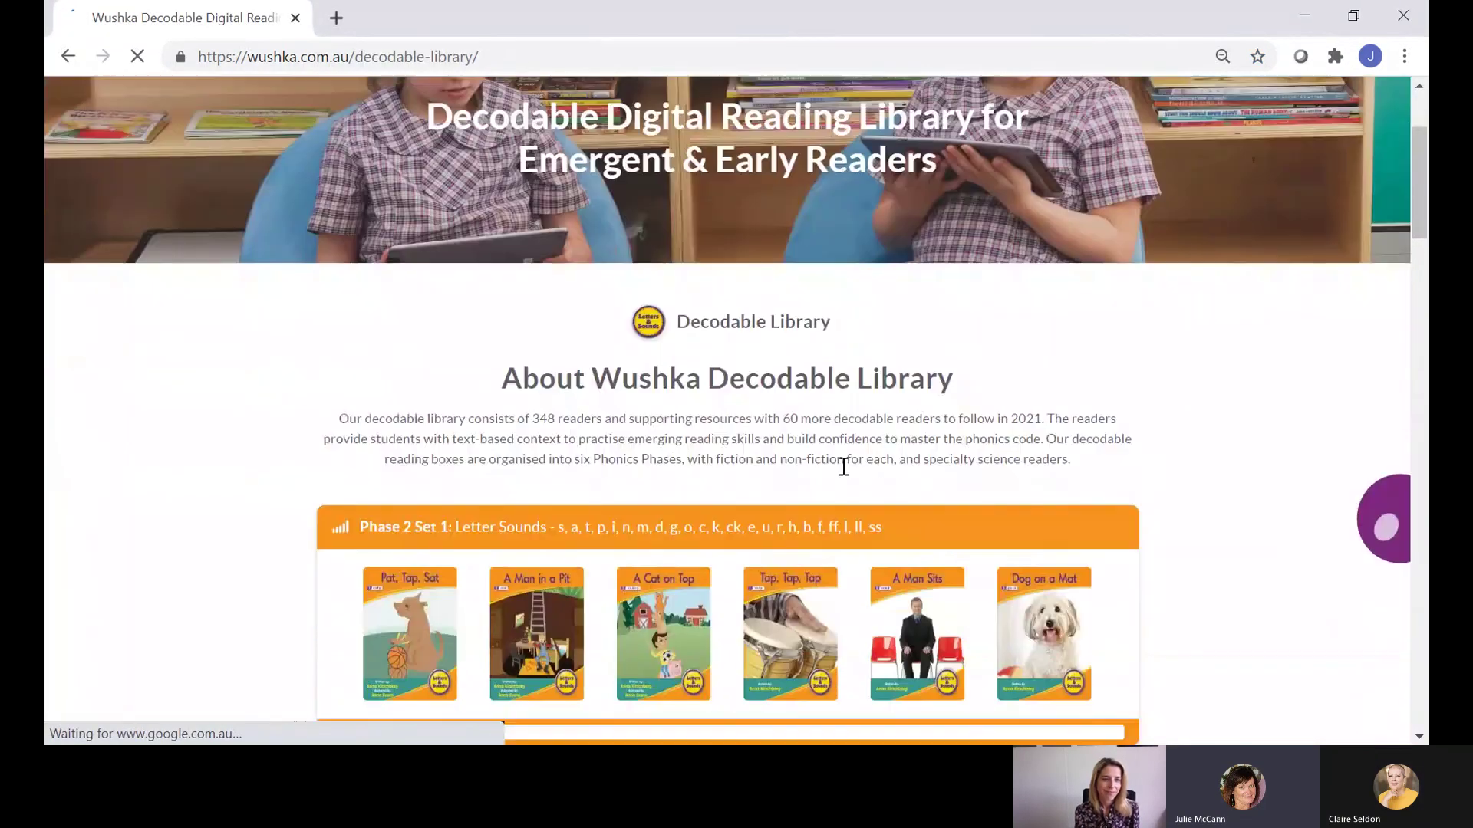
scroll(847, 474, down, 3)
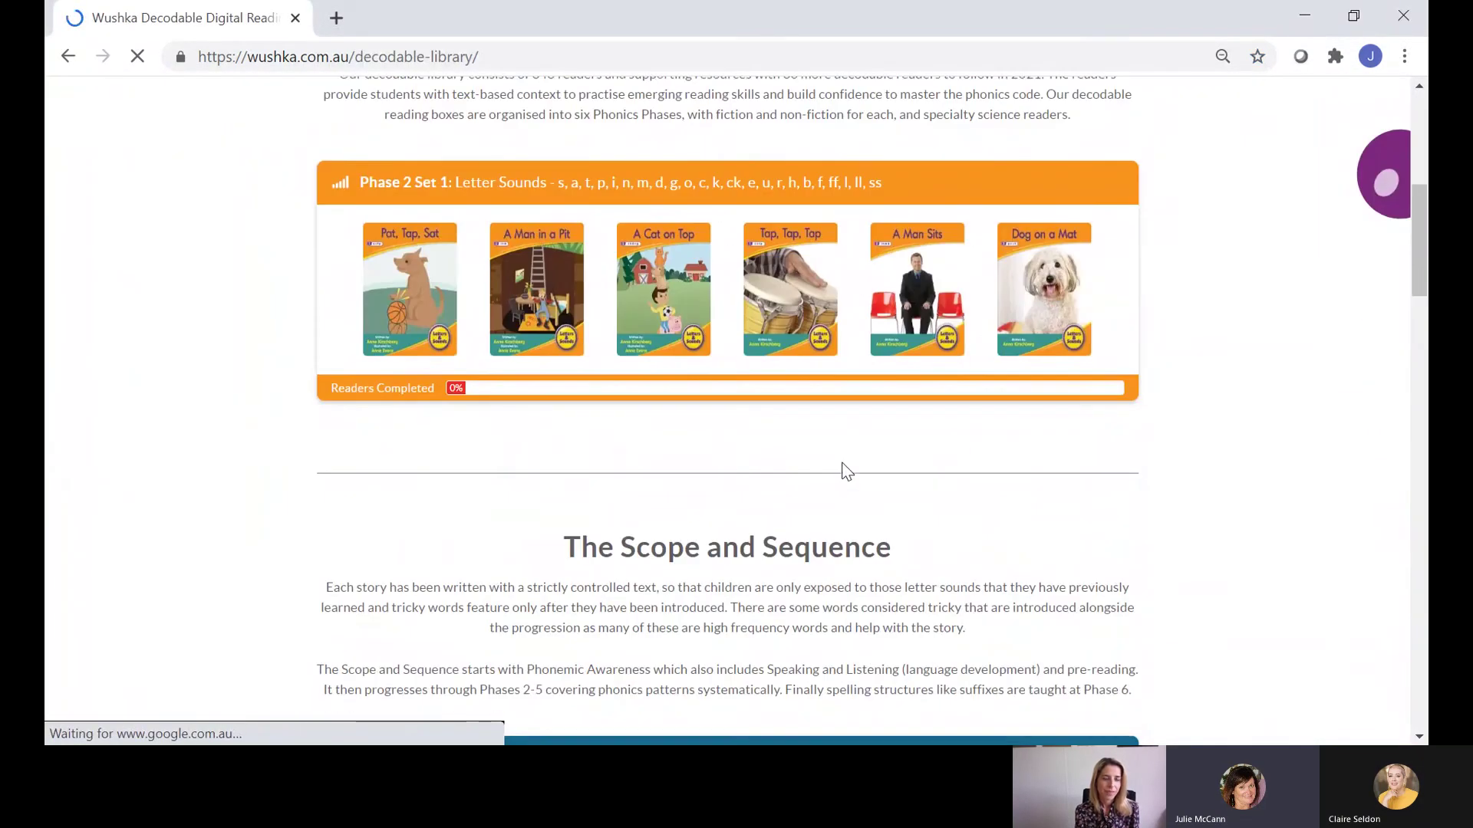
scroll(845, 469, down, 3)
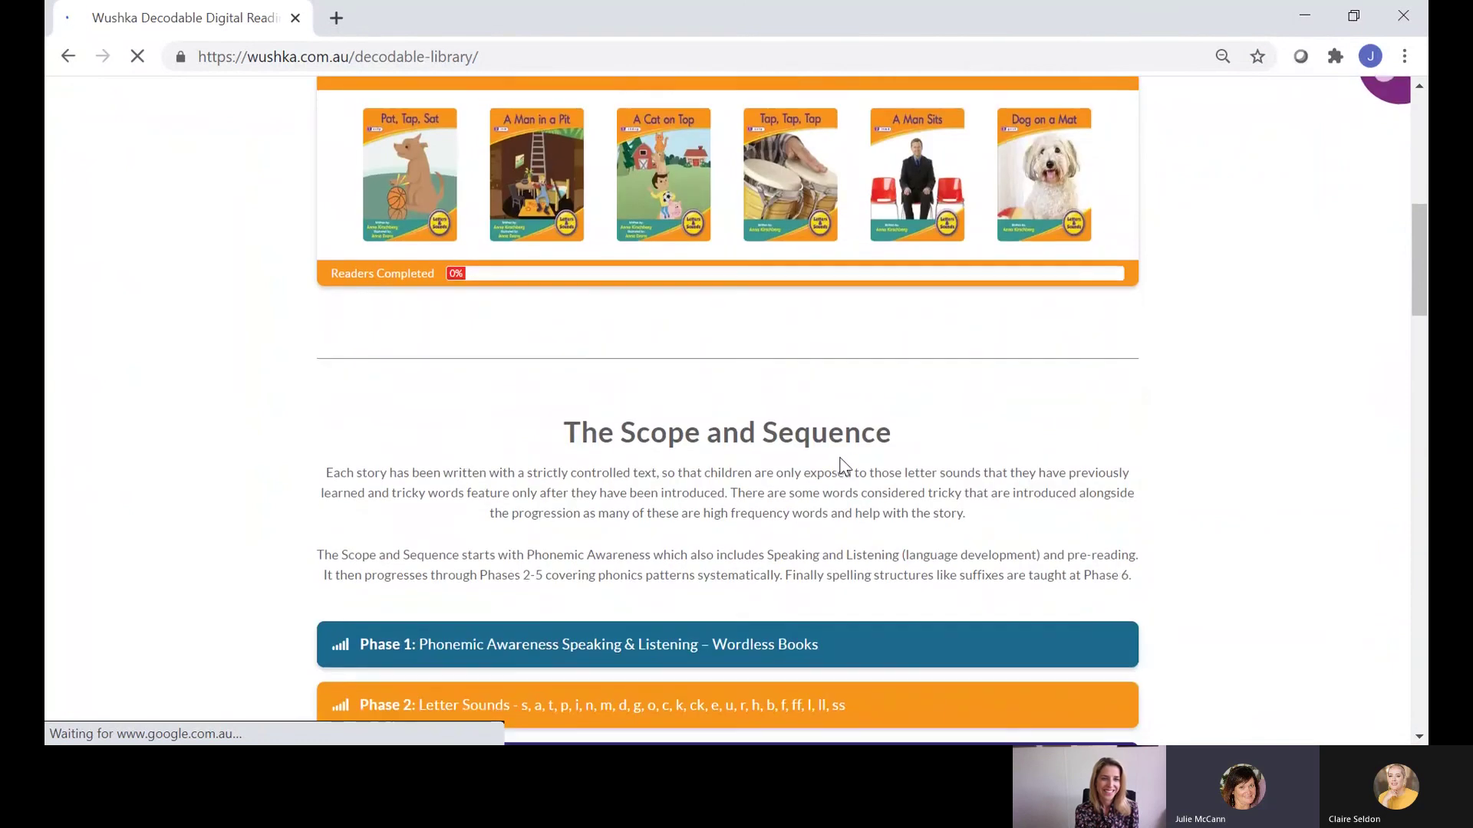
scroll(843, 460, up, 10)
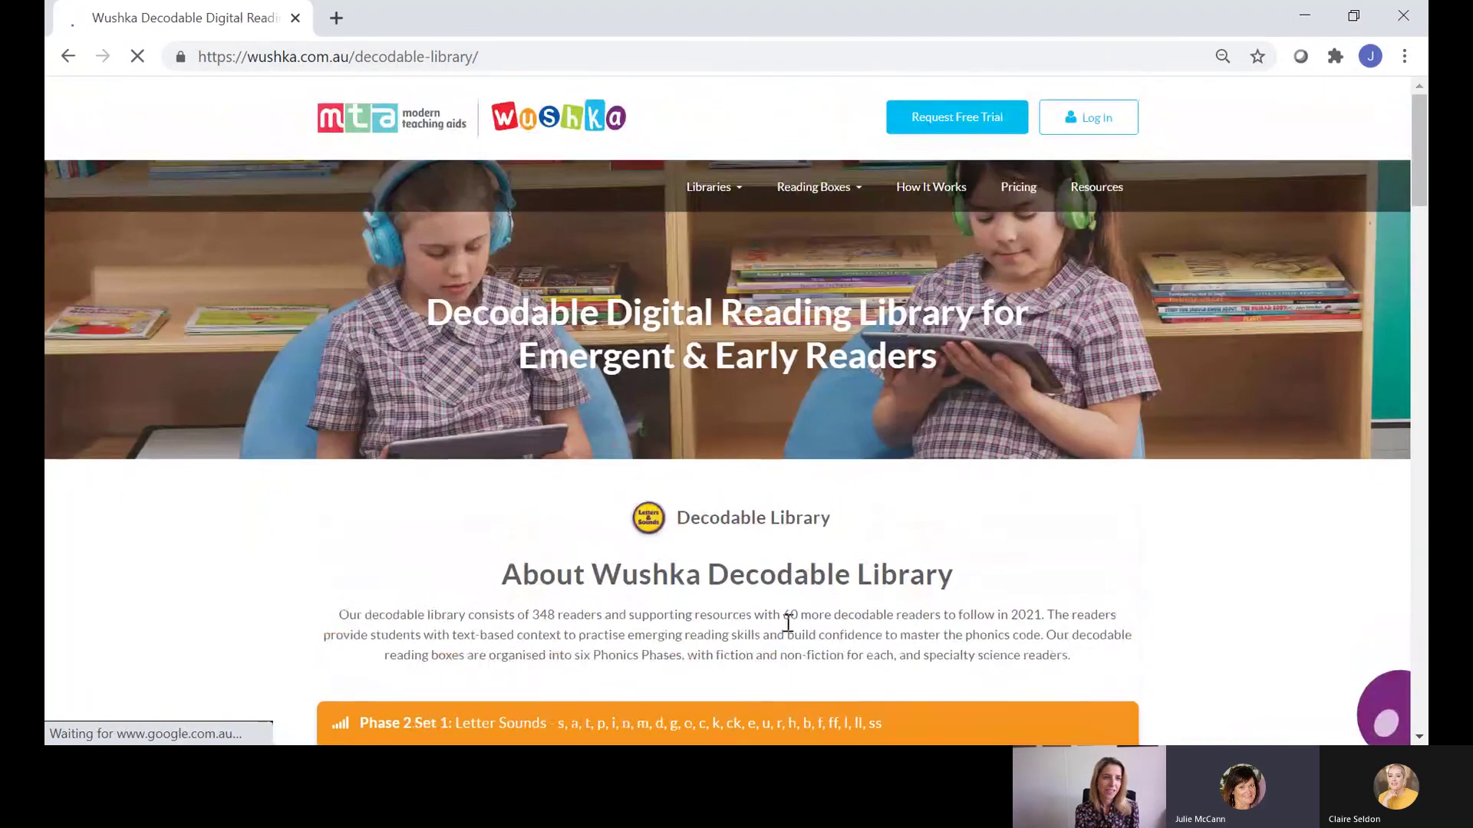
scroll(779, 548, down, 4)
scroll(780, 548, down, 7)
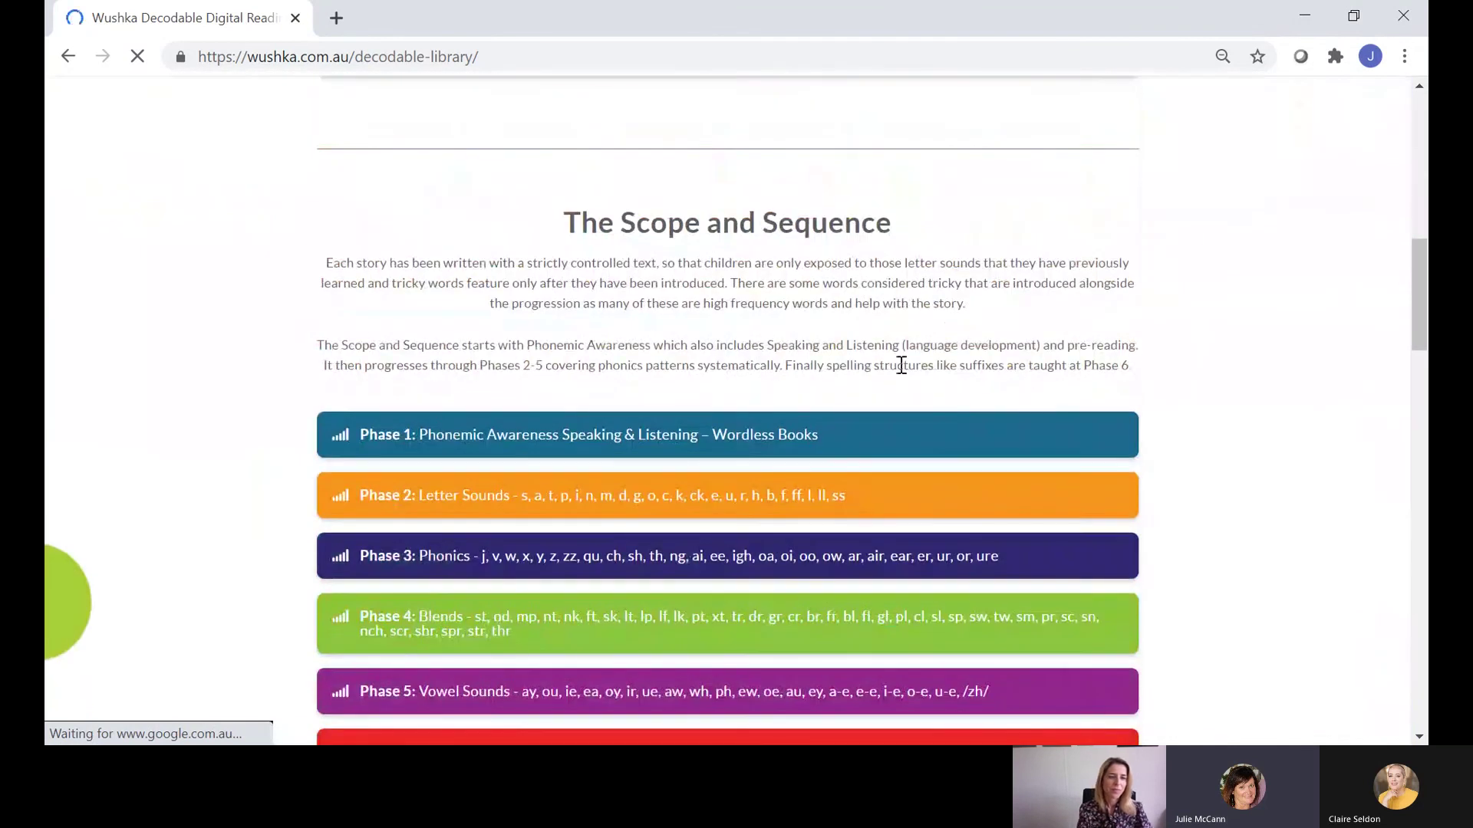
scroll(865, 524, down, 3)
scroll(864, 529, up, 13)
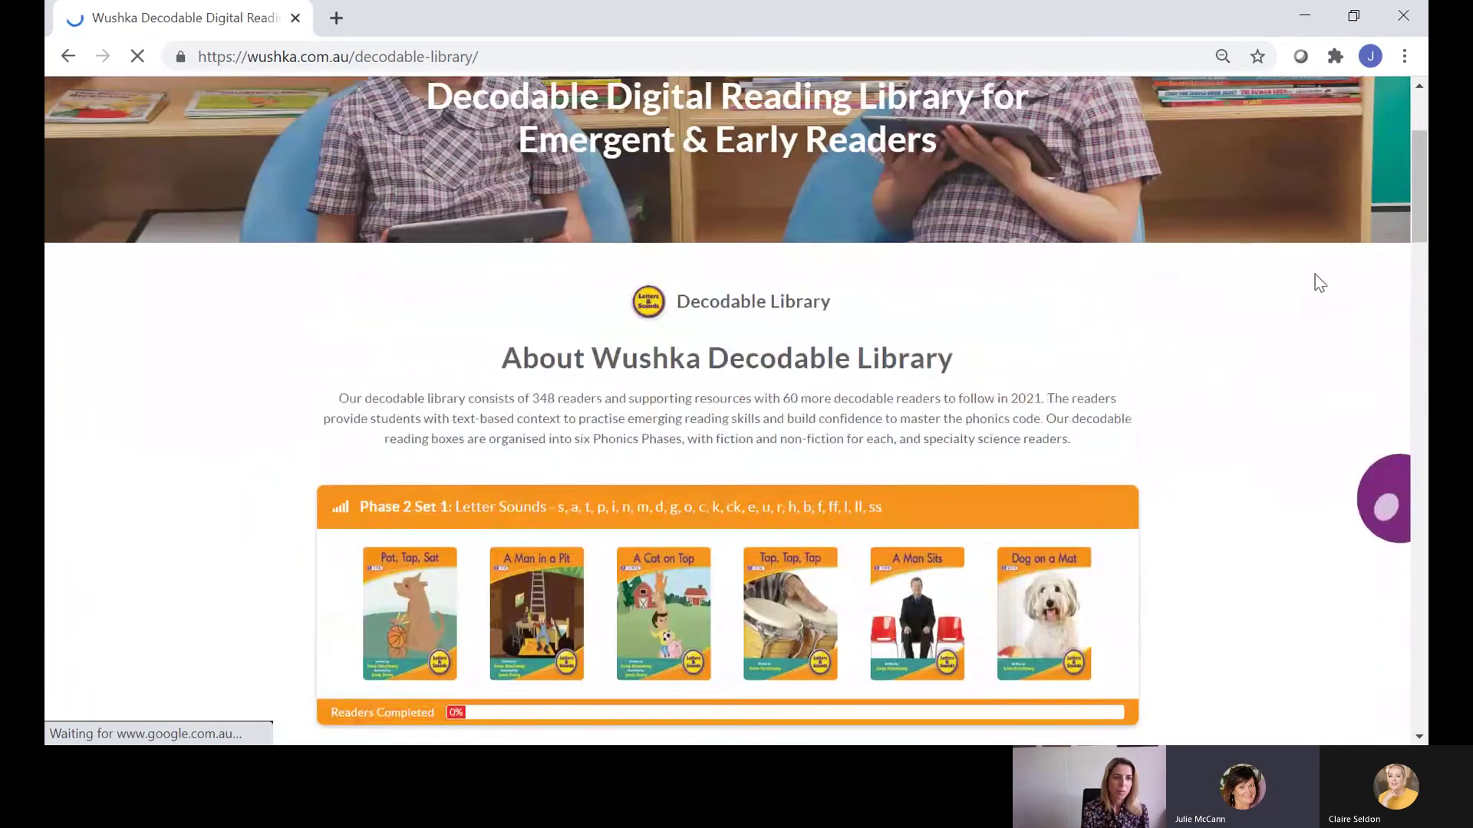
scroll(1318, 284, up, 3)
- Log in to Wushka with the saved teacher credentials to reach the Teacher Dashboard
click(1095, 114)
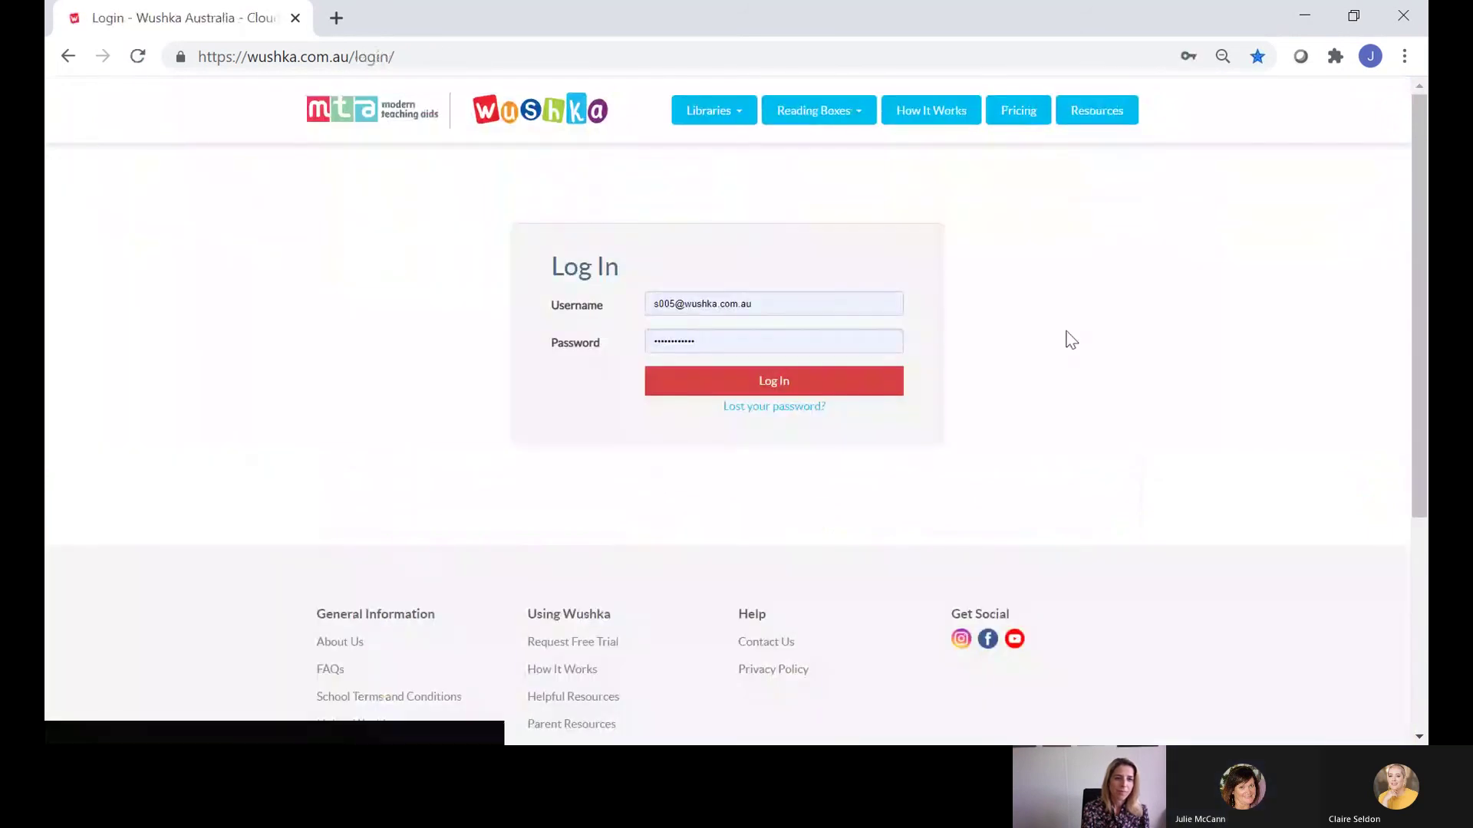
click(836, 382)
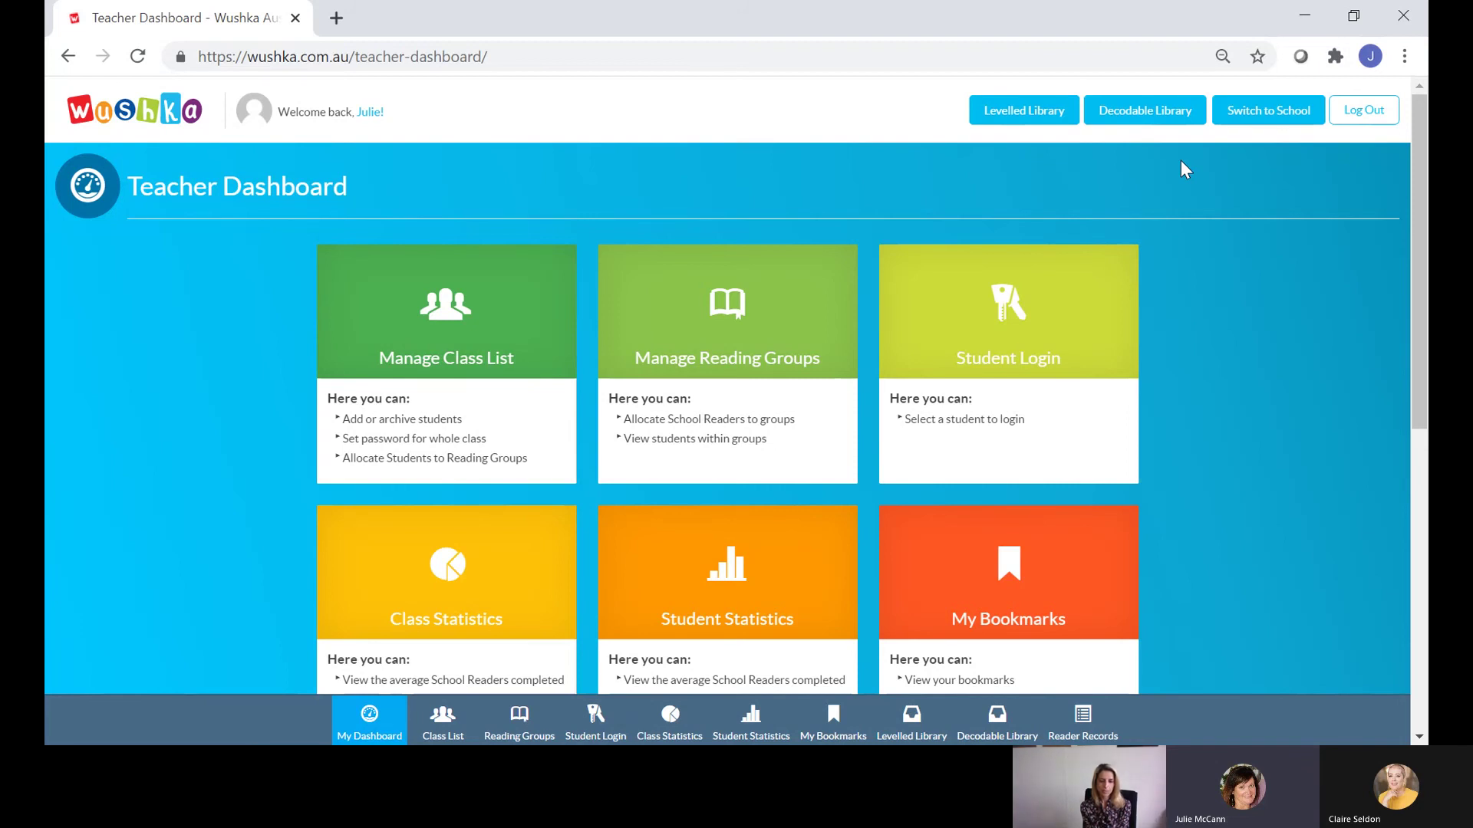
click(1165, 123)
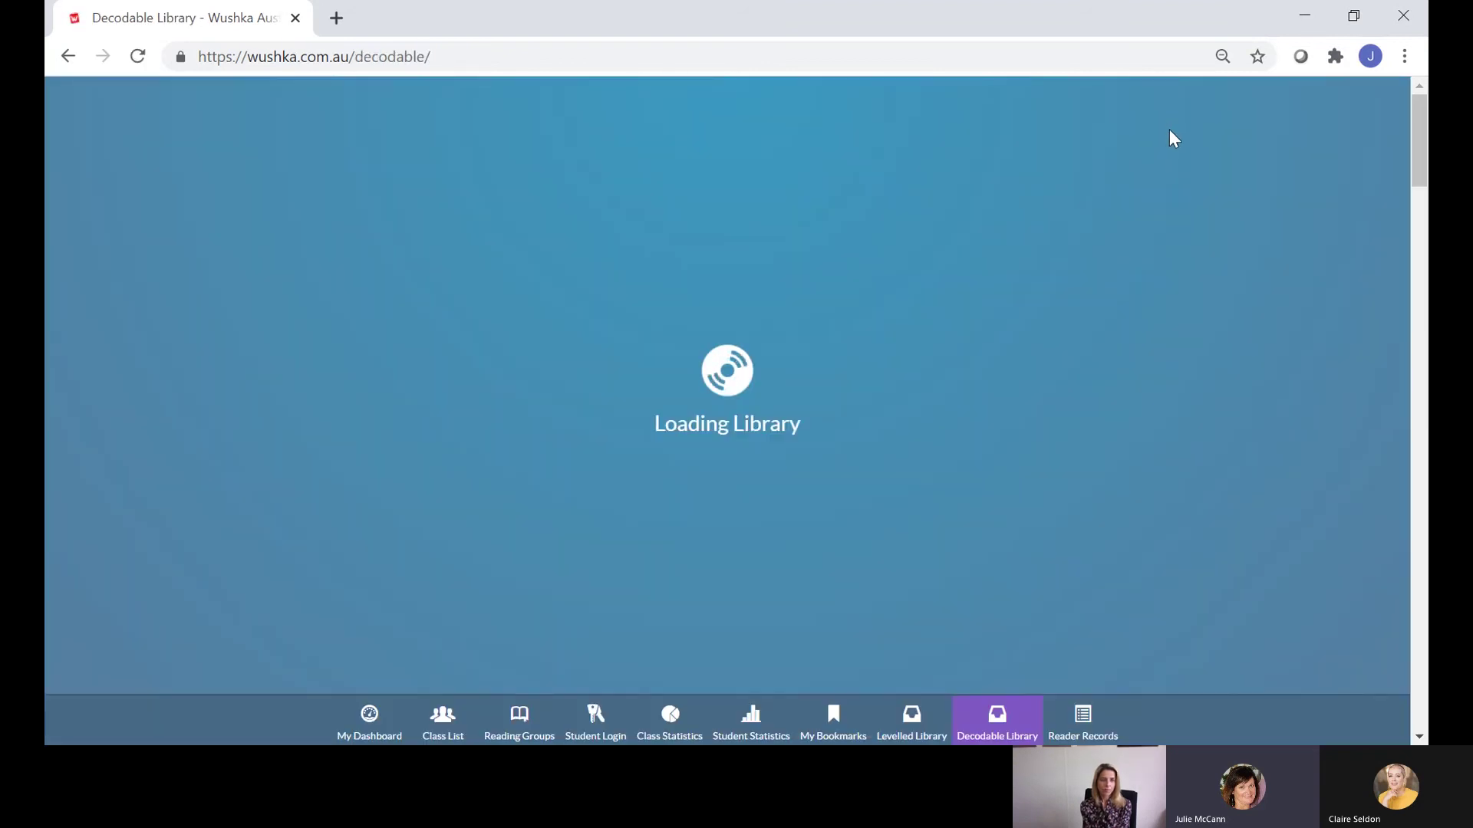
scroll(508, 431, down, 1)
scroll(508, 434, down, 3)
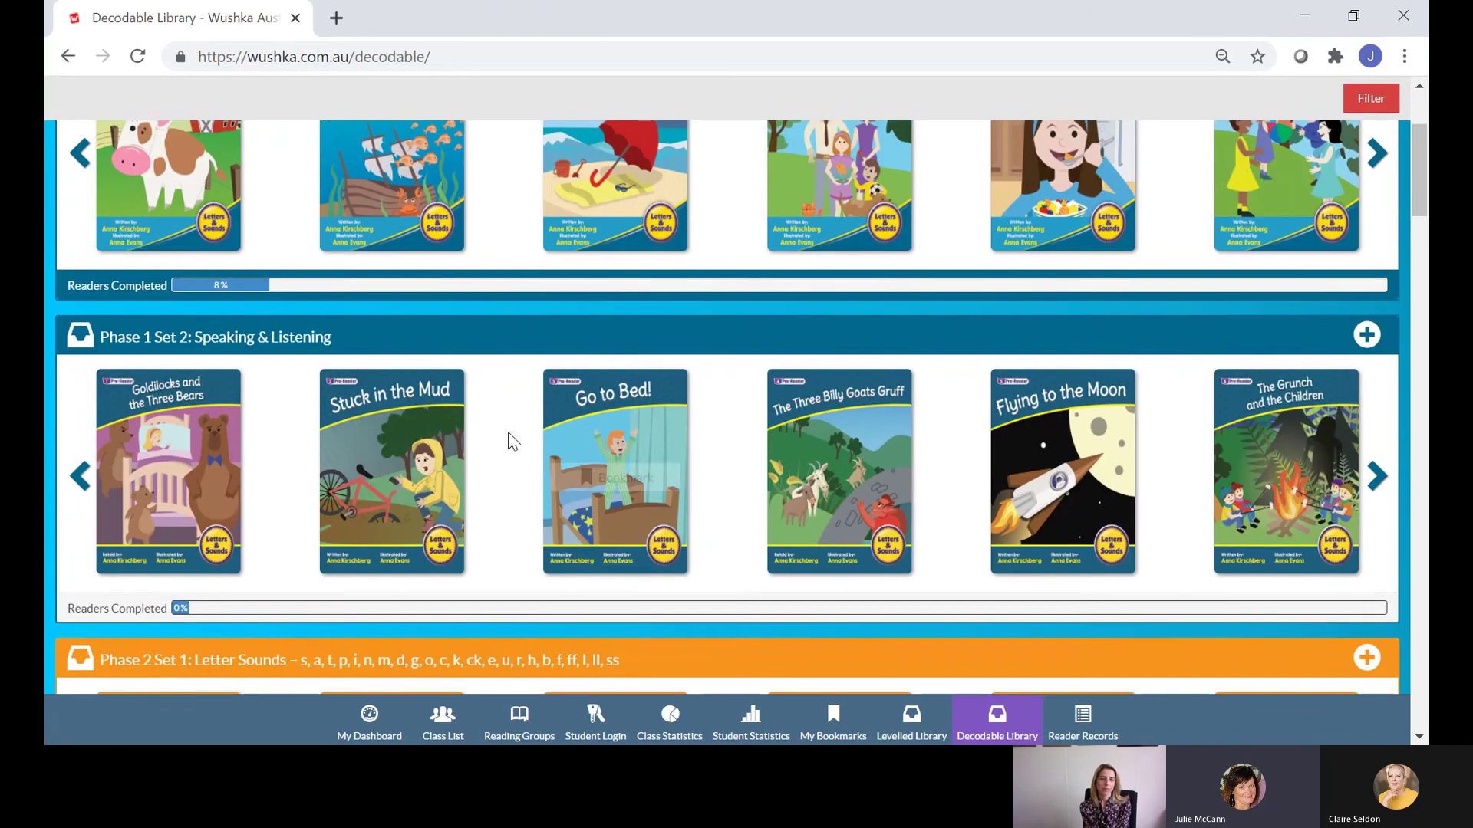
scroll(508, 442, down, 5)
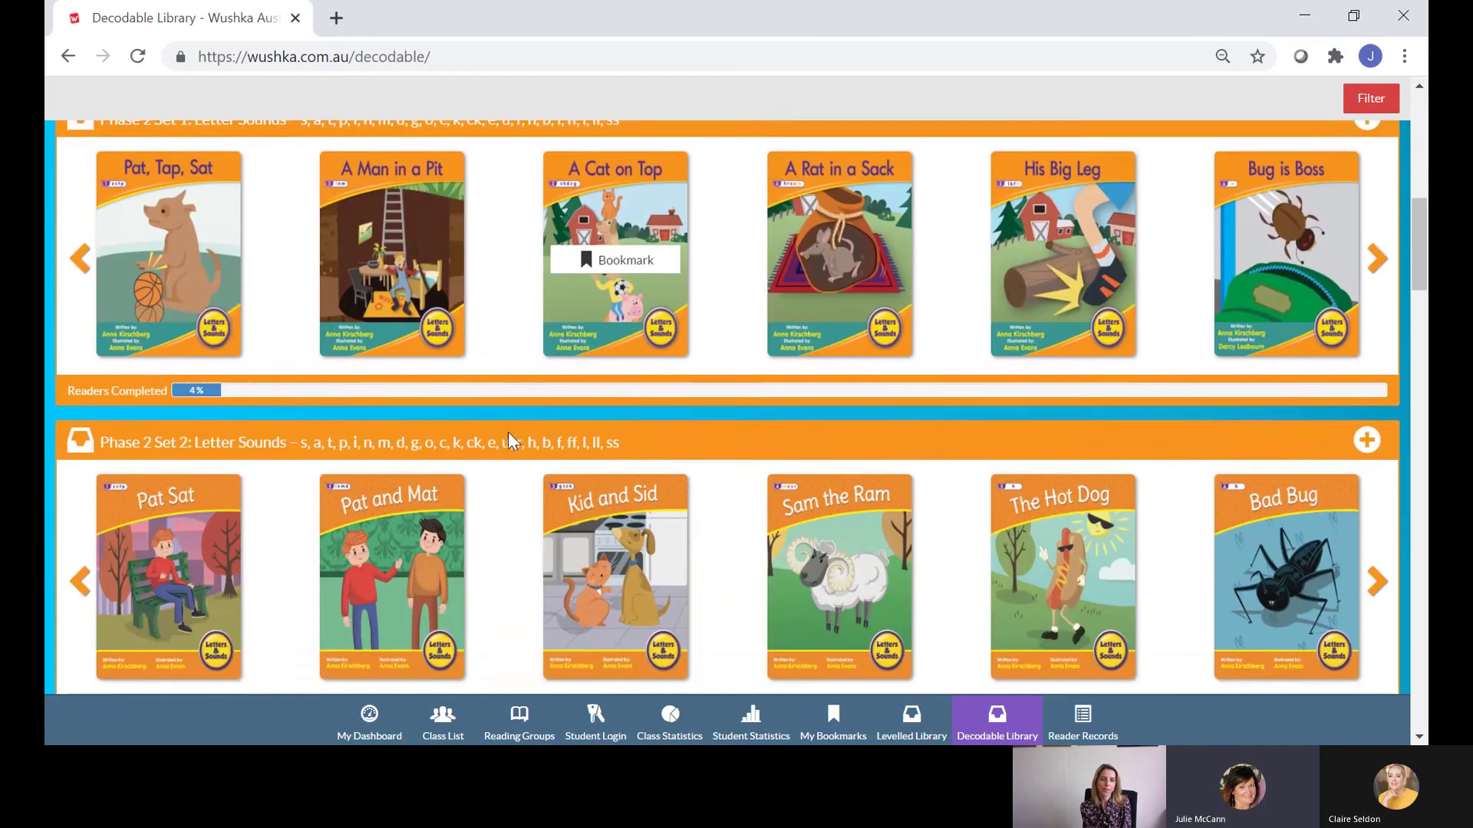
scroll(508, 433, down, 3)
scroll(507, 434, down, 2)
scroll(514, 442, down, 4)
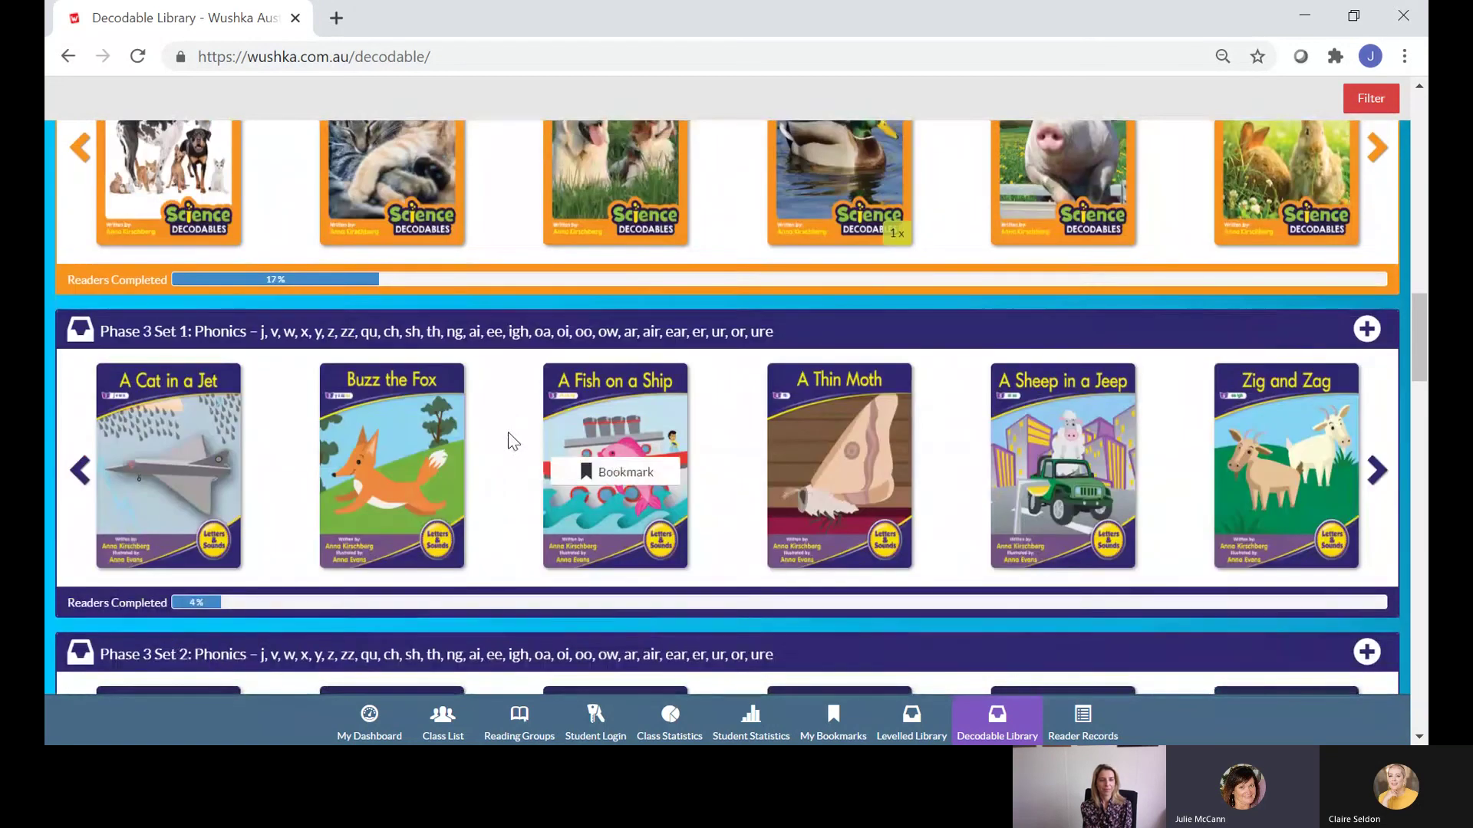
scroll(513, 442, down, 1)
scroll(513, 442, down, 1)
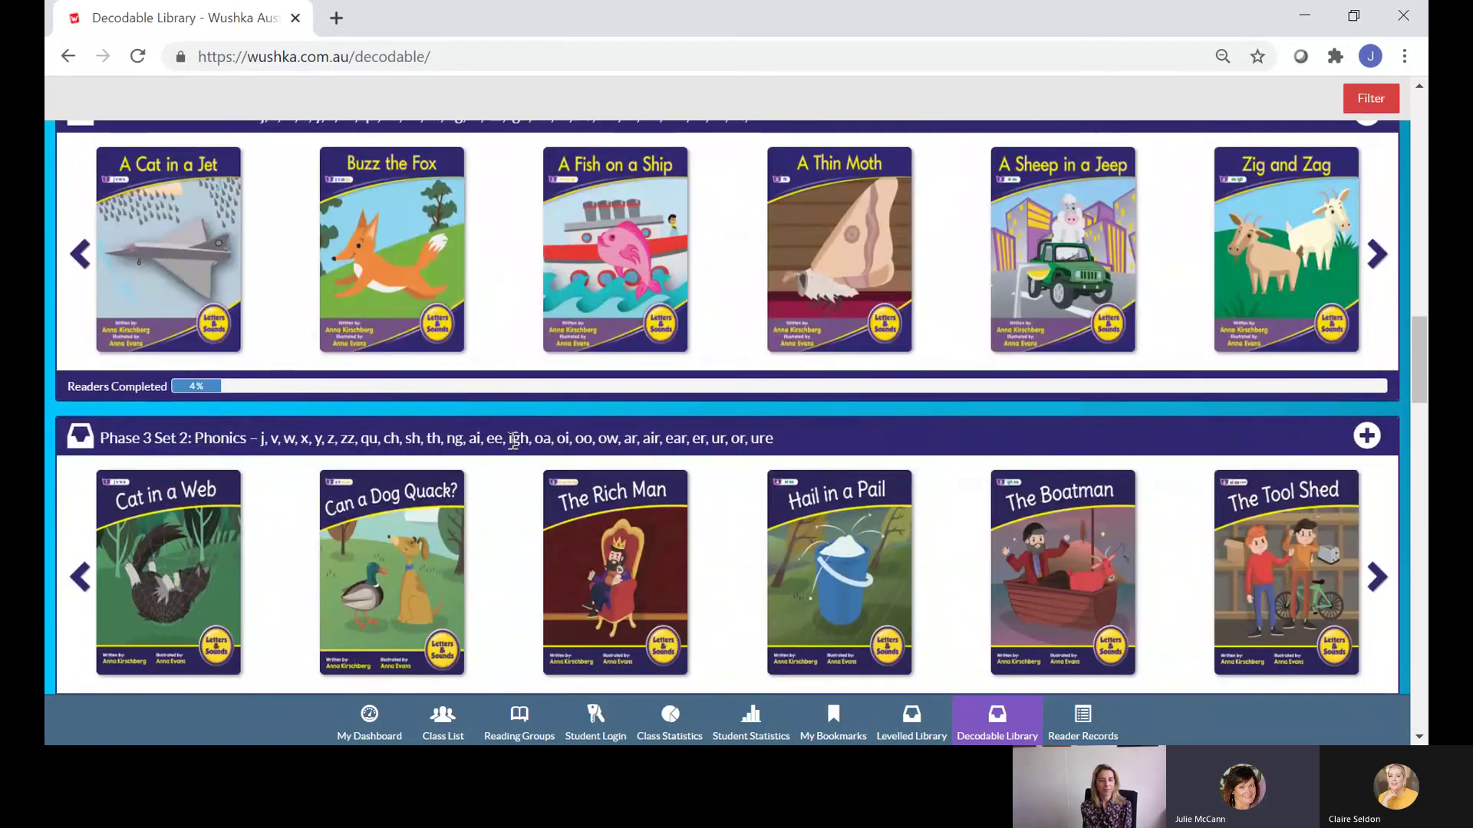
scroll(514, 441, down, 1)
scroll(514, 450, down, 5)
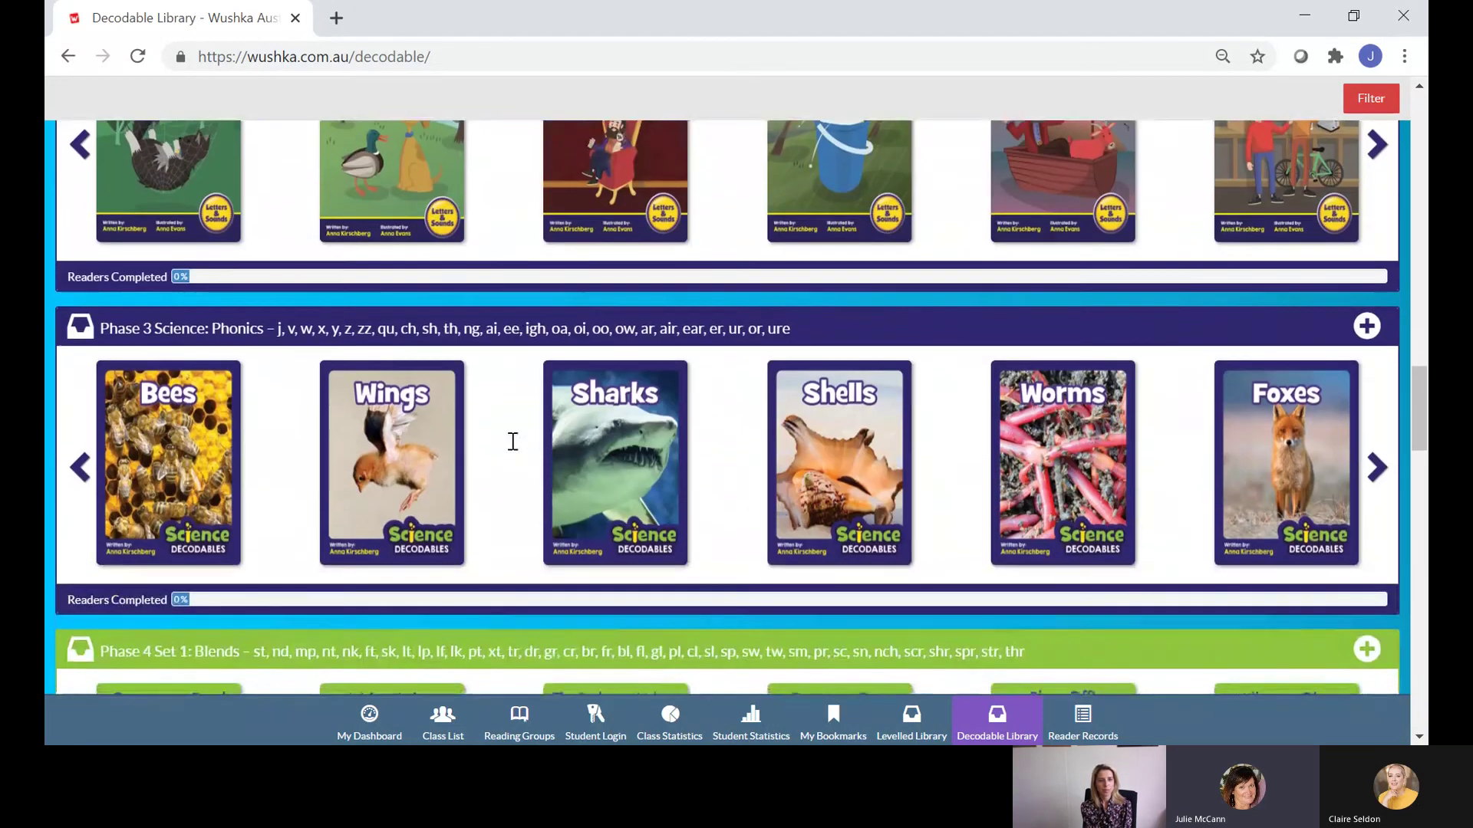
scroll(515, 450, down, 4)
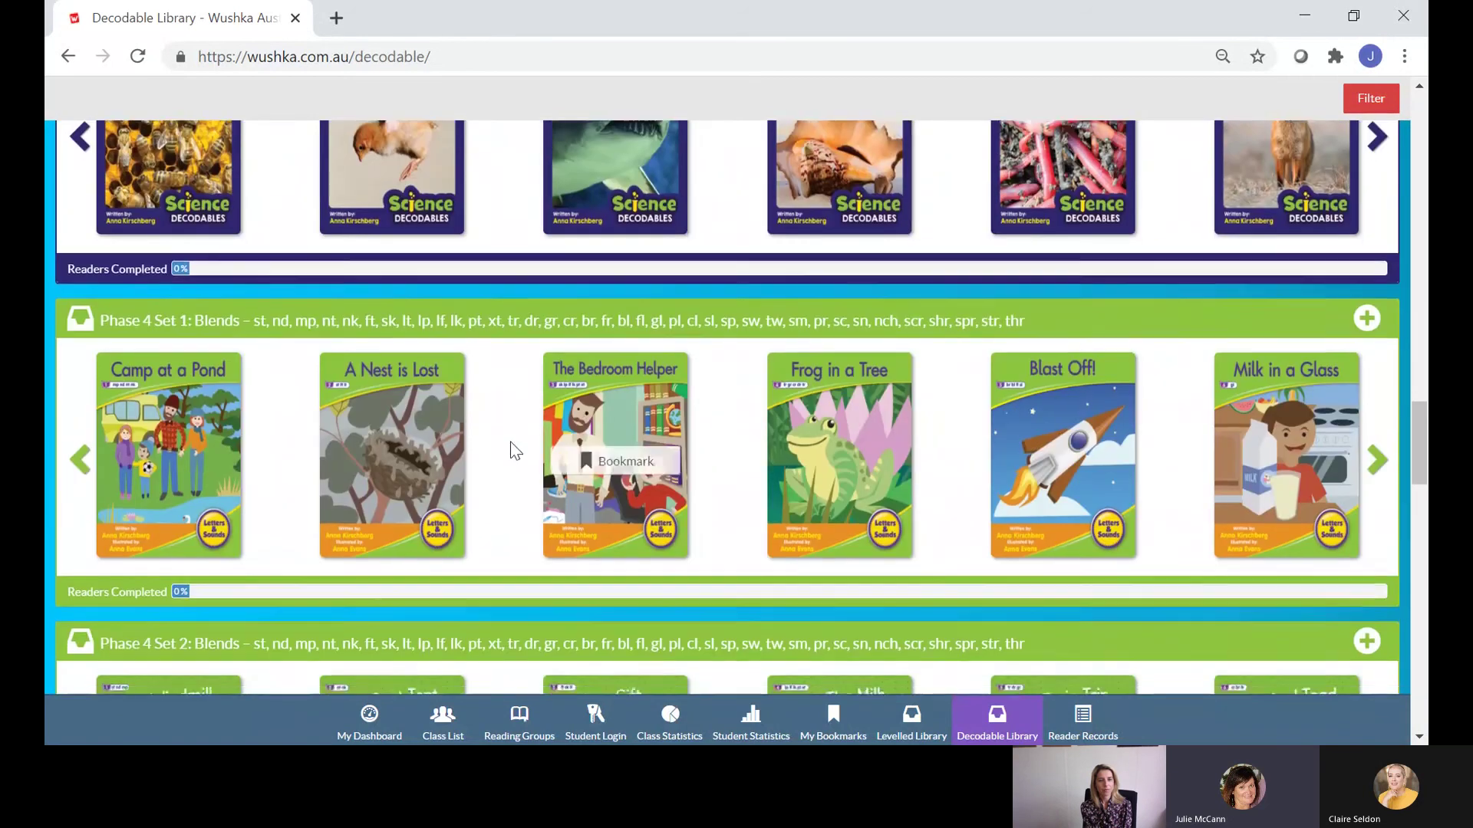
scroll(515, 450, down, 4)
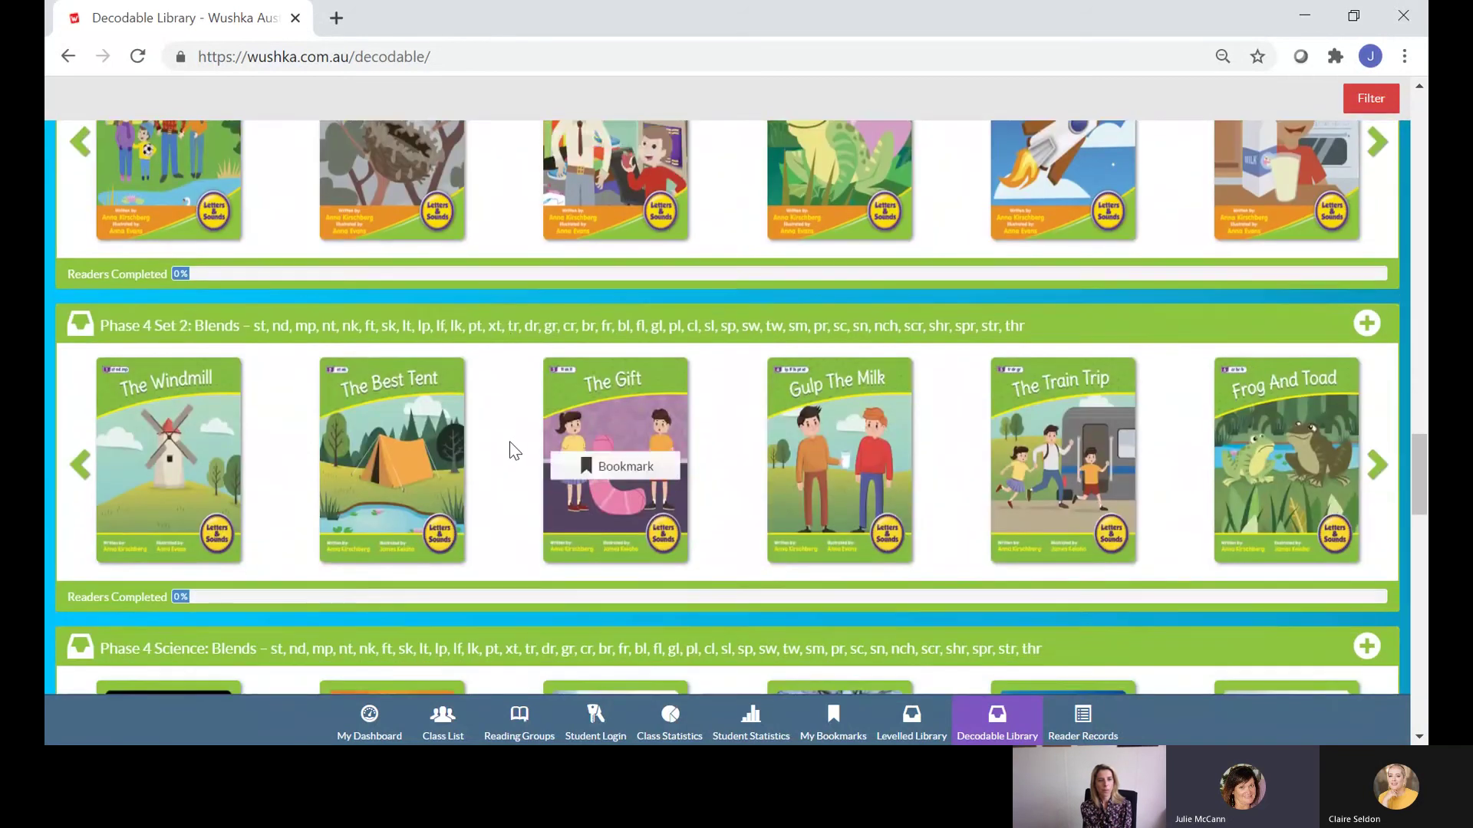
scroll(514, 451, down, 1)
scroll(514, 450, down, 2)
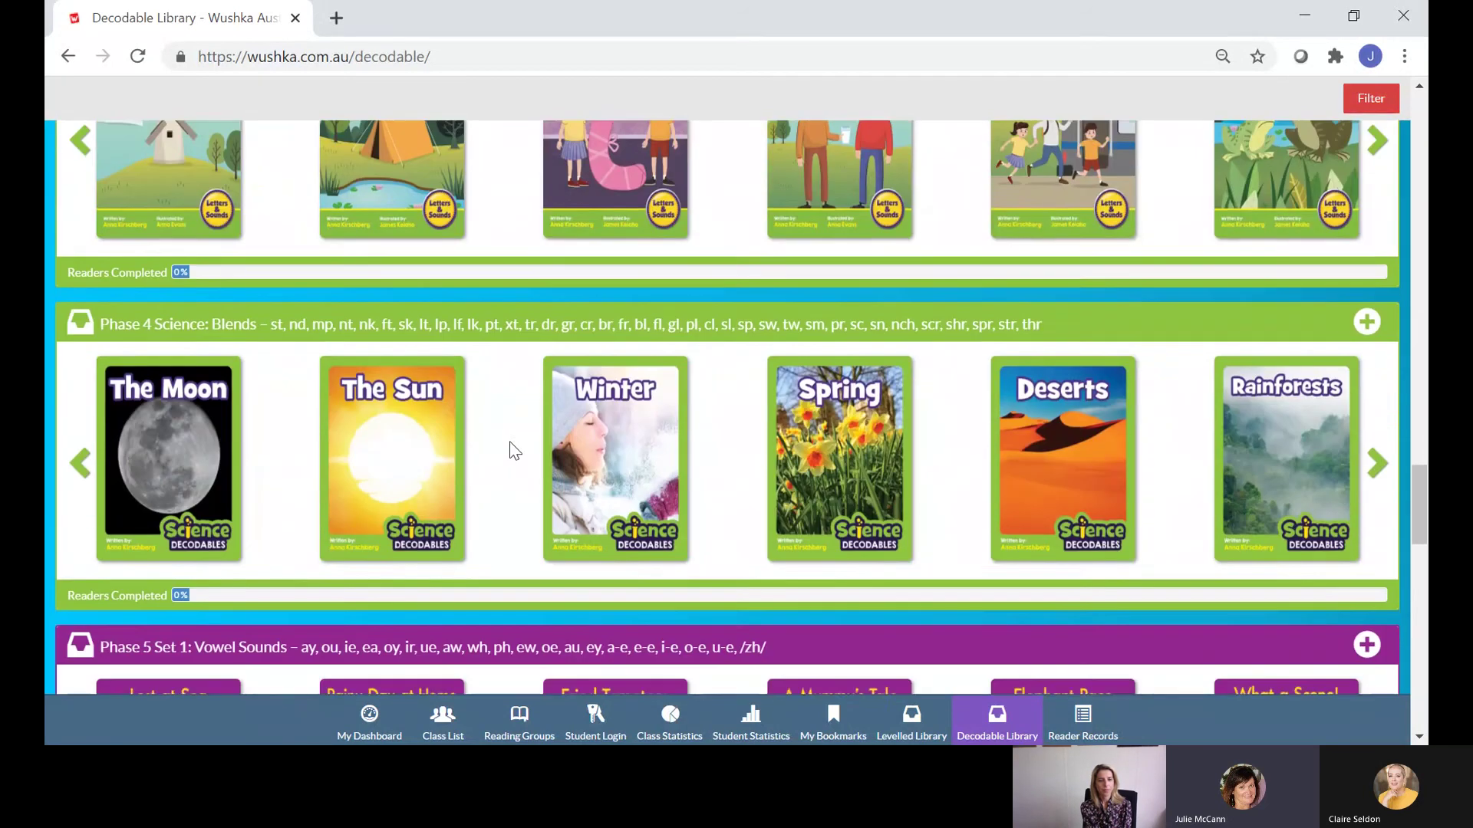
scroll(514, 450, down, 4)
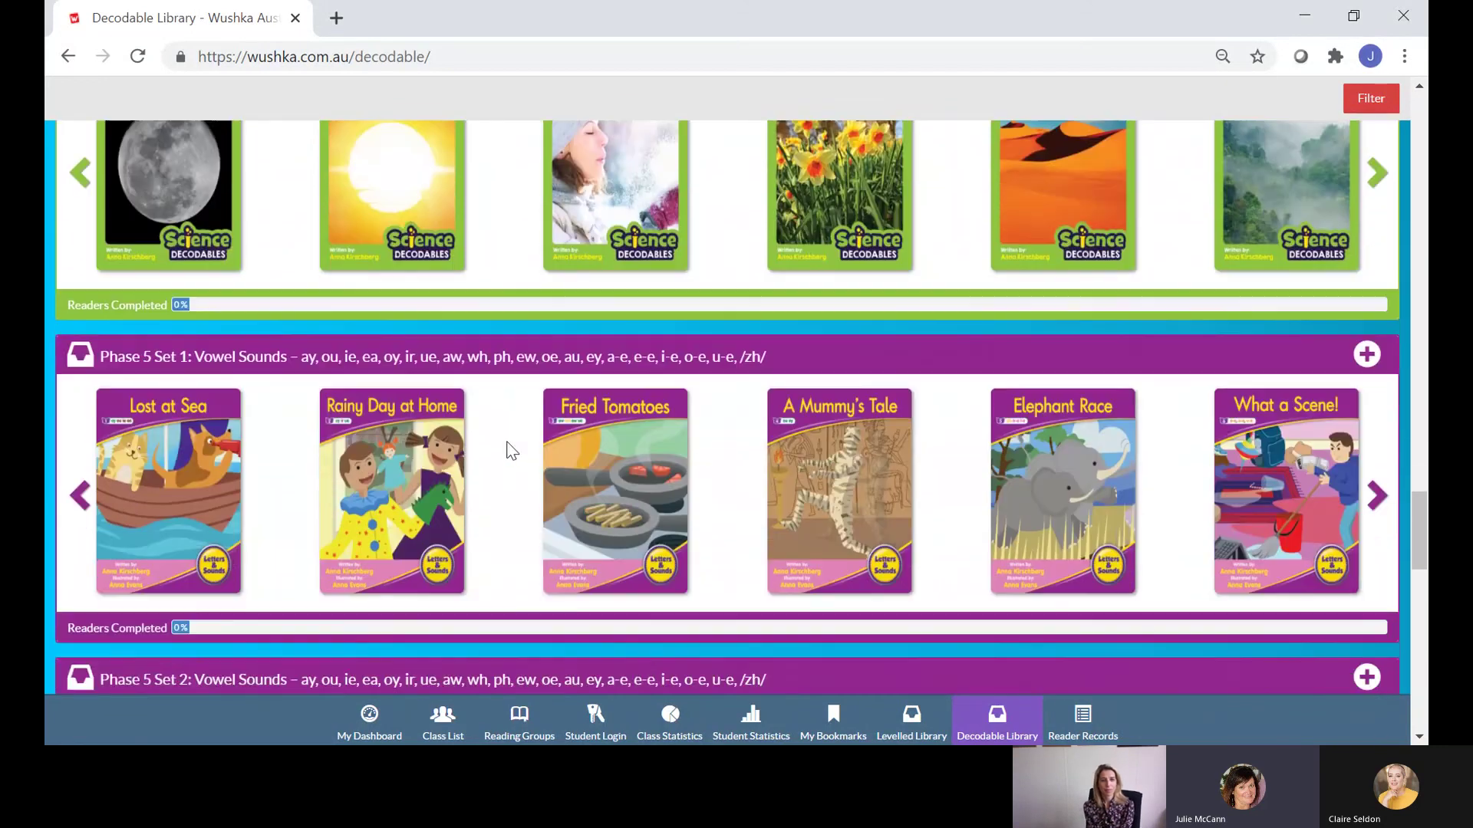
scroll(511, 451, down, 3)
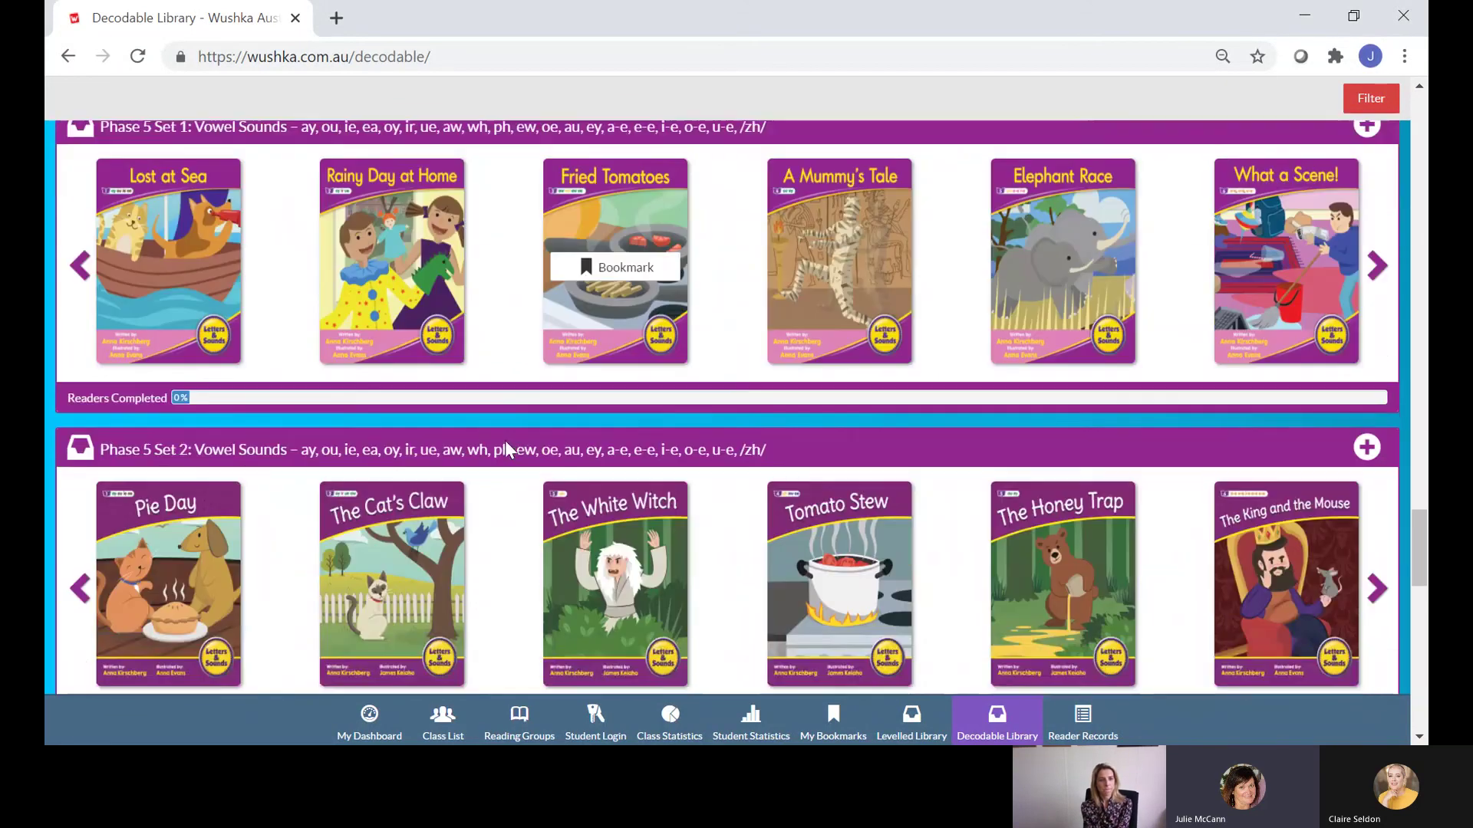
scroll(506, 449, down, 1)
scroll(503, 450, down, 3)
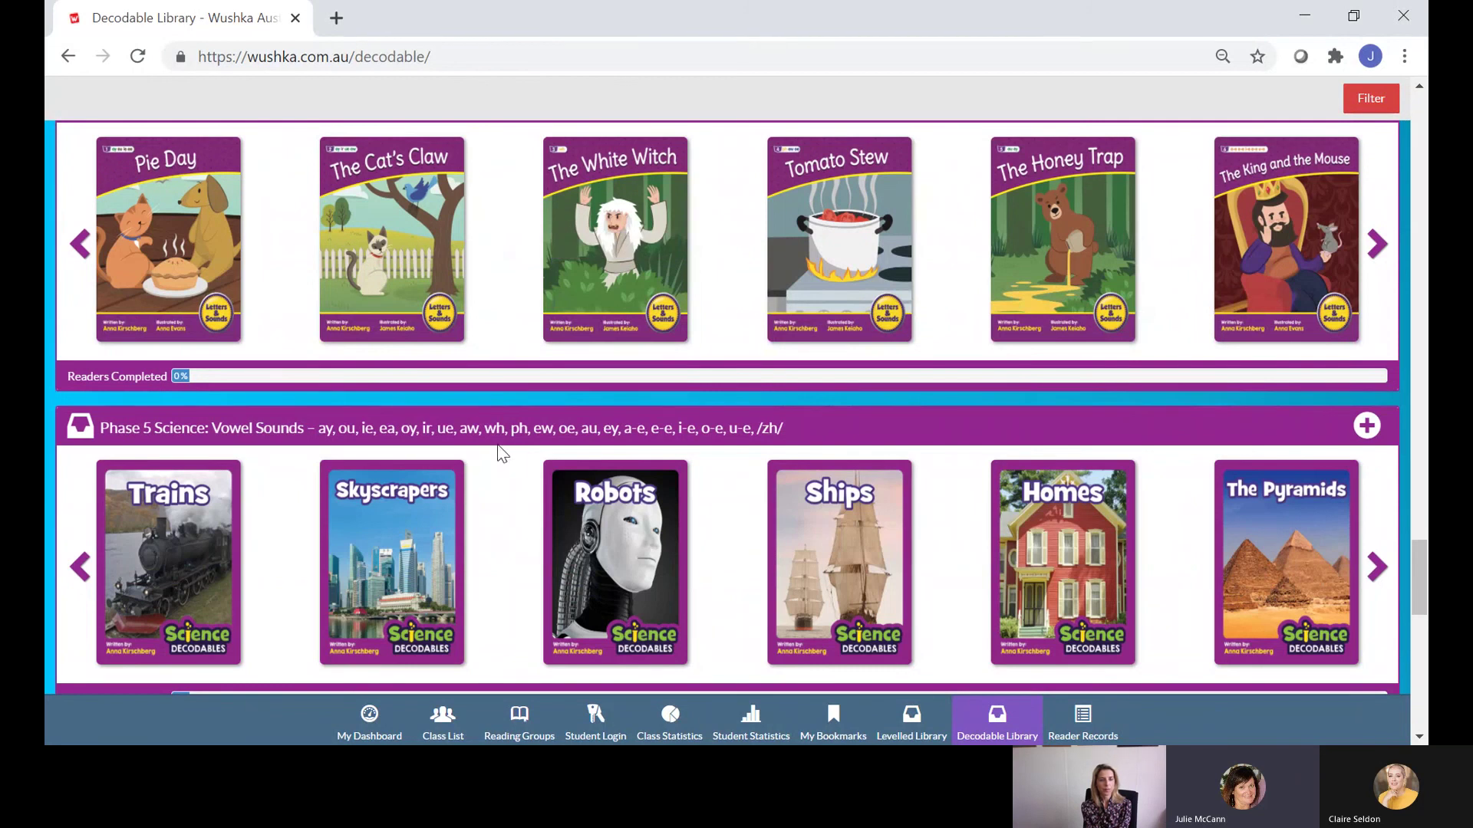
scroll(500, 452, down, 1)
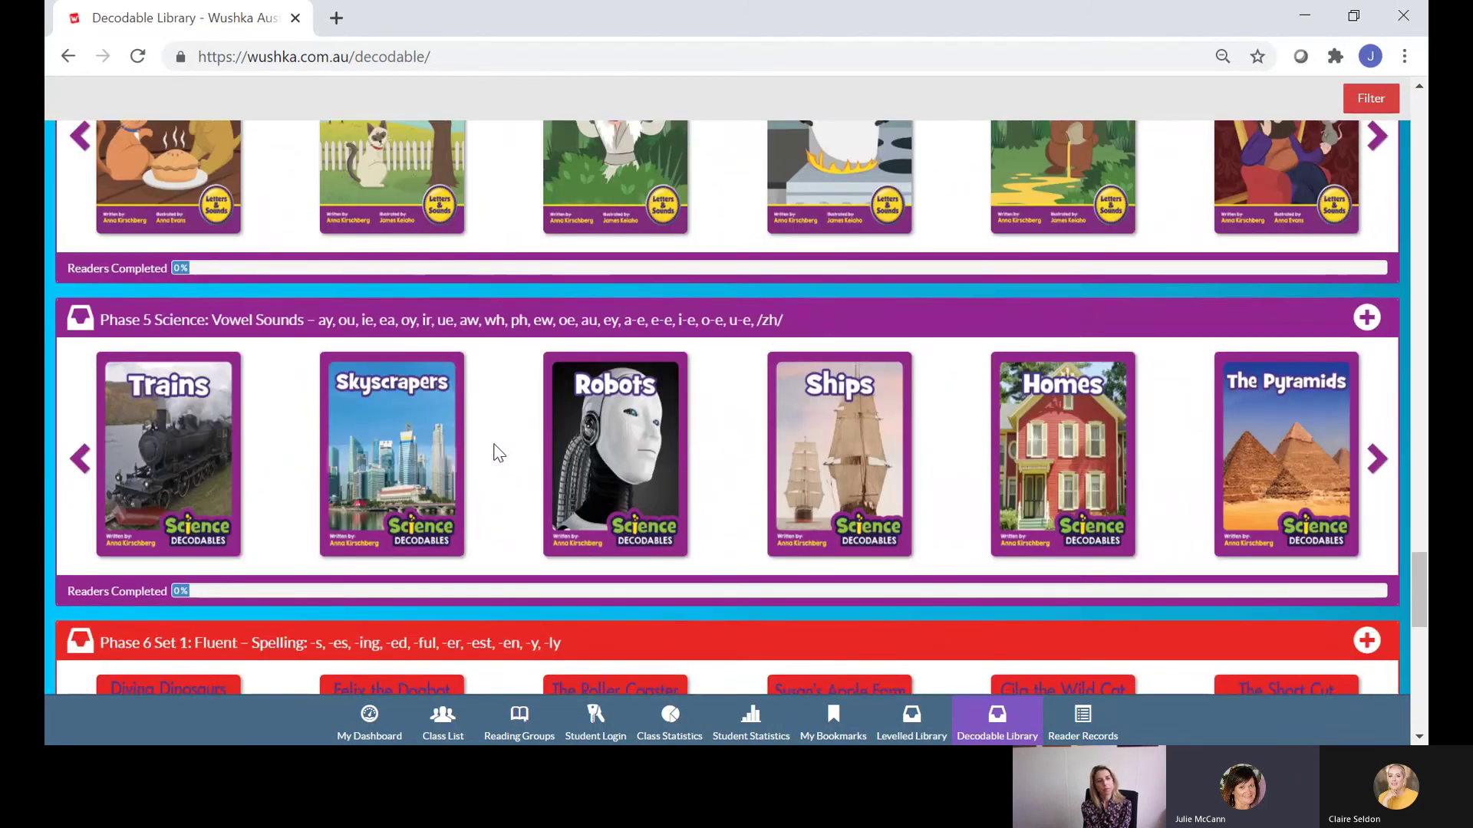
scroll(499, 453, down, 1)
scroll(499, 453, down, 4)
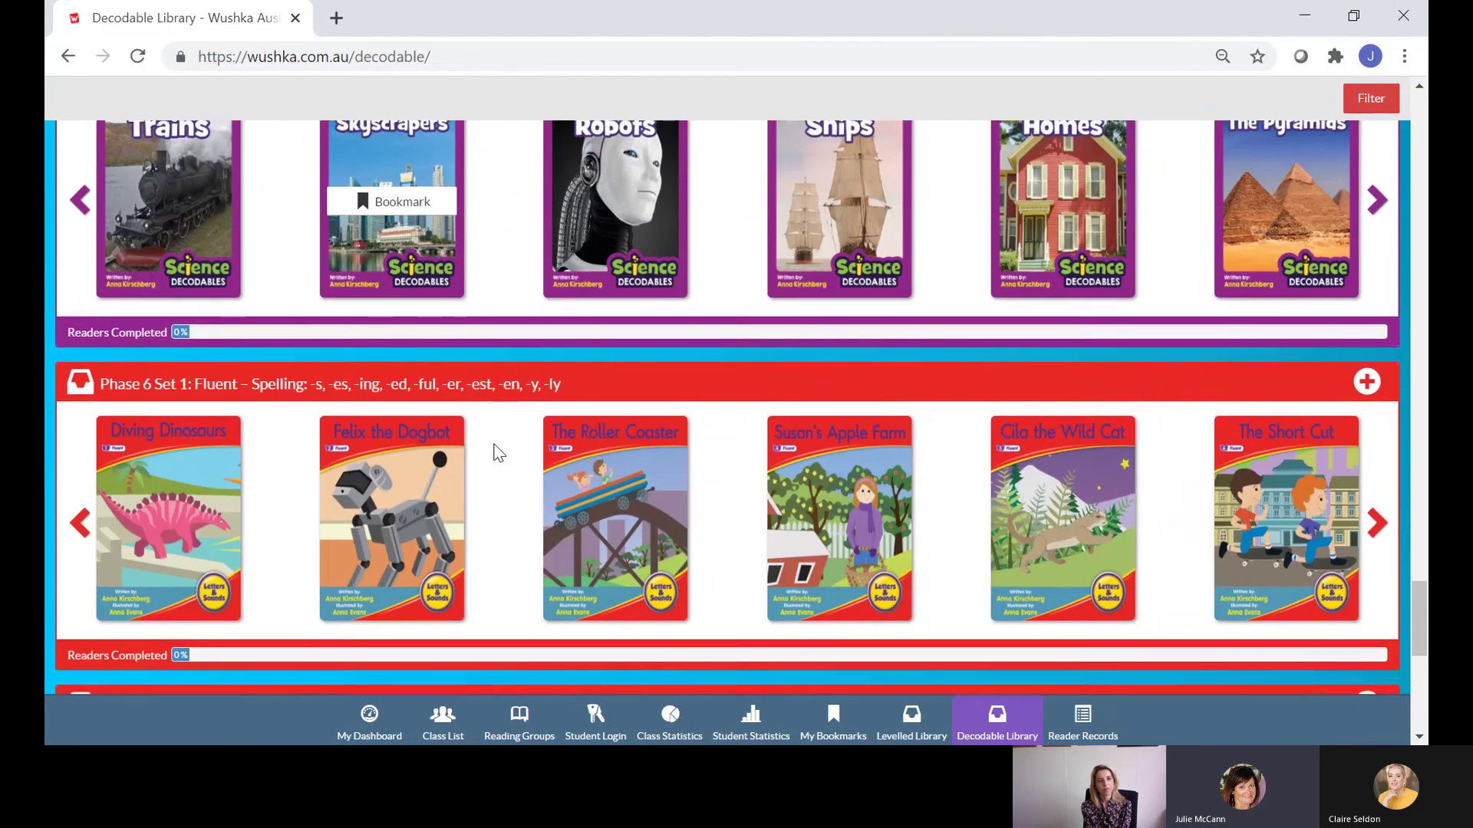
scroll(499, 453, down, 3)
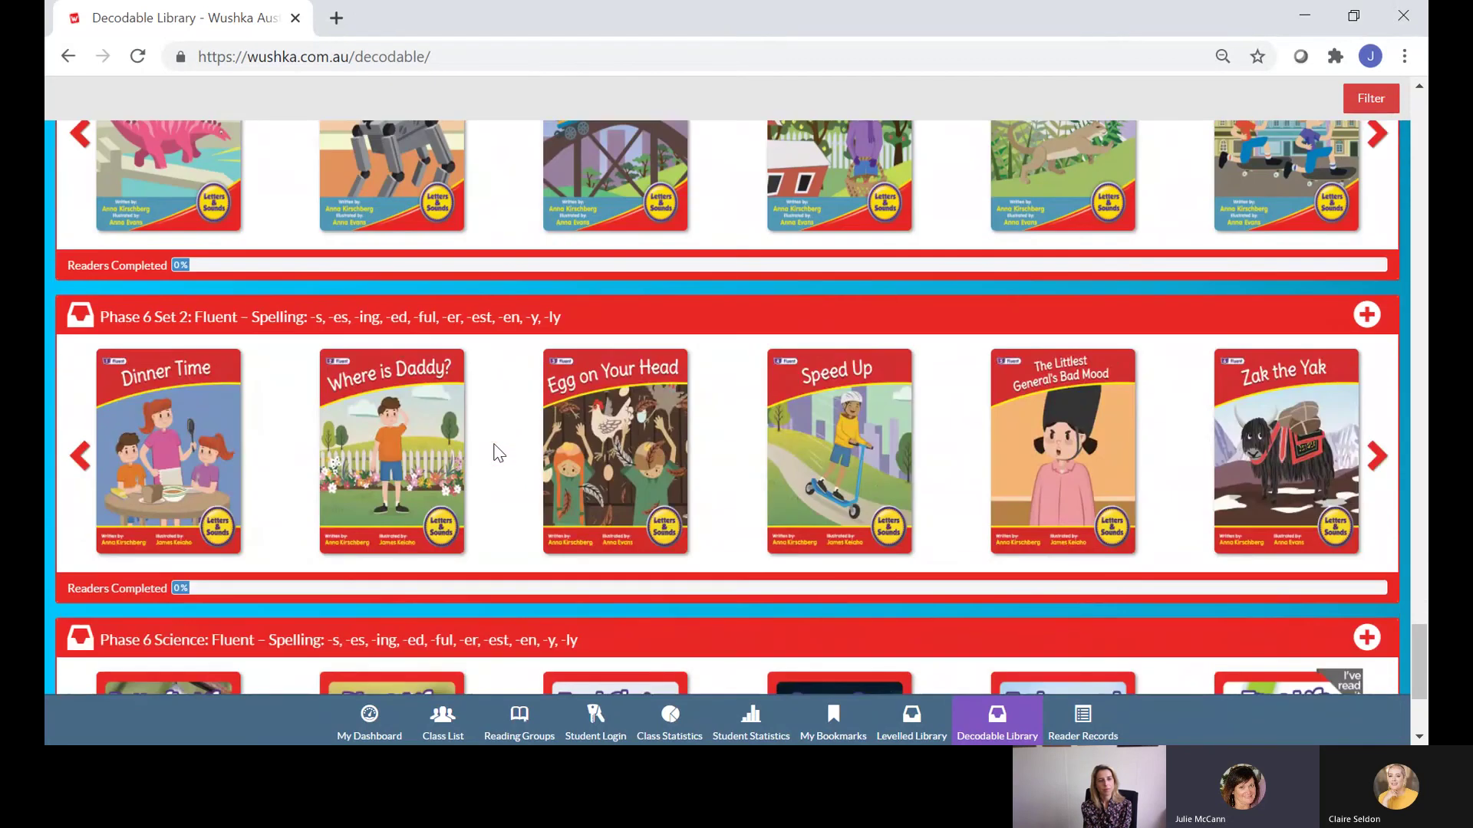
scroll(499, 452, down, 1)
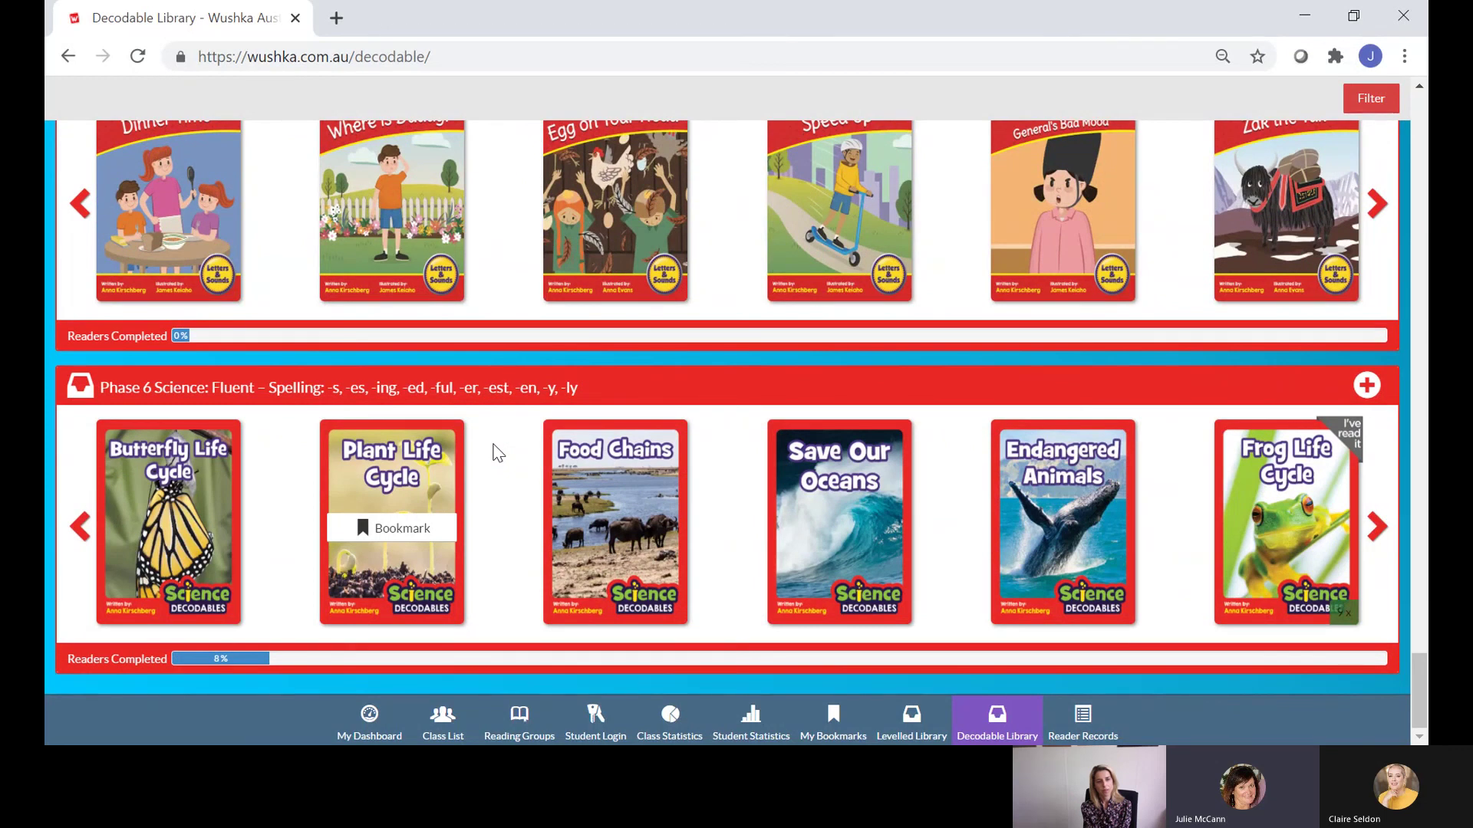
scroll(497, 452, up, 15)
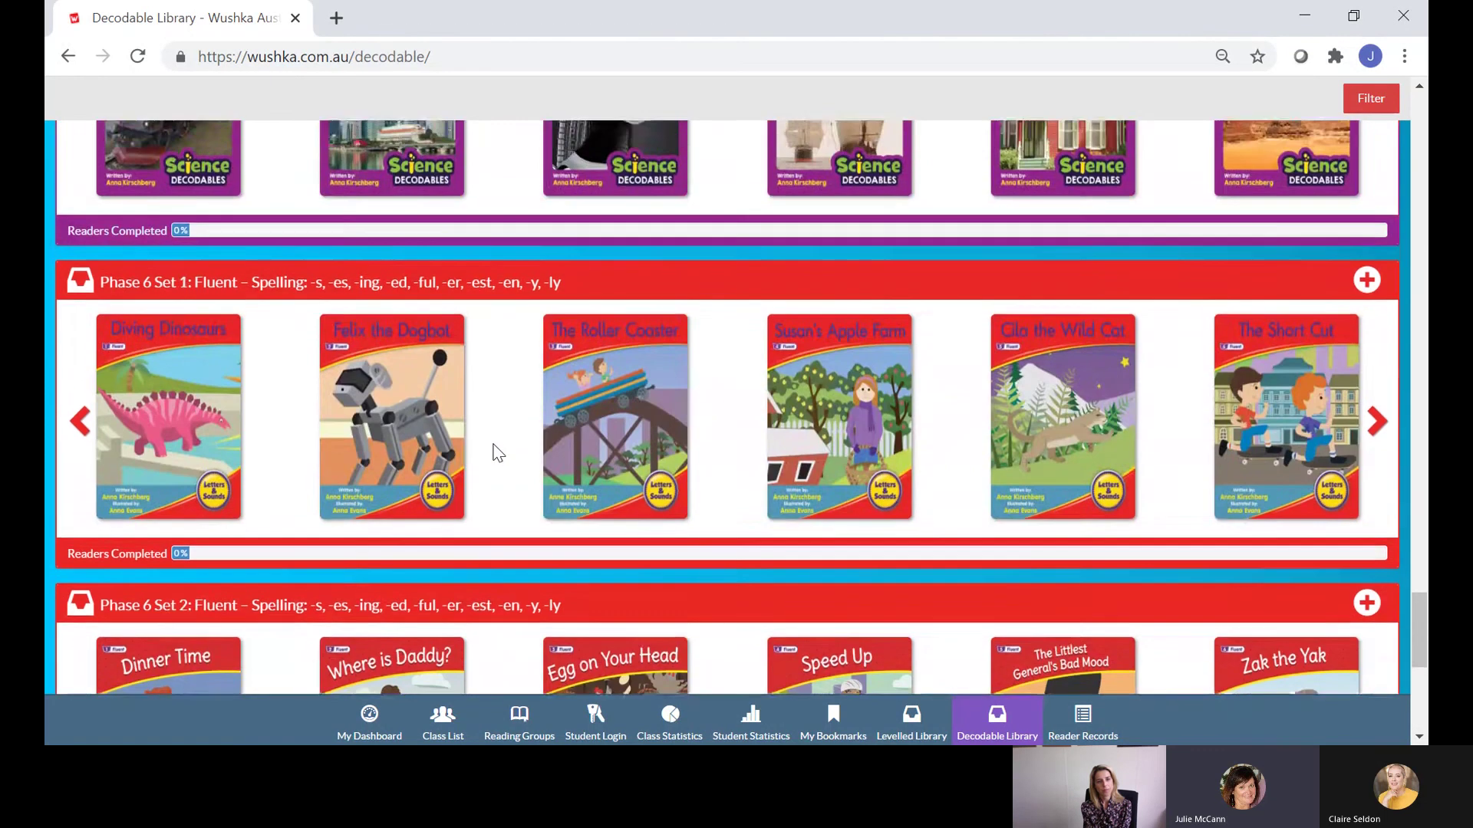
scroll(492, 444, up, 15)
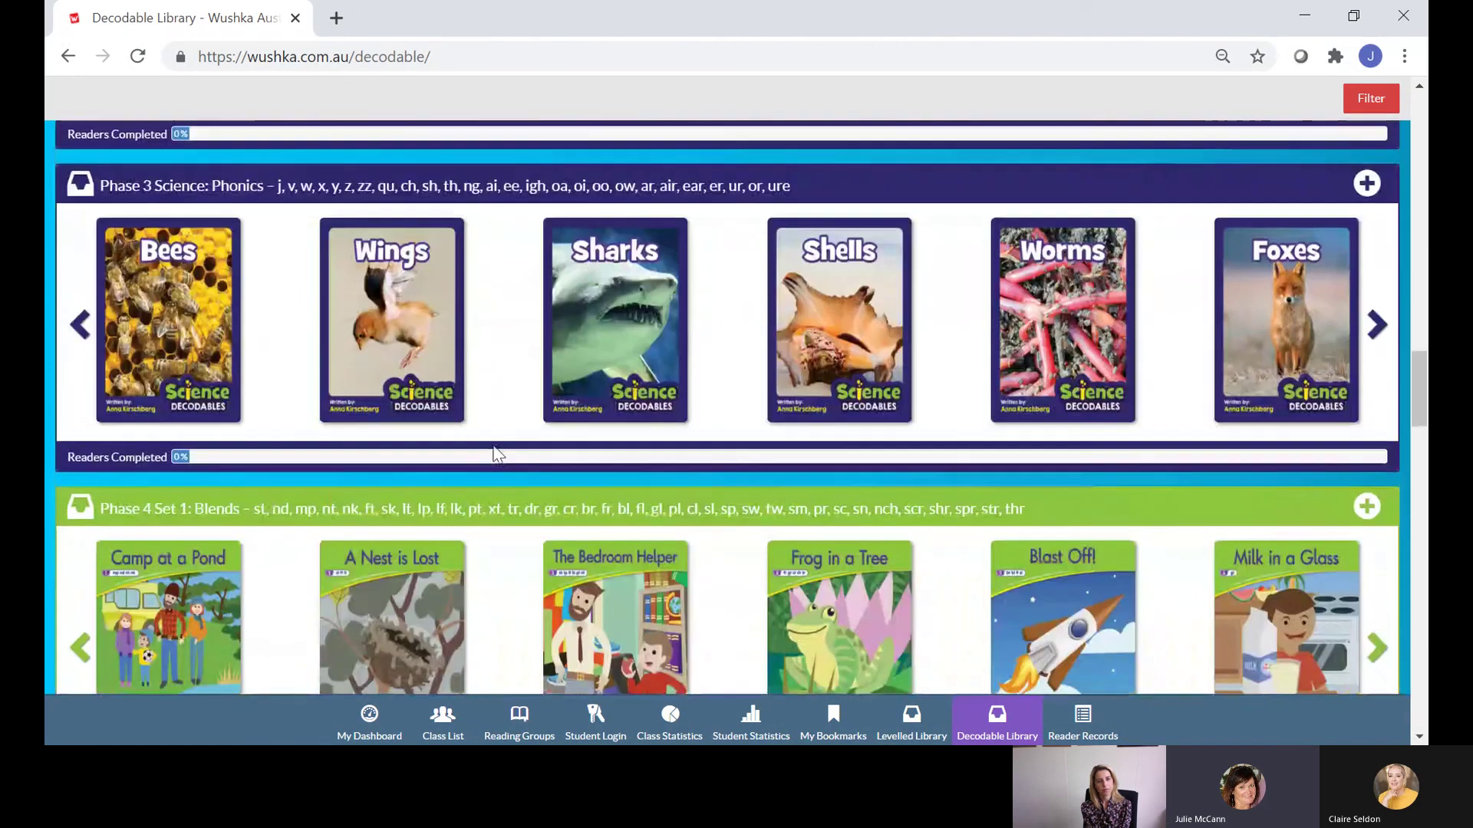
scroll(499, 455, up, 12)
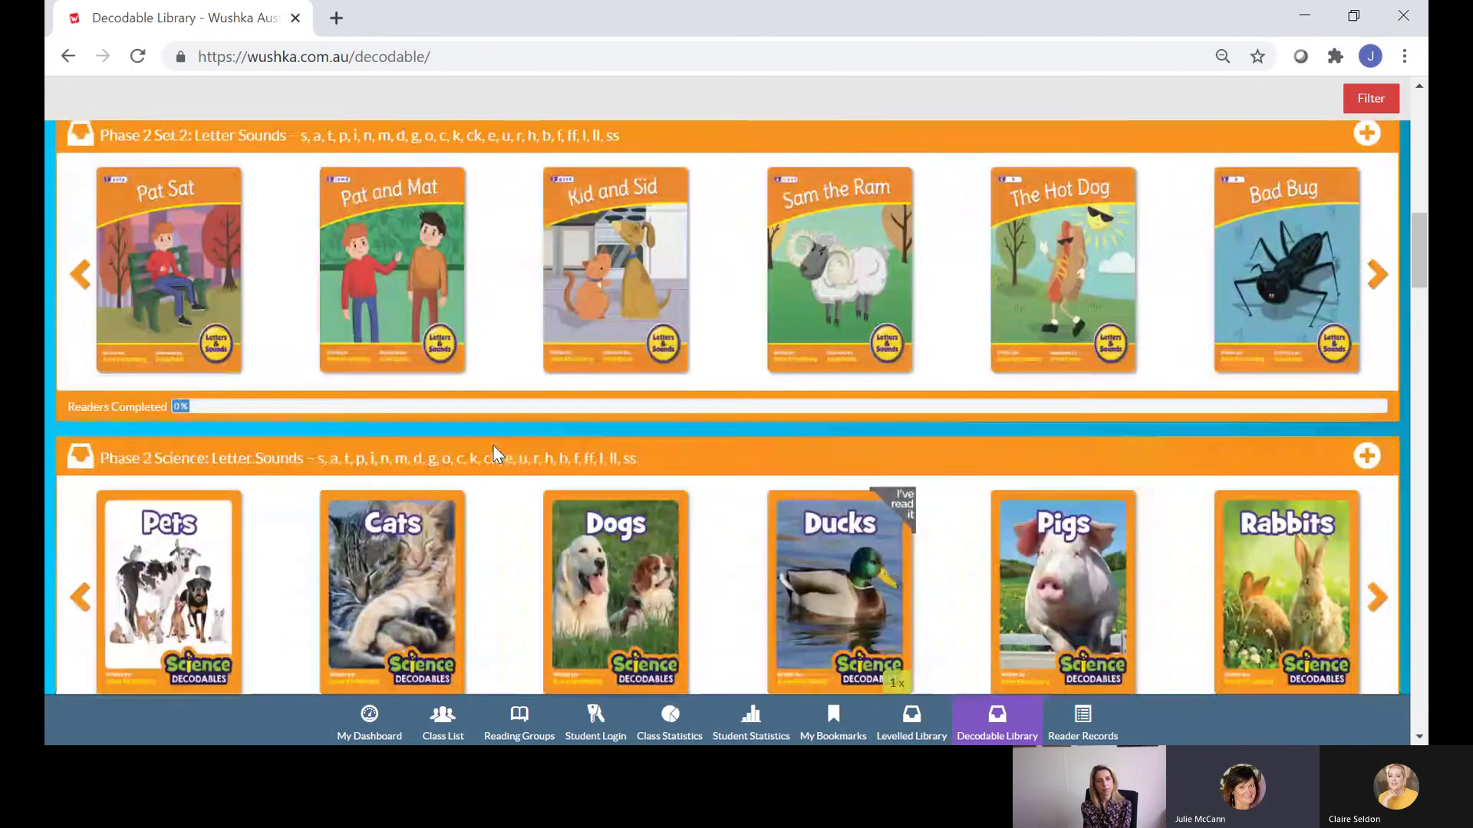
scroll(498, 457, up, 12)
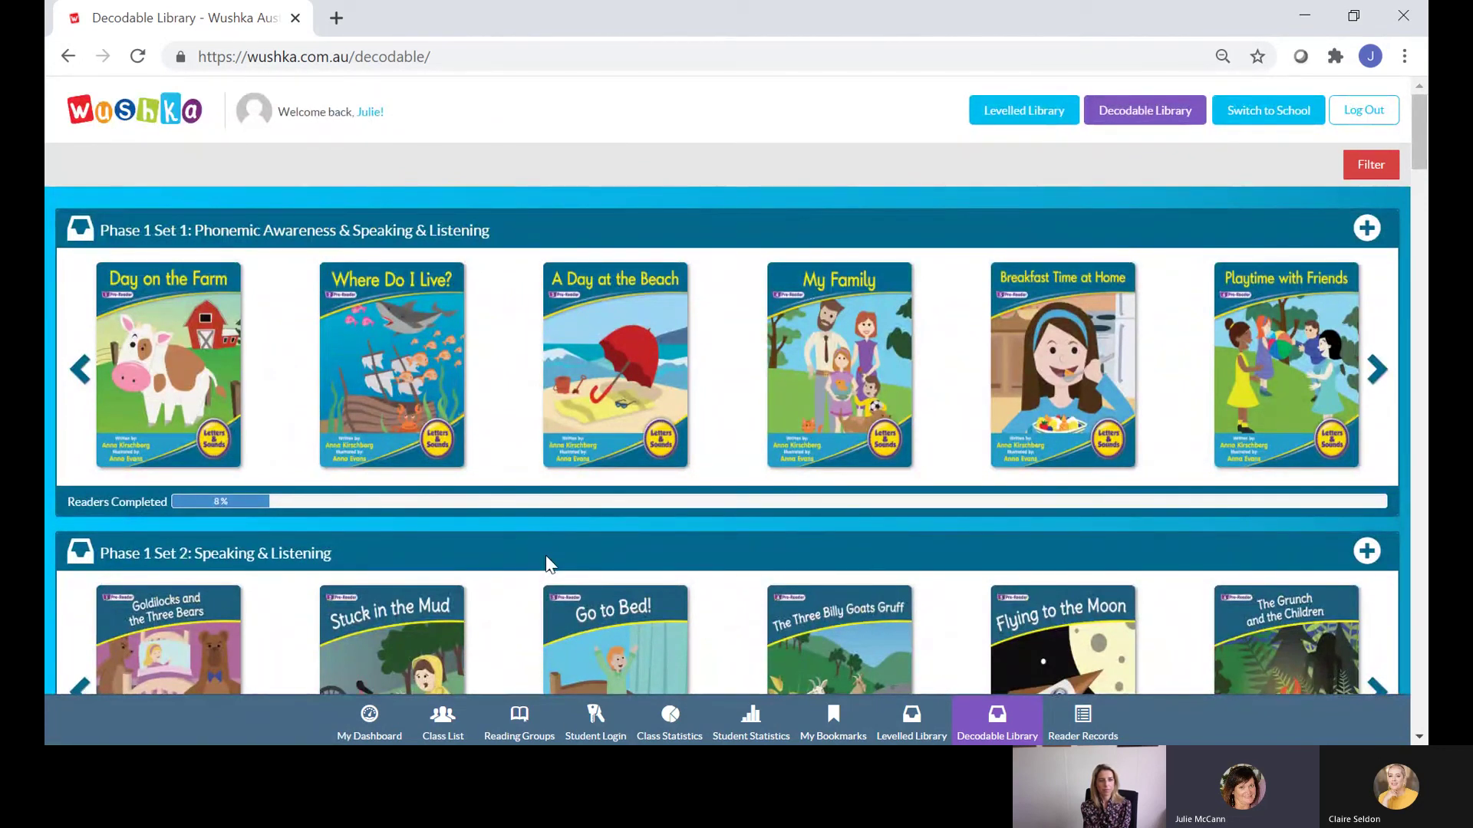
scroll(520, 536, down, 3)
scroll(520, 535, up, 3)
scroll(361, 617, down, 1)
scroll(371, 626, up, 1)
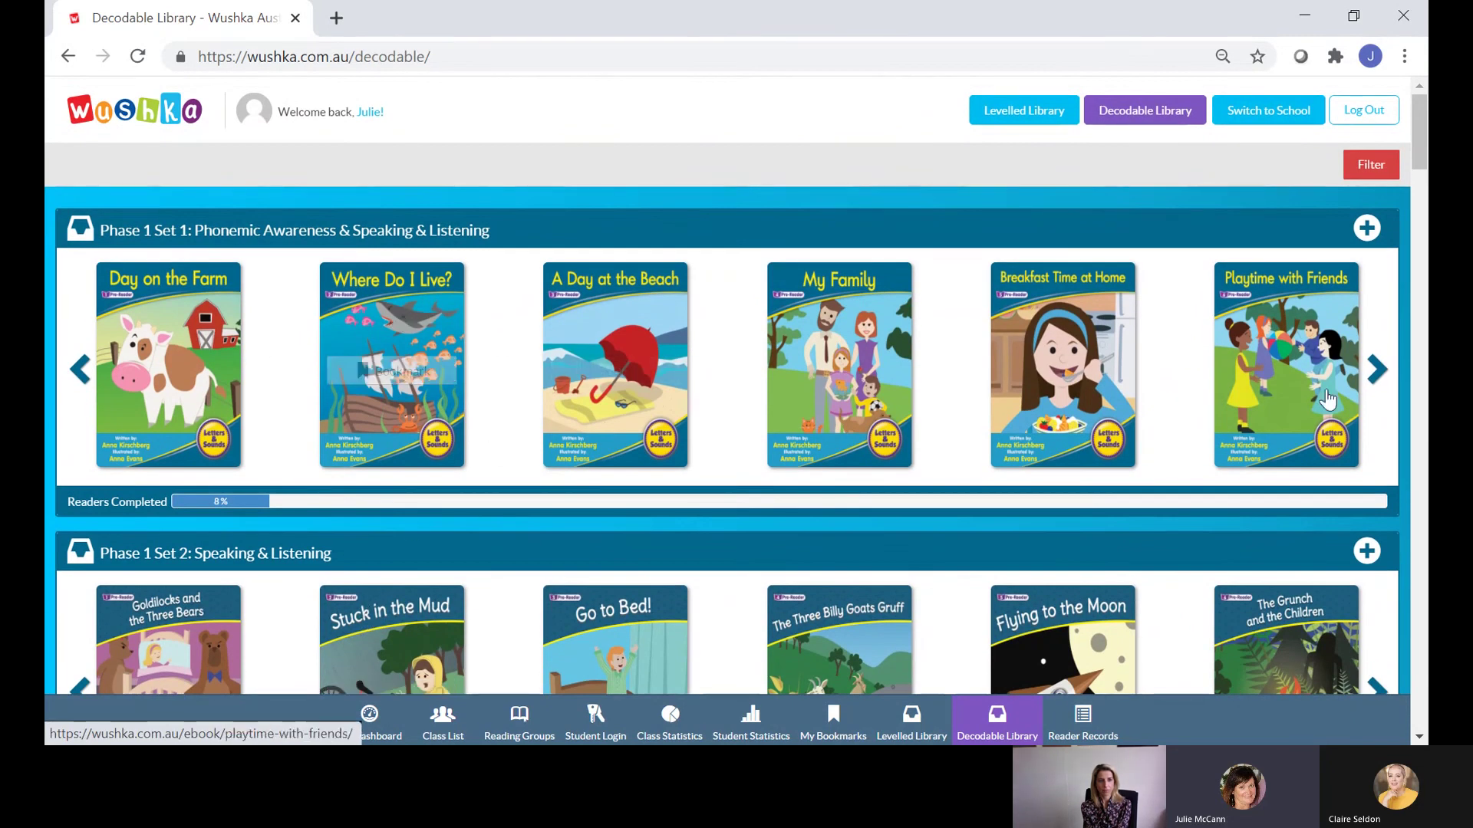
- Open the Where Do I Live? details page and review its book meta-data and support materials
click(428, 324)
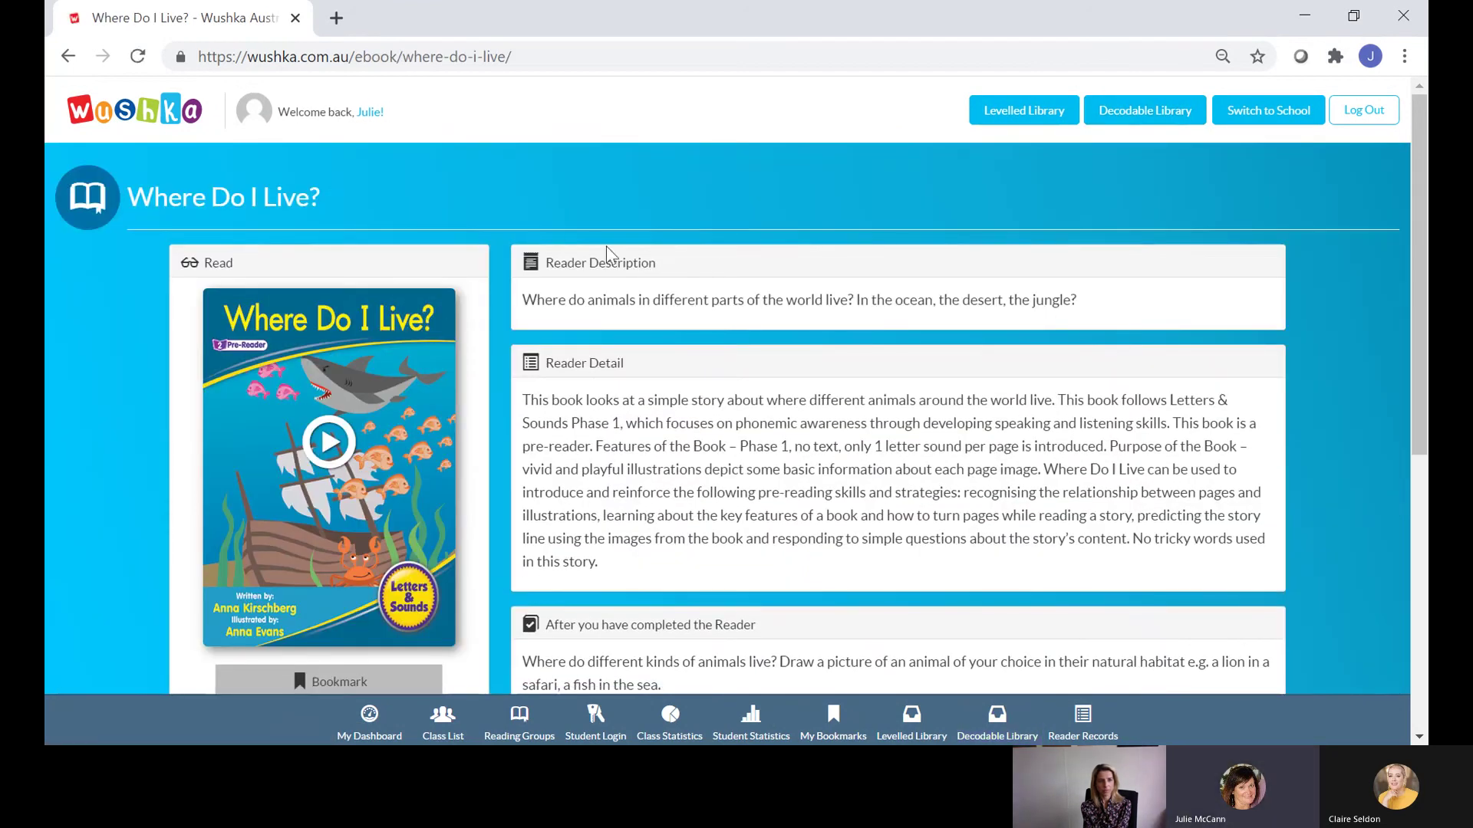
scroll(678, 483, down, 5)
scroll(677, 483, up, 5)
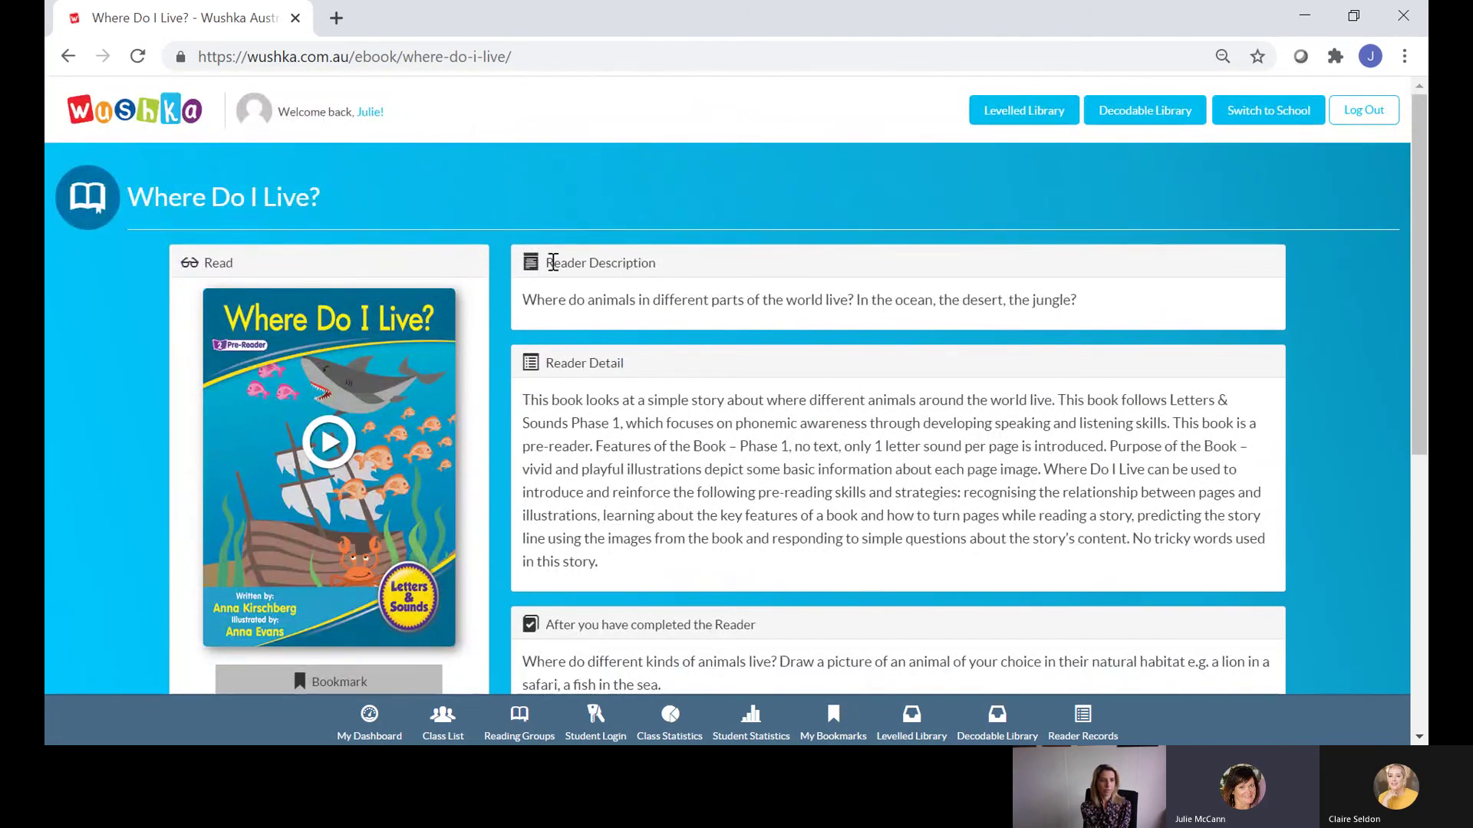
scroll(713, 470, down, 3)
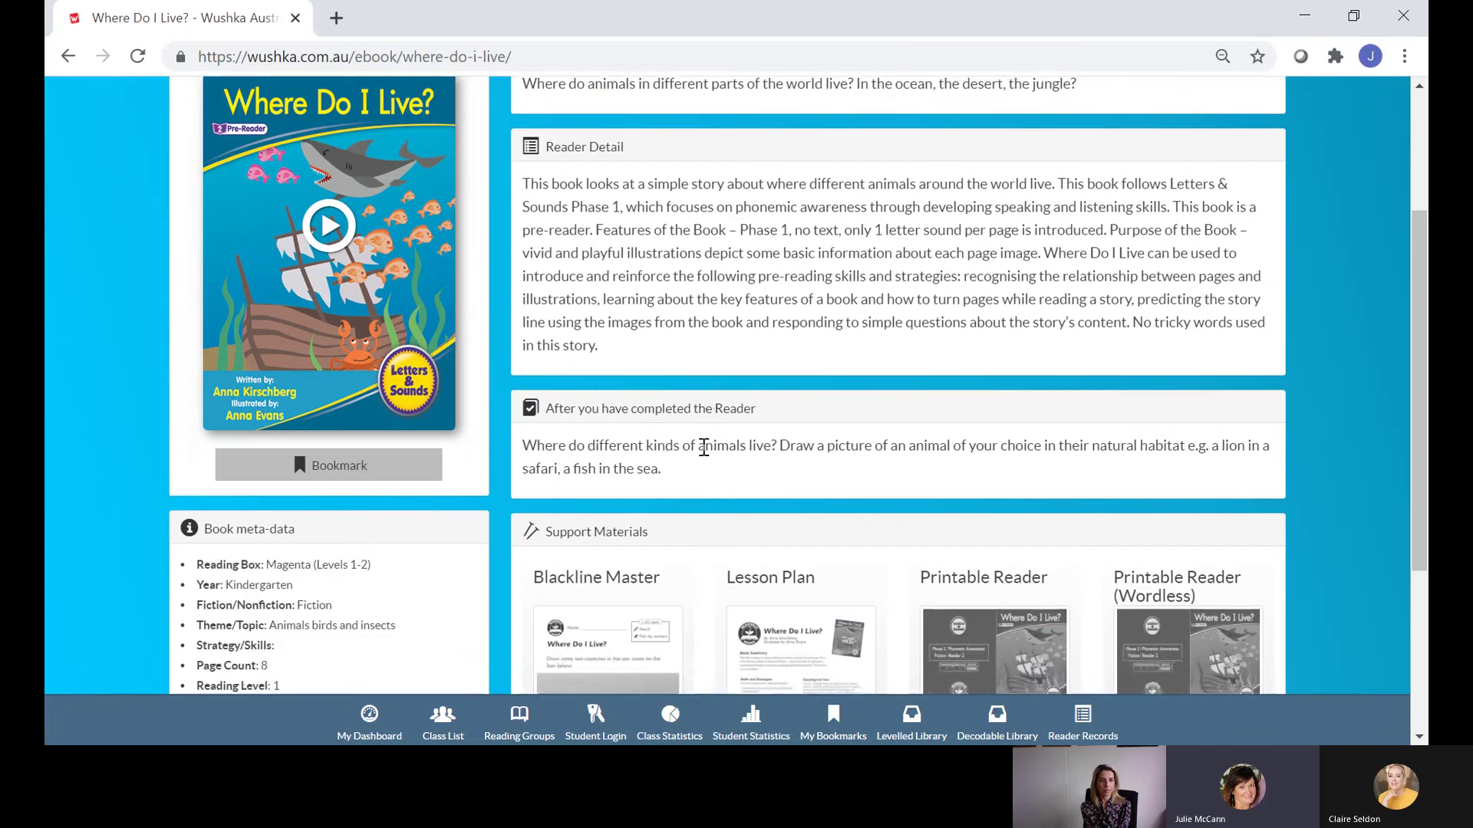
scroll(704, 447, down, 1)
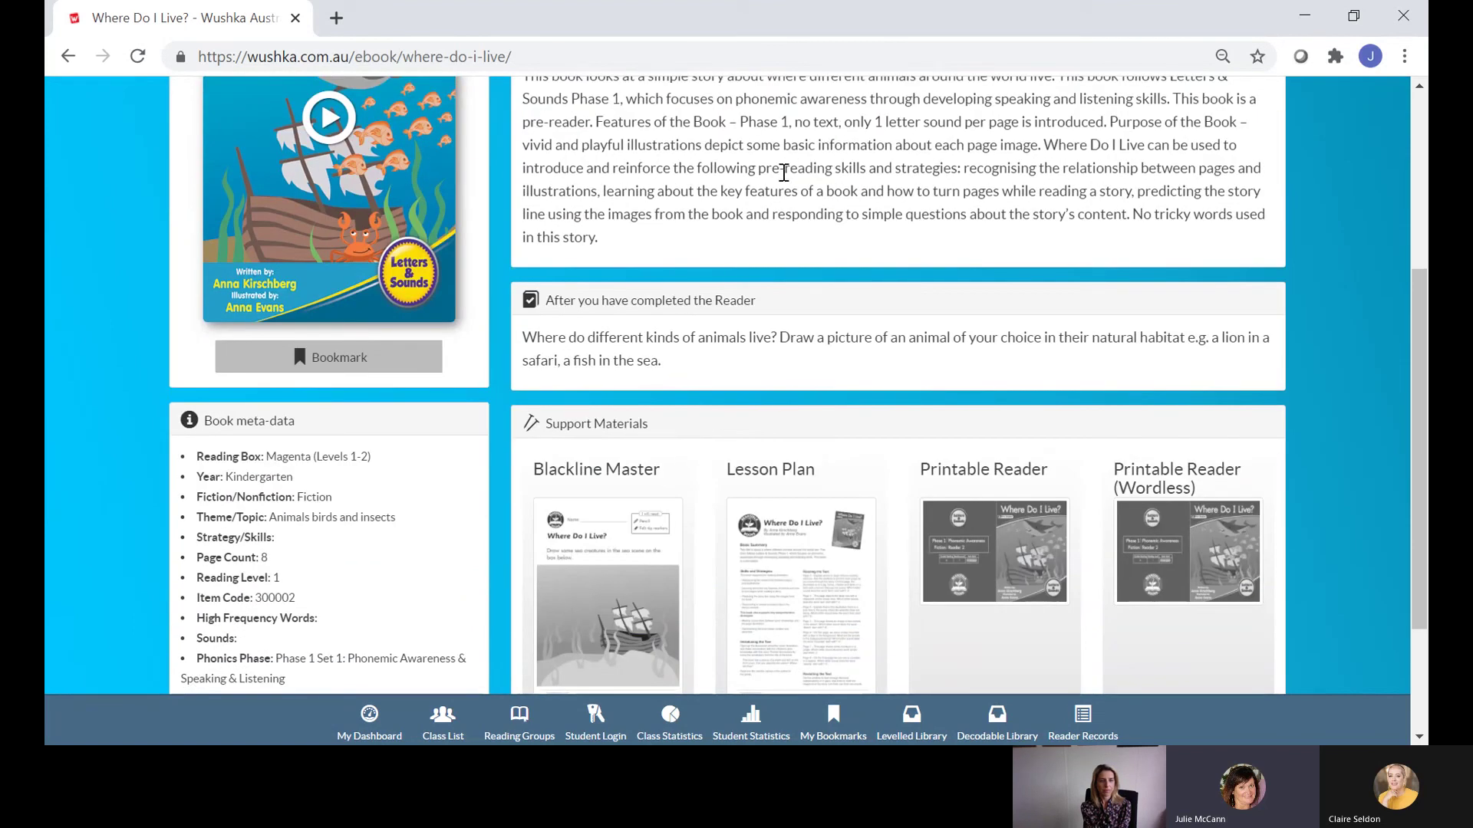
scroll(802, 336, down, 1)
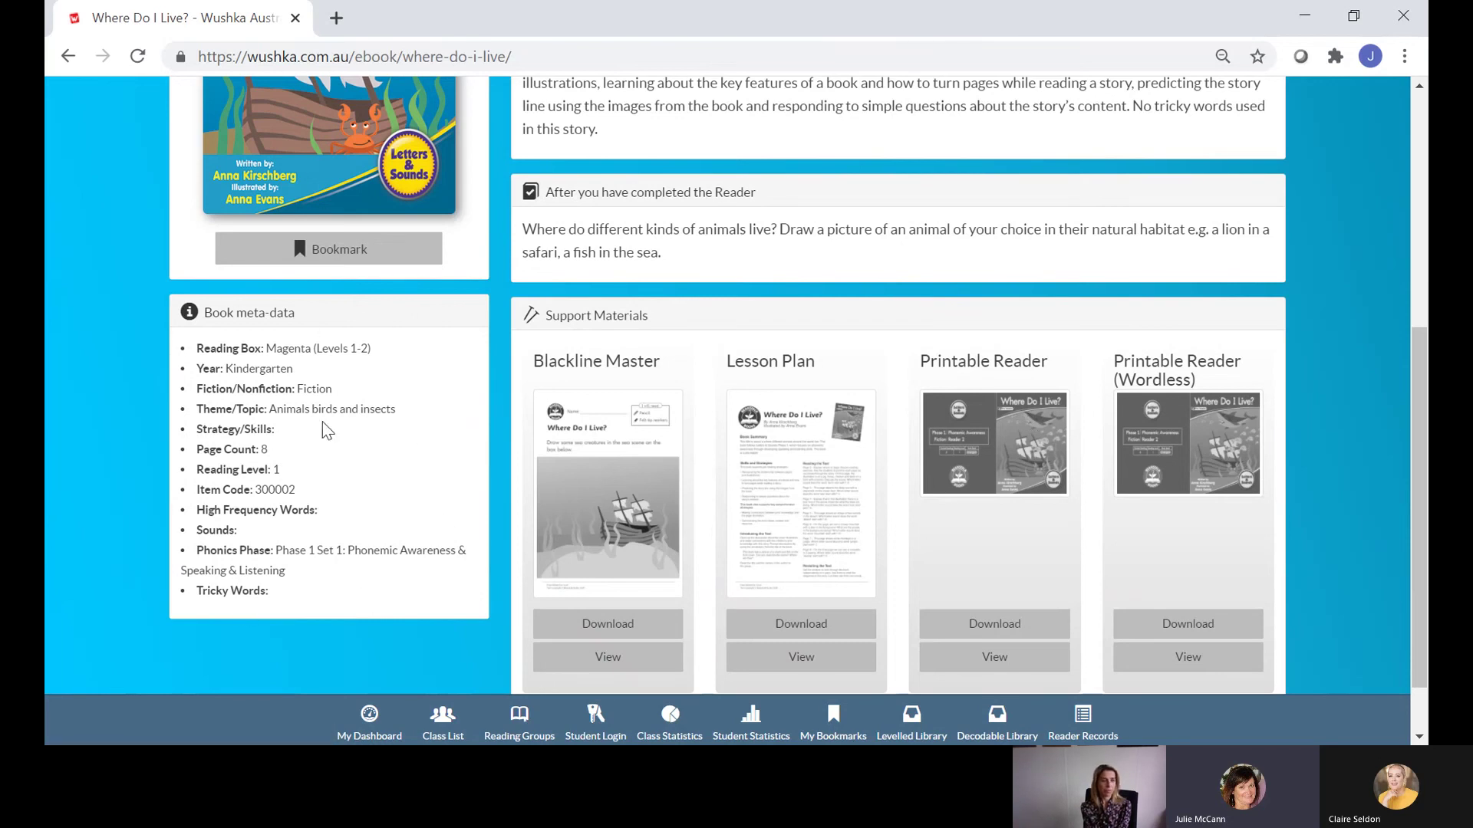
scroll(332, 449, up, 6)
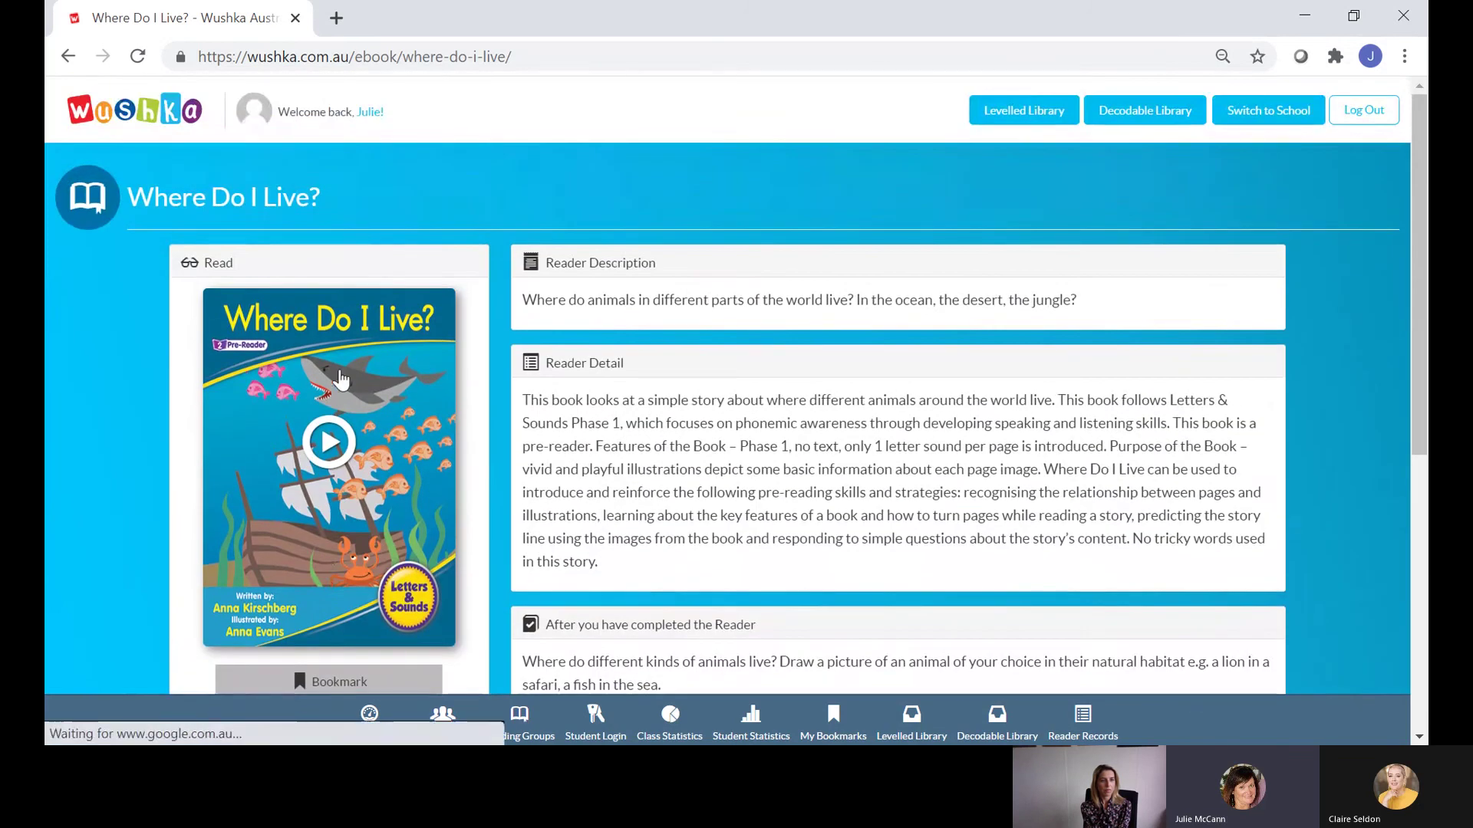
- Read Where Do I Live? in the e-reader spread by spread to the back cover, then close it
click(340, 379)
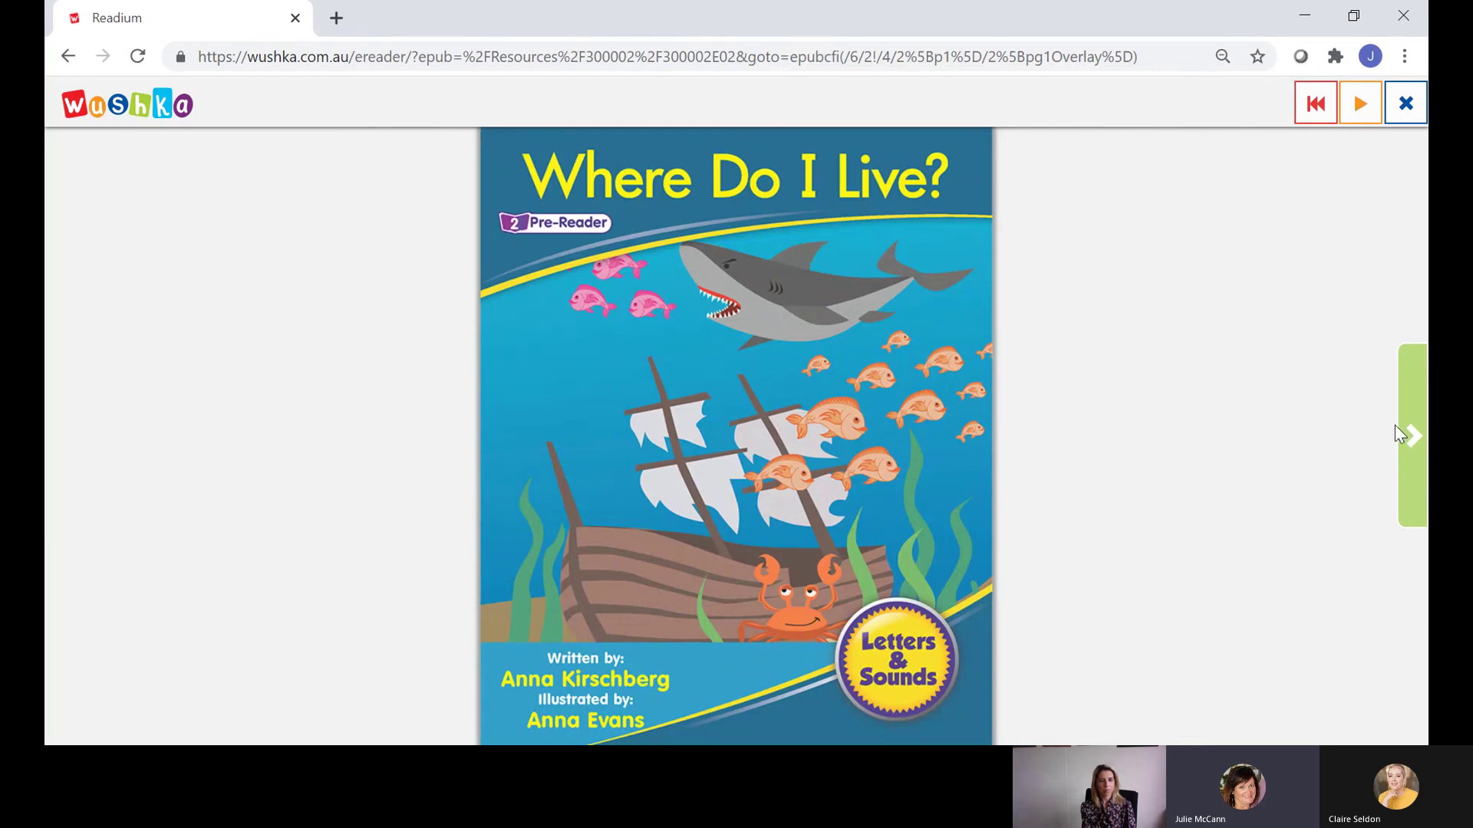
click(1405, 445)
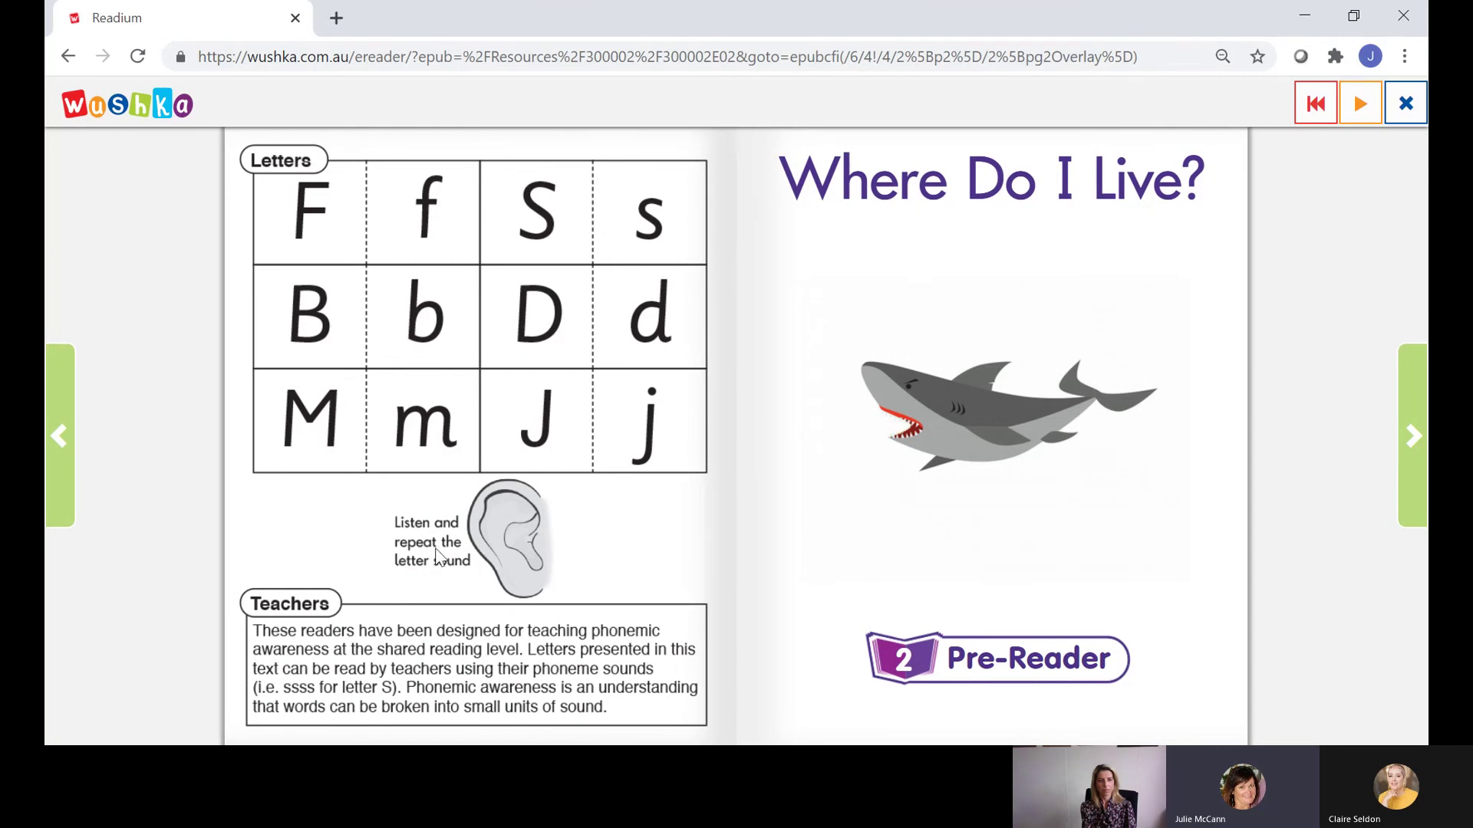
click(1415, 436)
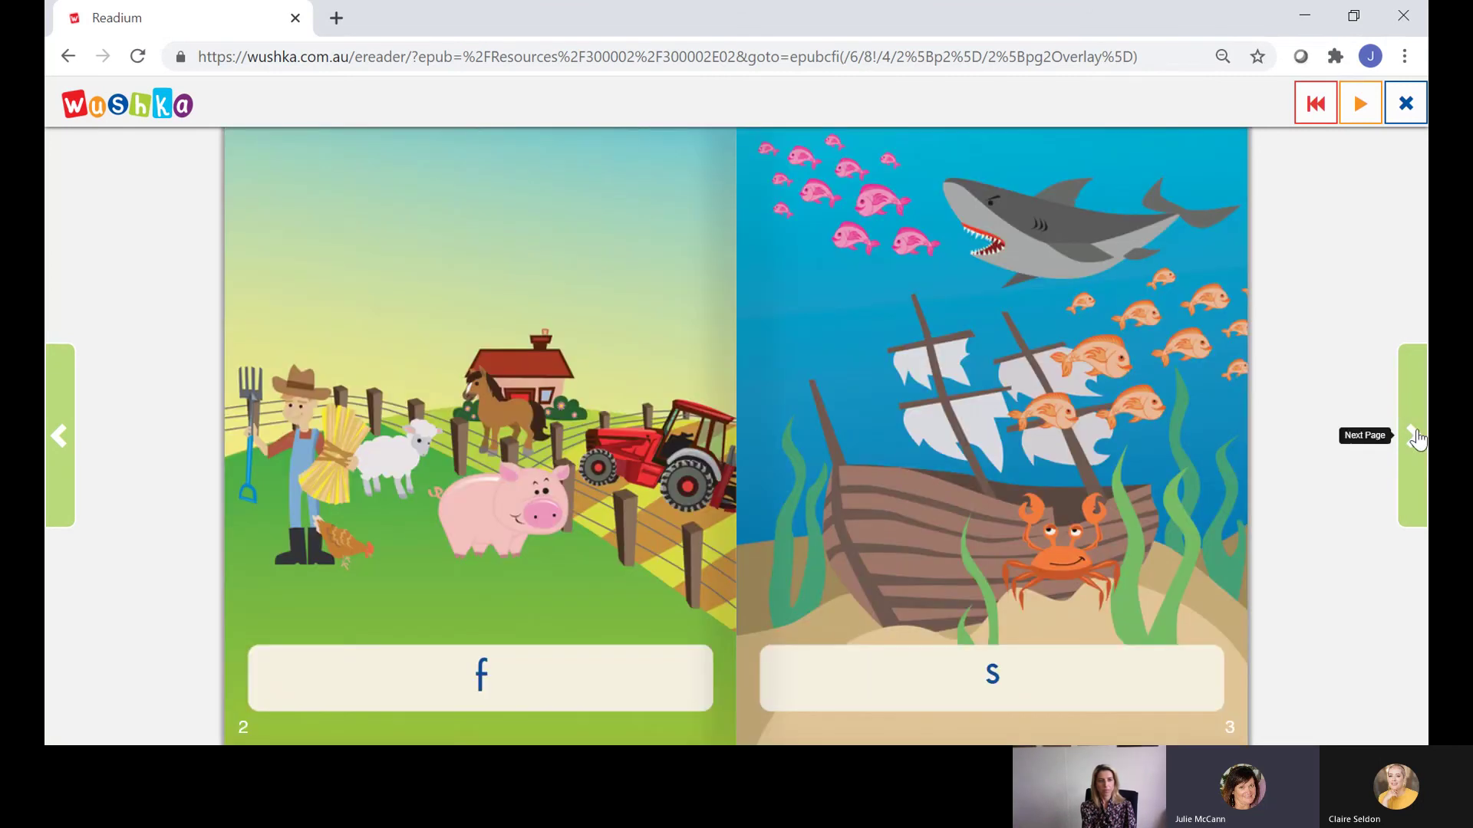
click(1415, 437)
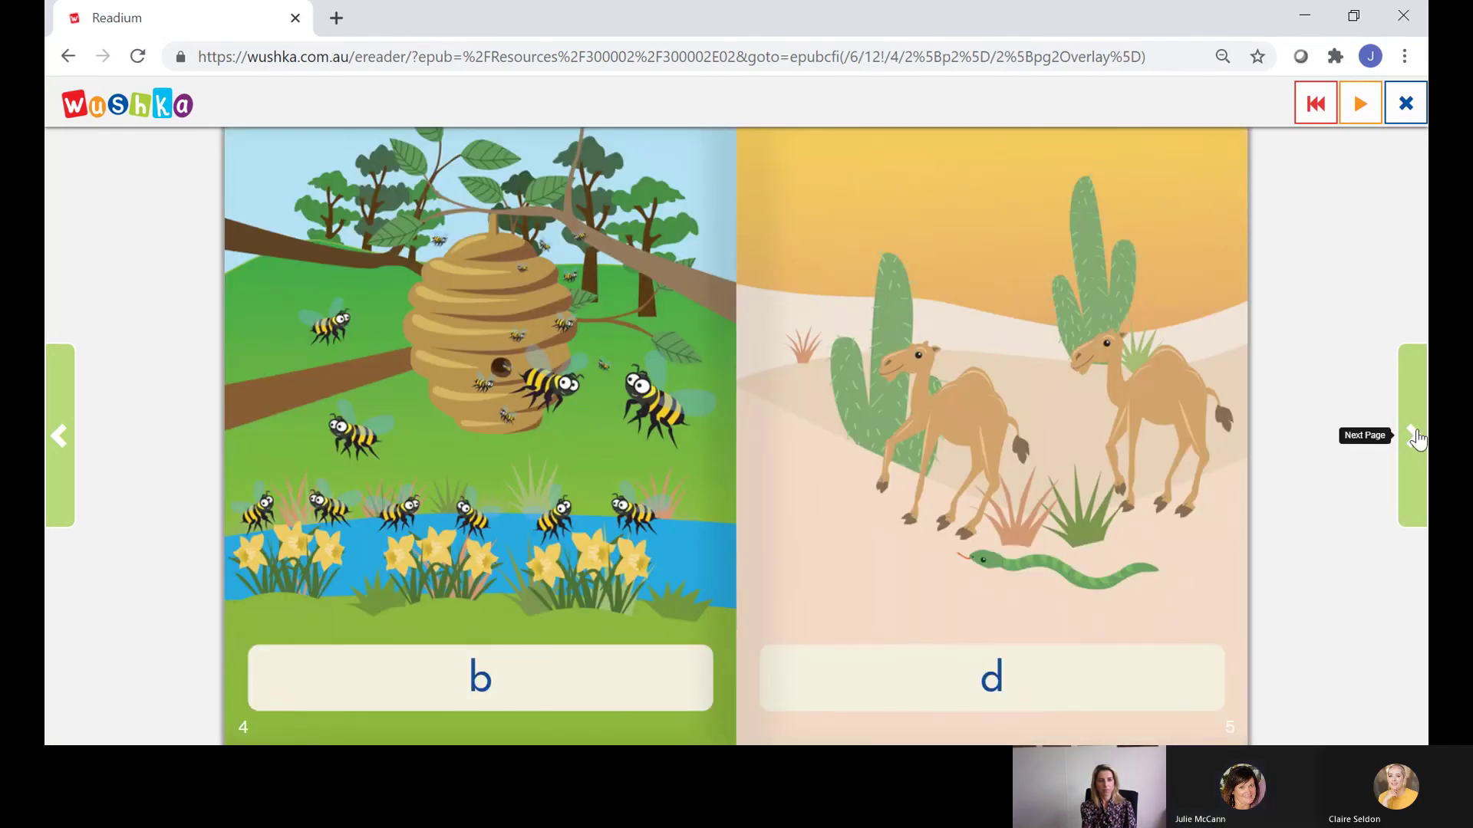
click(1415, 437)
click(1415, 437)
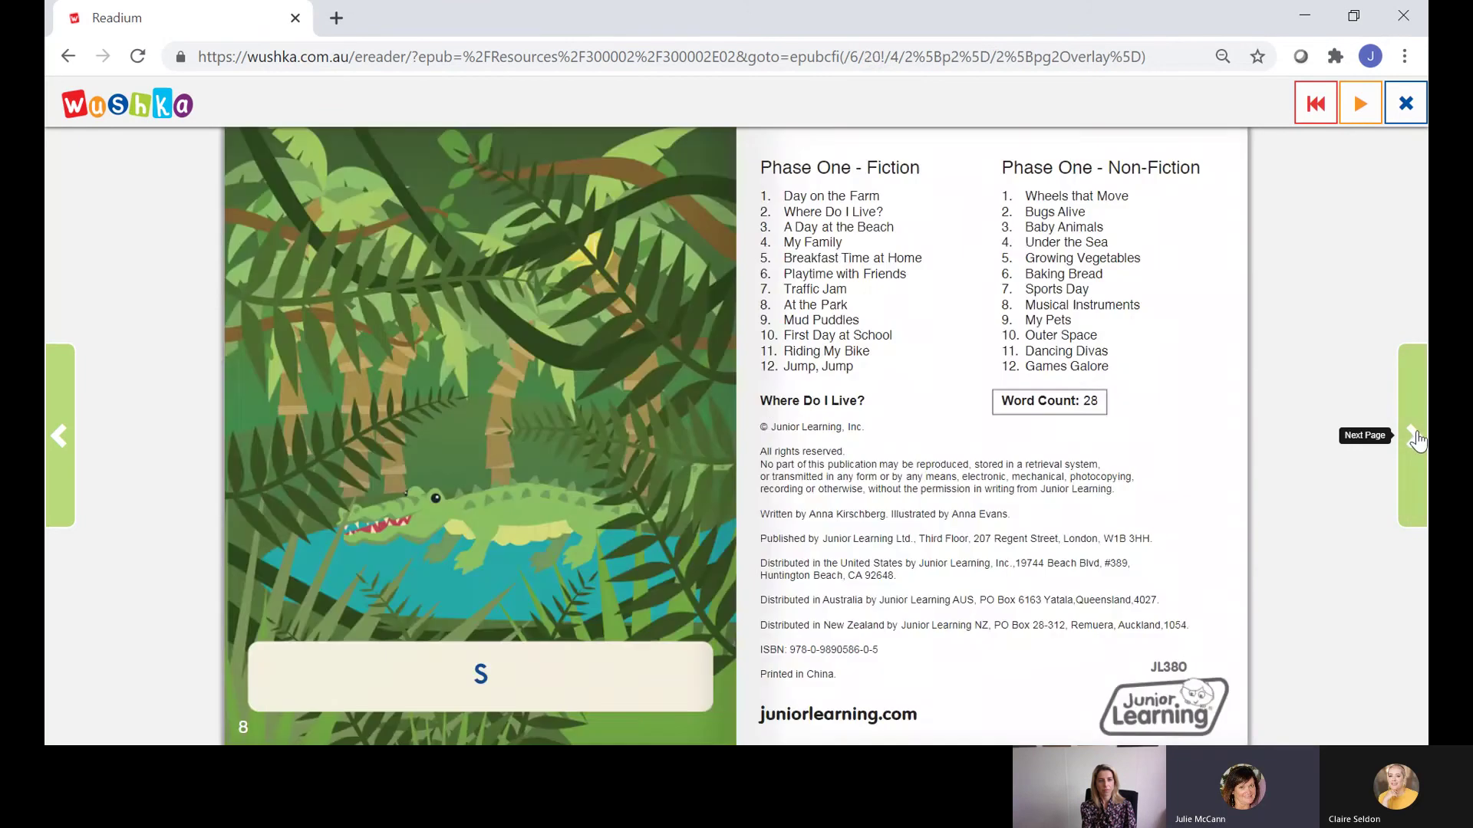
click(1415, 438)
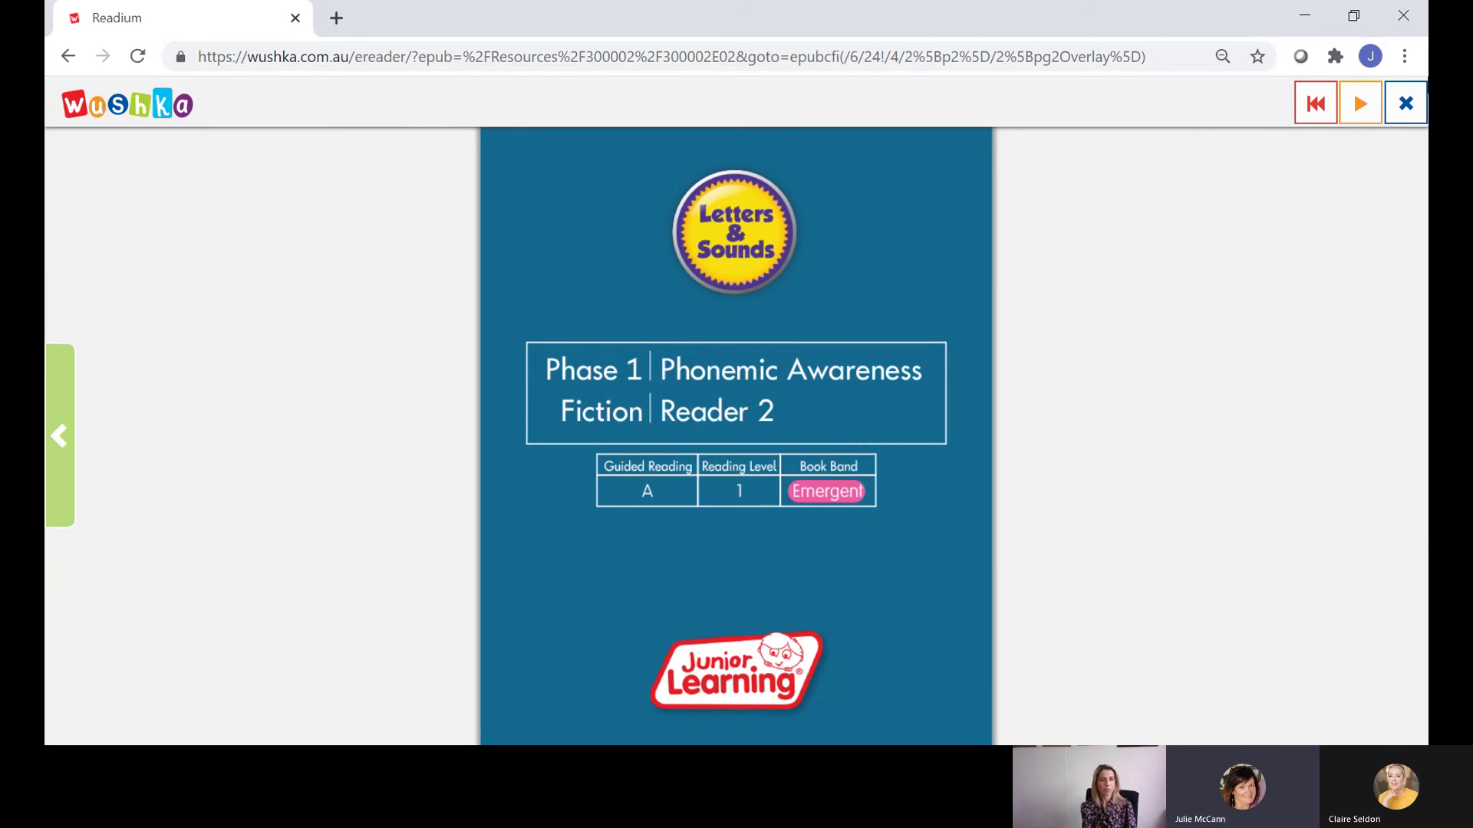
click(1408, 107)
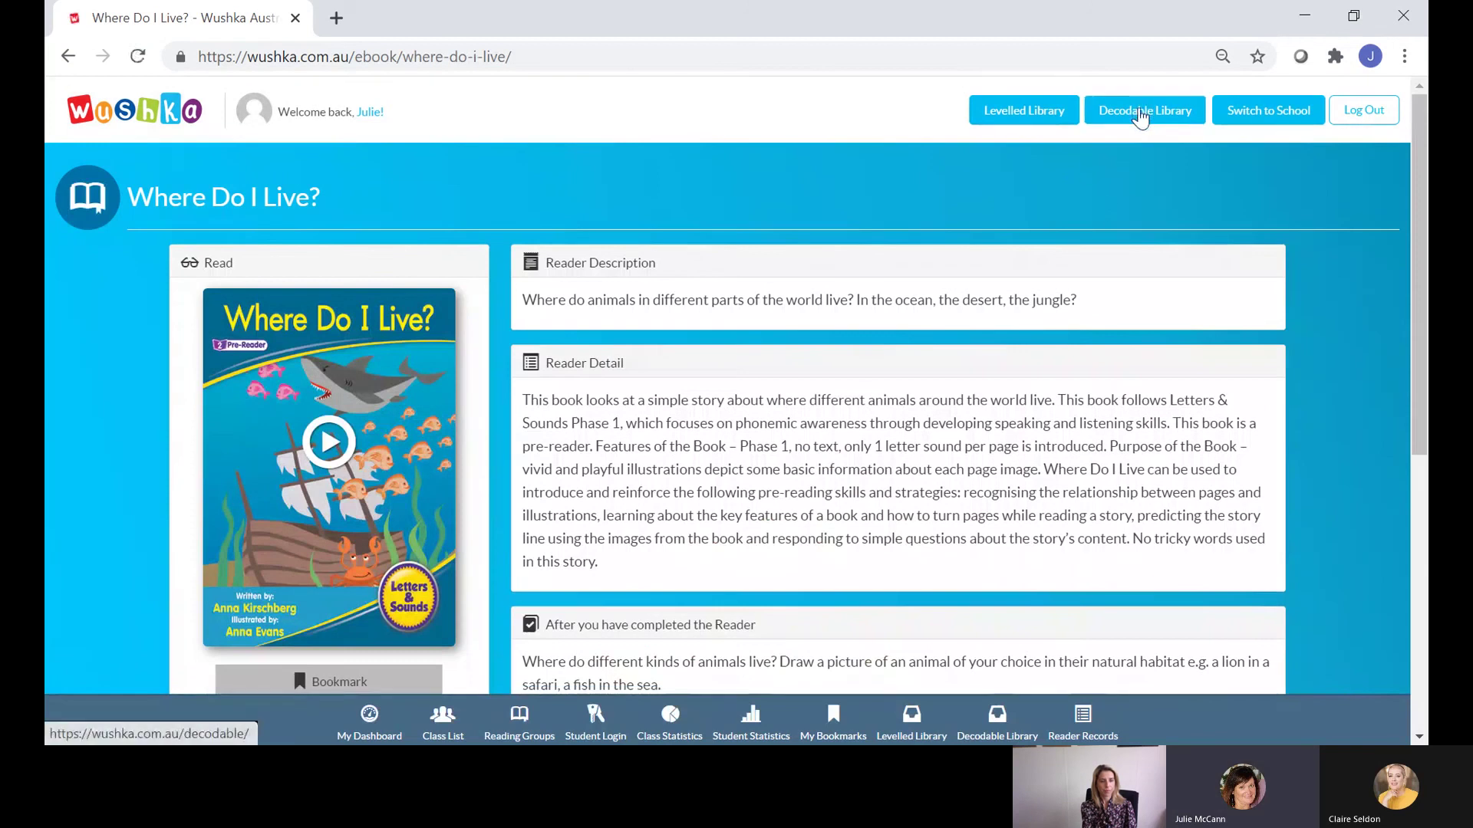
- Return to the Decodable Library and scroll down to the Phase 2 Set 1 row
click(1142, 114)
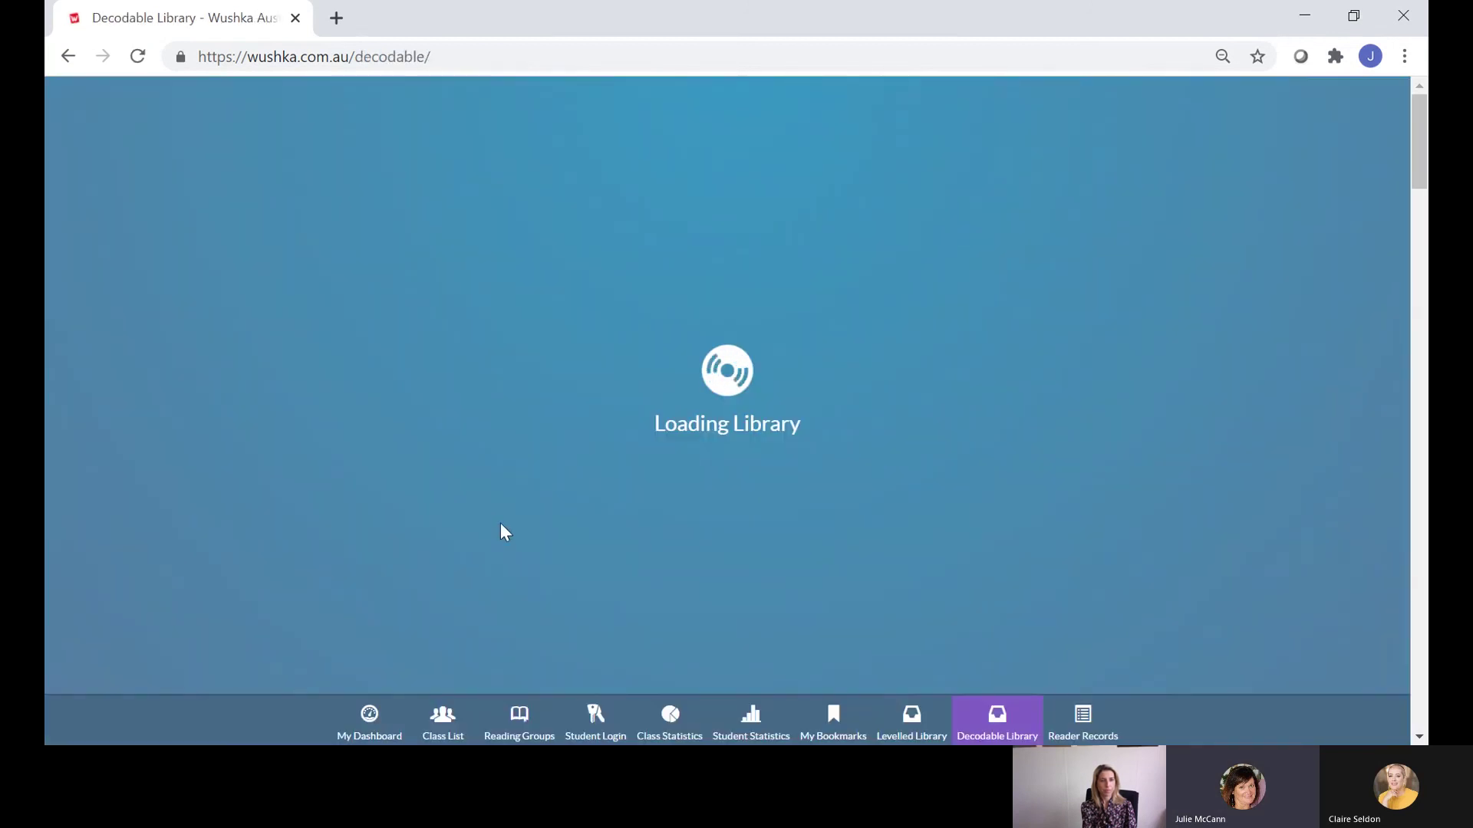
scroll(499, 503, down, 5)
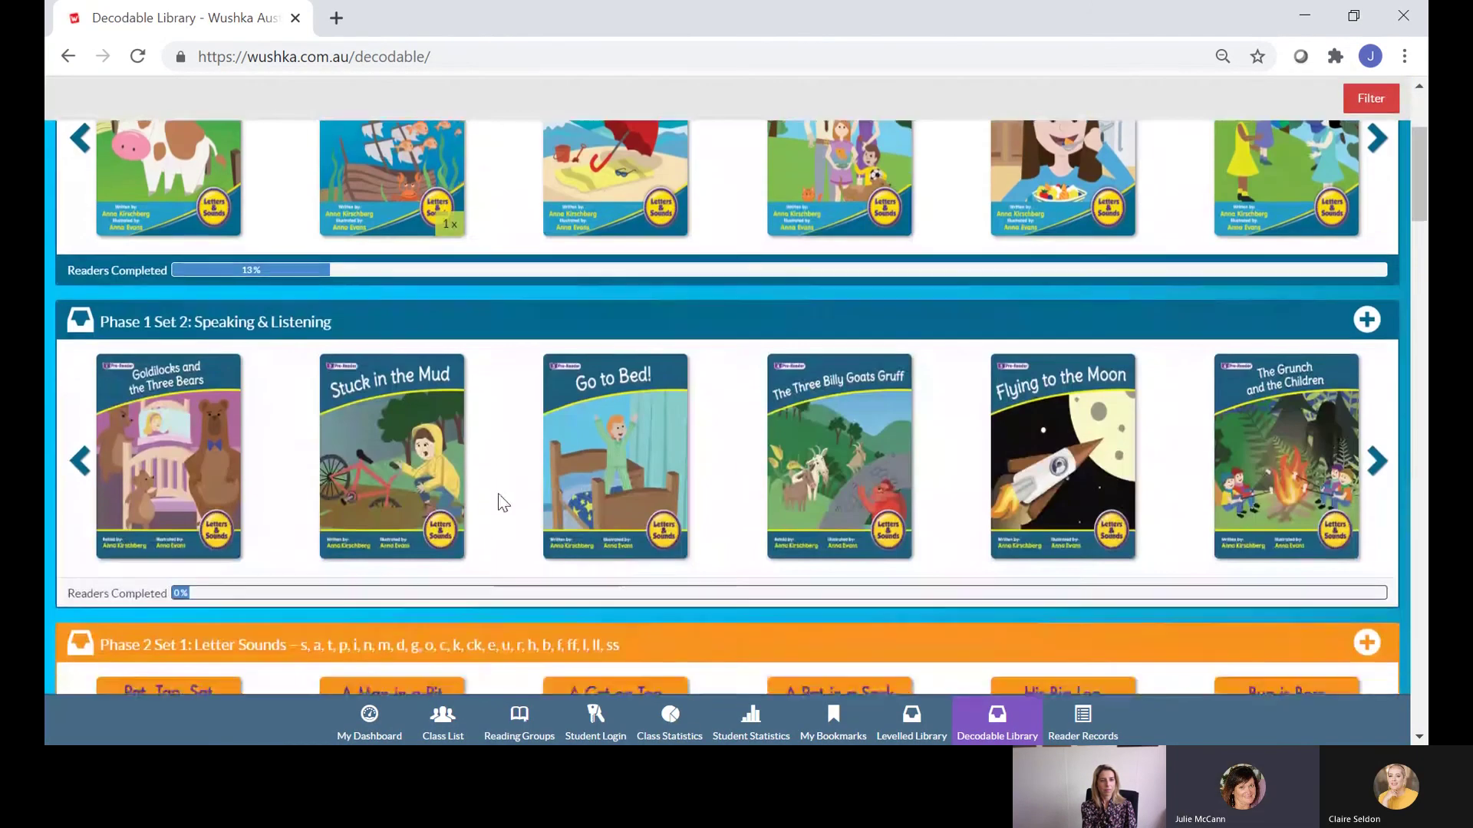
scroll(497, 494, down, 3)
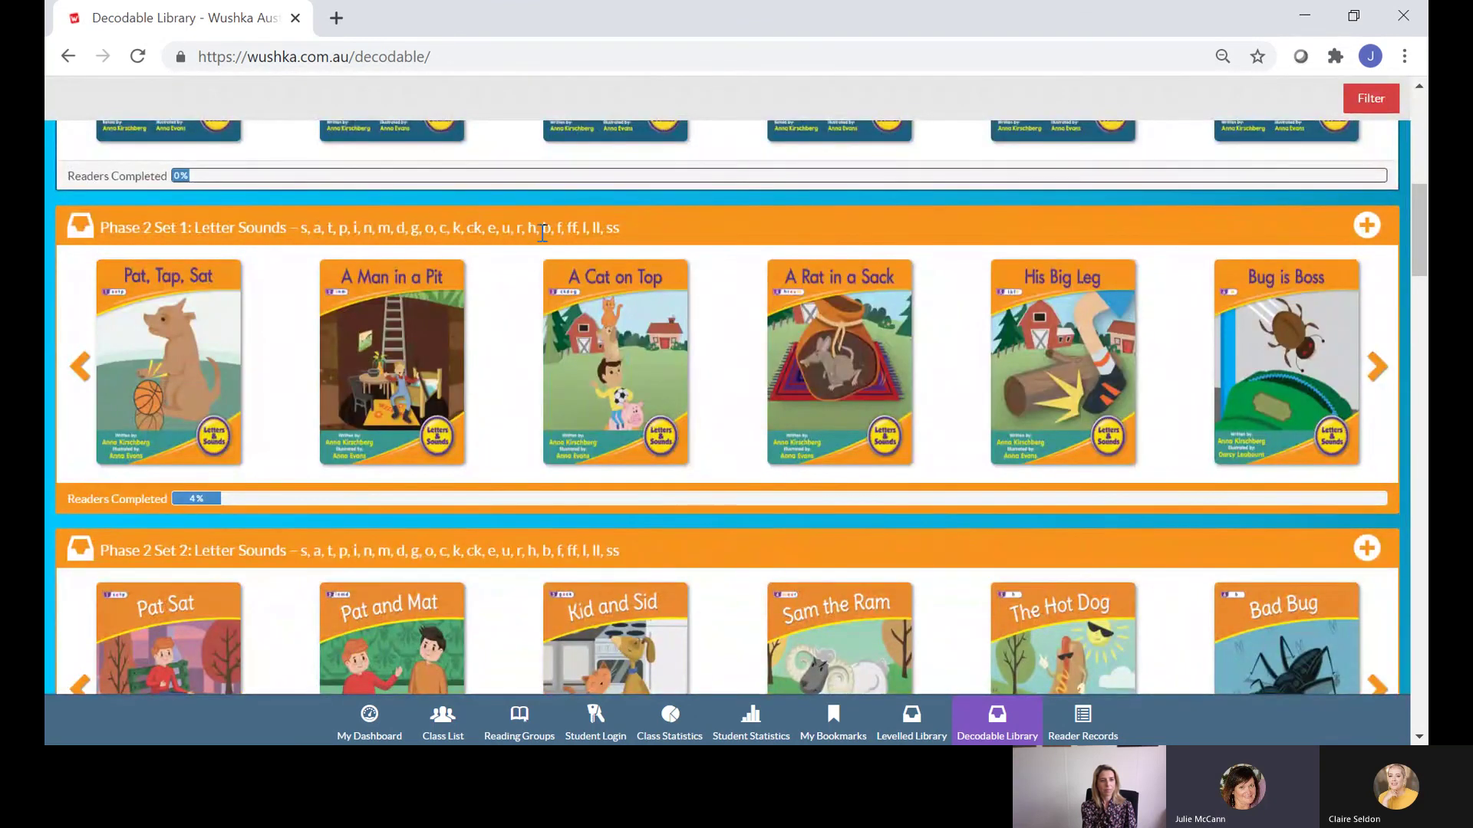
- Advance the Phase 2 Set 1 carousel four times and open the I am Fit book page
mouse_move(1353, 335)
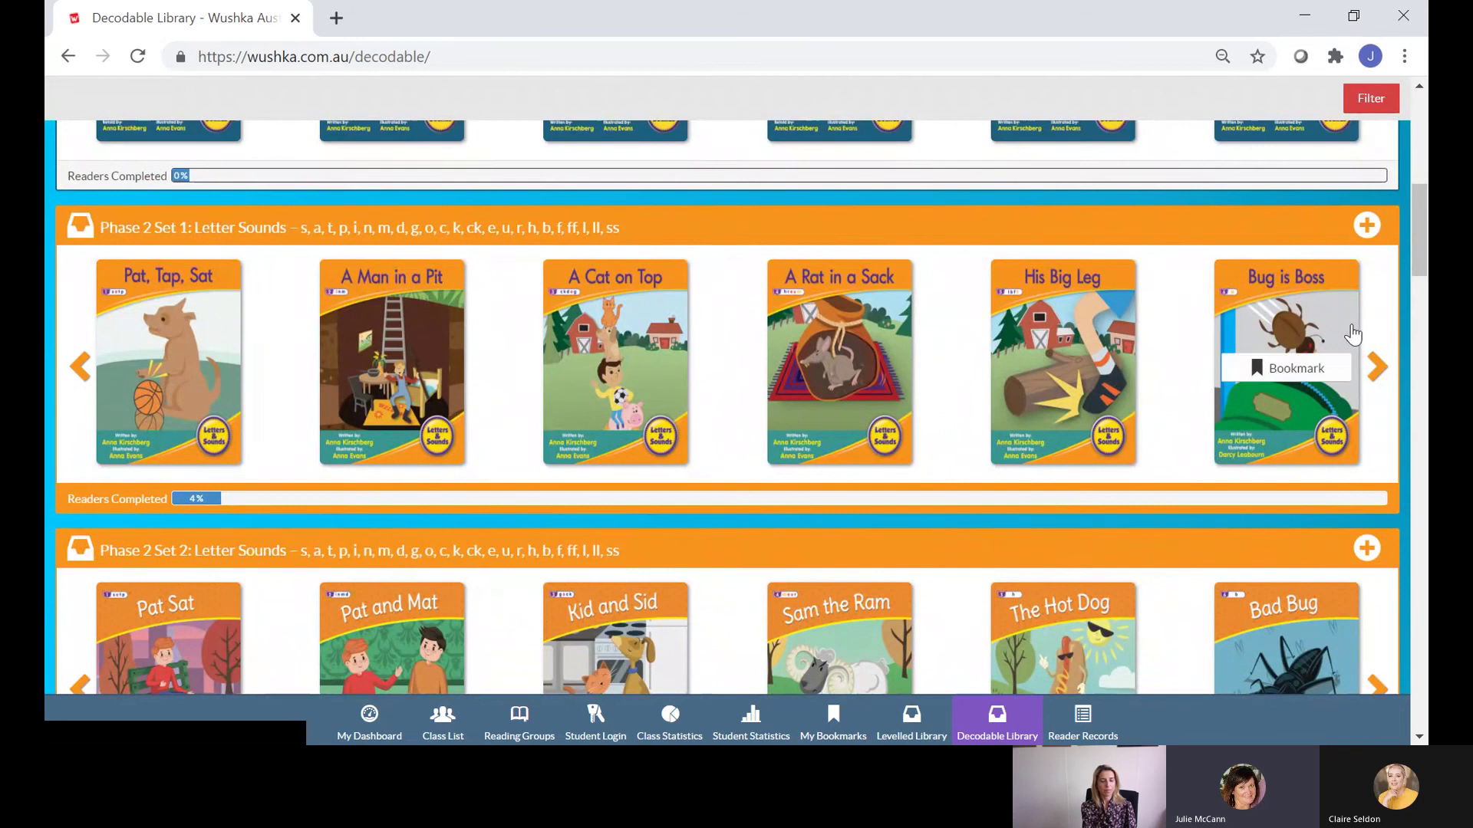
click(1375, 367)
click(1376, 366)
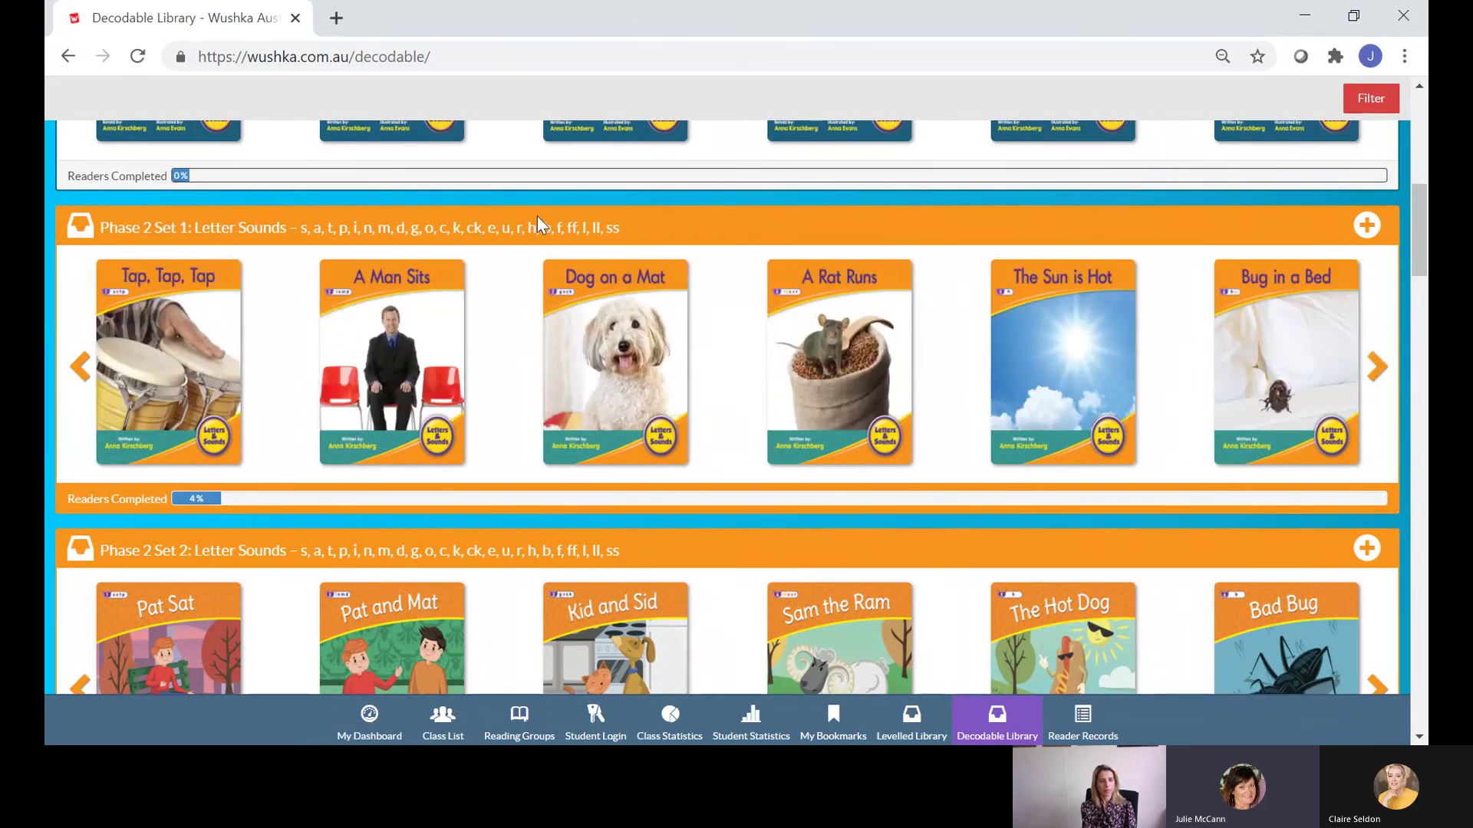
click(1377, 368)
click(1377, 368)
mouse_move(139, 343)
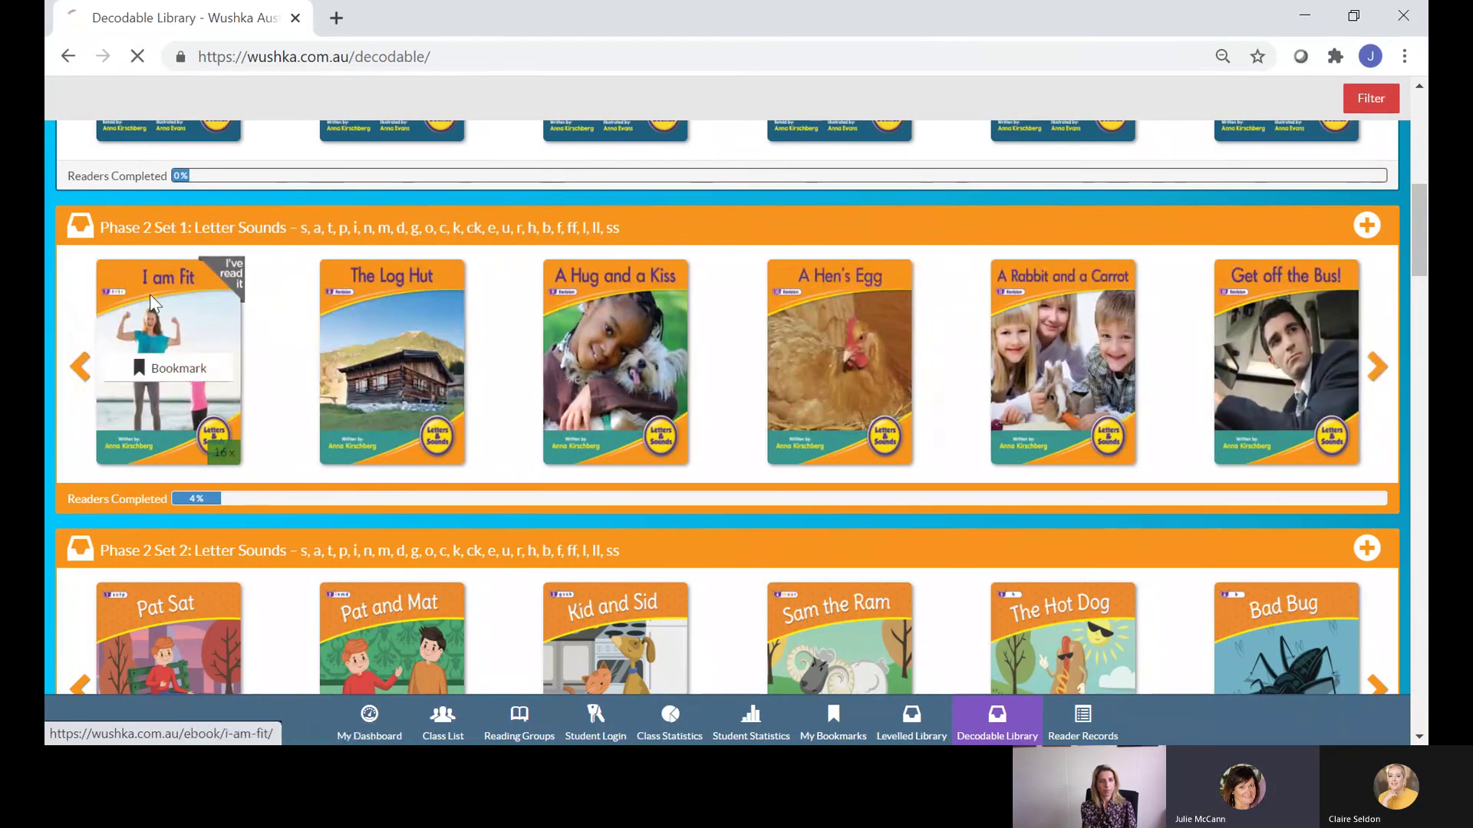
click(151, 305)
- Review I am Fit's meta-data and support materials, then open the book in the e-reader
scroll(583, 373, down, 2)
scroll(582, 373, down, 5)
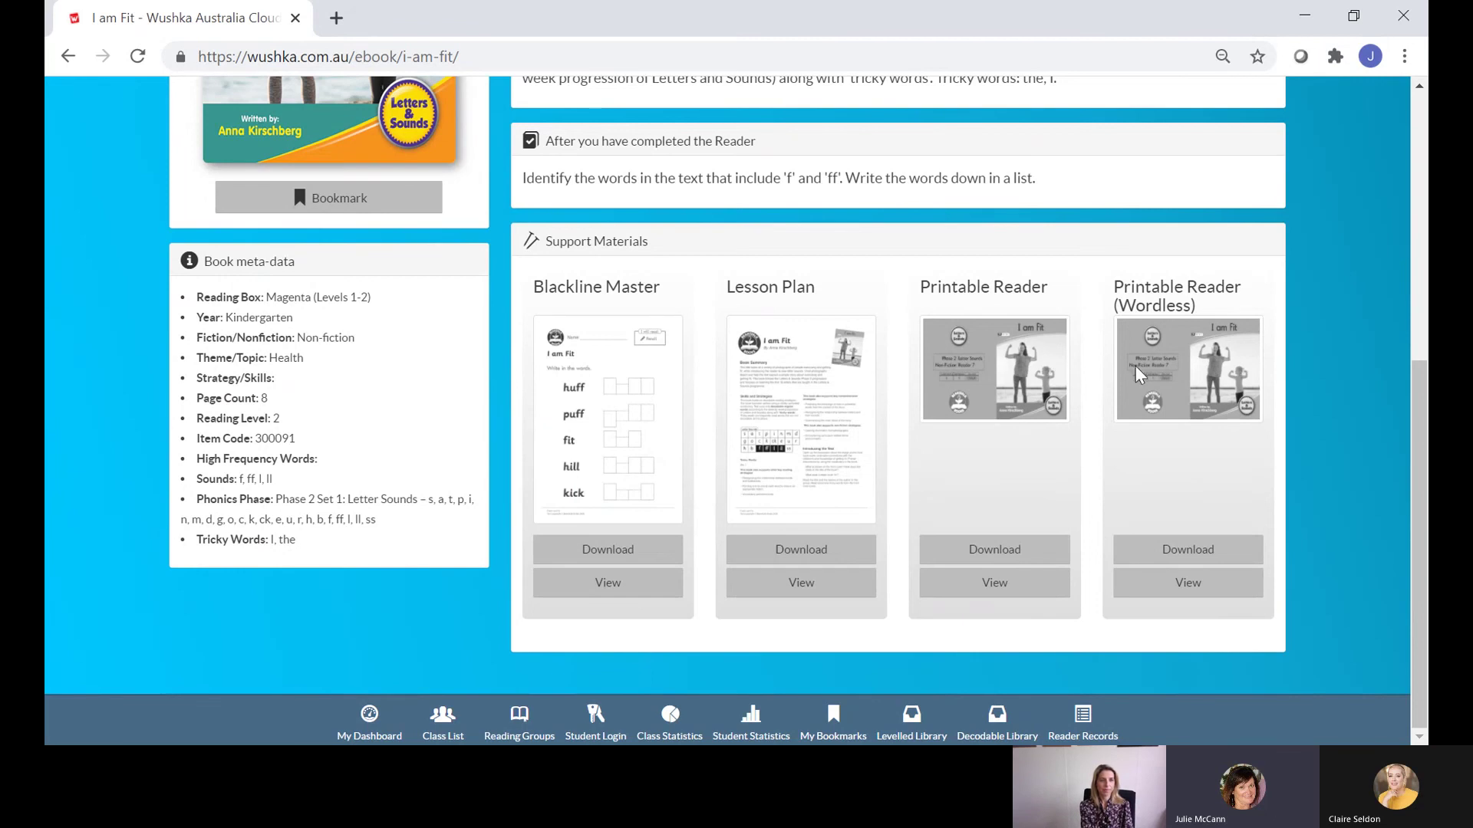
scroll(464, 441, up, 6)
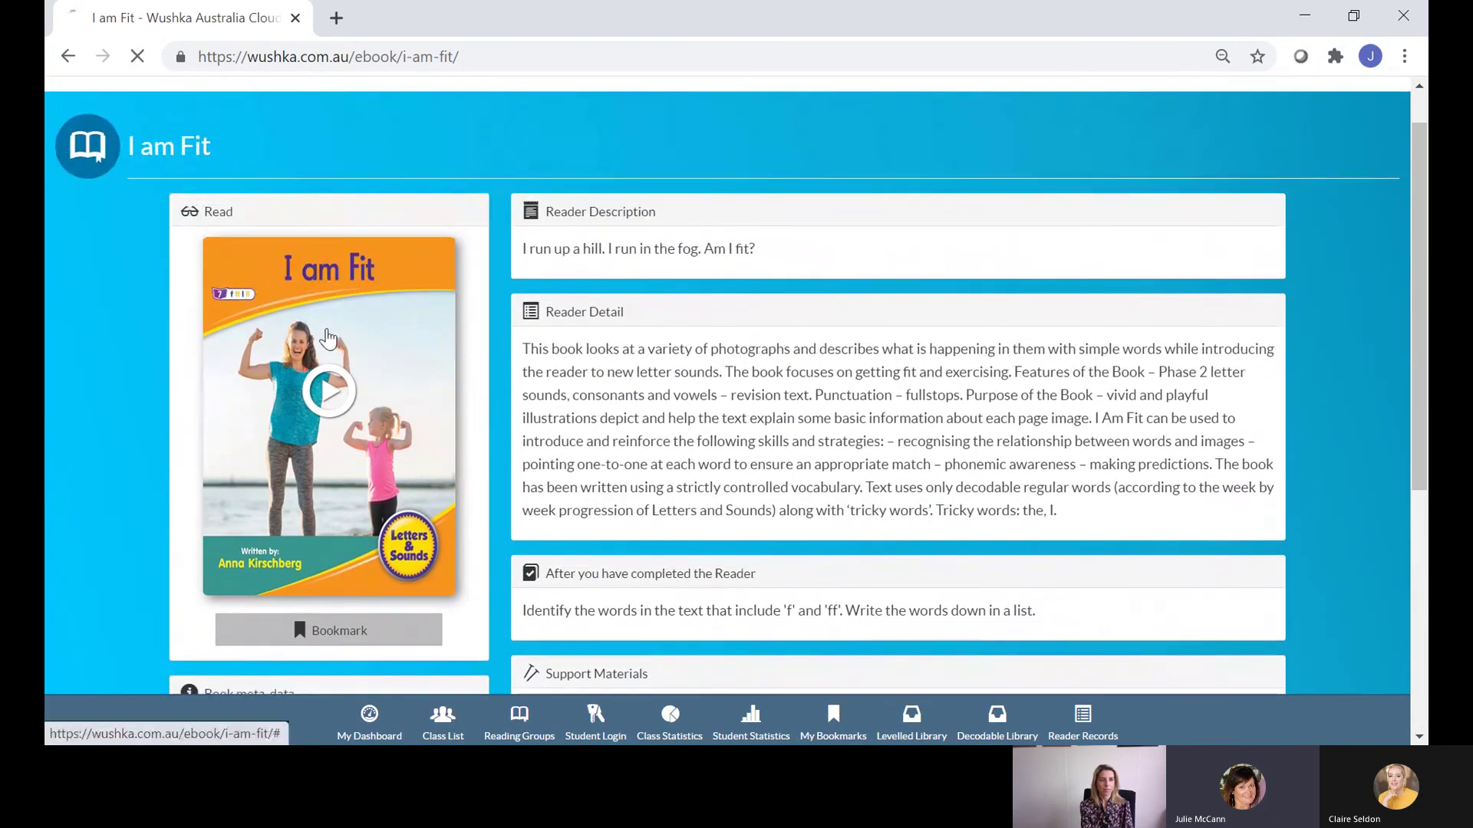
click(327, 337)
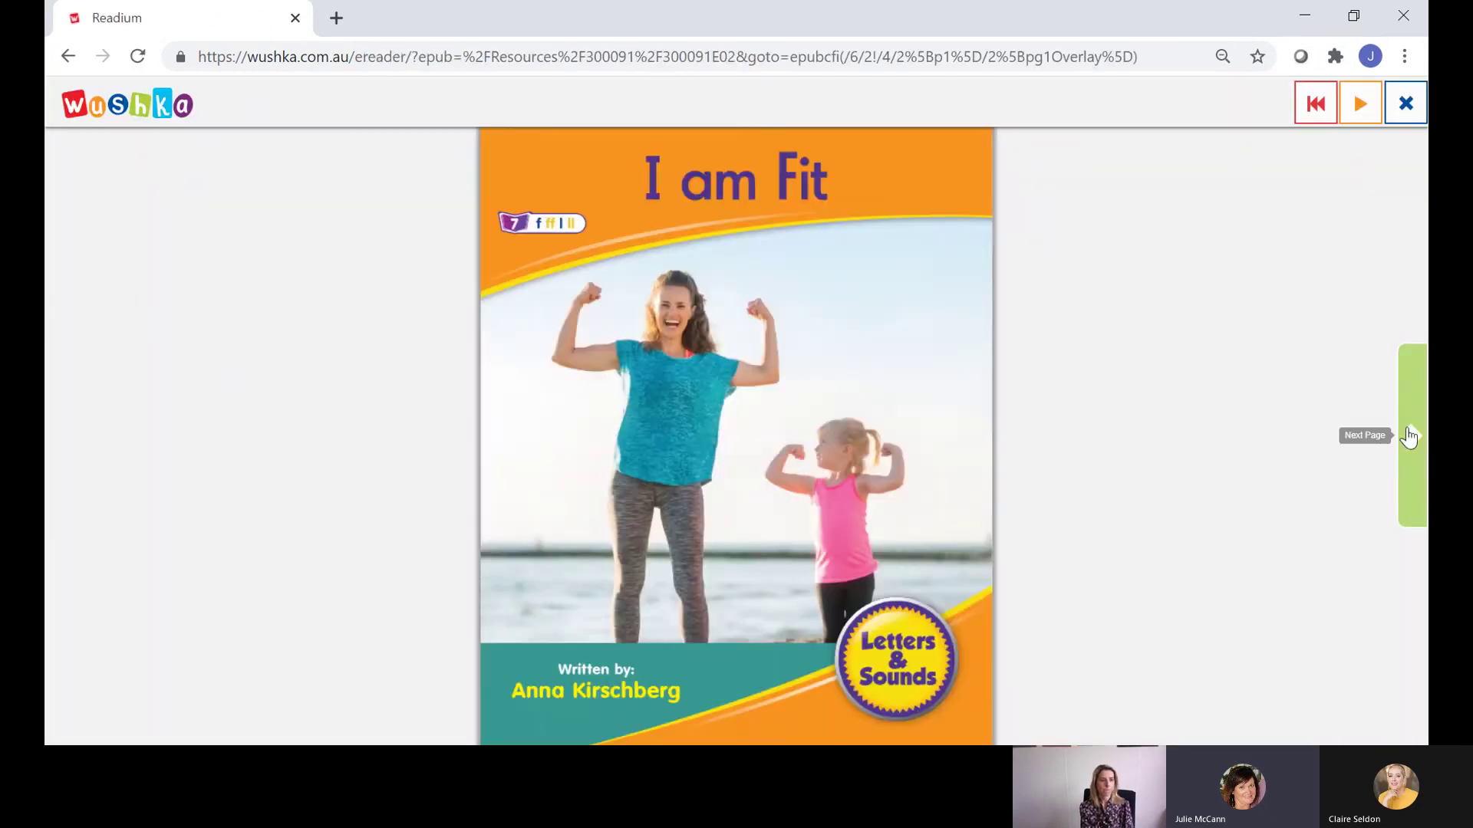
- Page through I am Fit to its back cover, then close the book to its details page
click(1409, 439)
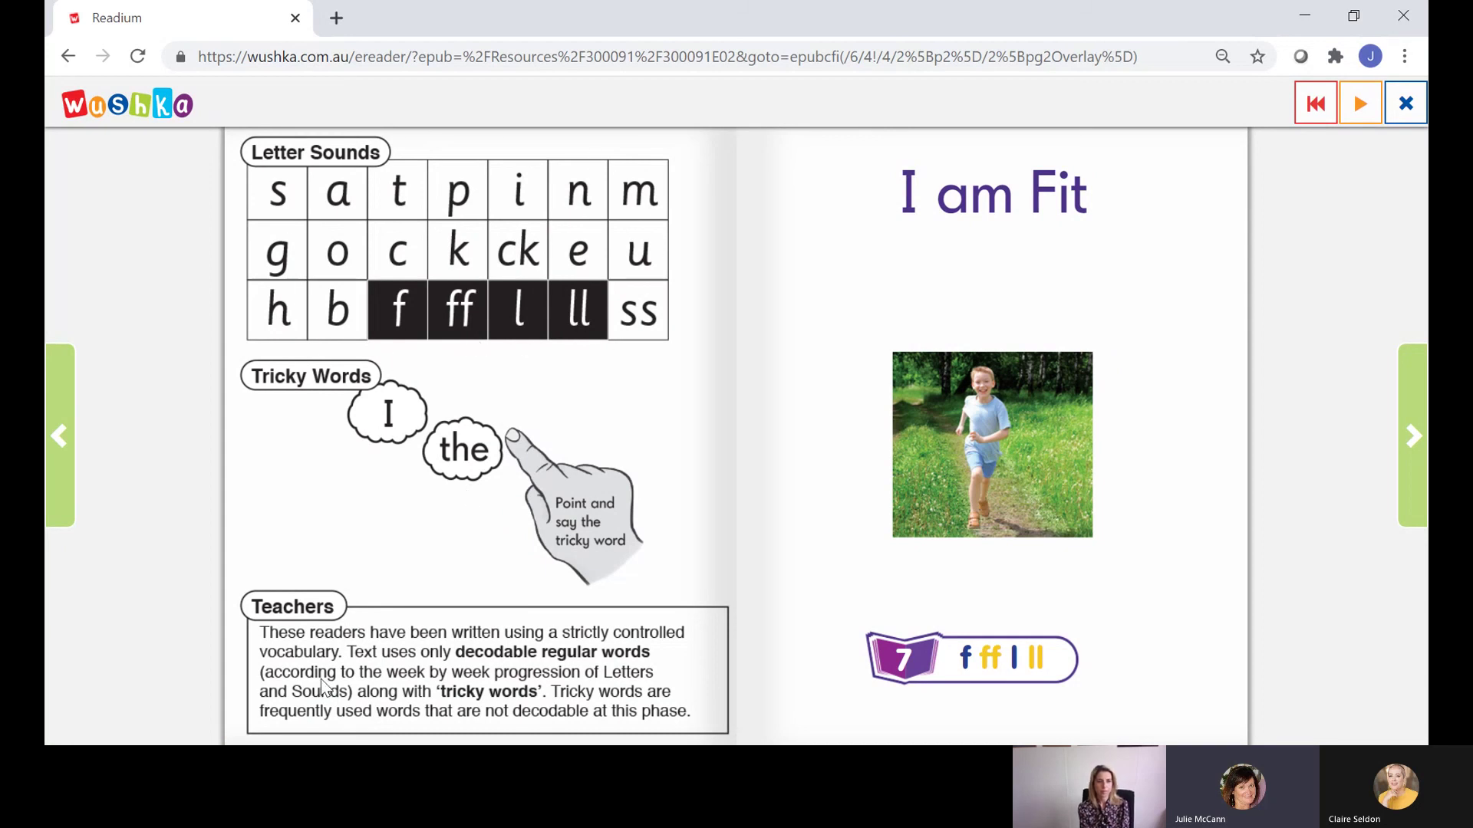
click(1416, 473)
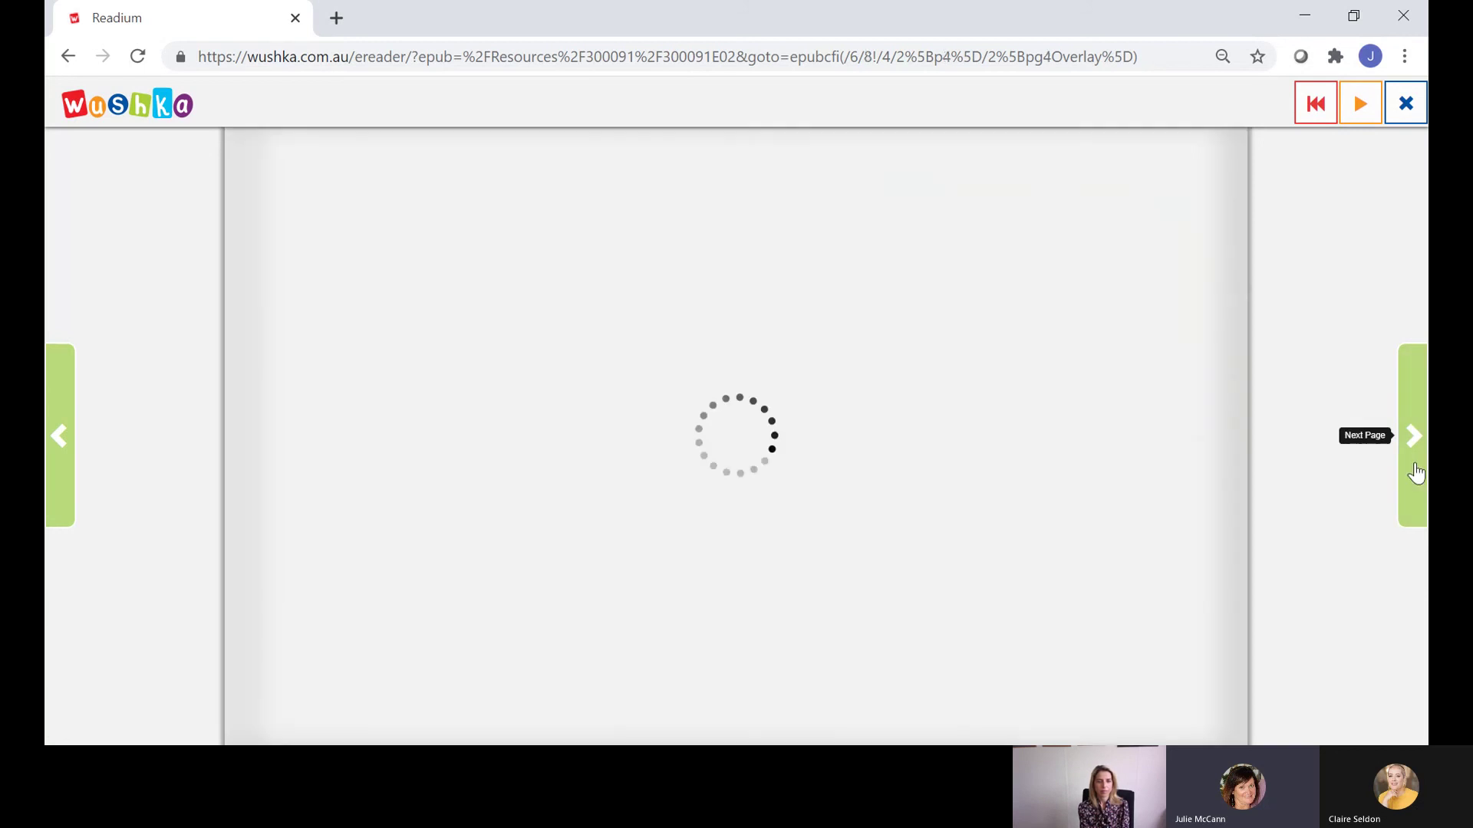
click(1416, 473)
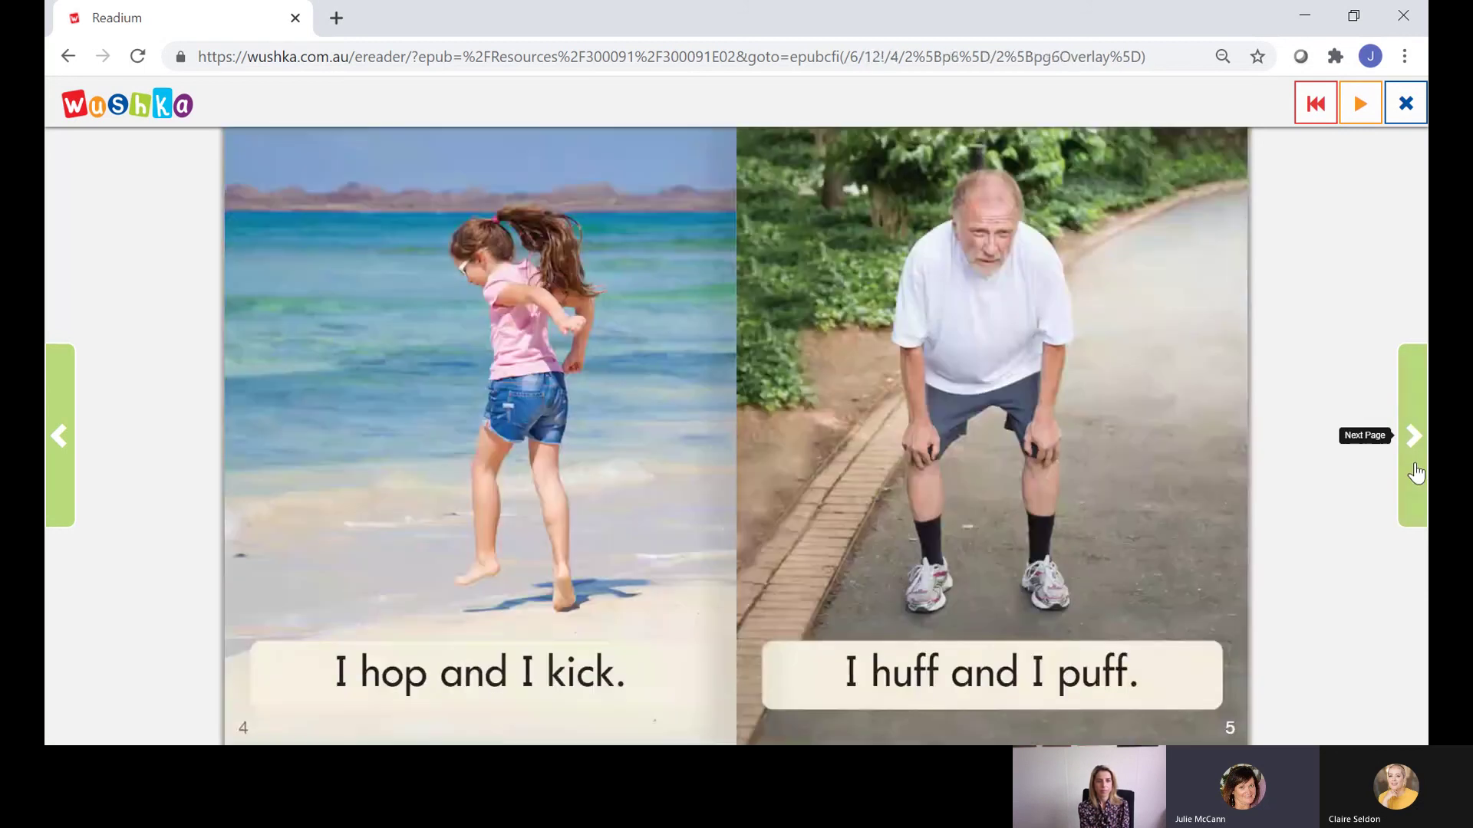
click(1415, 473)
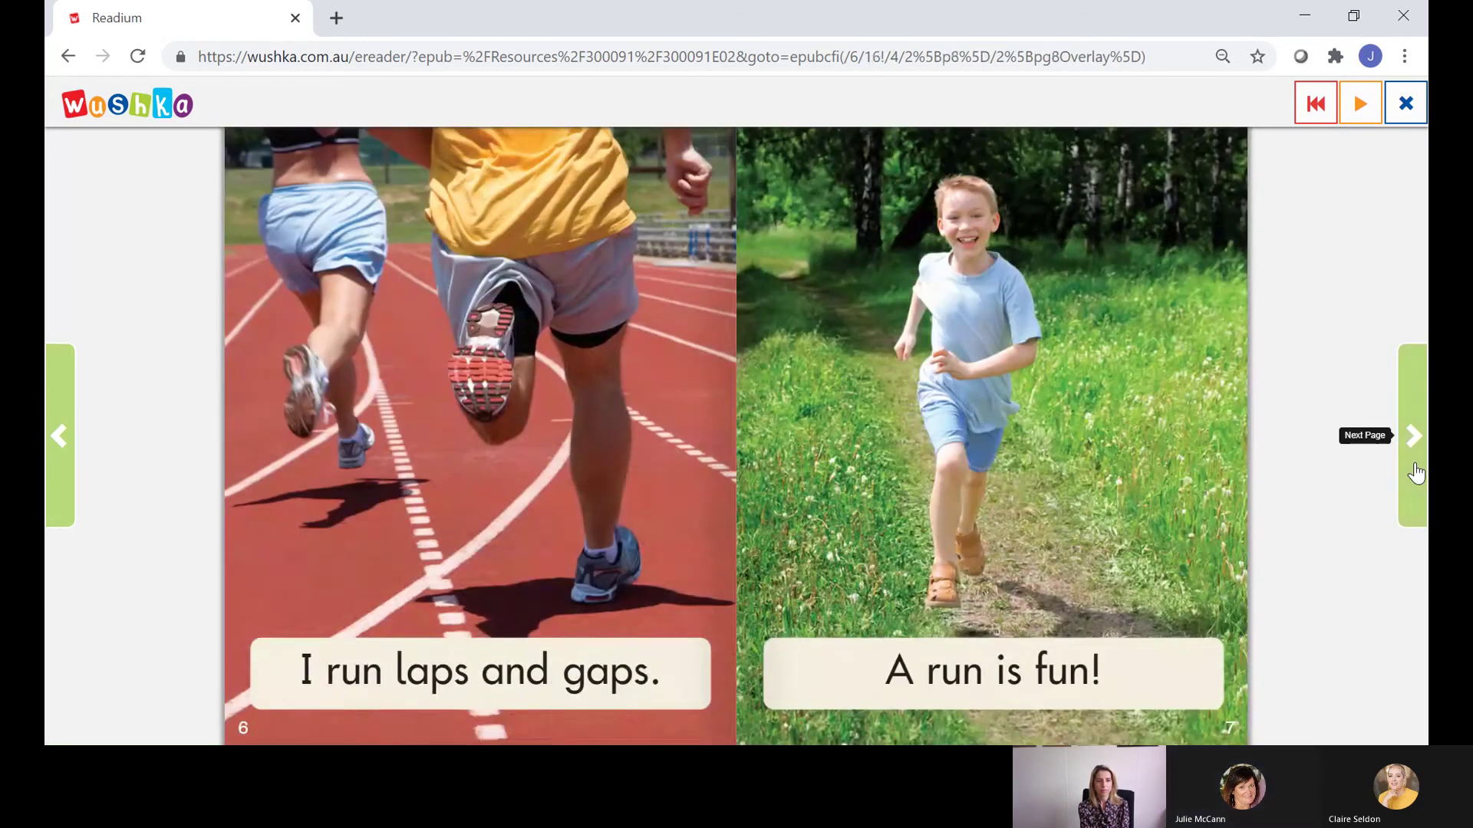
click(1415, 473)
click(1416, 473)
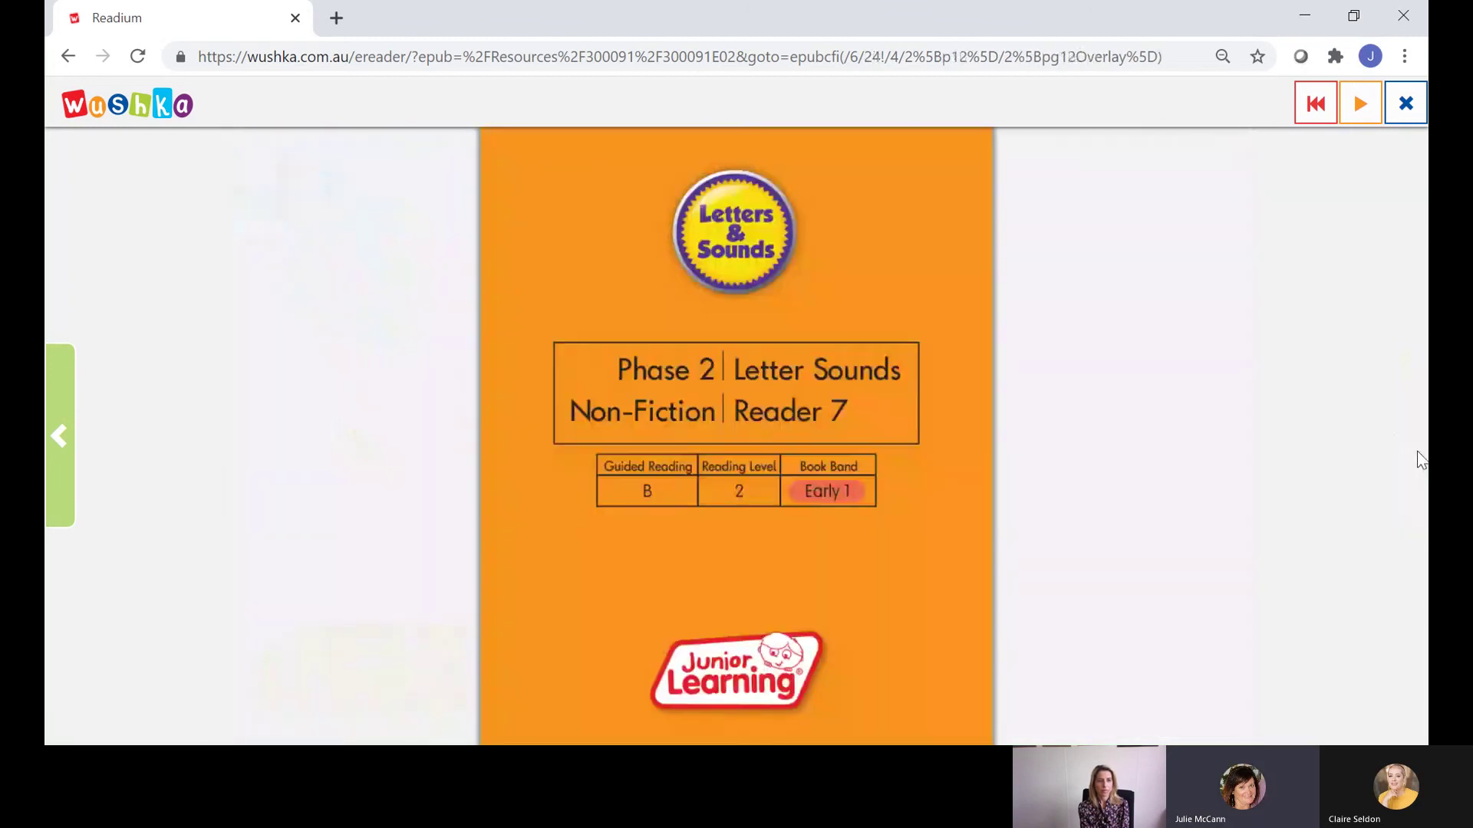
click(1402, 103)
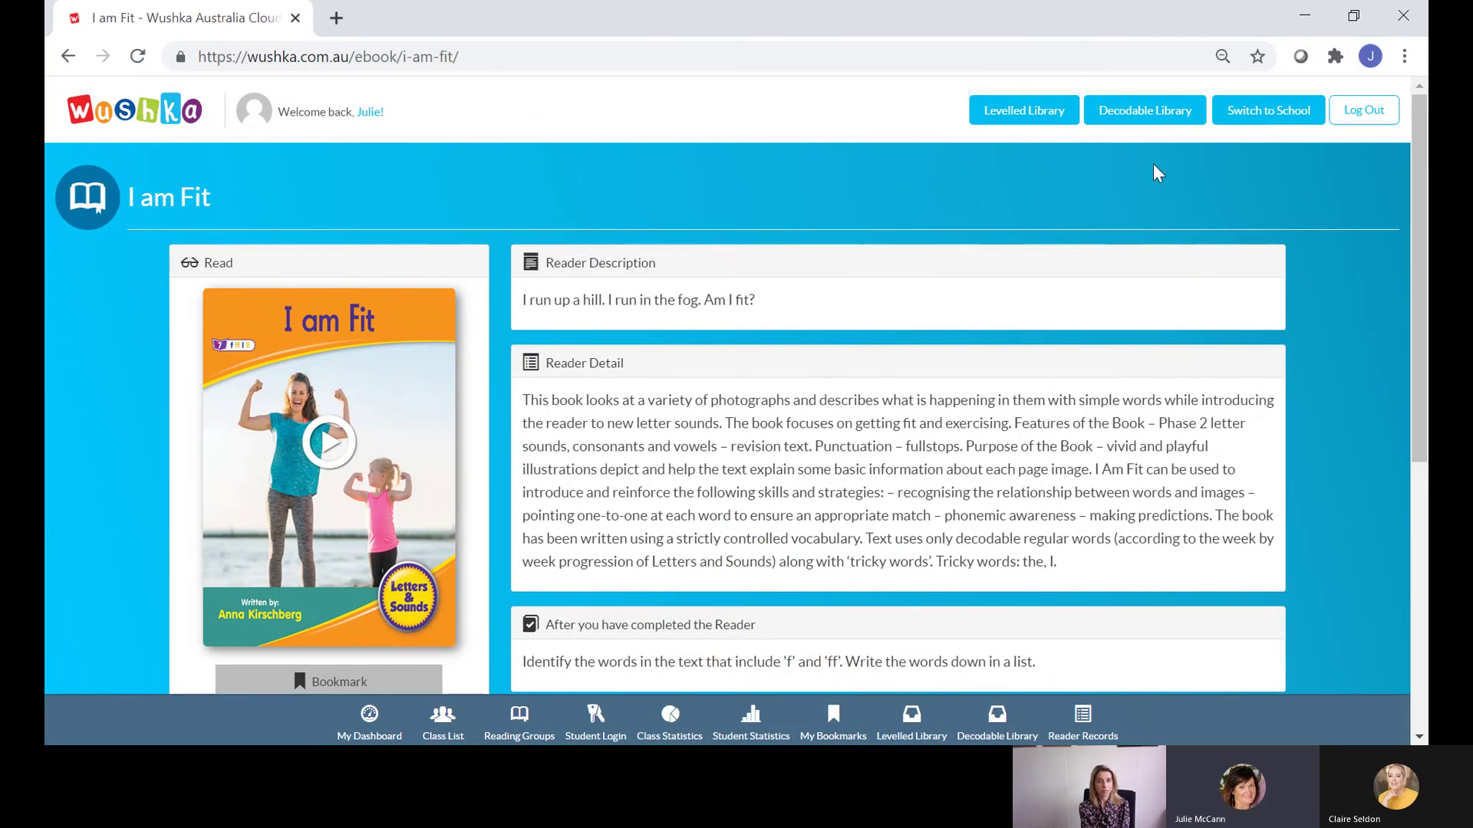
- Open the Decodable Library and expand its title, theme, fiction and page filter options
click(1165, 111)
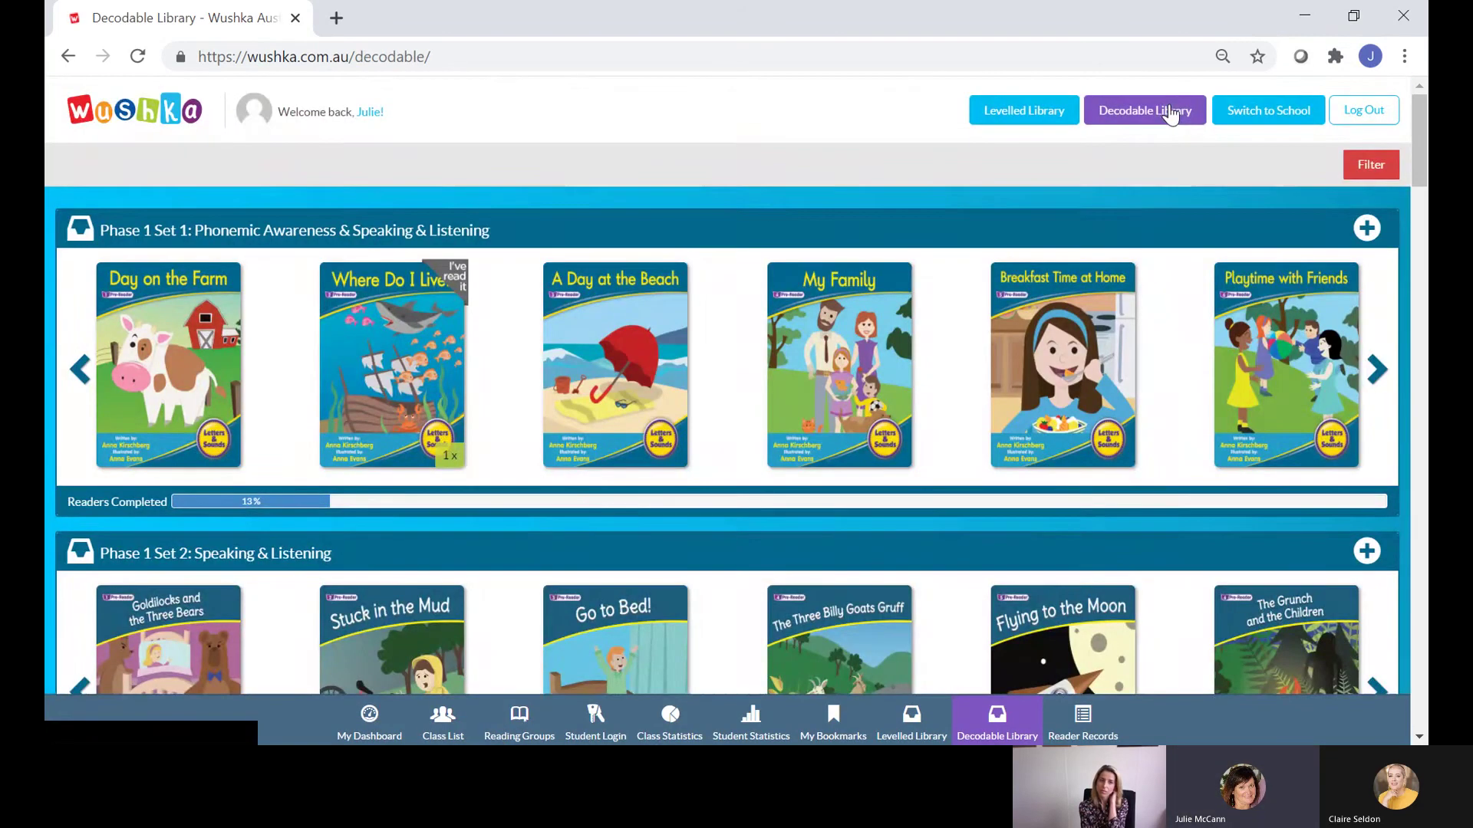
click(1359, 172)
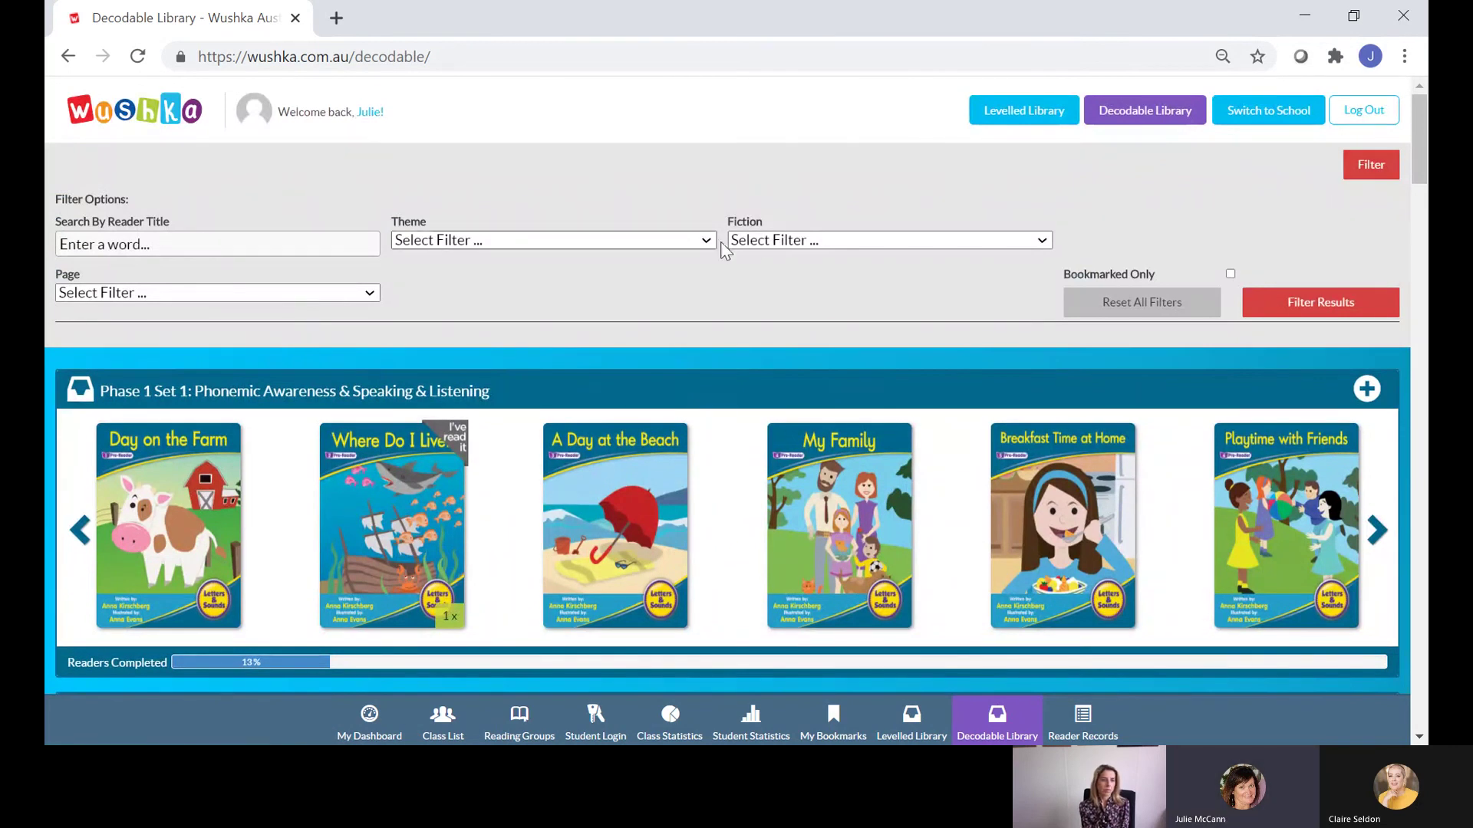
- Collapse the filters and bookmark A Man in a Pit and A Cat on Top in Phase 2 Set 1
click(1371, 167)
scroll(606, 495, down, 7)
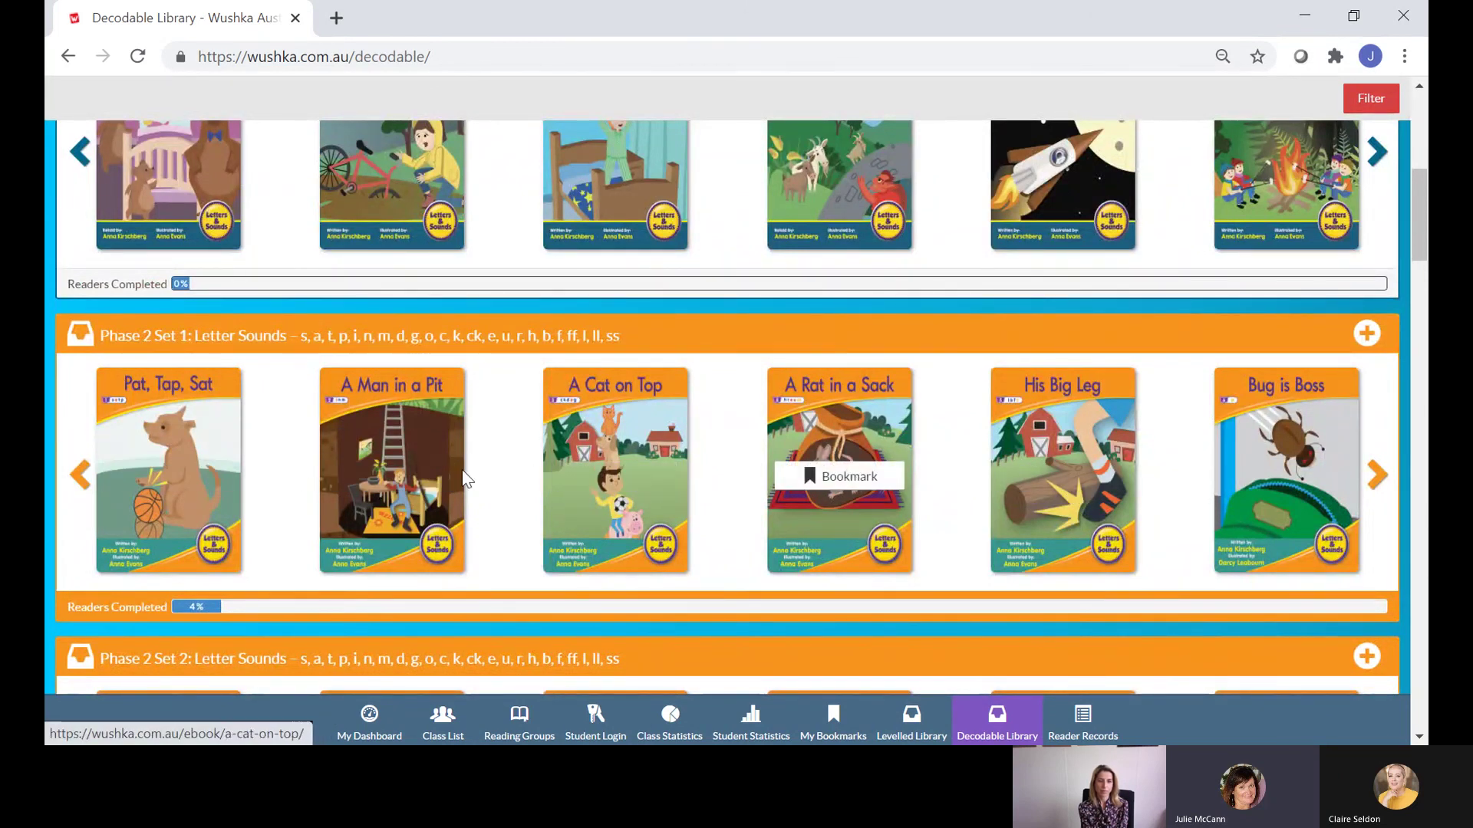
click(369, 482)
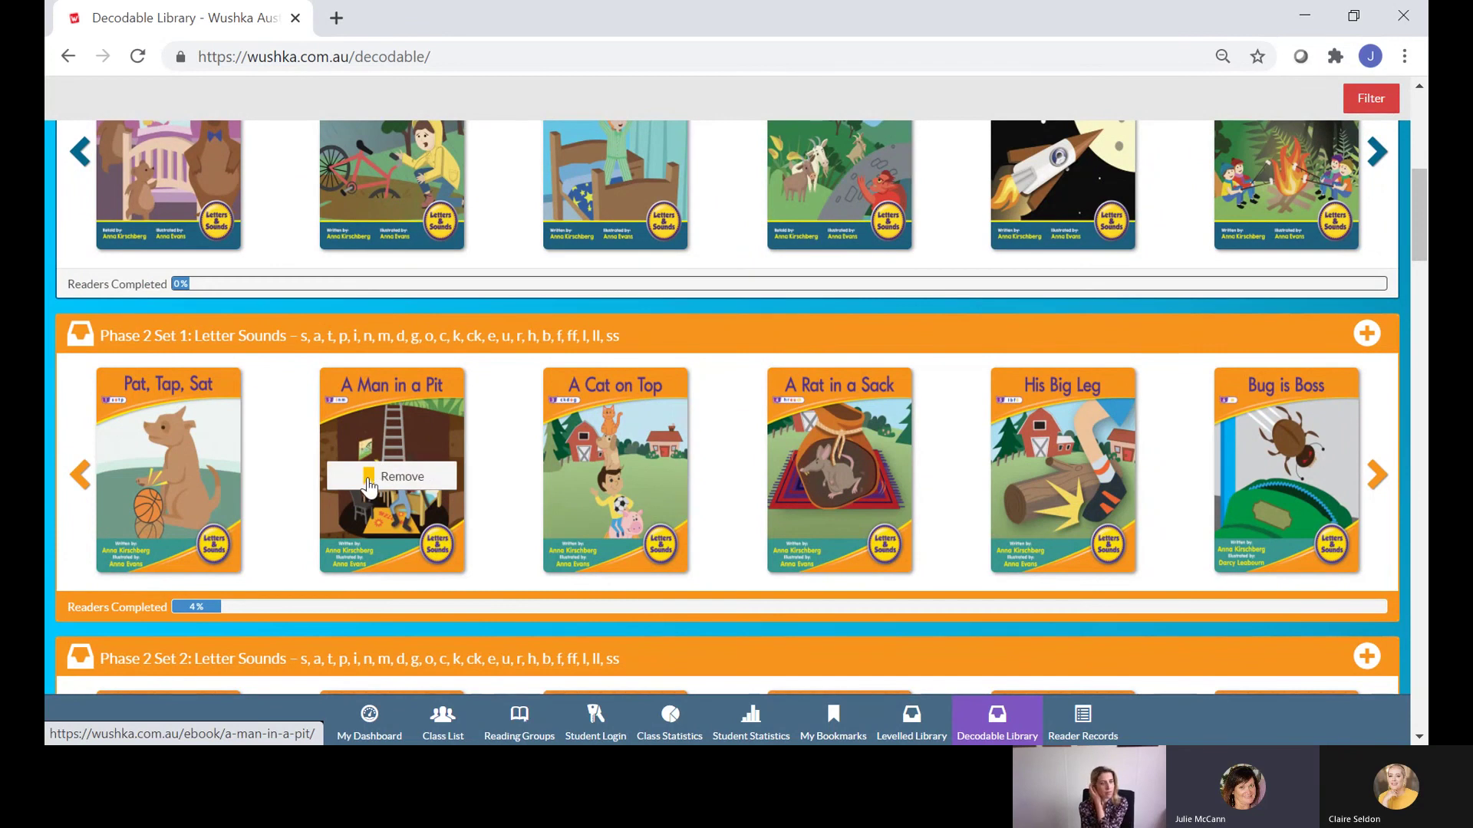
click(620, 488)
- Scroll down to the Phase 2 Science row to pick the Cats book
scroll(391, 499, down, 1)
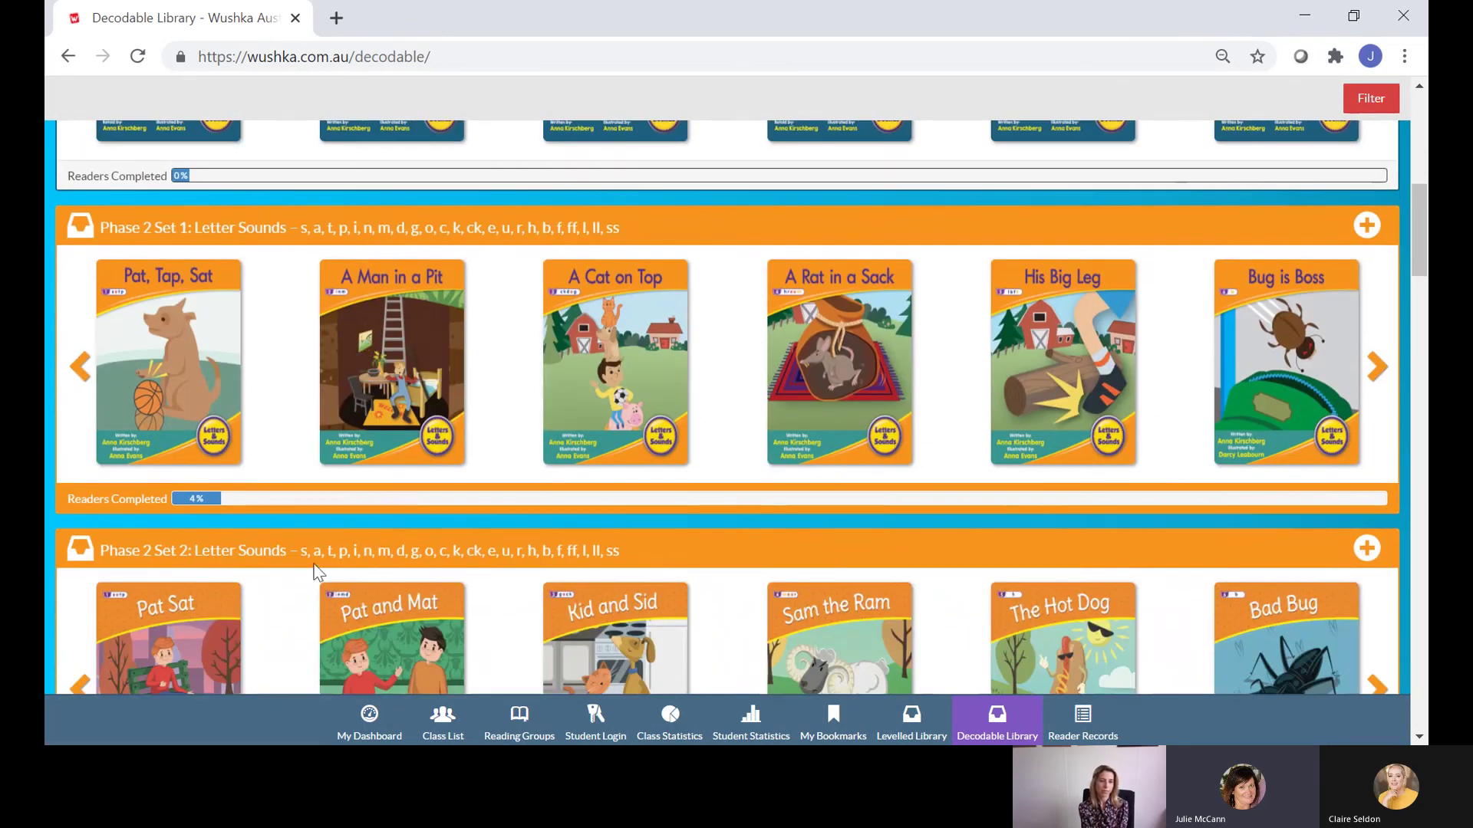
scroll(460, 551, down, 2)
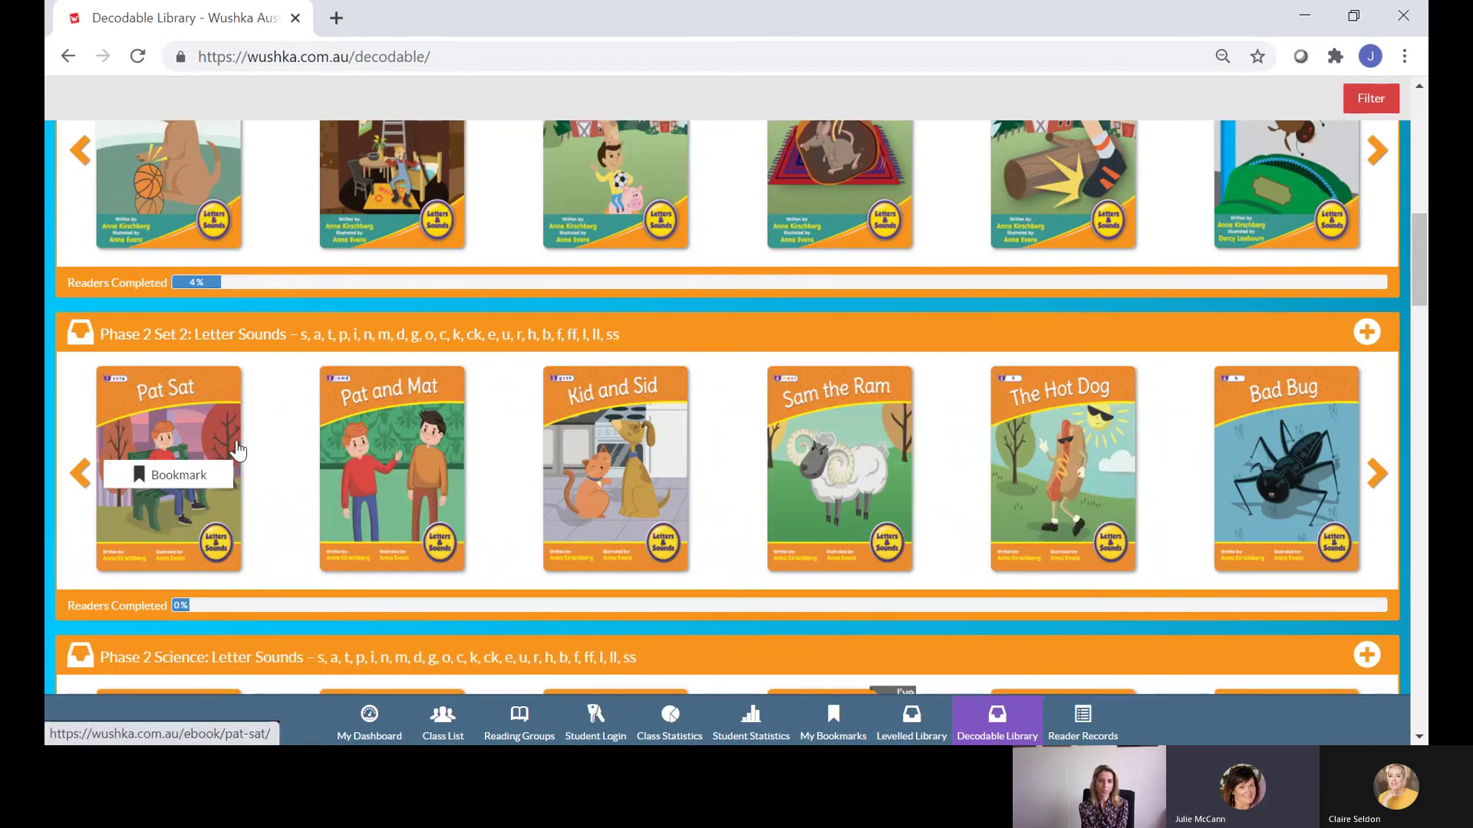
scroll(201, 498, down, 2)
scroll(361, 522, down, 1)
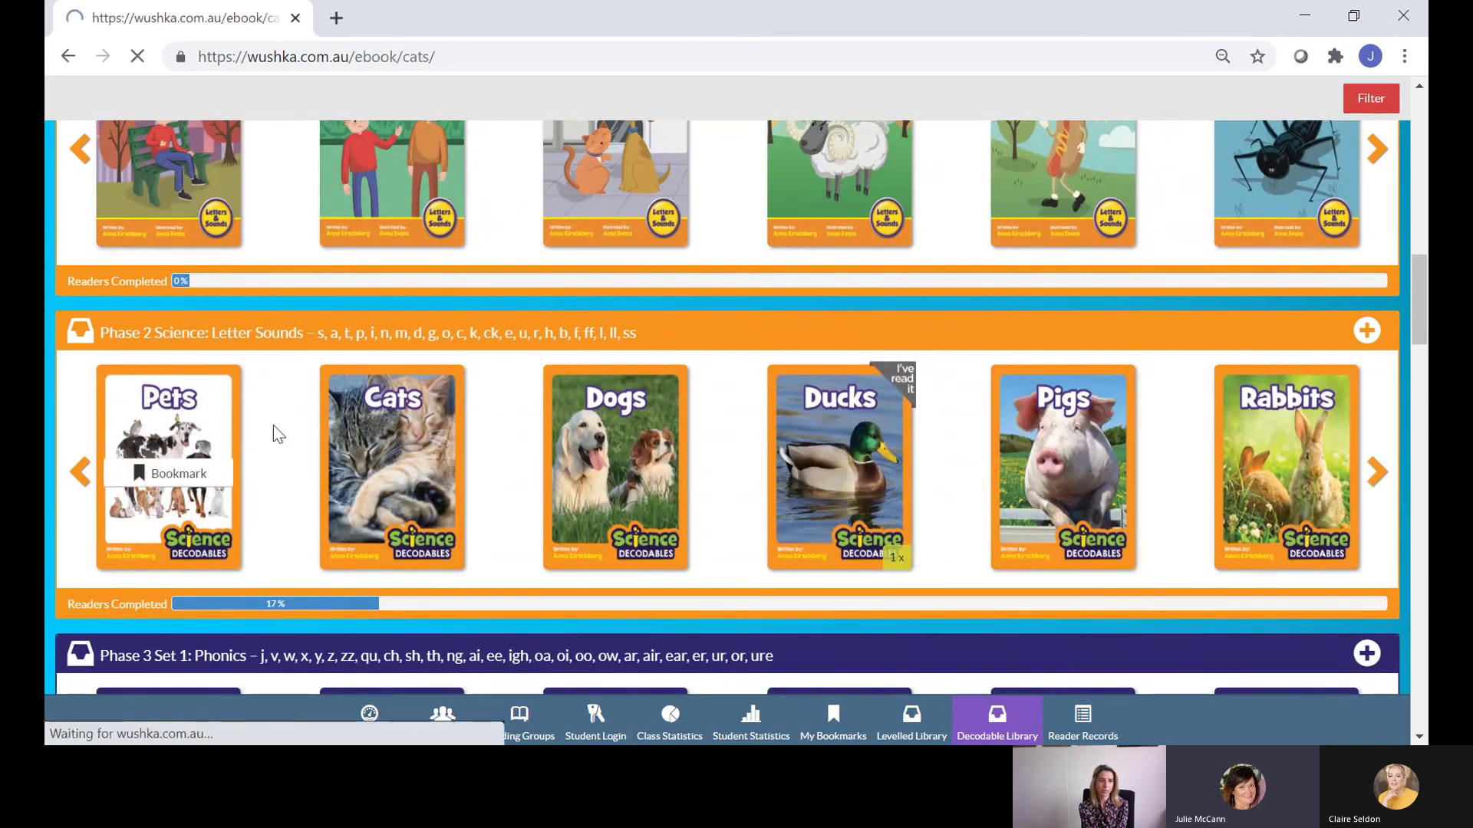
- Review the Cats meta-data and support materials, then close the Cats reader back to its page
scroll(274, 426, down, 1)
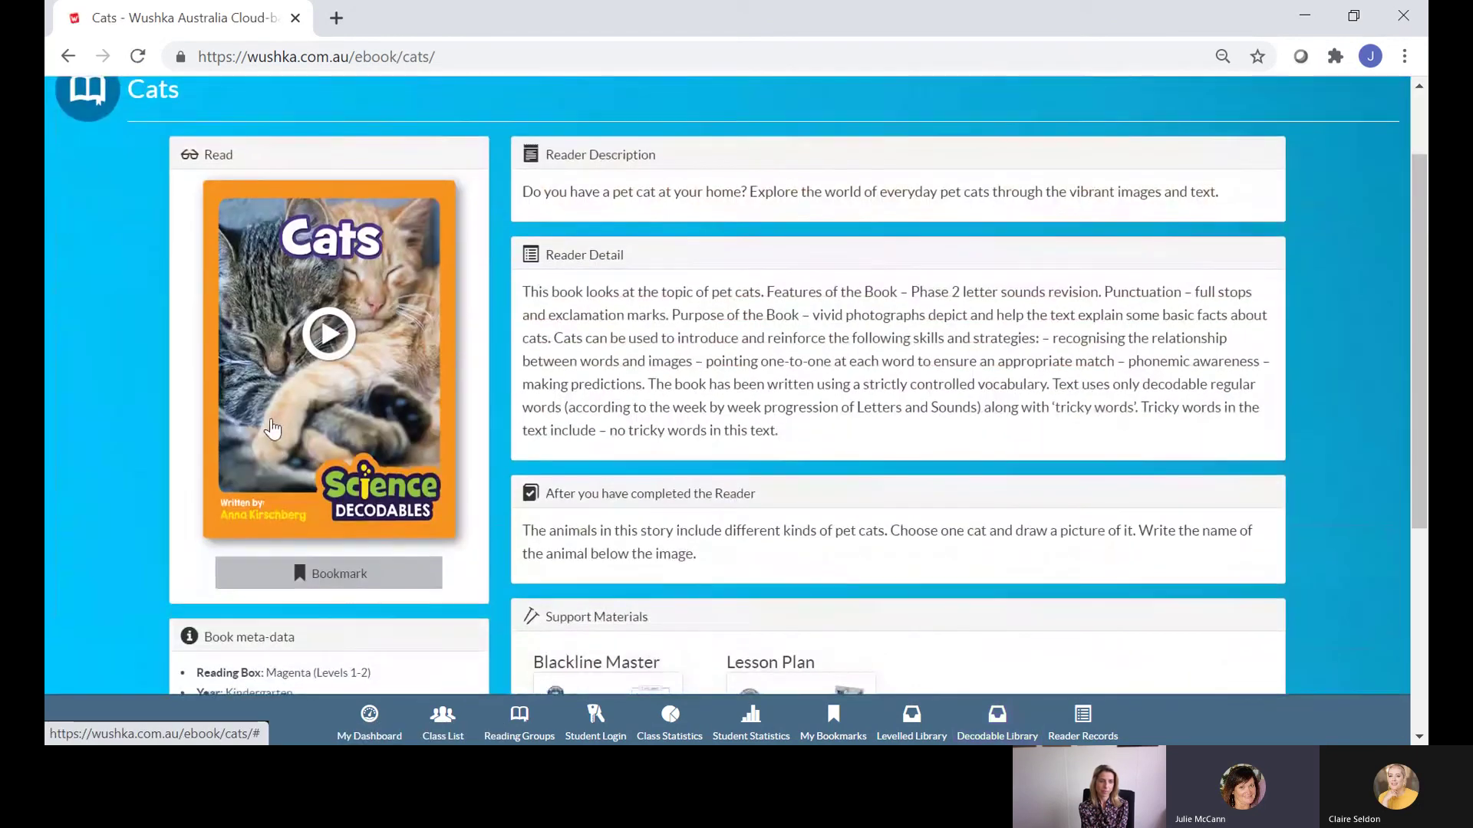
scroll(274, 427, down, 4)
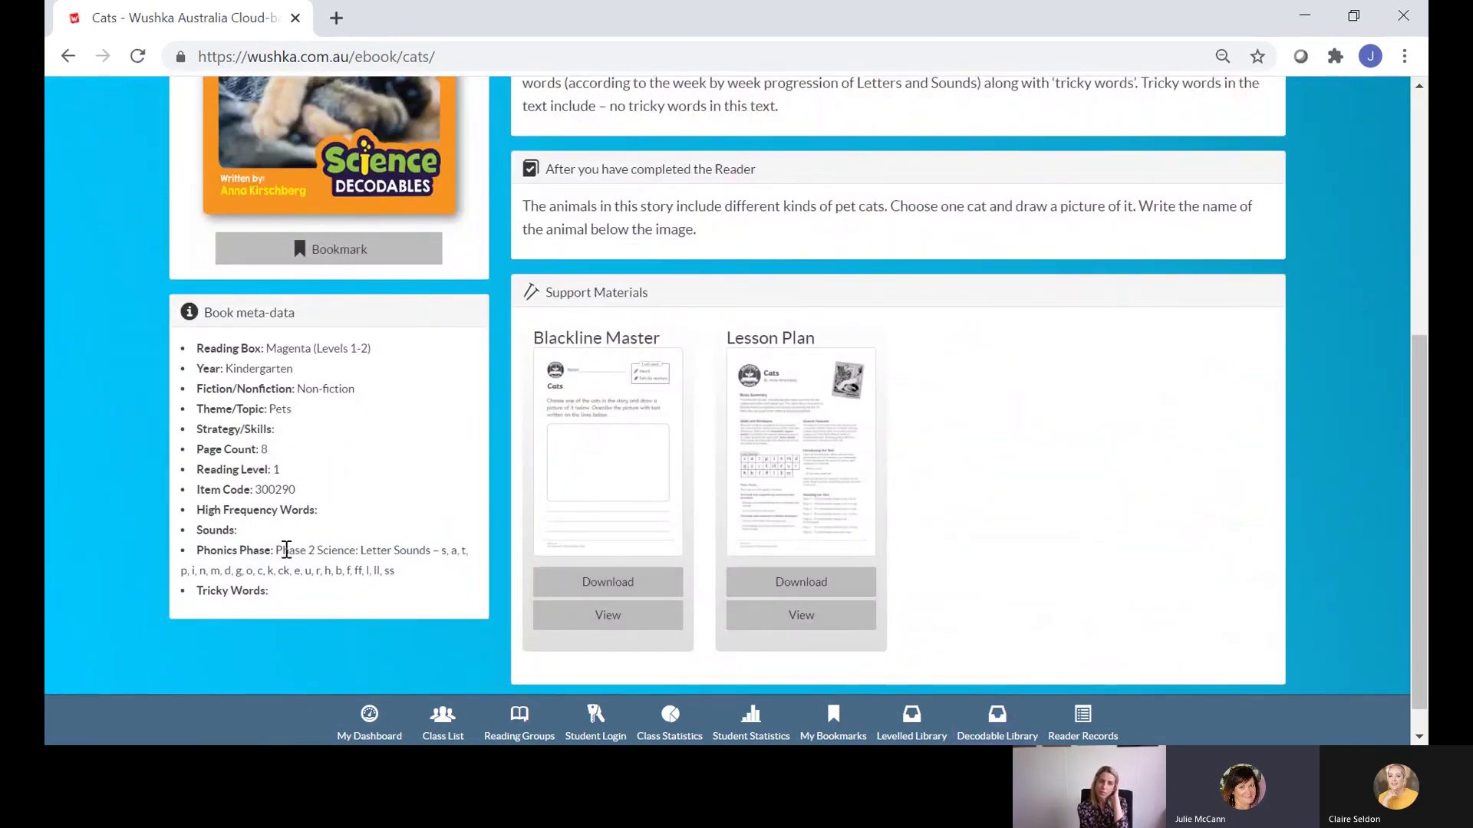
scroll(381, 510, up, 4)
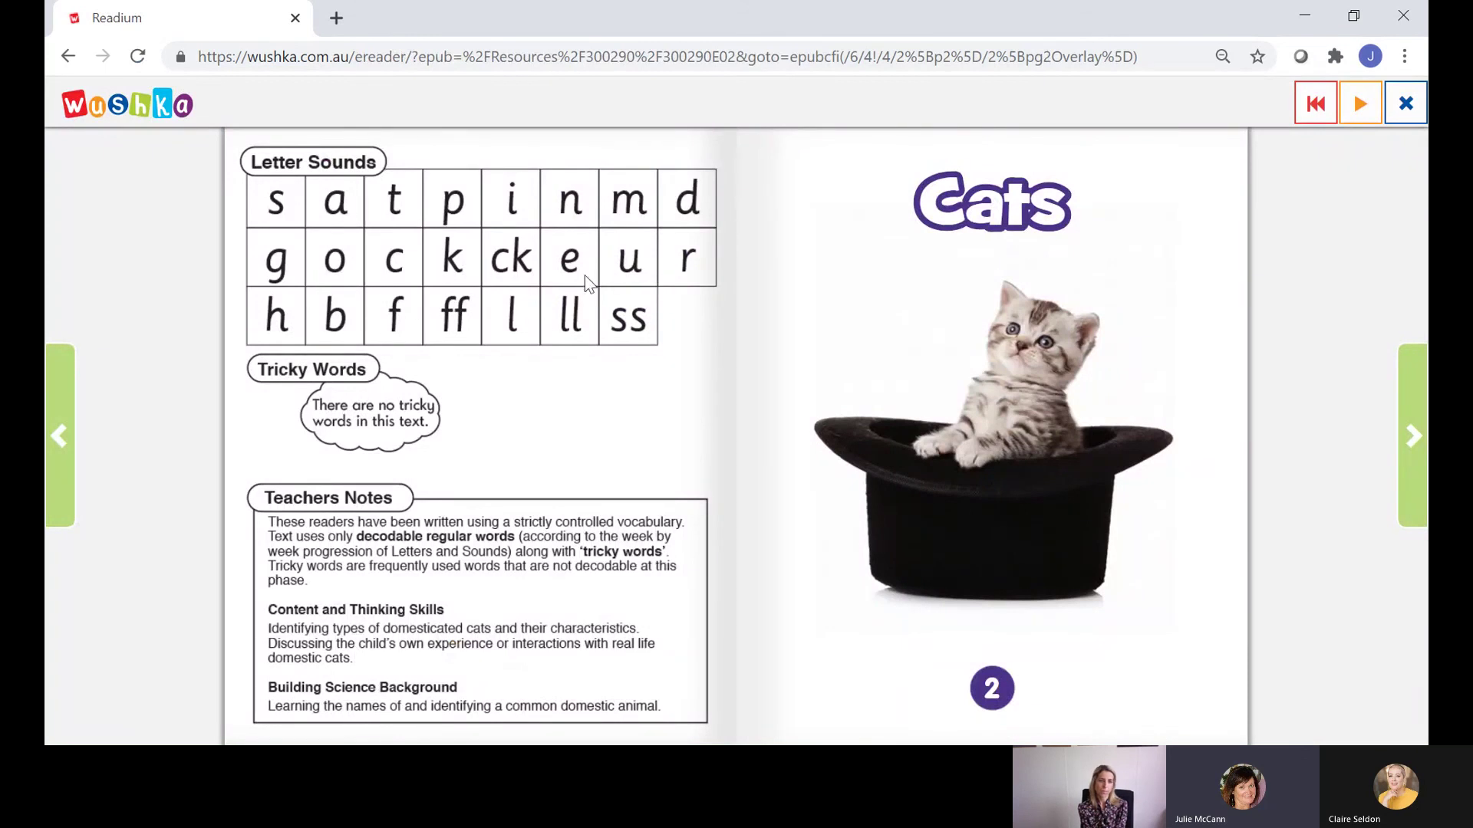
click(1406, 103)
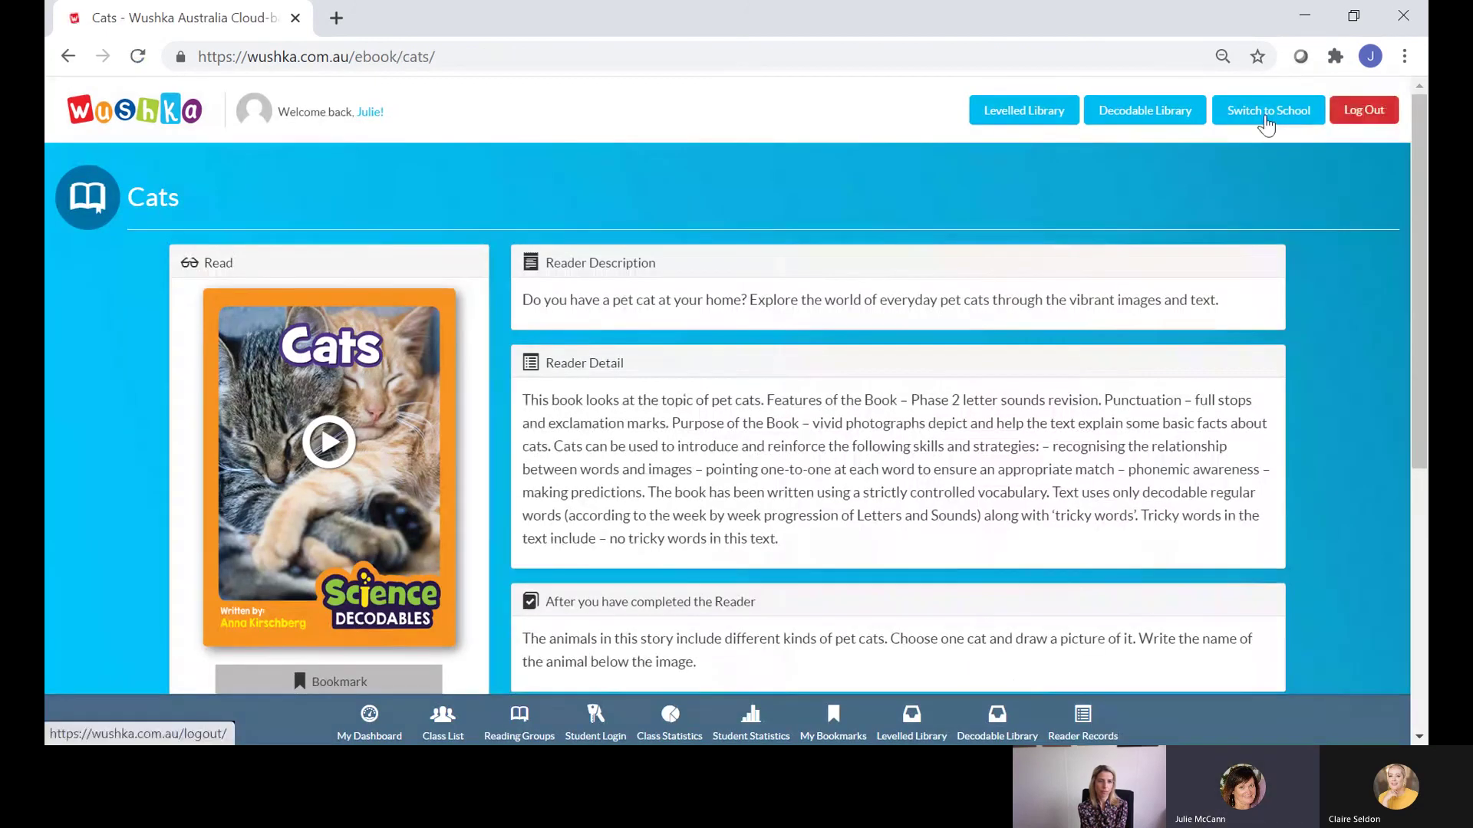
- Return to the Decodable Library and advance Phase 6 Science to Climate Change through The Human Brain
click(1141, 117)
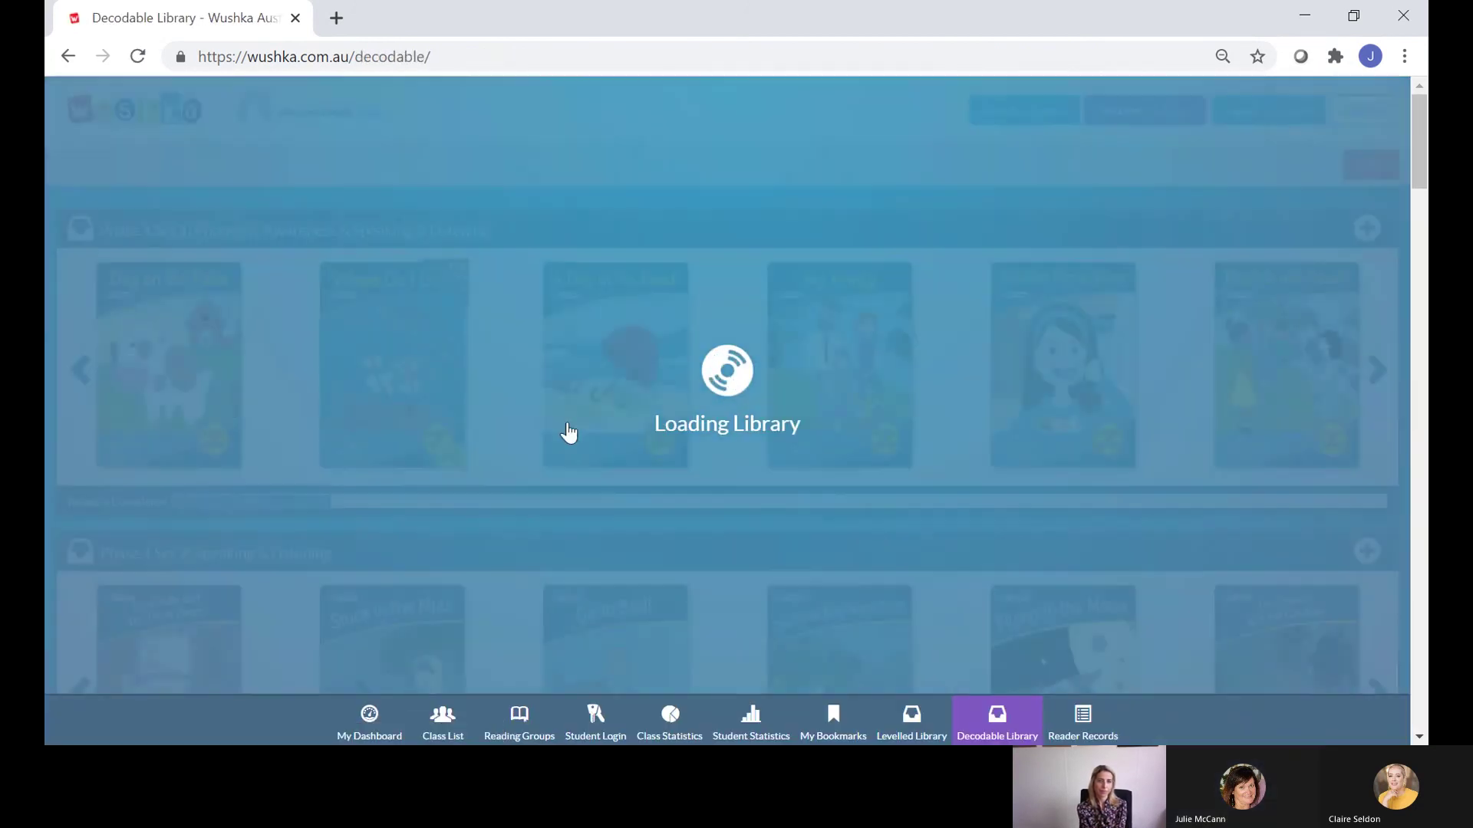
scroll(549, 414, down, 10)
scroll(550, 405, down, 10)
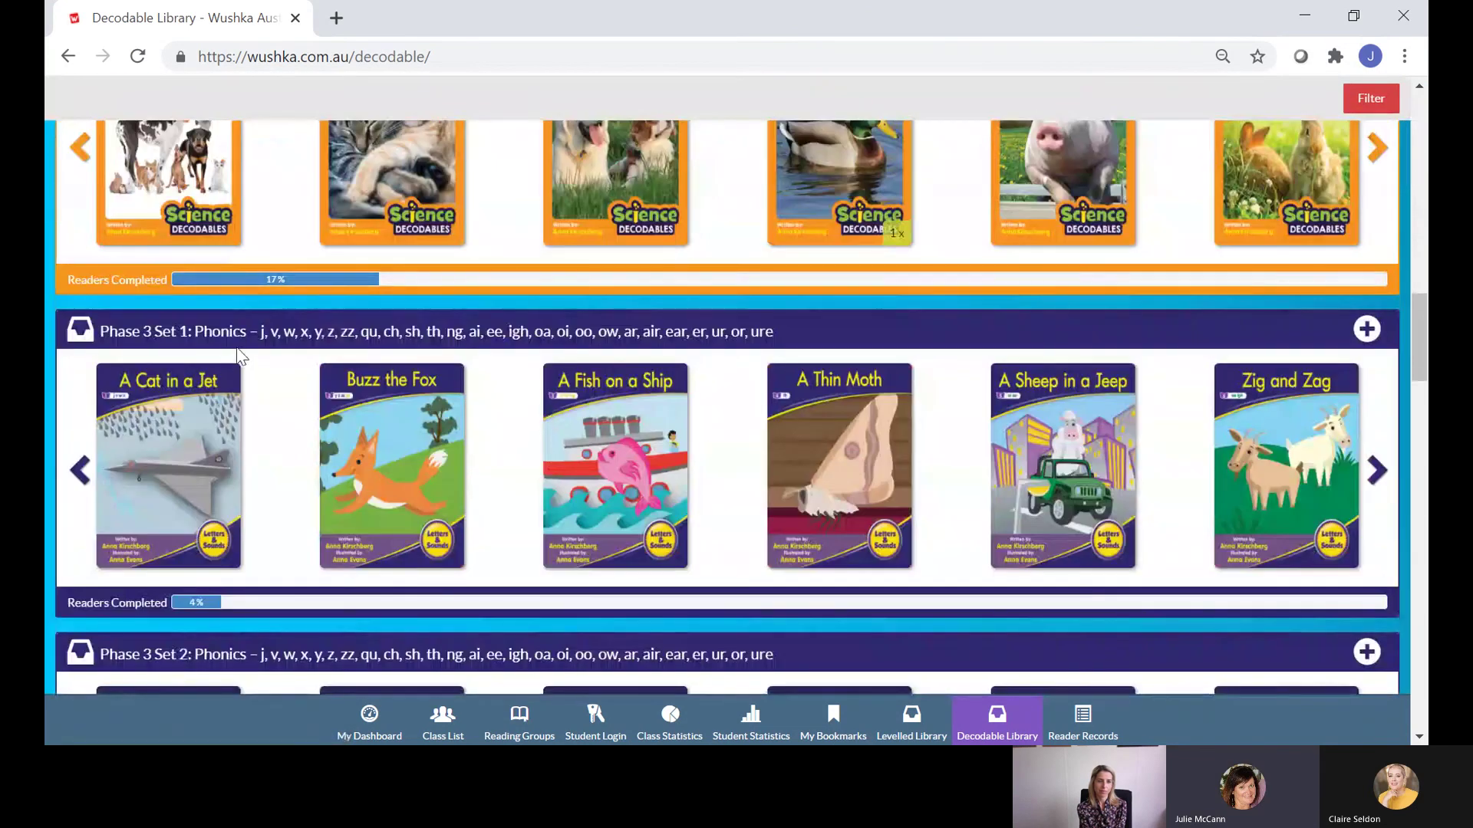
scroll(283, 407, down, 1)
scroll(296, 418, down, 4)
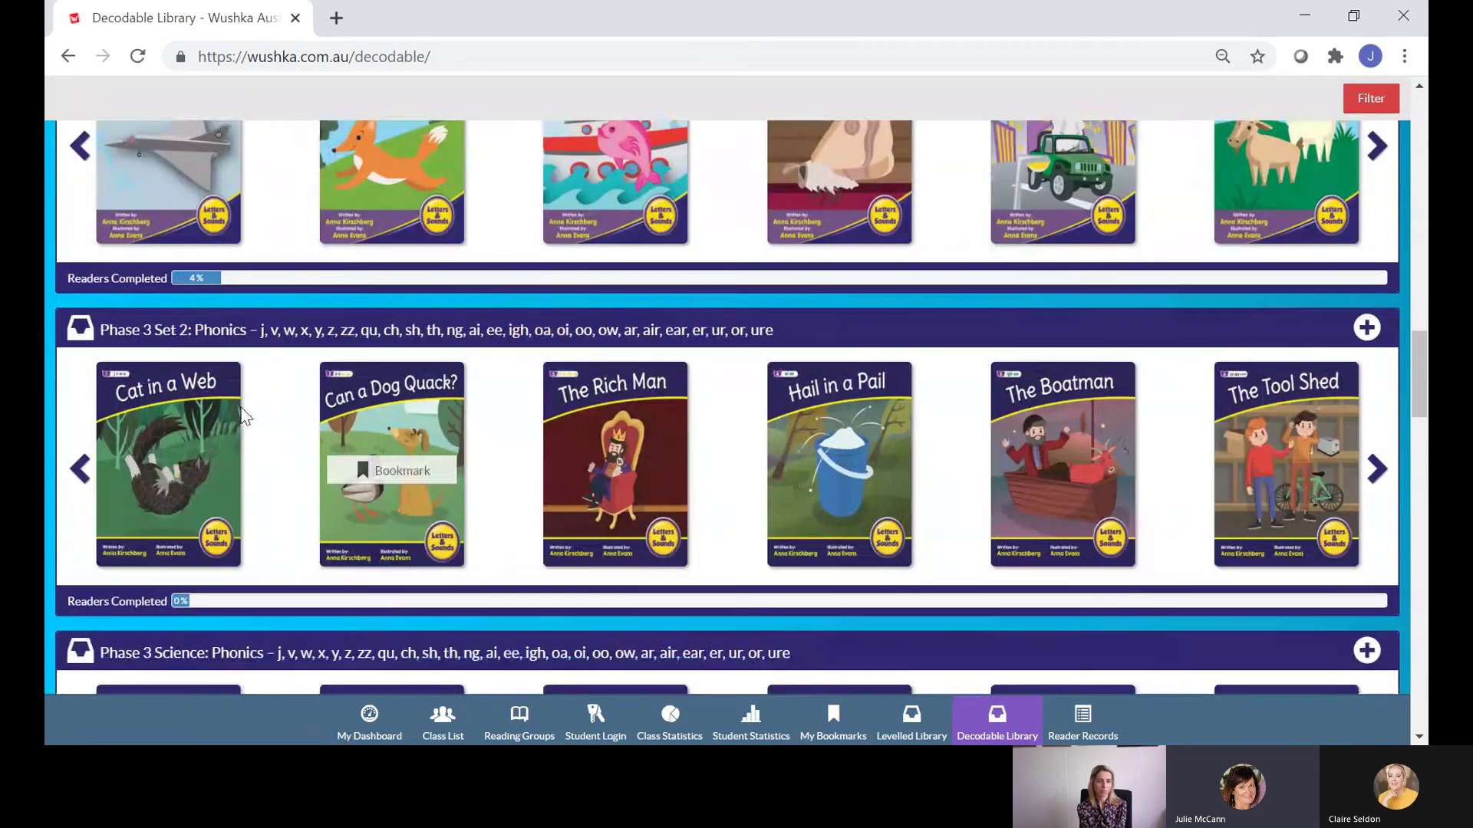
scroll(261, 477, down, 1)
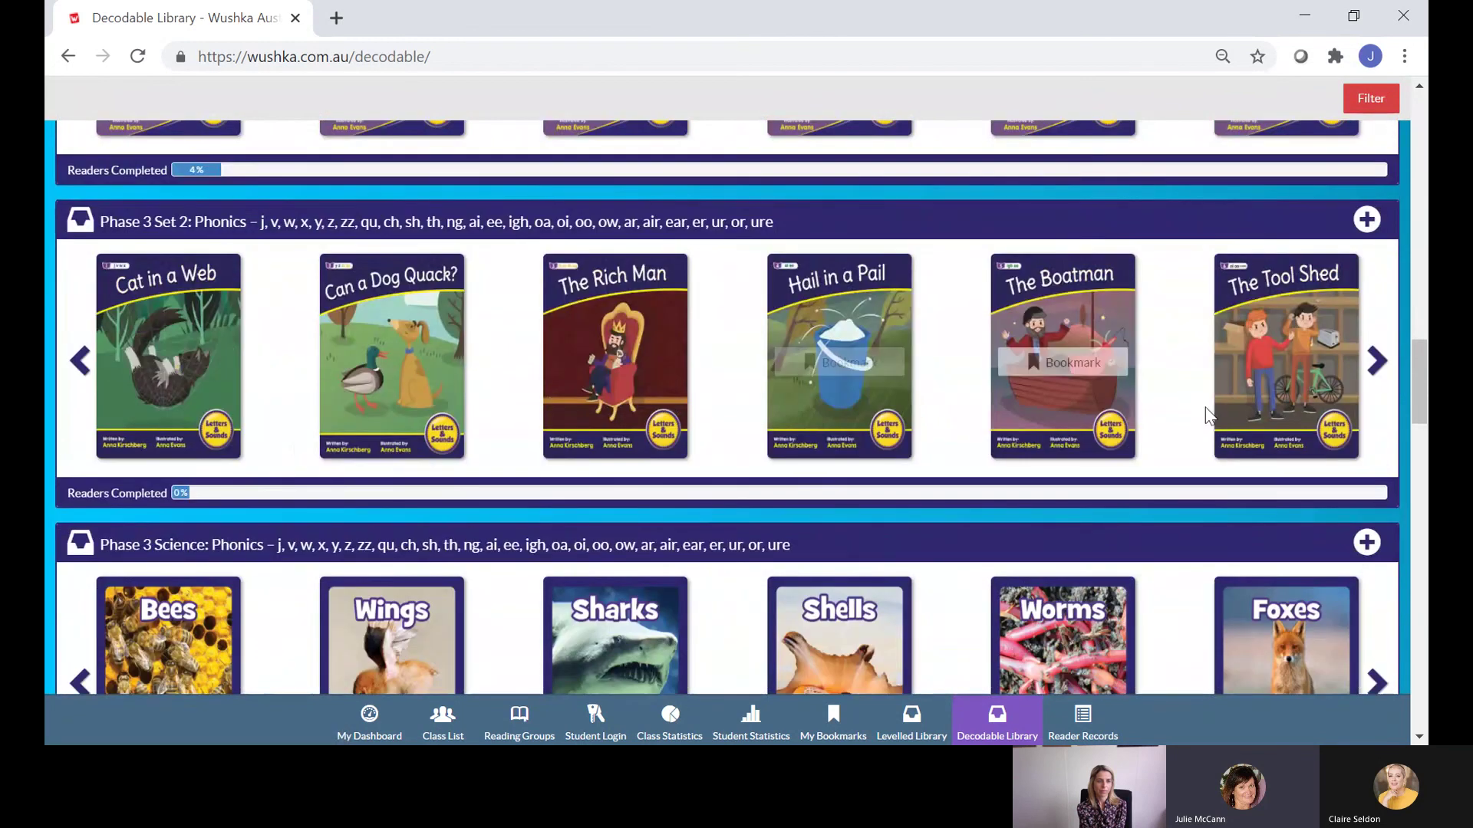
scroll(266, 430, down, 1)
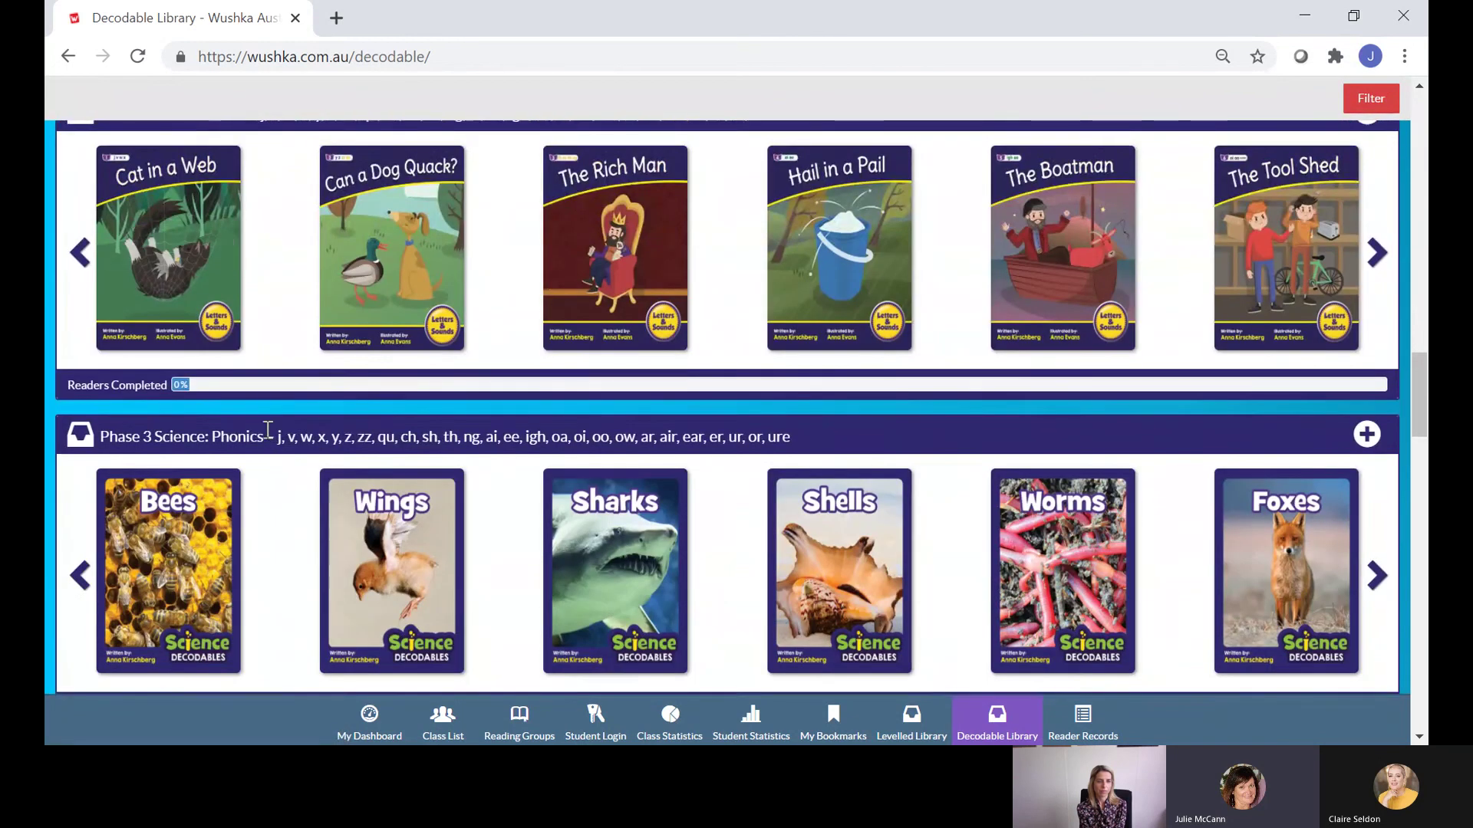
scroll(265, 430, down, 1)
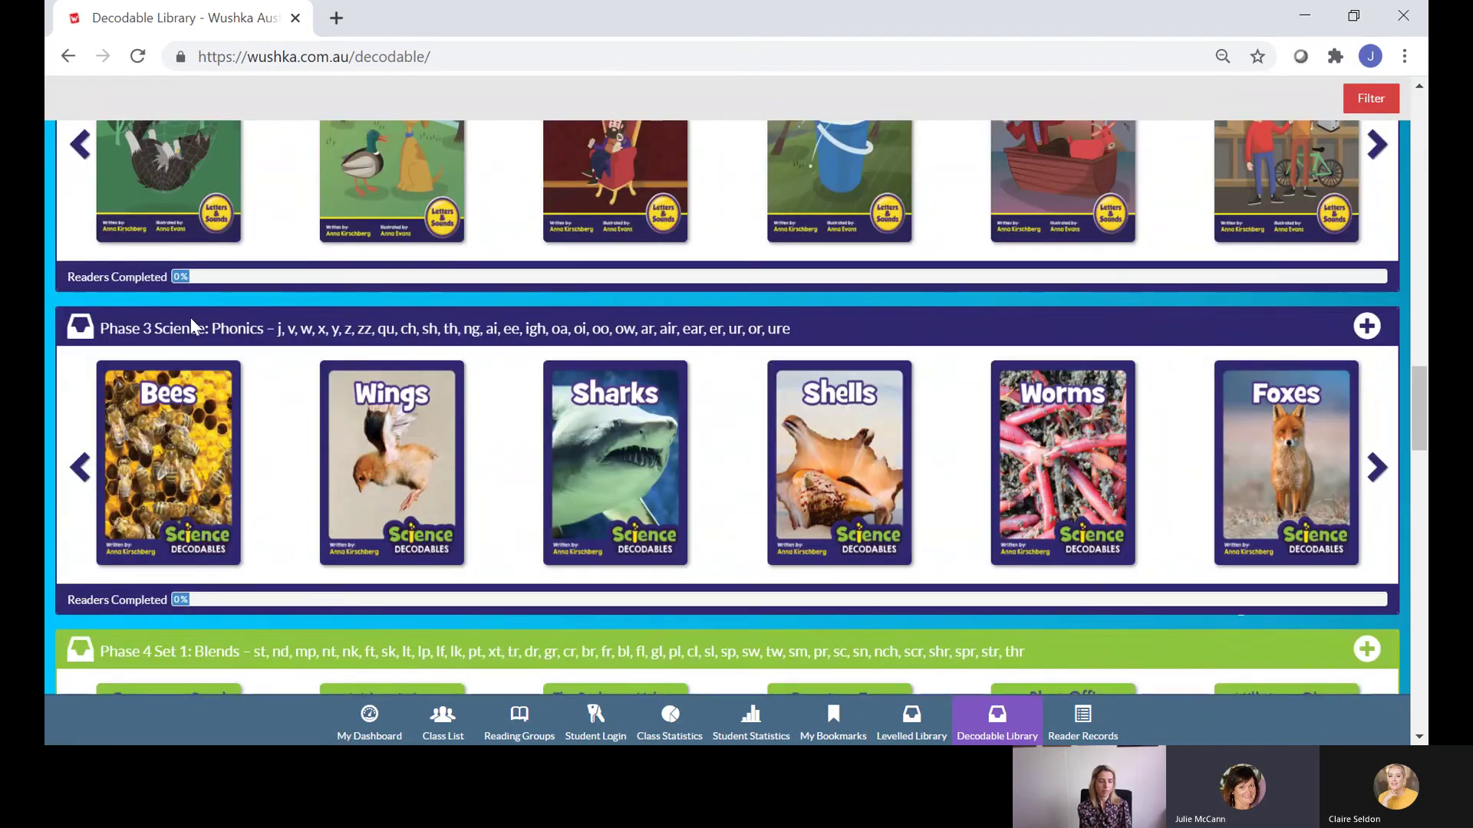
scroll(270, 453, down, 3)
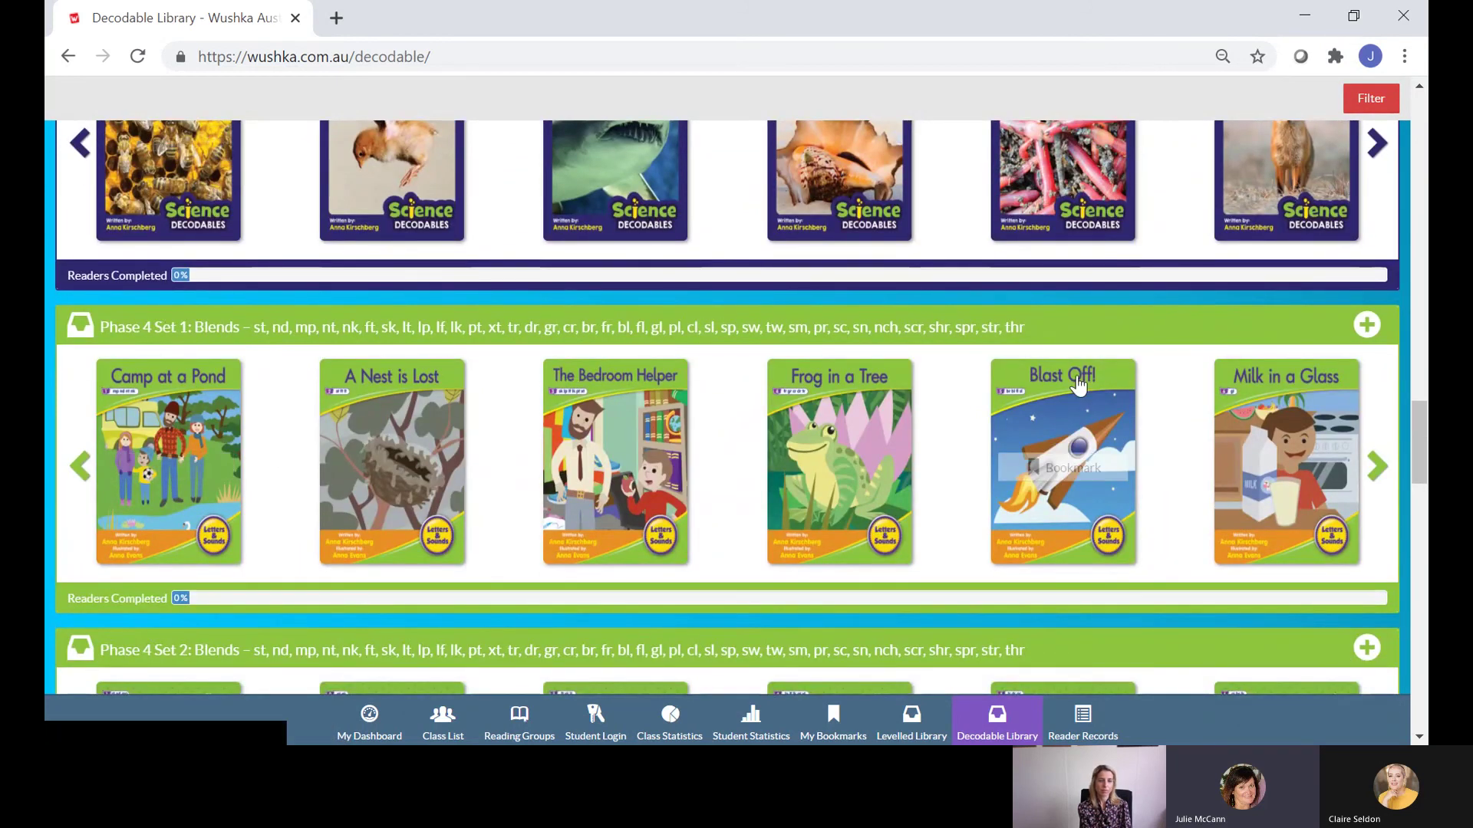
scroll(235, 517, down, 2)
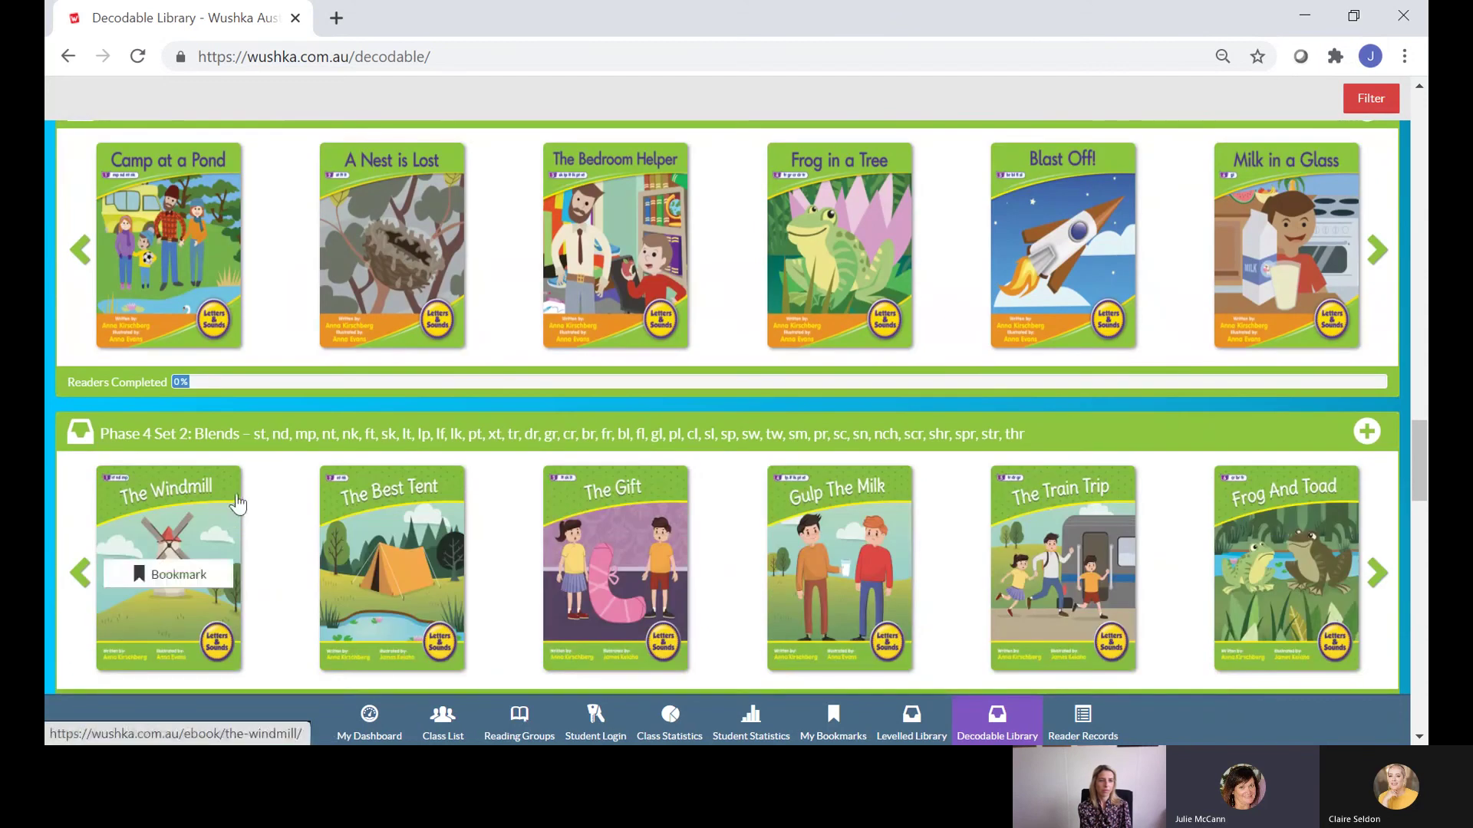
scroll(254, 470, down, 2)
scroll(254, 469, down, 2)
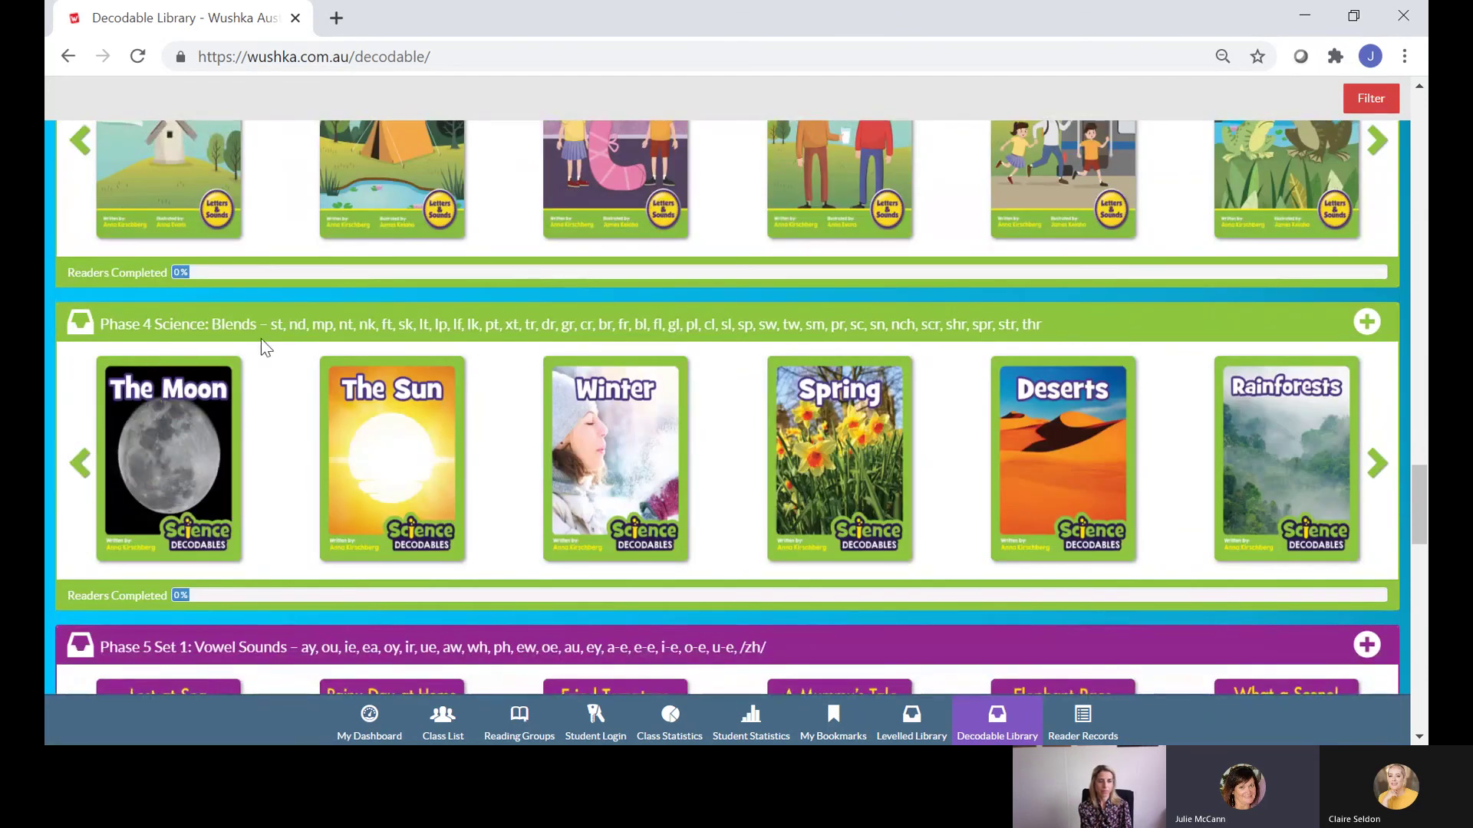
scroll(244, 445, down, 3)
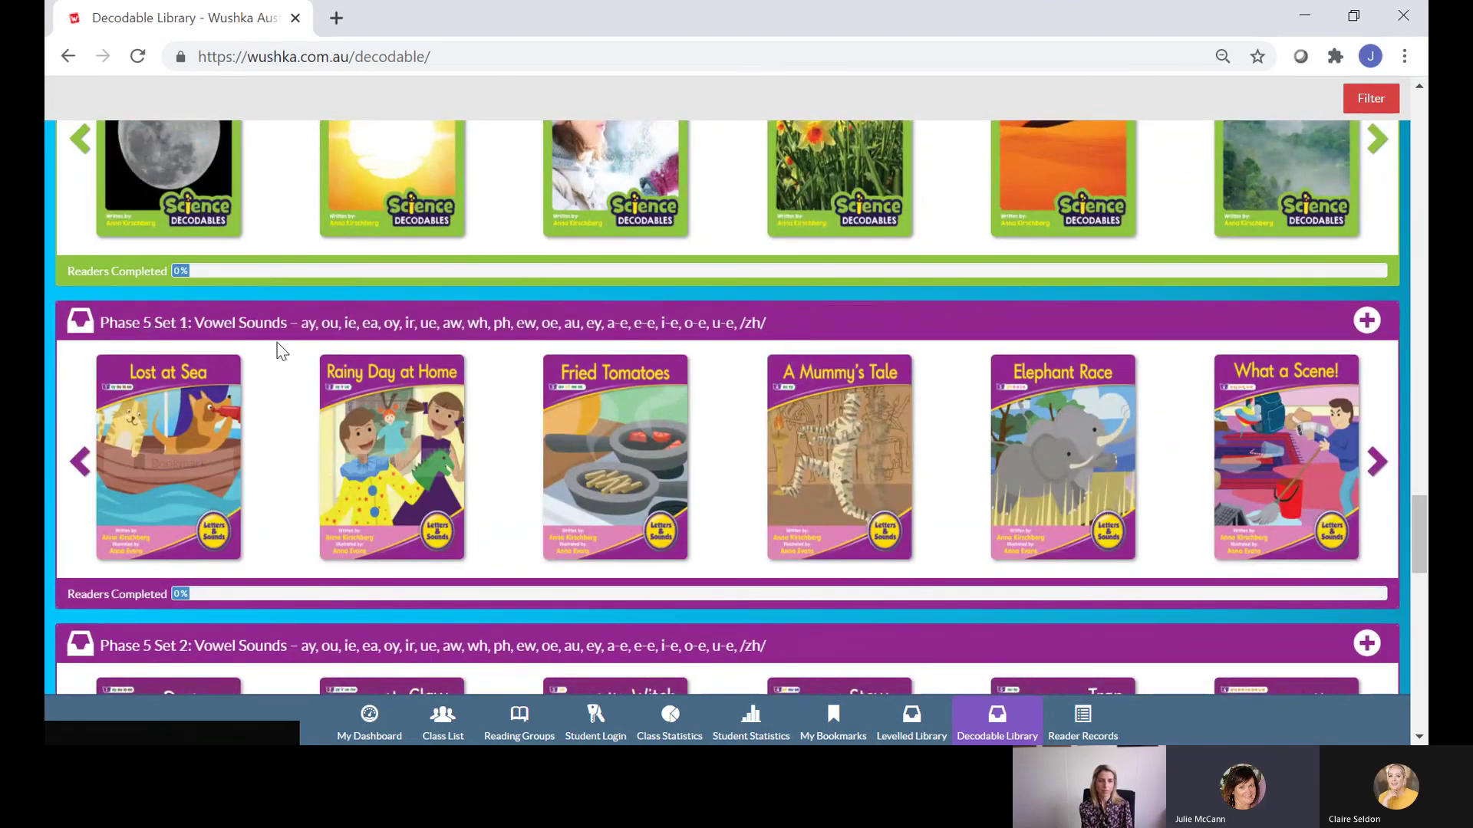
scroll(290, 431, down, 5)
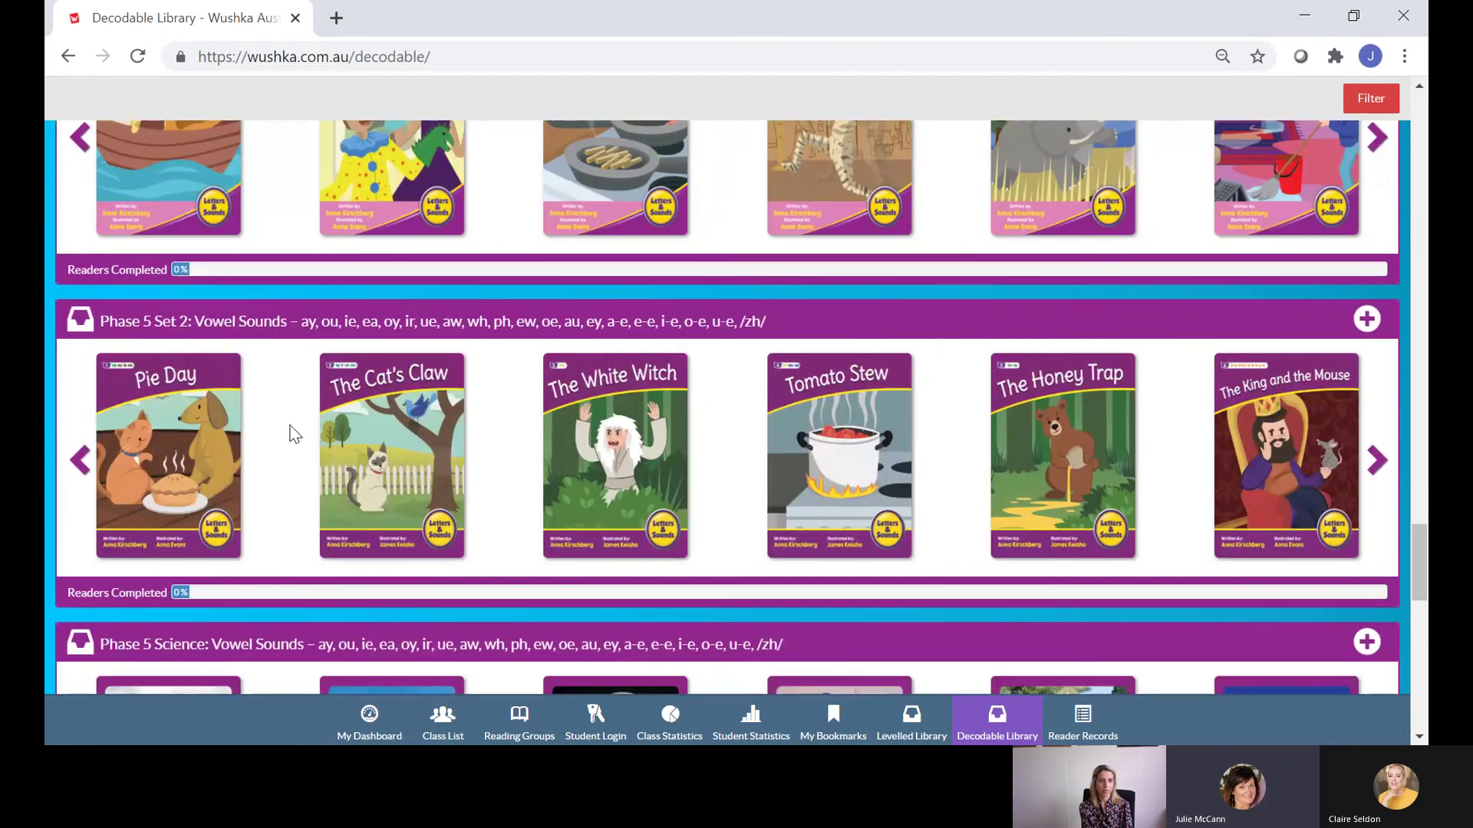
scroll(290, 434, down, 3)
scroll(272, 507, up, 3)
scroll(87, 554, down, 3)
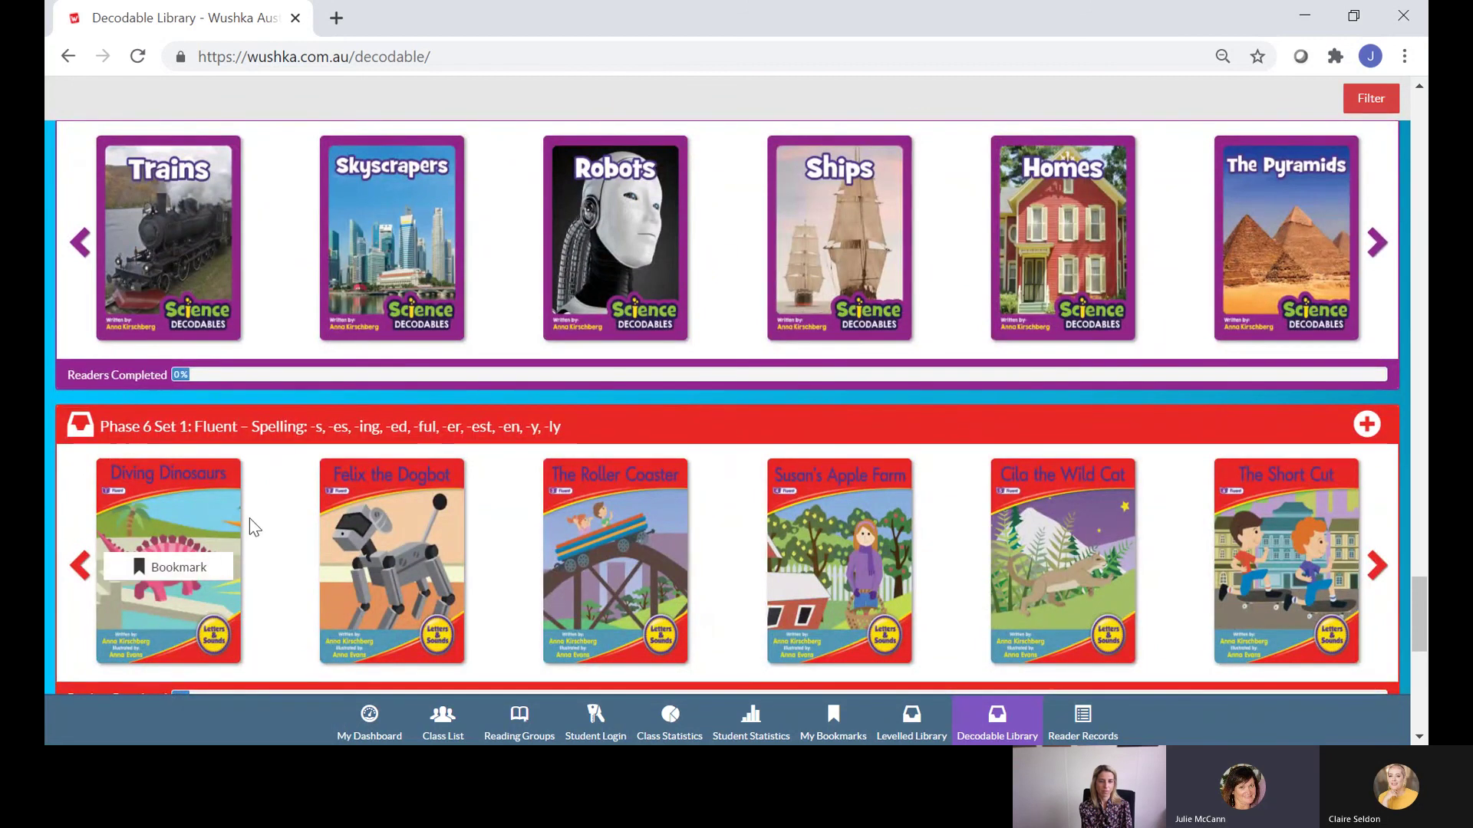
scroll(250, 518, down, 3)
scroll(250, 517, down, 4)
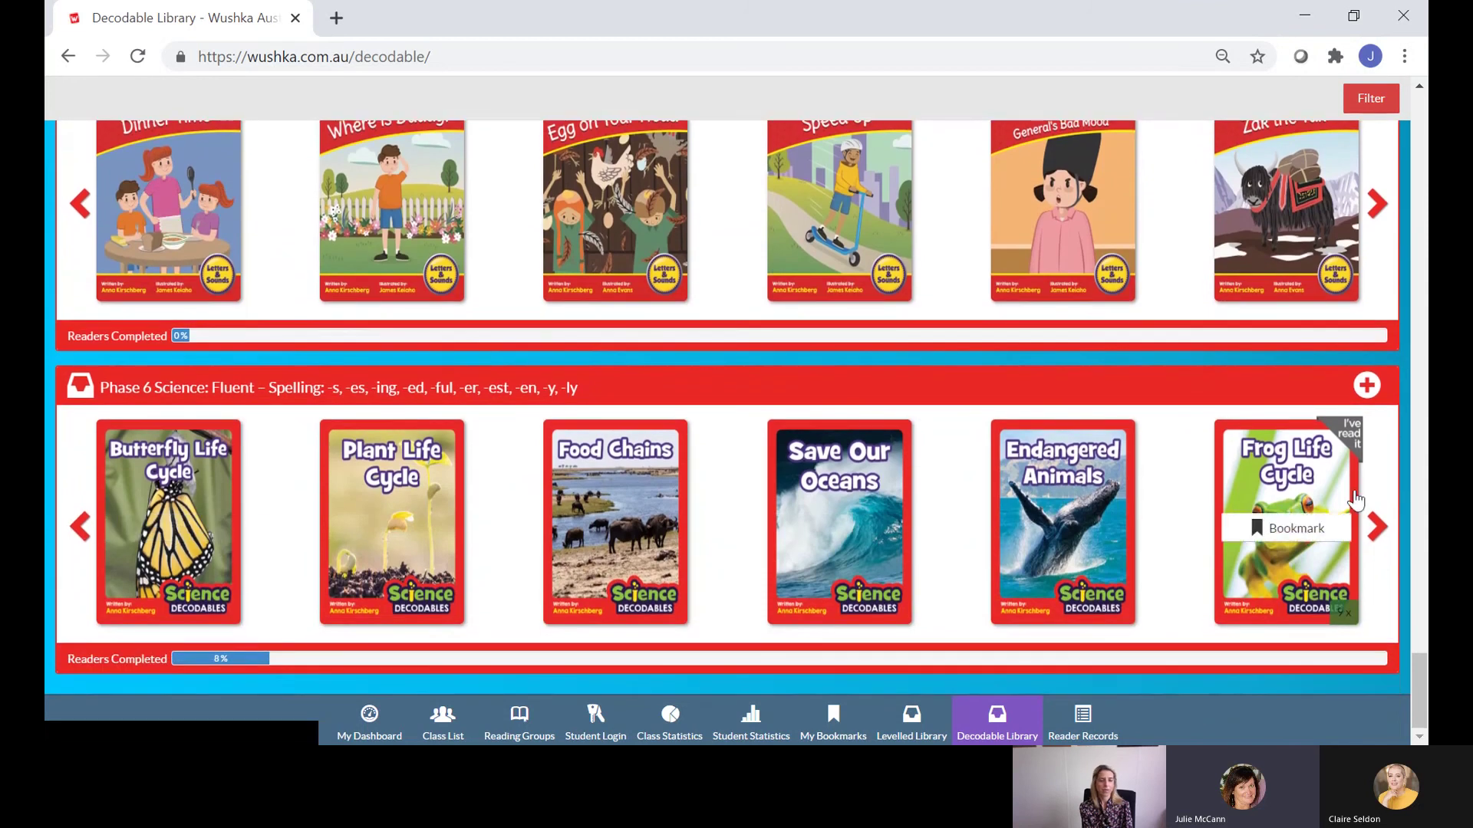
click(1378, 524)
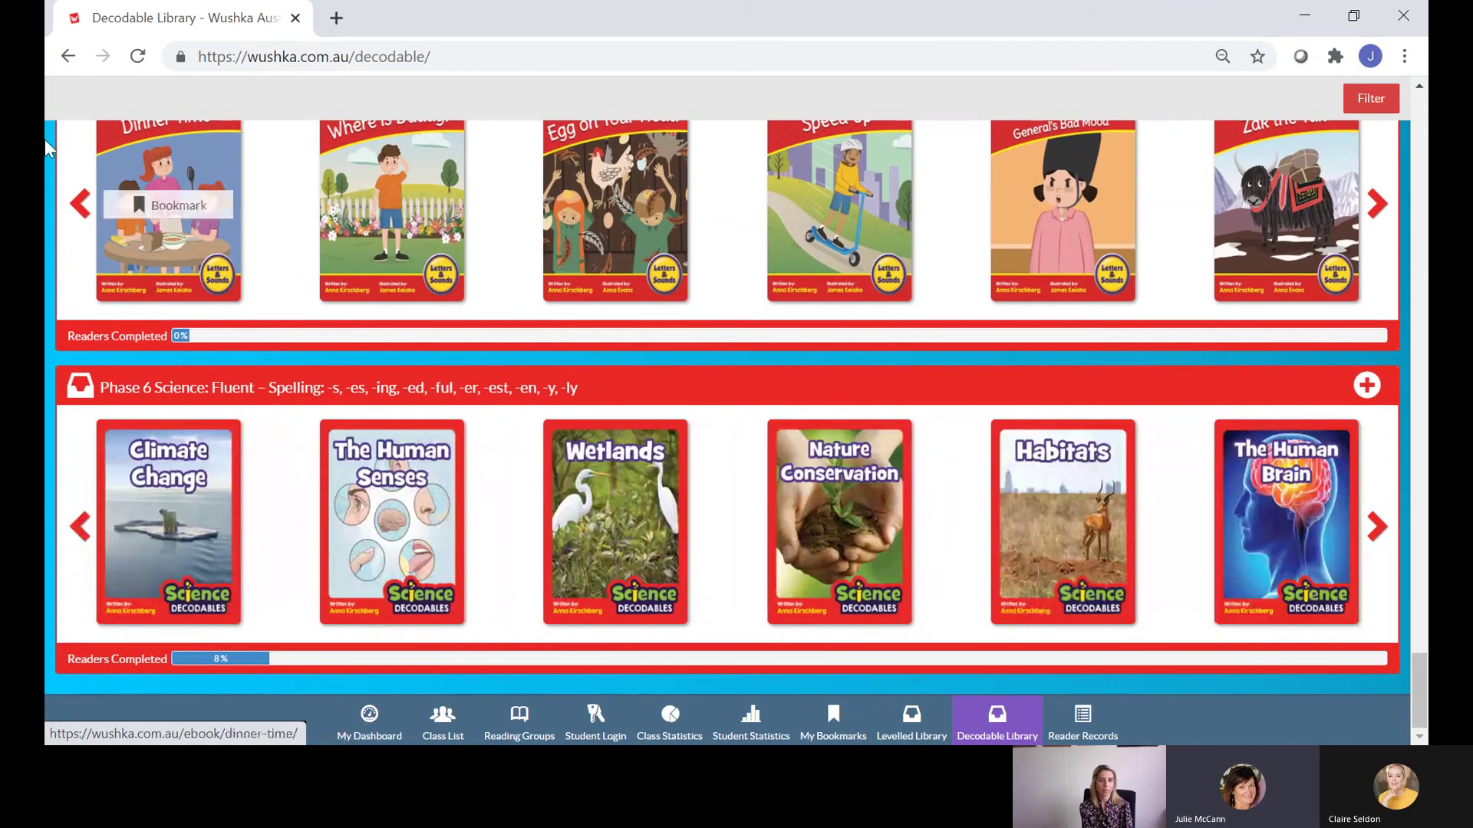
- Open Frog Life Cycle from Phase 6 Science, page through to its back cover, and close it
click(77, 545)
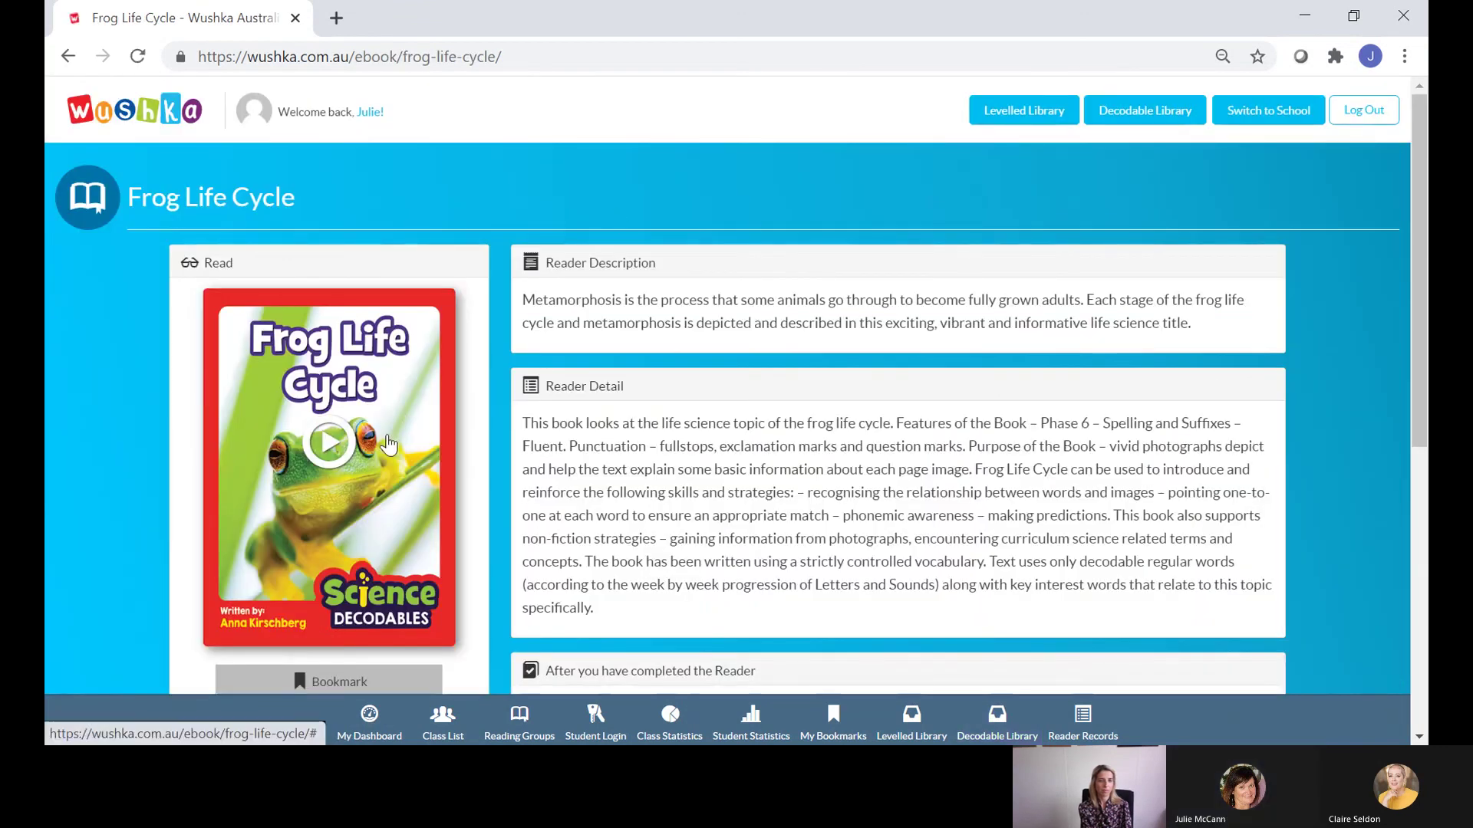
click(398, 416)
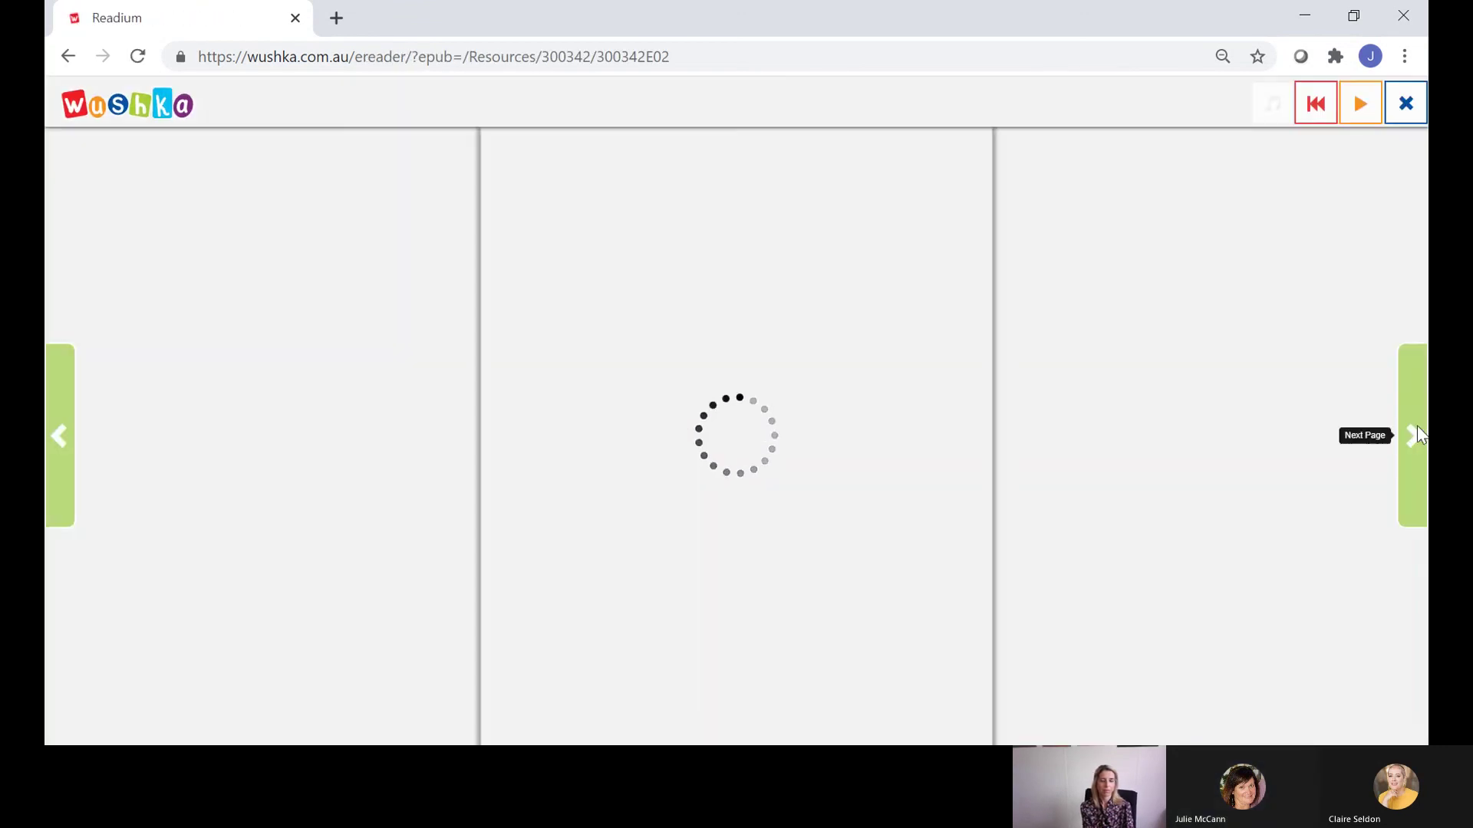
click(1416, 436)
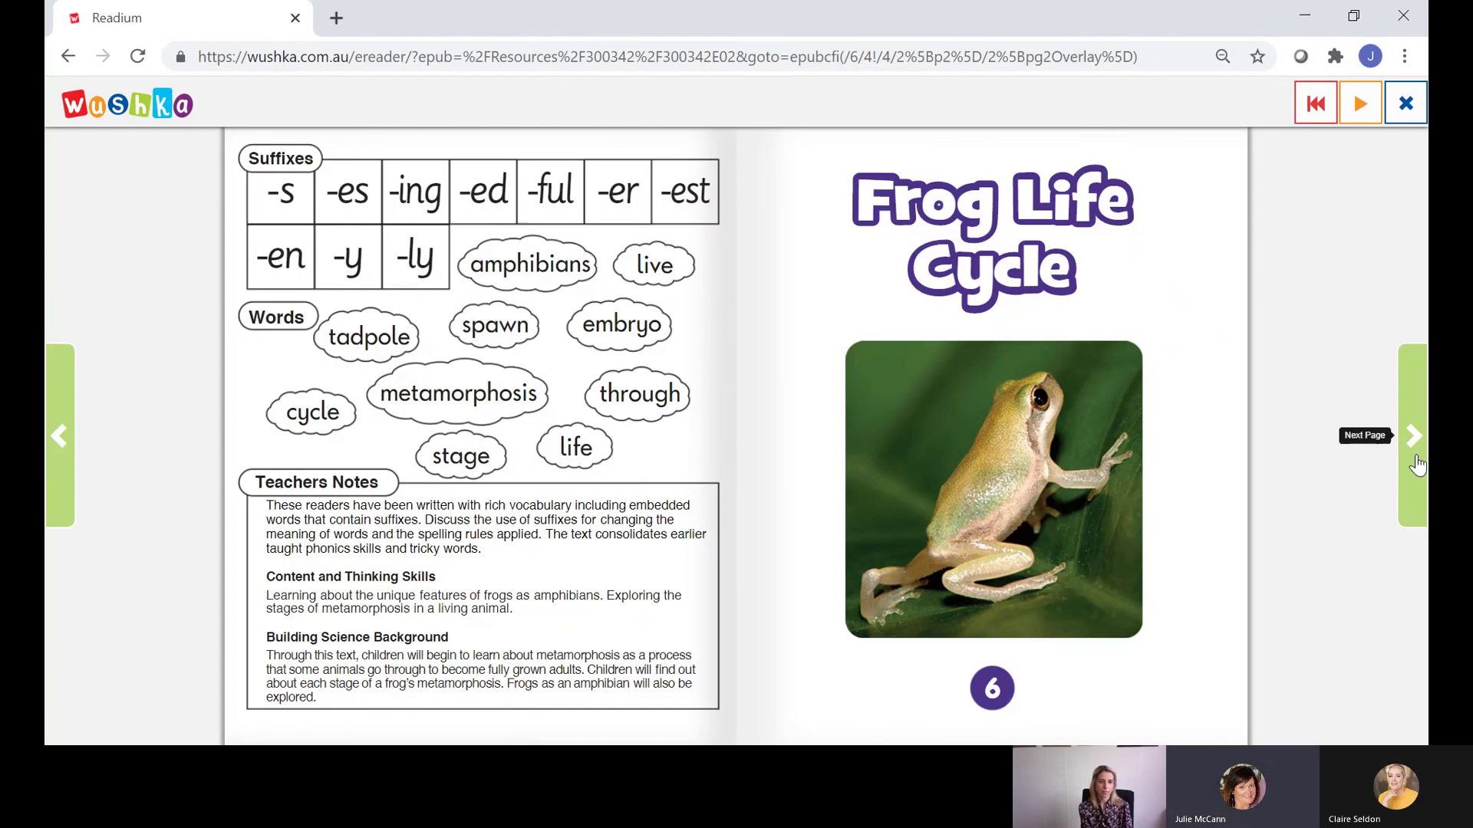
click(1417, 464)
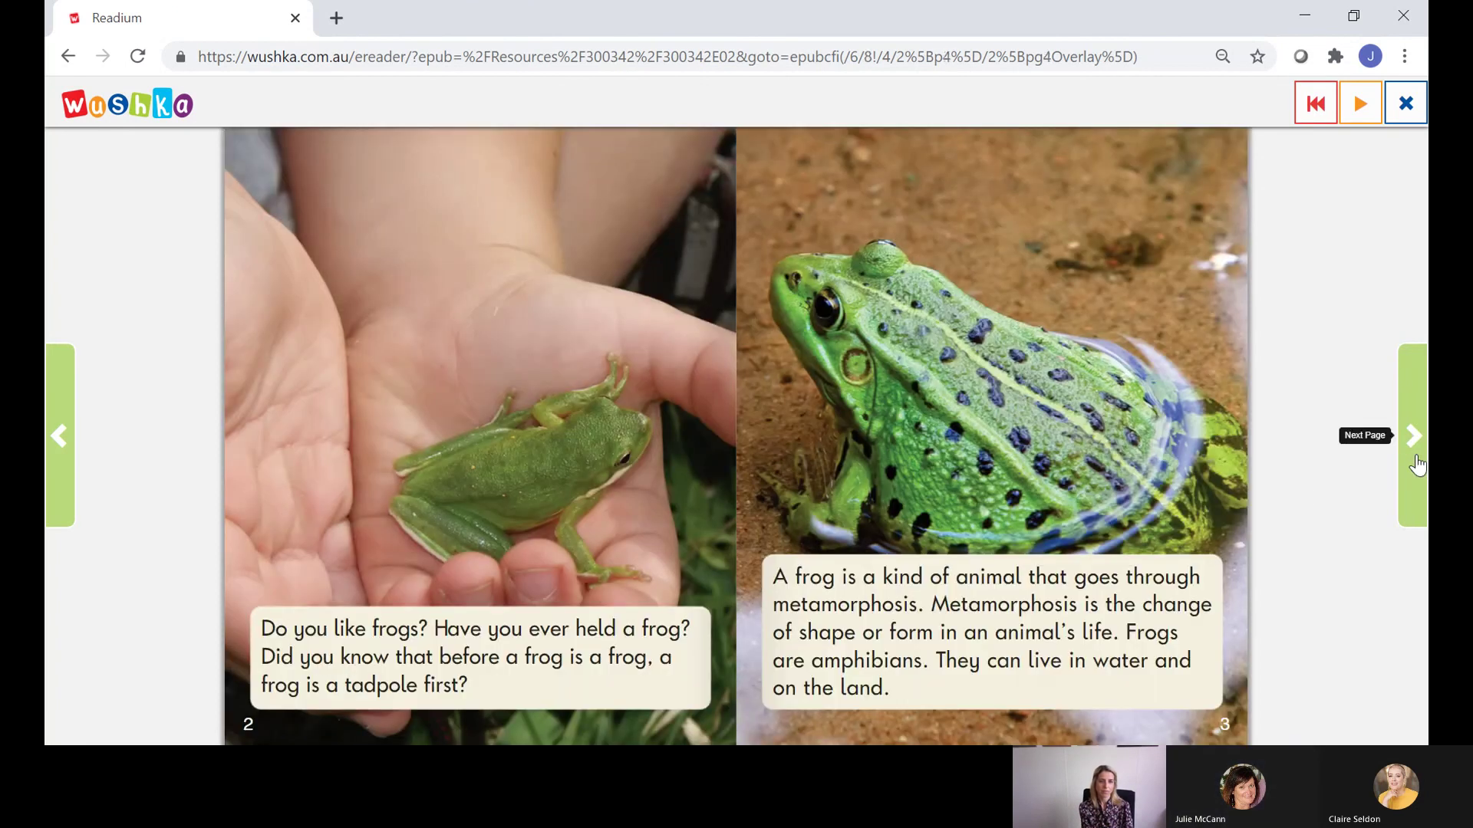
click(1416, 464)
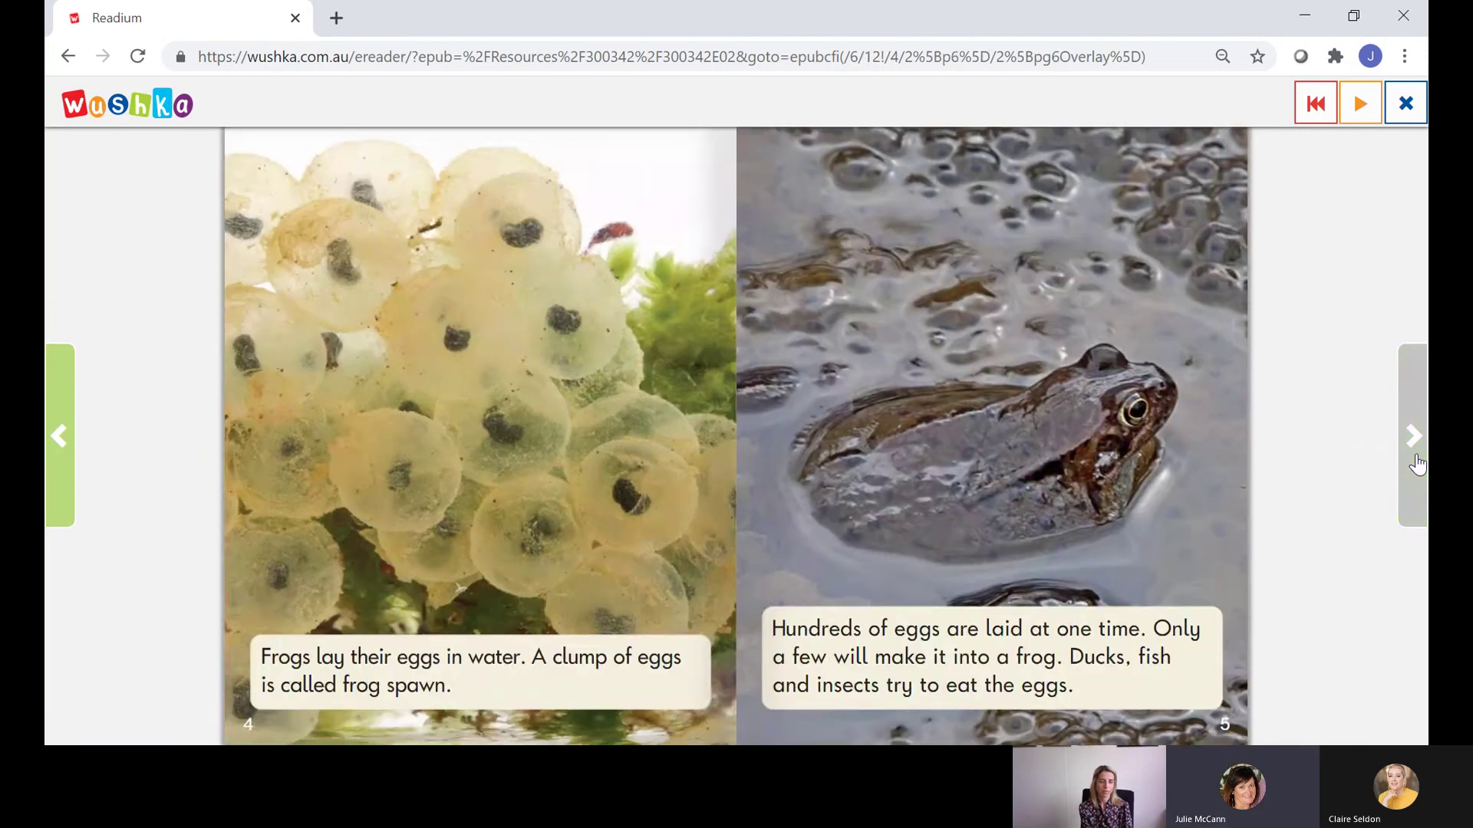
click(1417, 464)
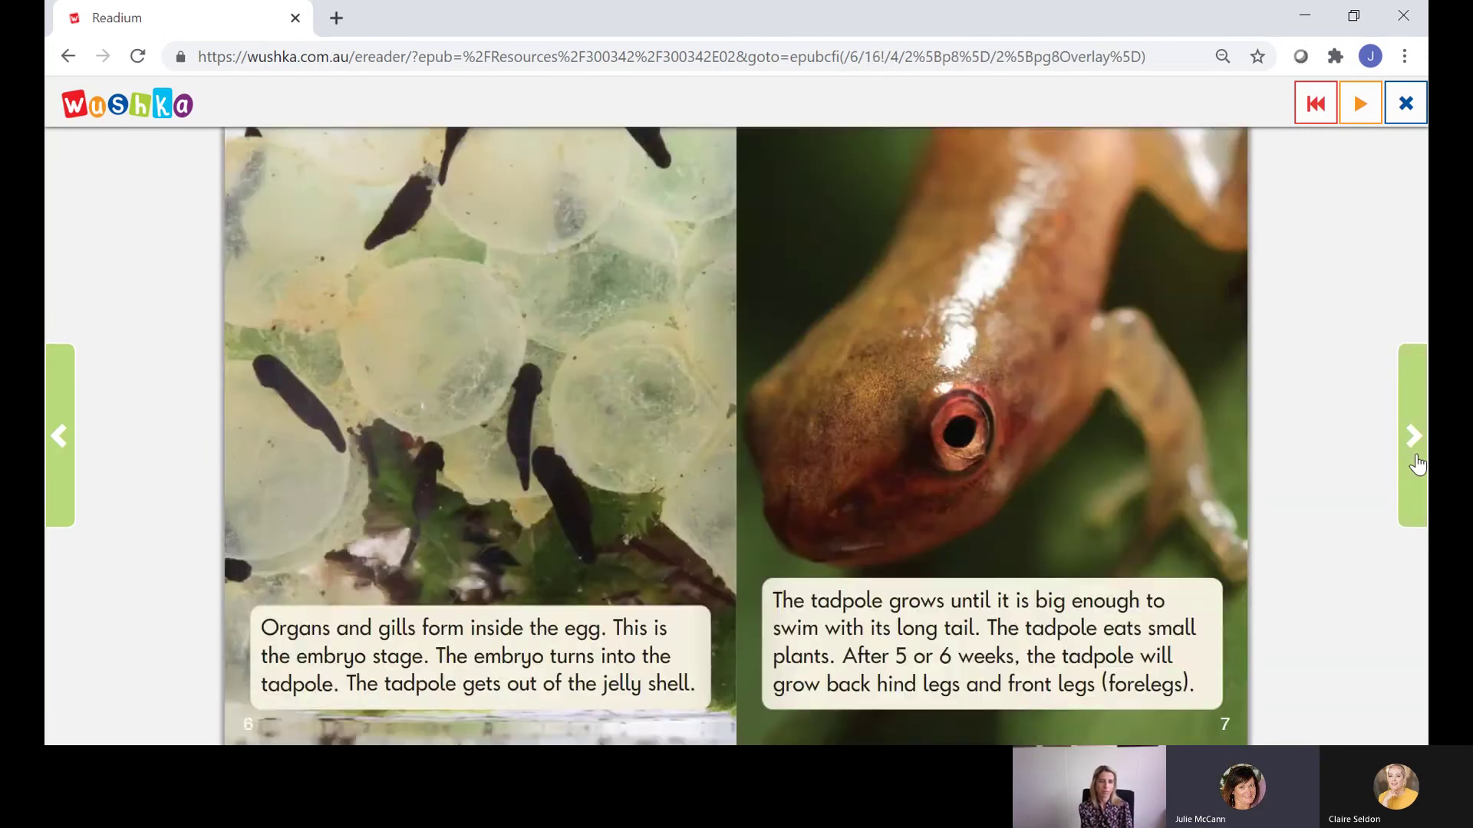
click(1417, 464)
click(1416, 465)
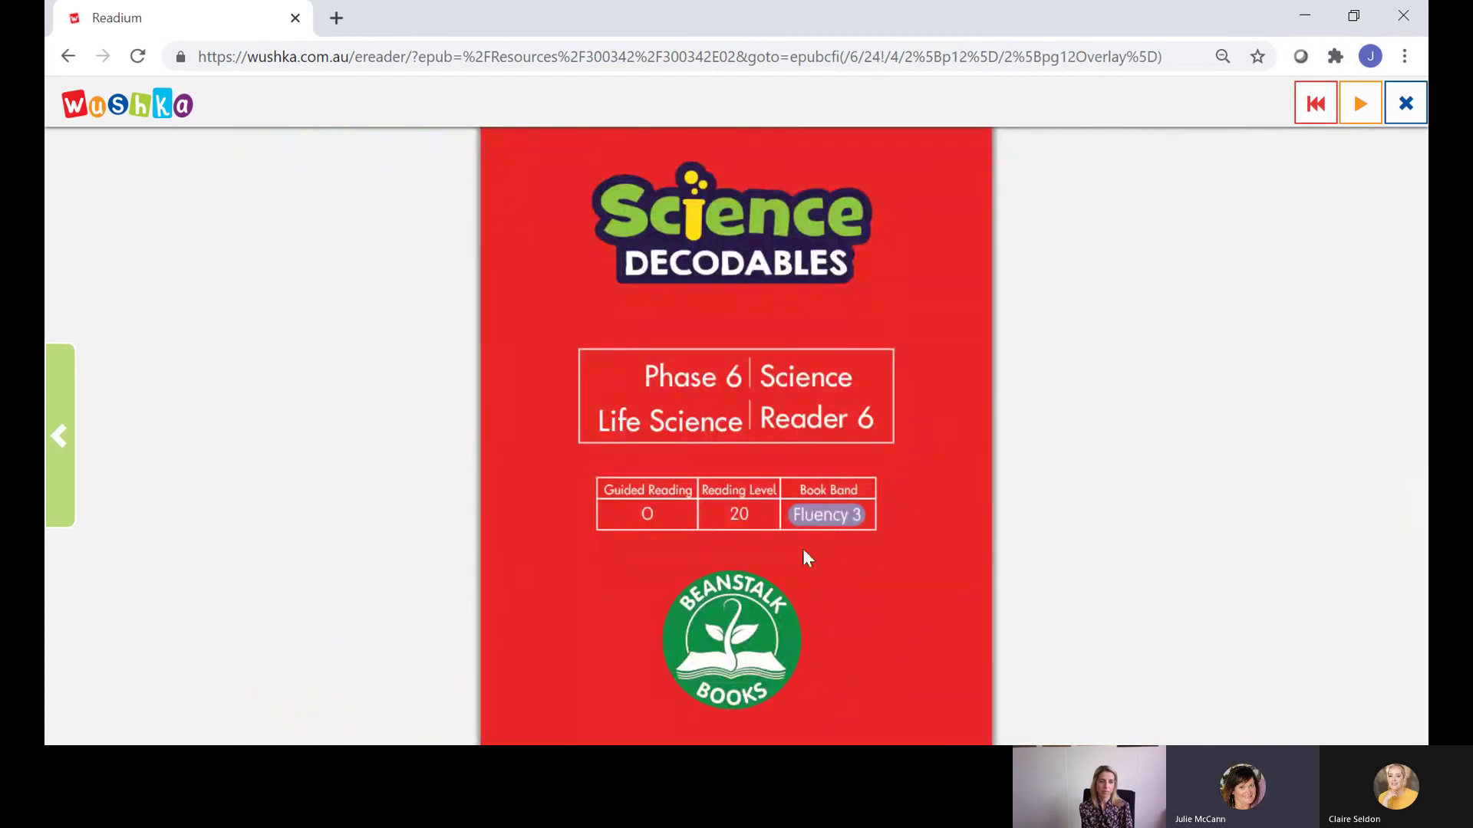
click(1409, 109)
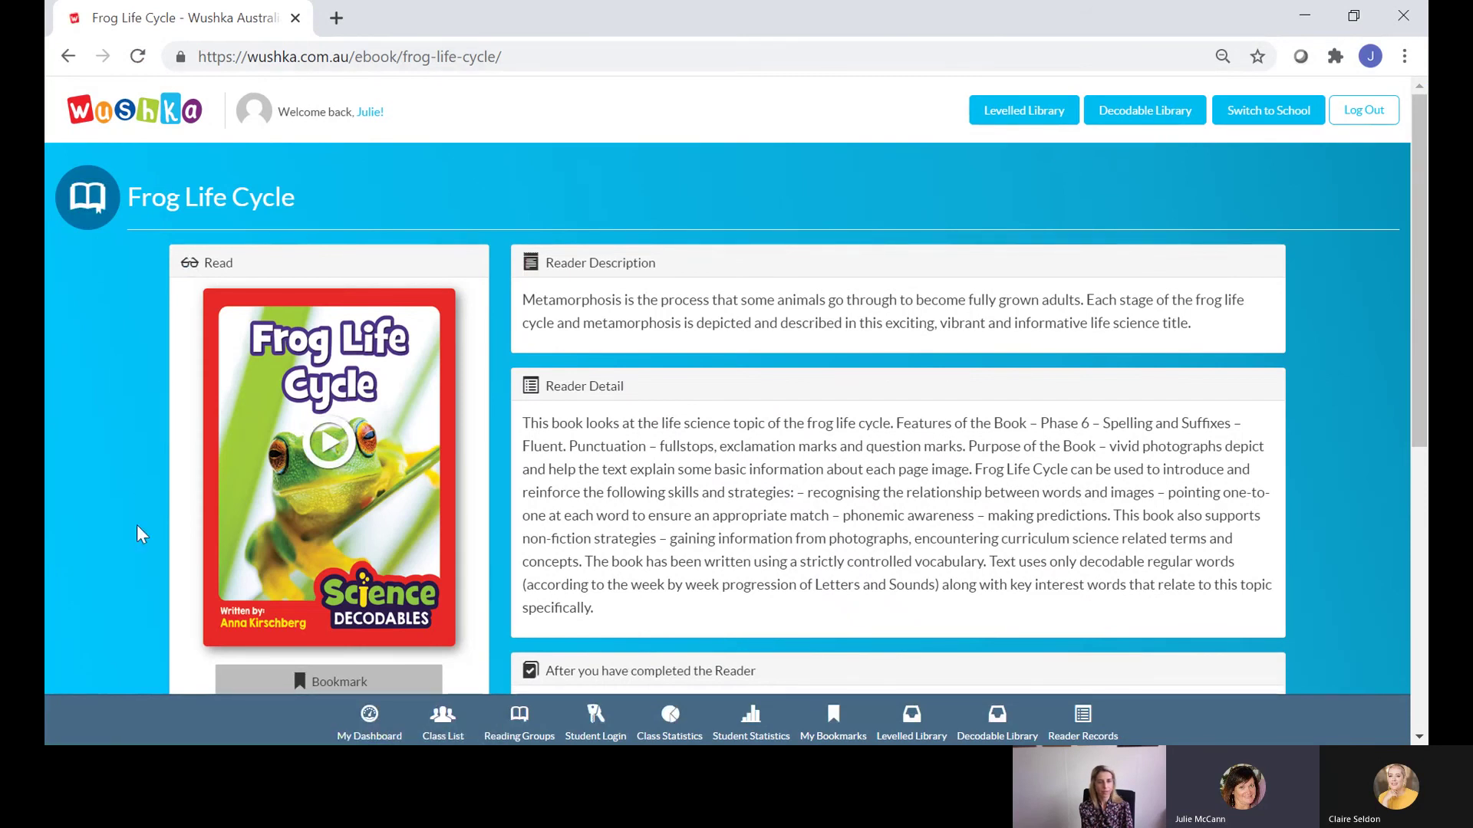
- Review the Year 3/4 class list, then switch to the Student Login page
click(433, 733)
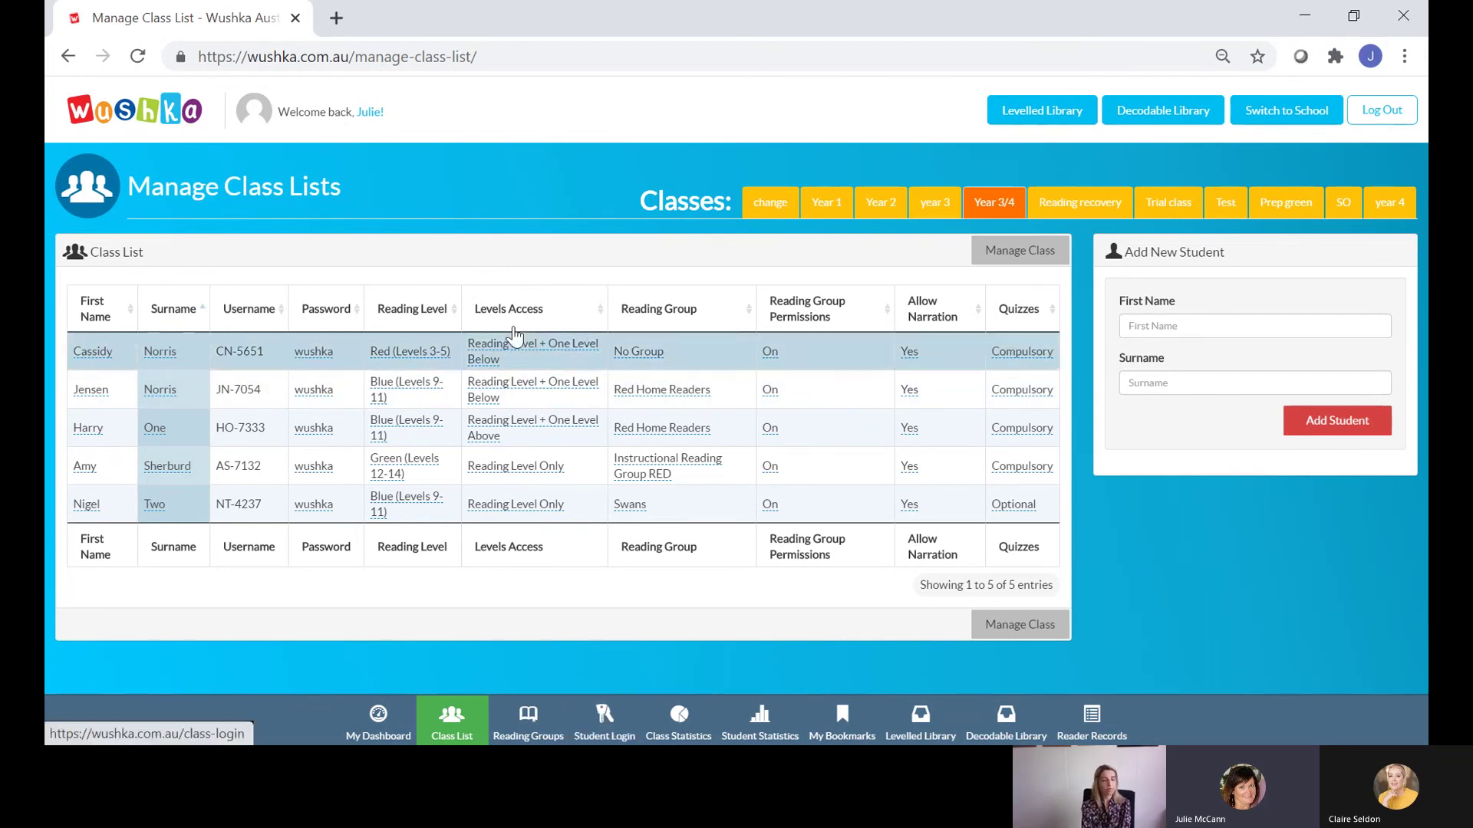
click(601, 721)
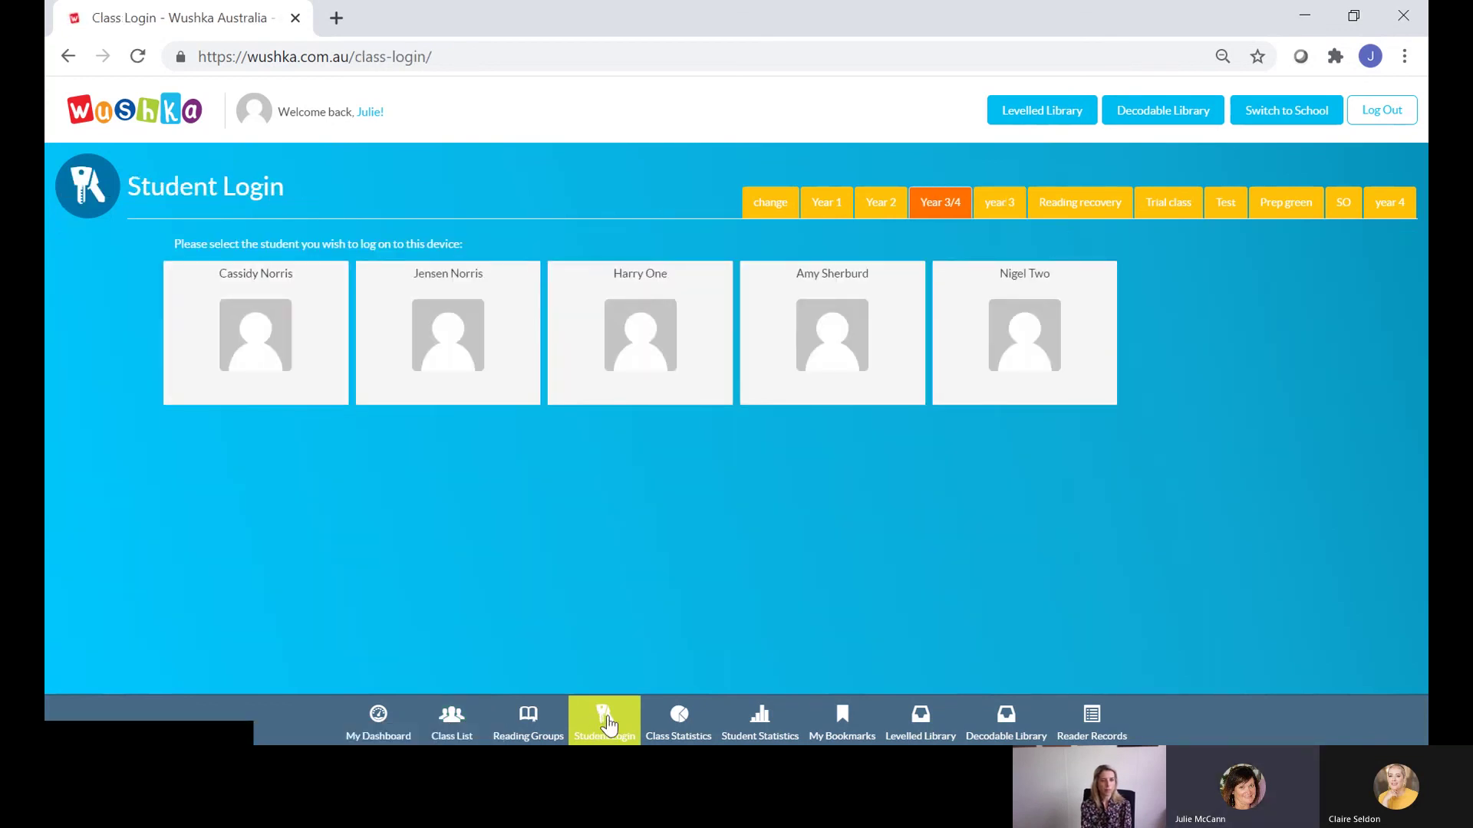
- Log in as the first Year 3/4 student to show their My Page
click(227, 300)
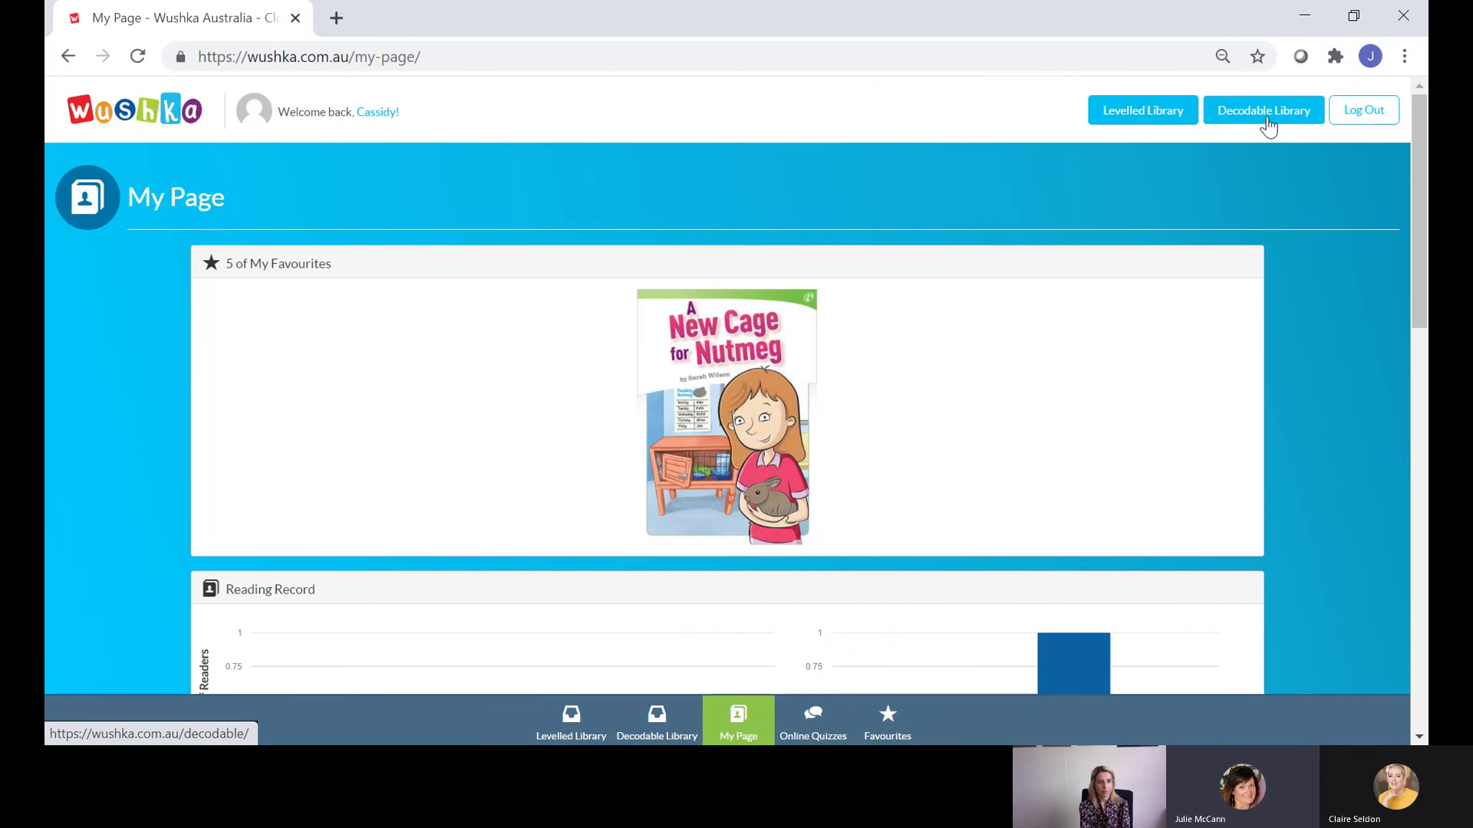
- Open the student's Levelled Library and browse its Magenta (Levels 1-2) and Red (Levels 3-5) rows
click(577, 727)
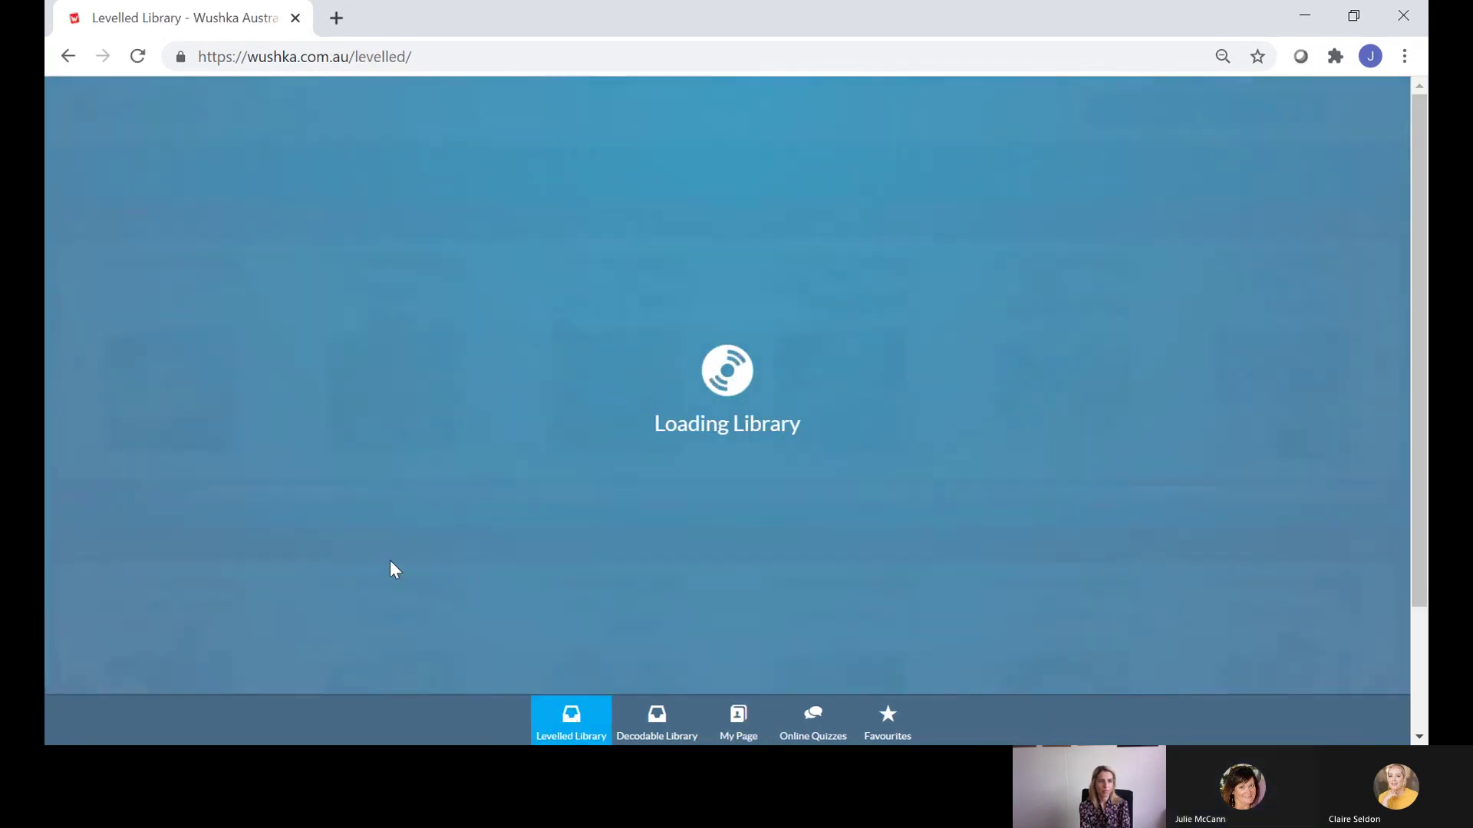
scroll(354, 345, down, 2)
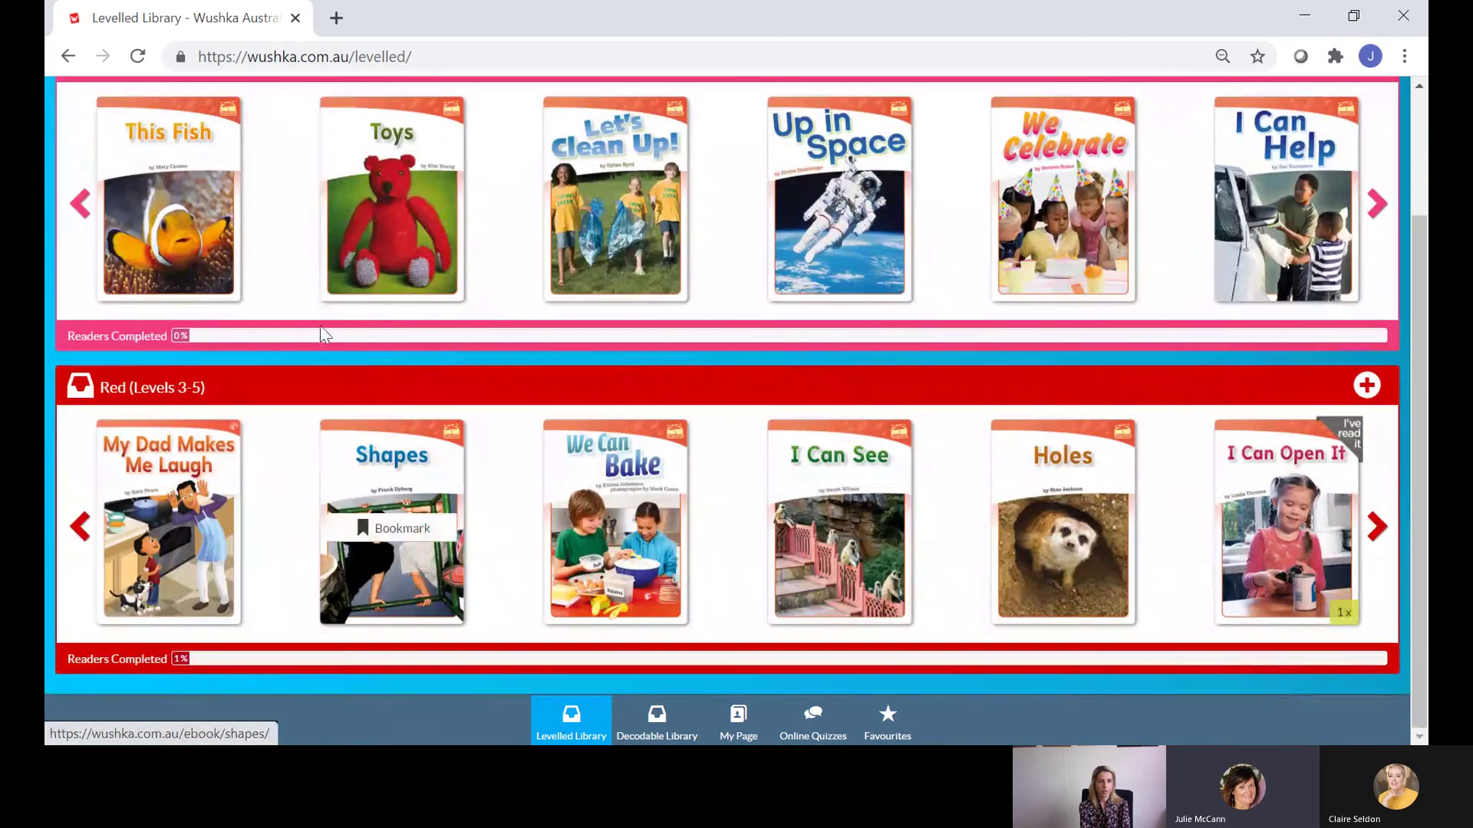
scroll(326, 480, up, 1)
scroll(319, 476, down, 1)
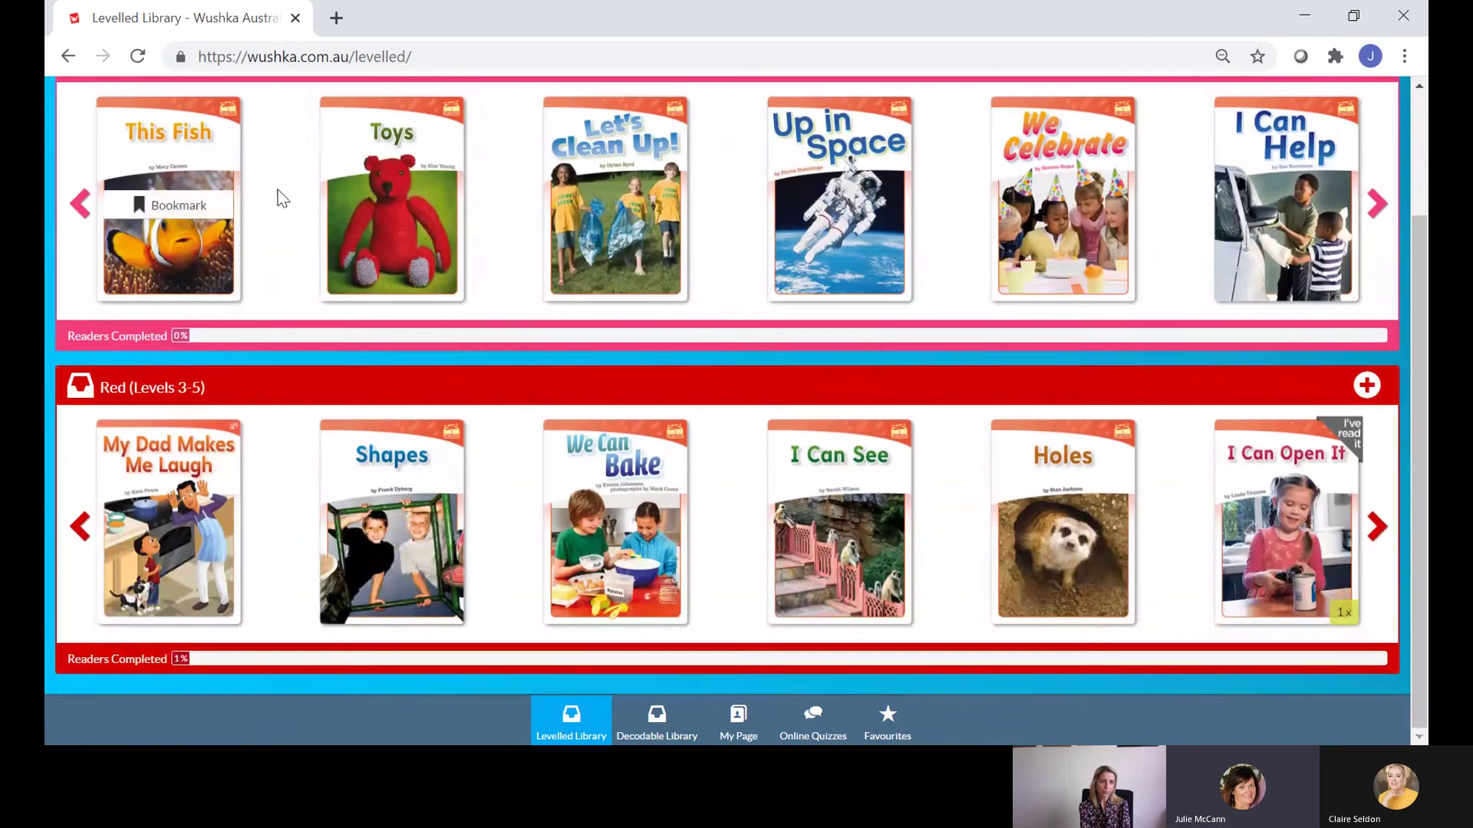
scroll(285, 497, up, 2)
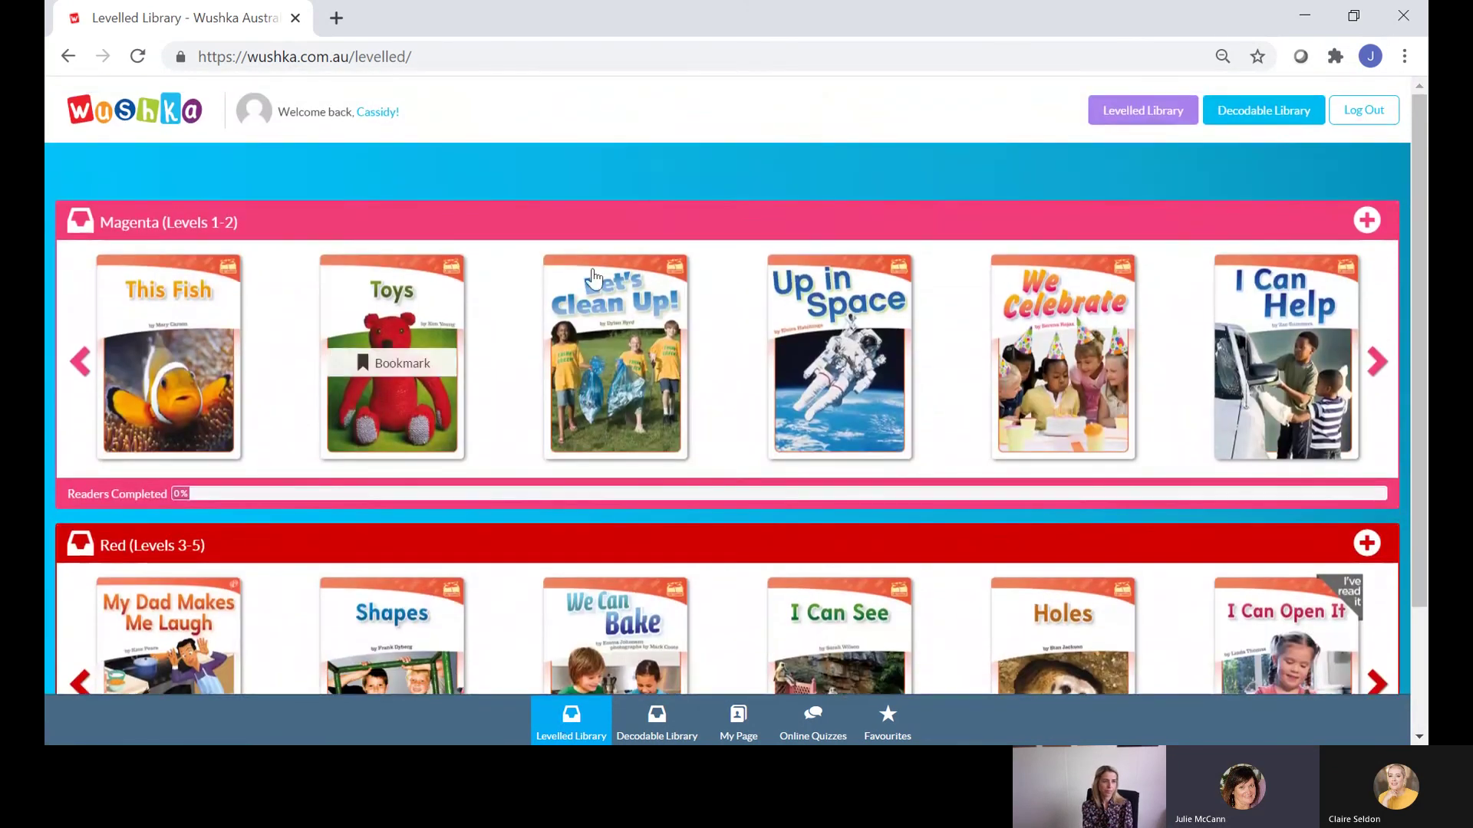
- Browse the student's Decodable Library through Phase 4 Set 2, then log the student out
click(1276, 115)
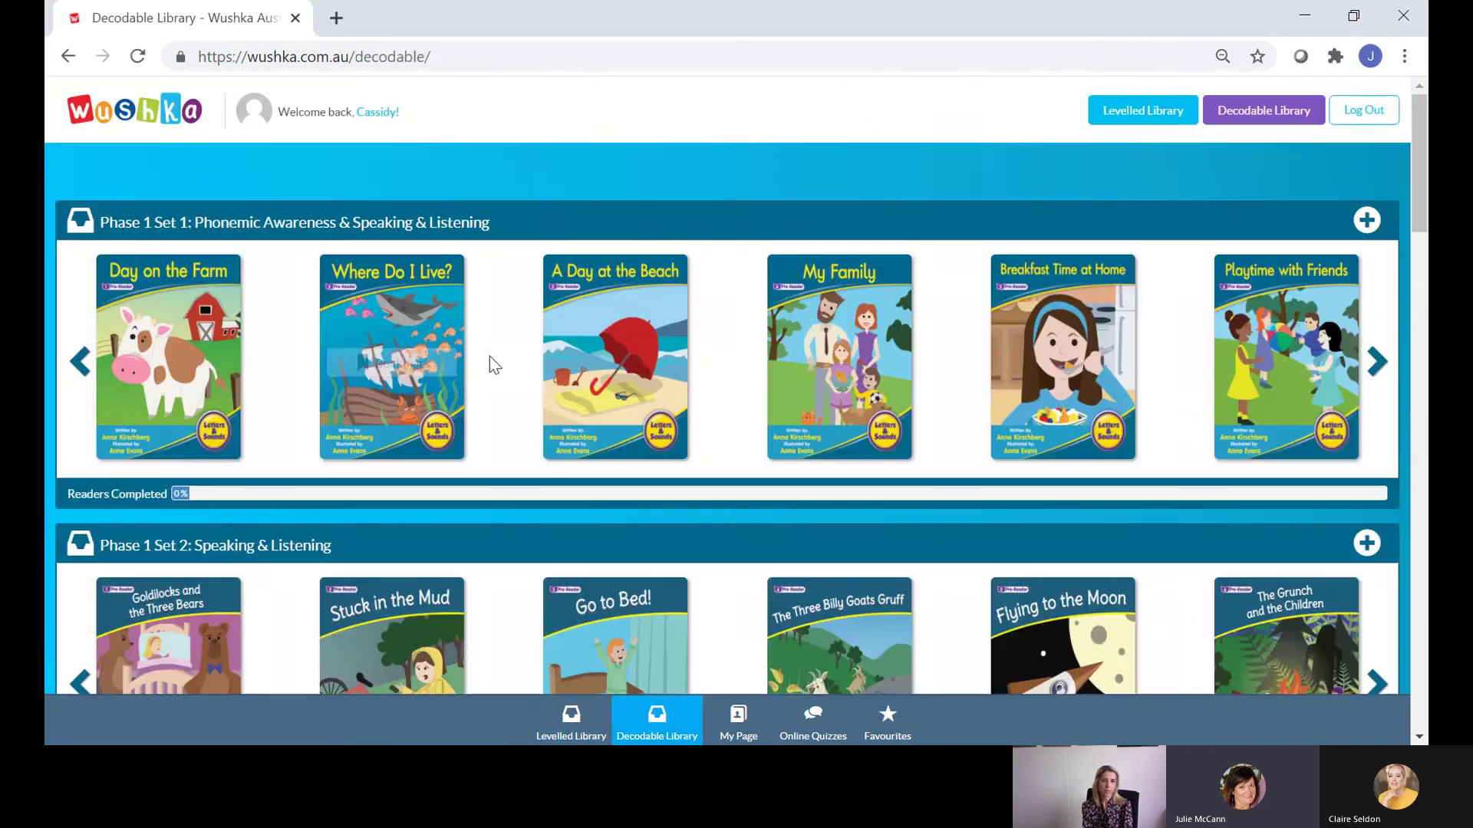
scroll(490, 356, down, 8)
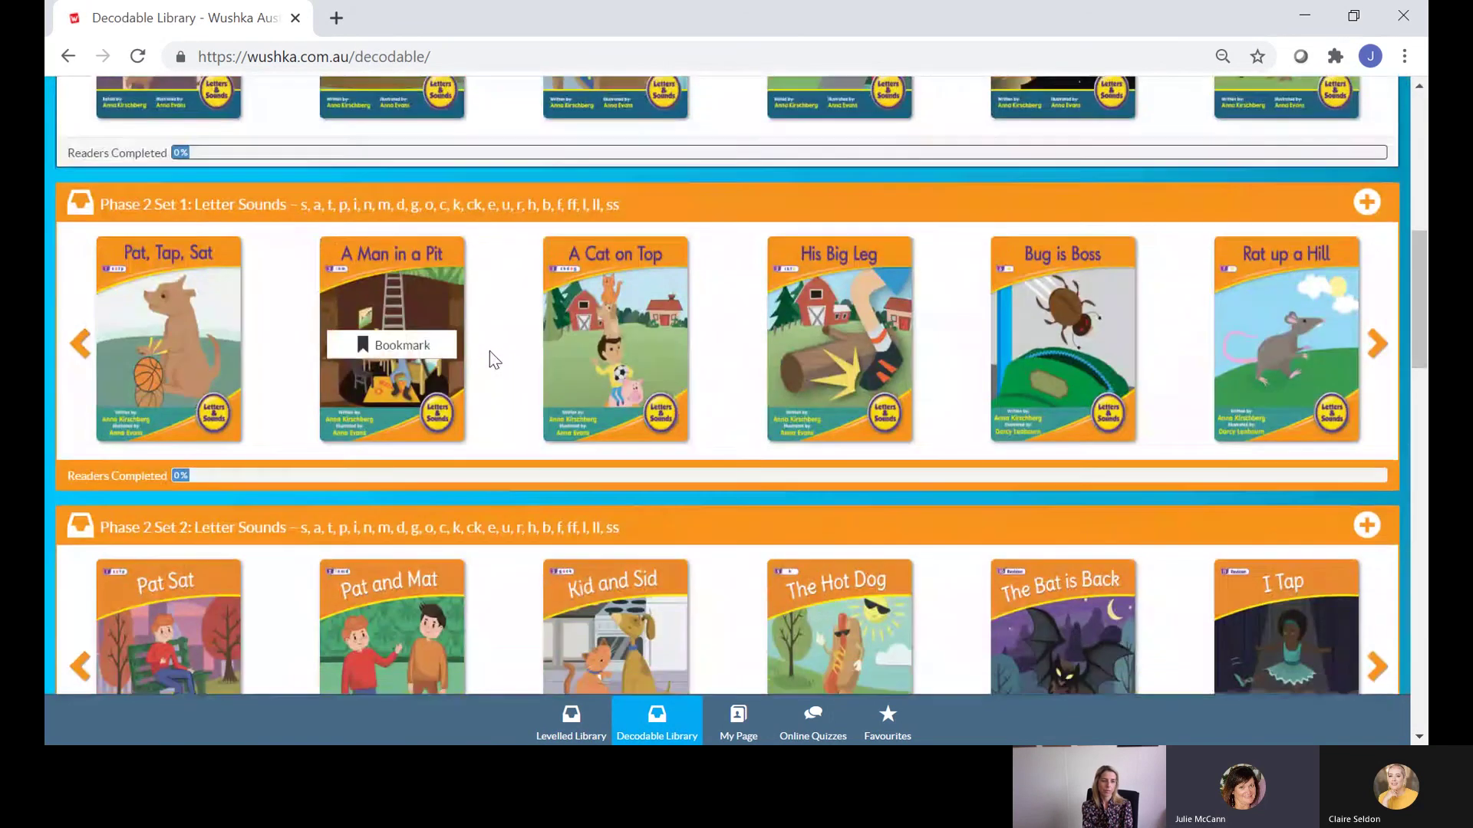
scroll(491, 357, down, 12)
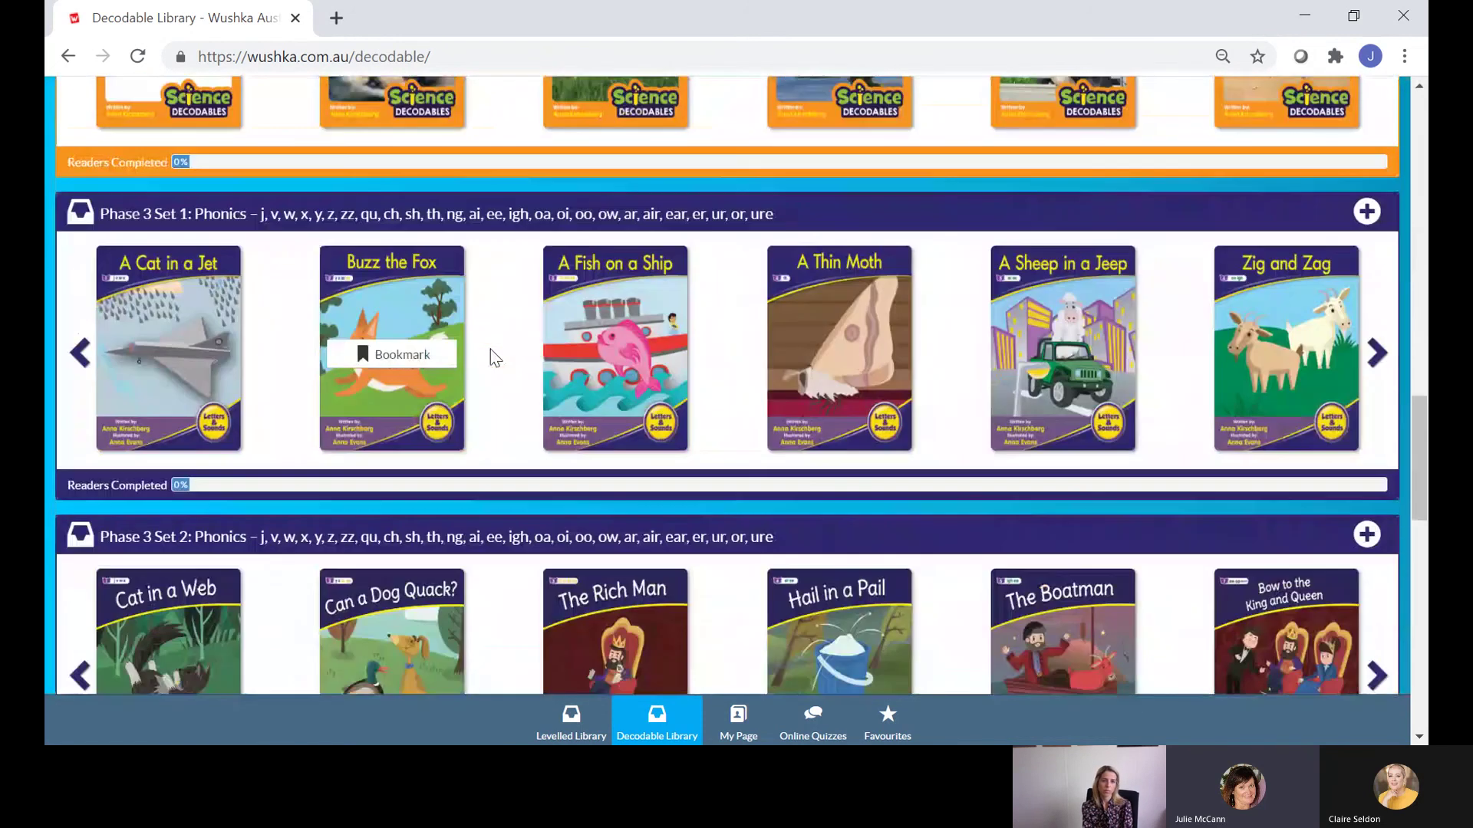
scroll(495, 357, down, 13)
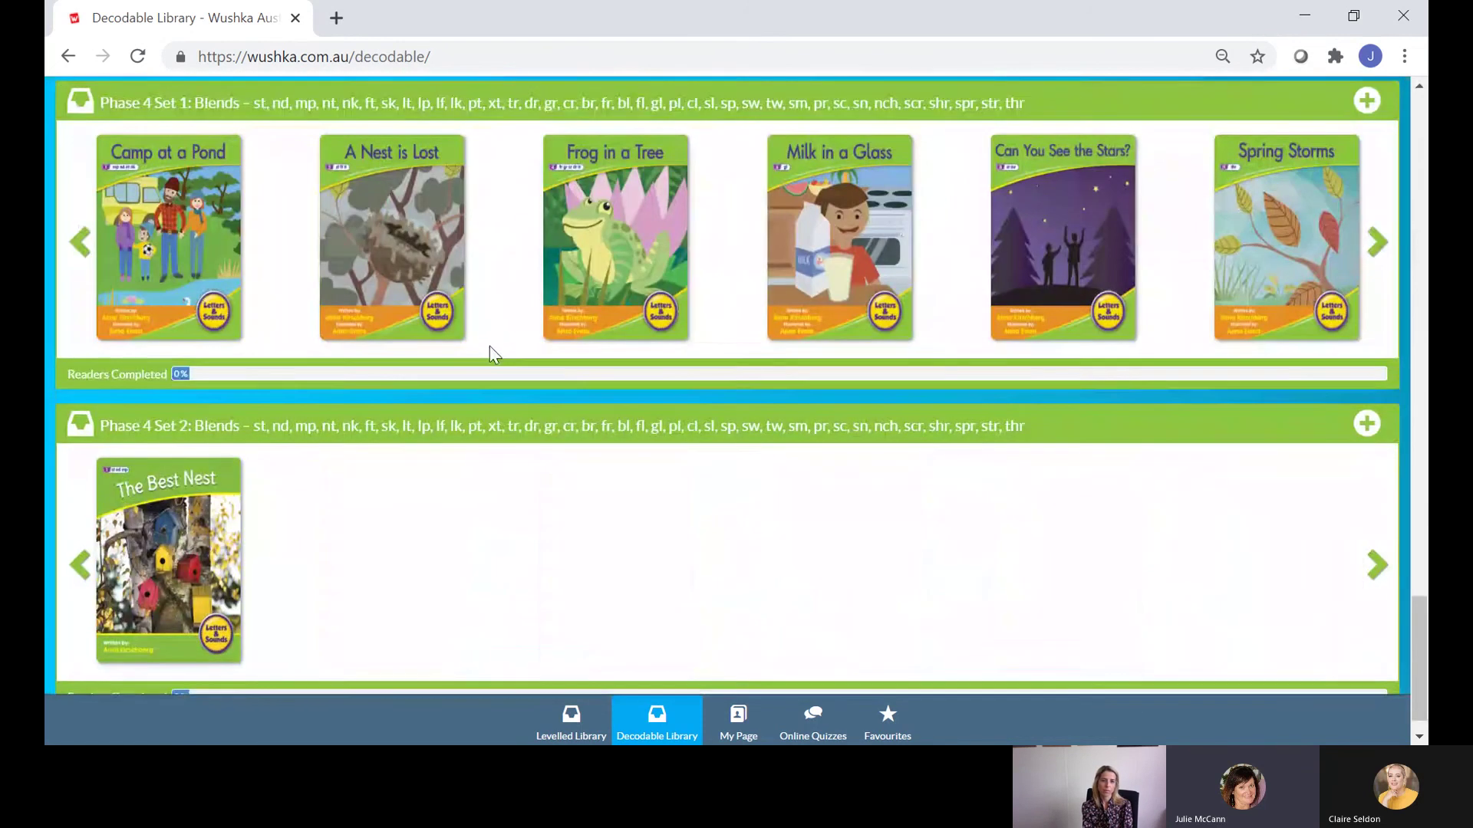
scroll(491, 356, down, 1)
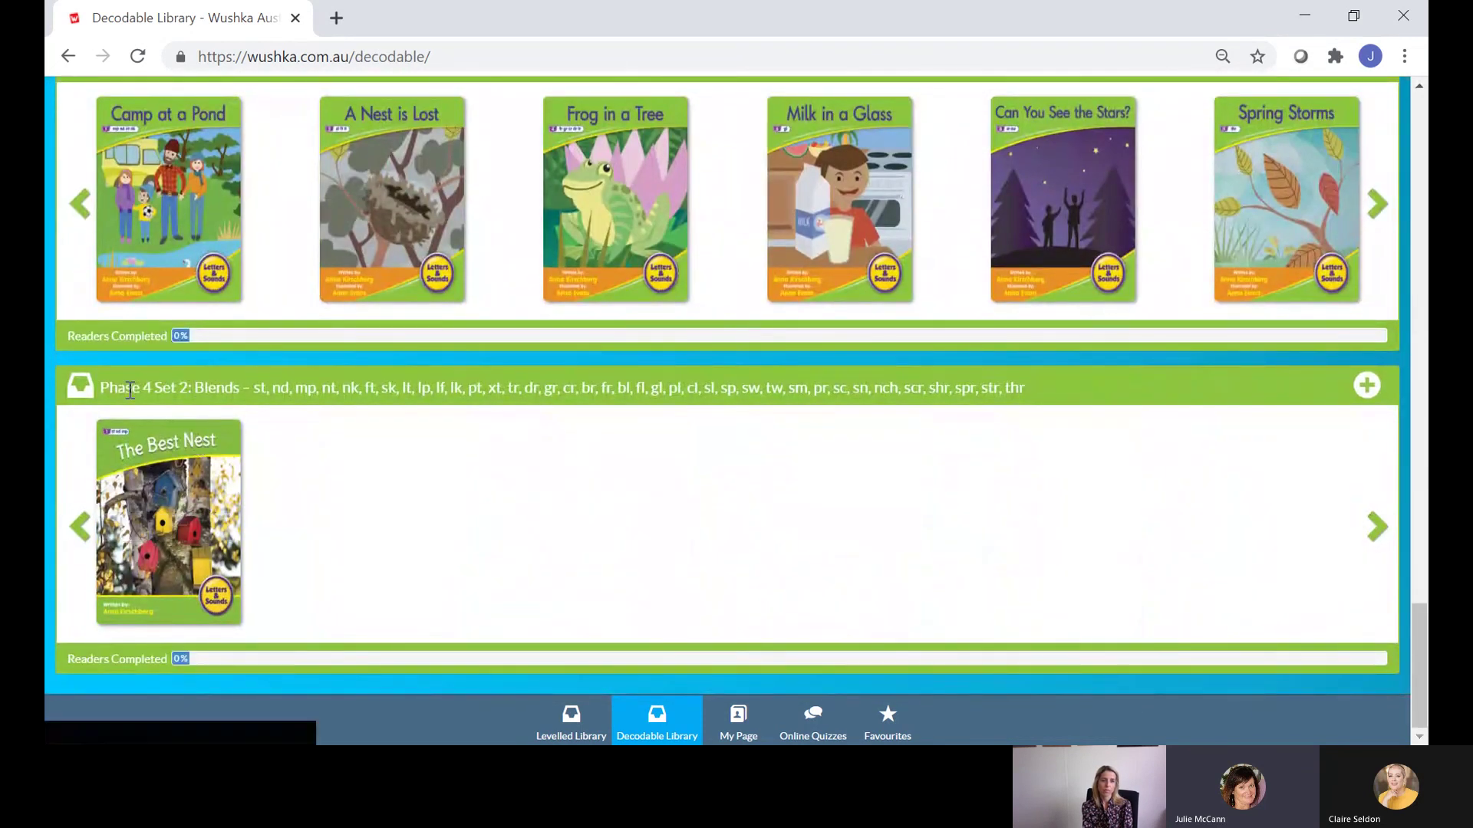
mouse_move(170, 488)
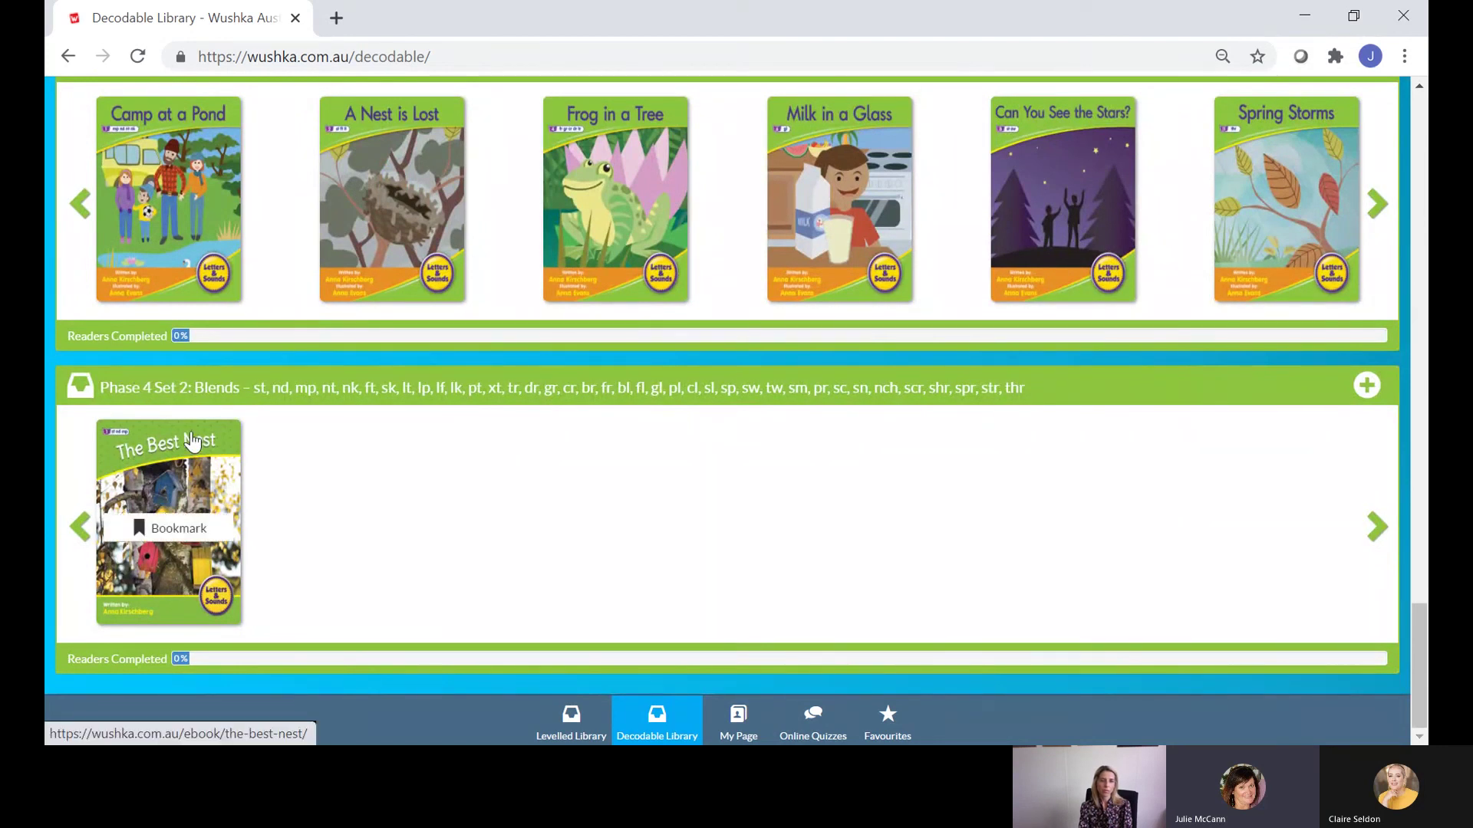
scroll(541, 491, up, 20)
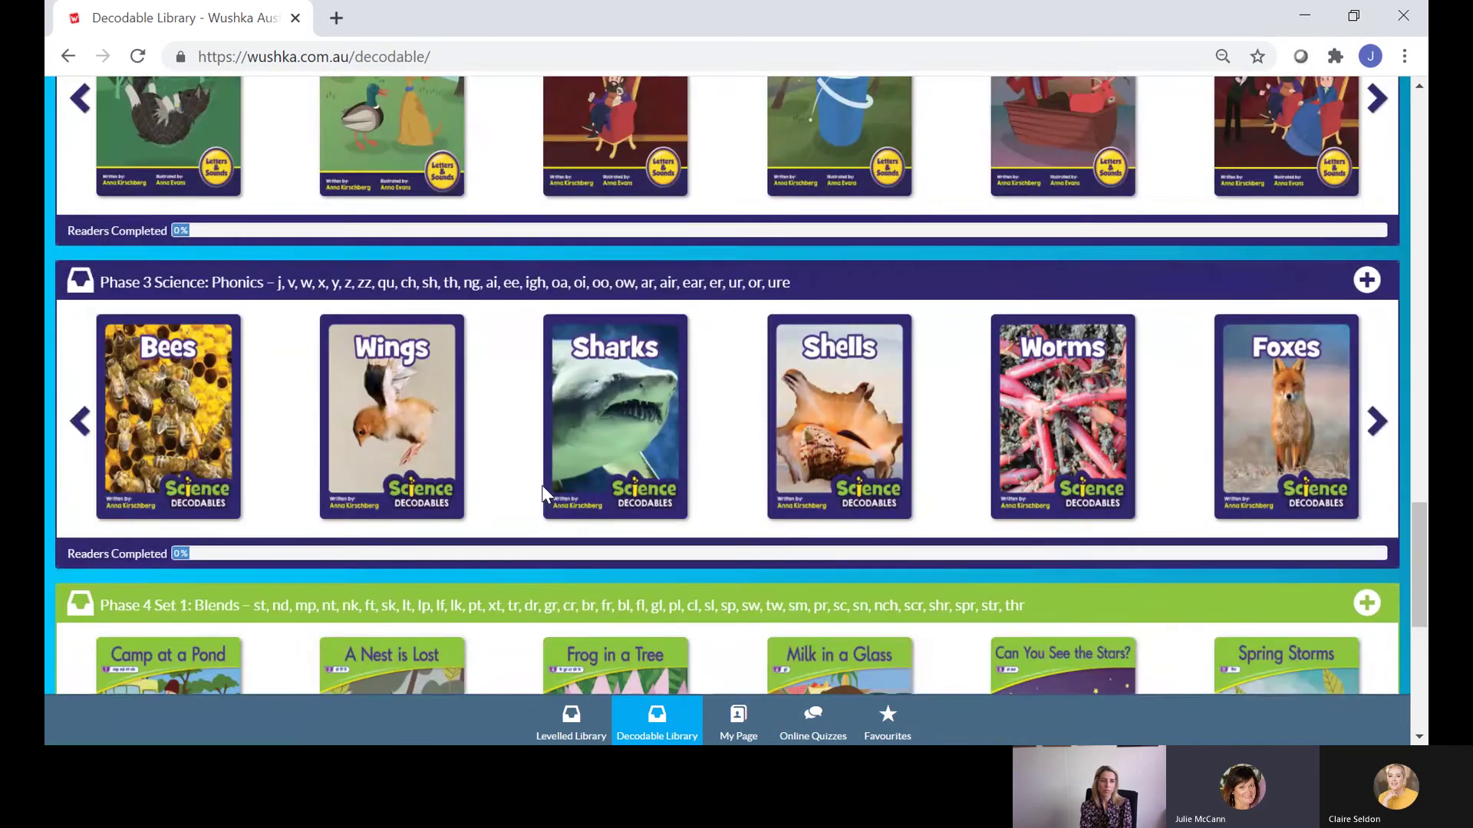
scroll(541, 491, up, 3)
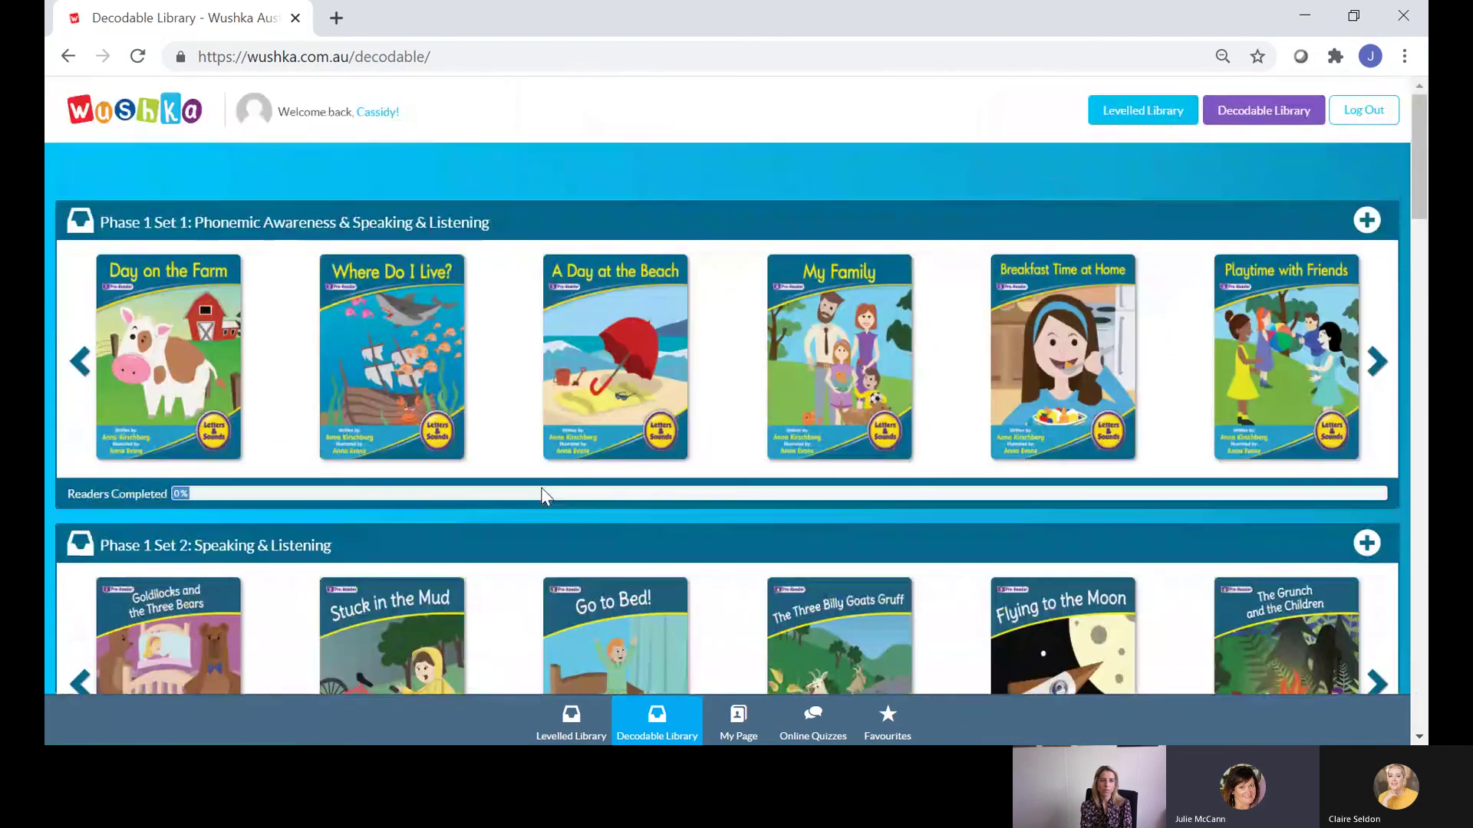
click(1366, 119)
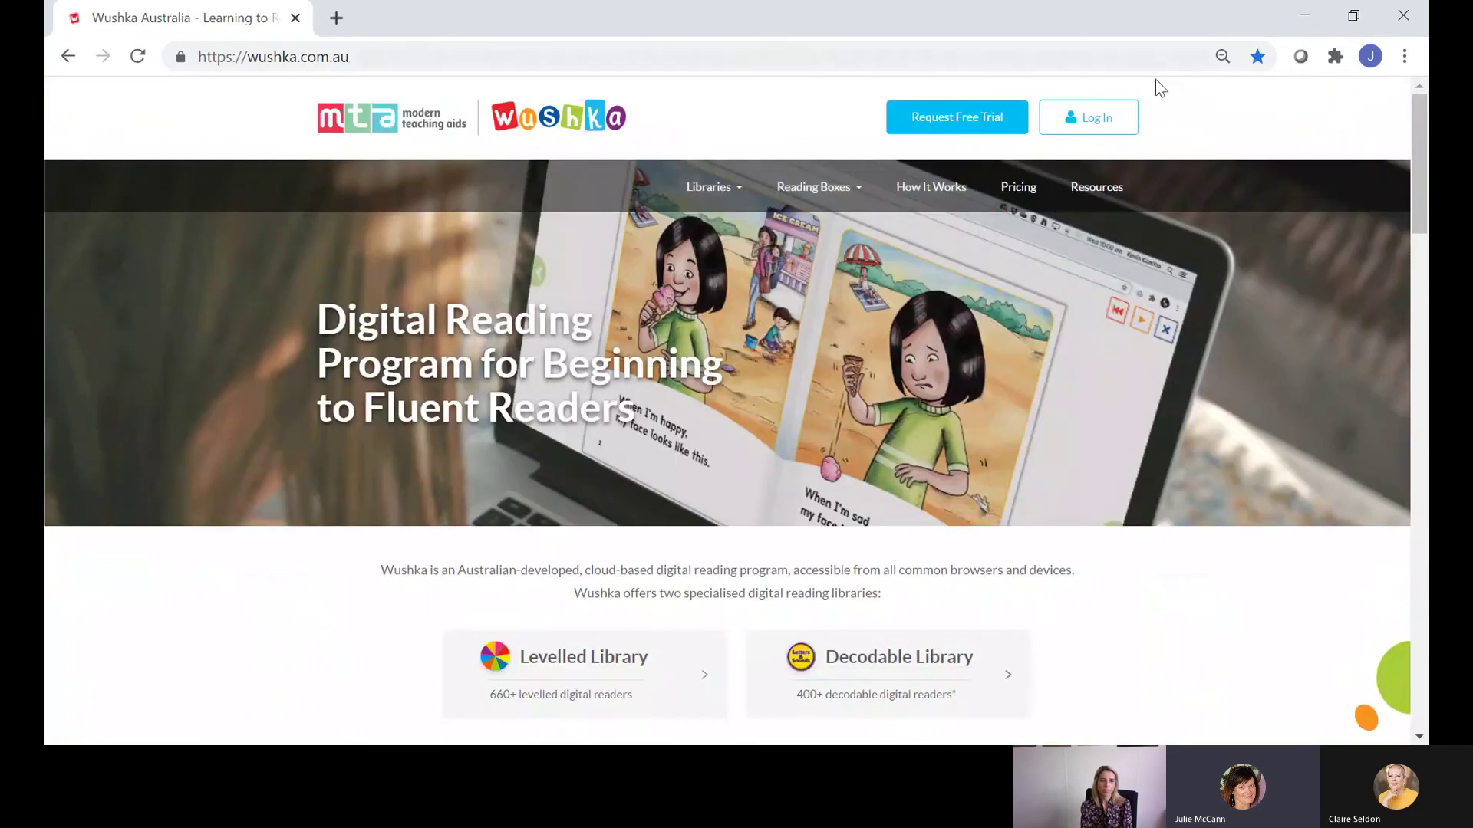
- Sign back in as the teacher and open Manage Class Lists for Year 3/4
click(1087, 117)
click(755, 383)
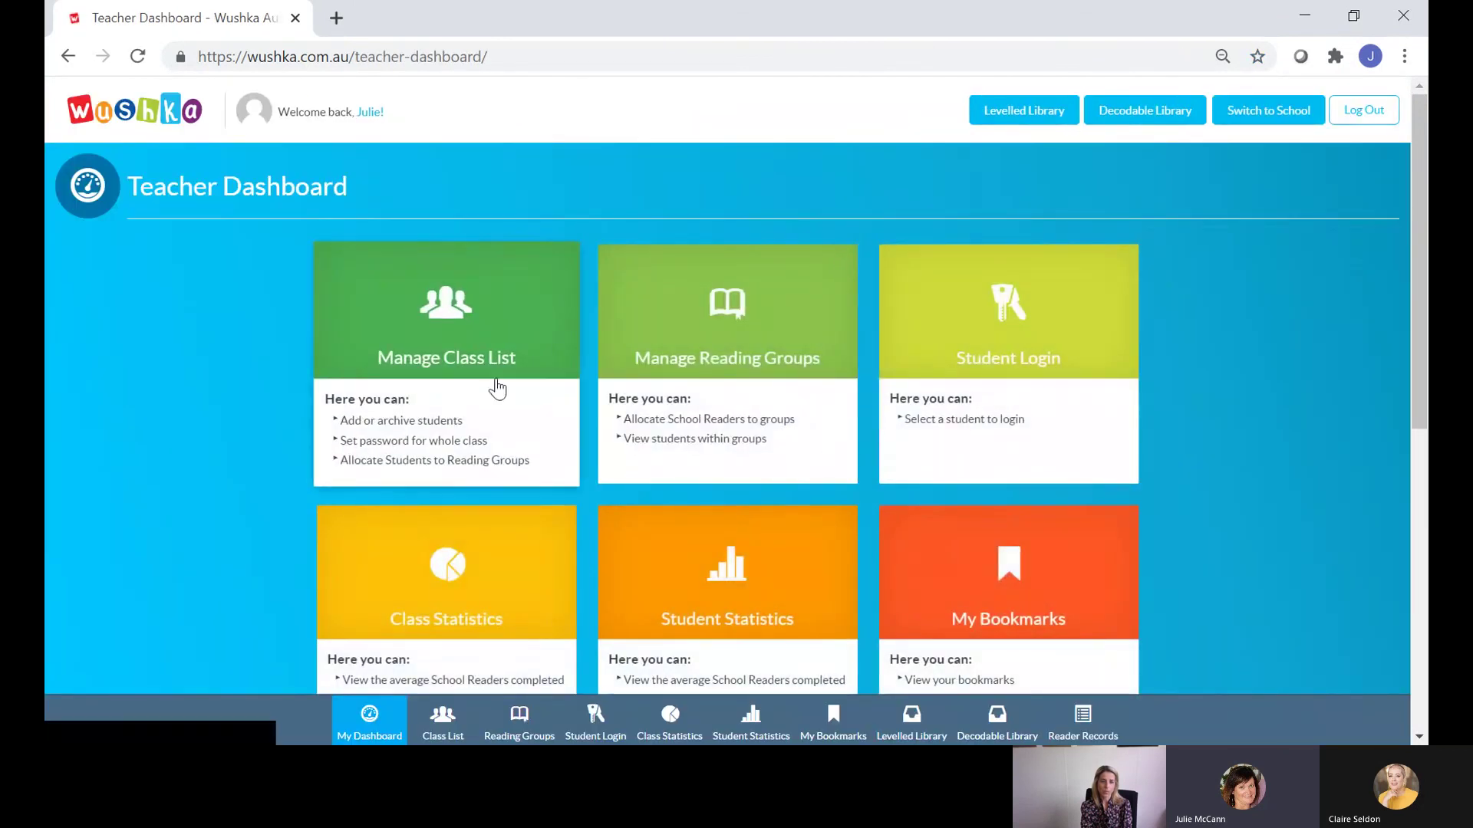
click(487, 338)
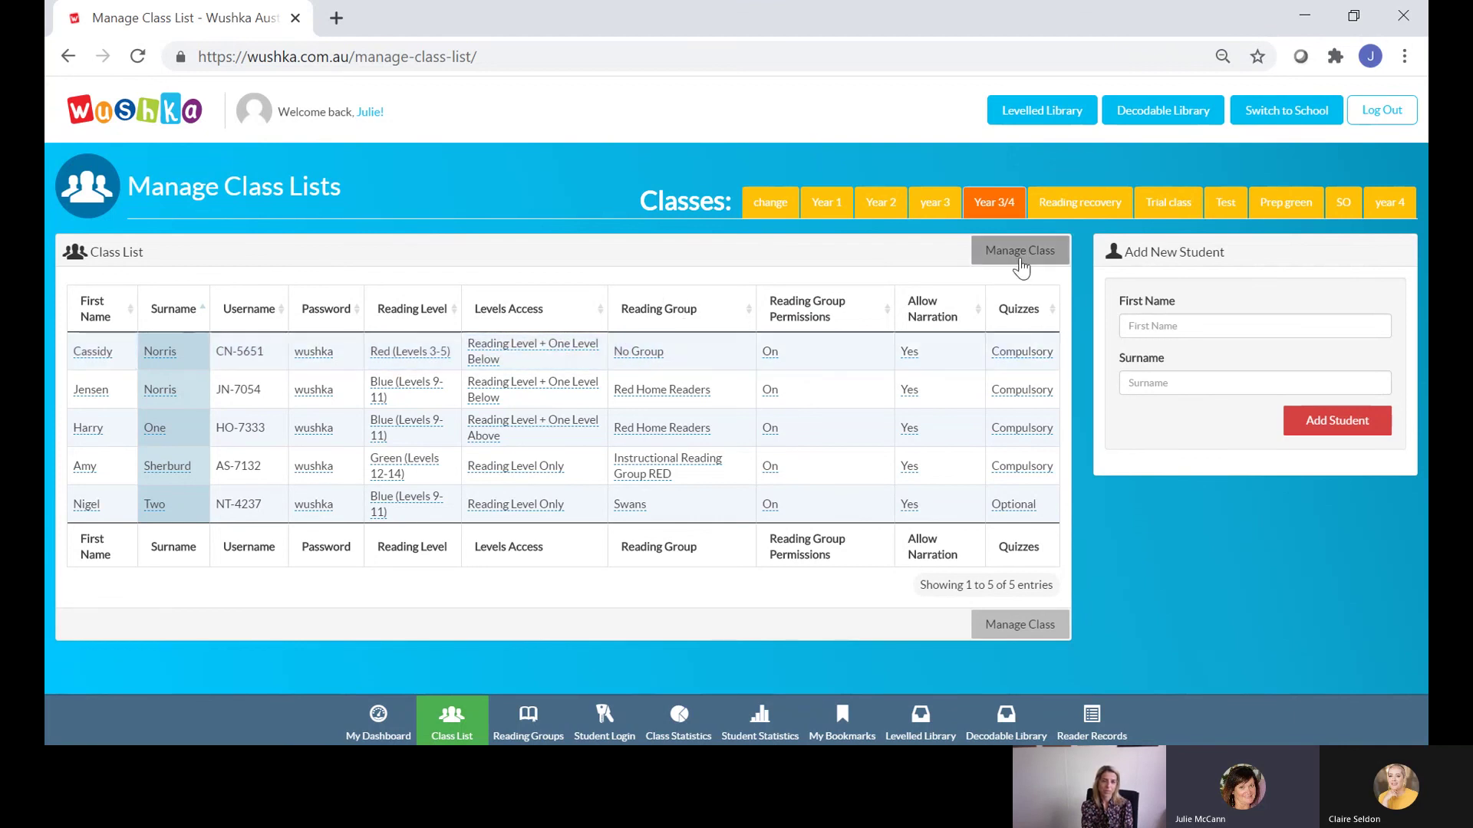
- Check the existing reading groups via Manage Class's Create Reading Group form, then close it
click(1022, 253)
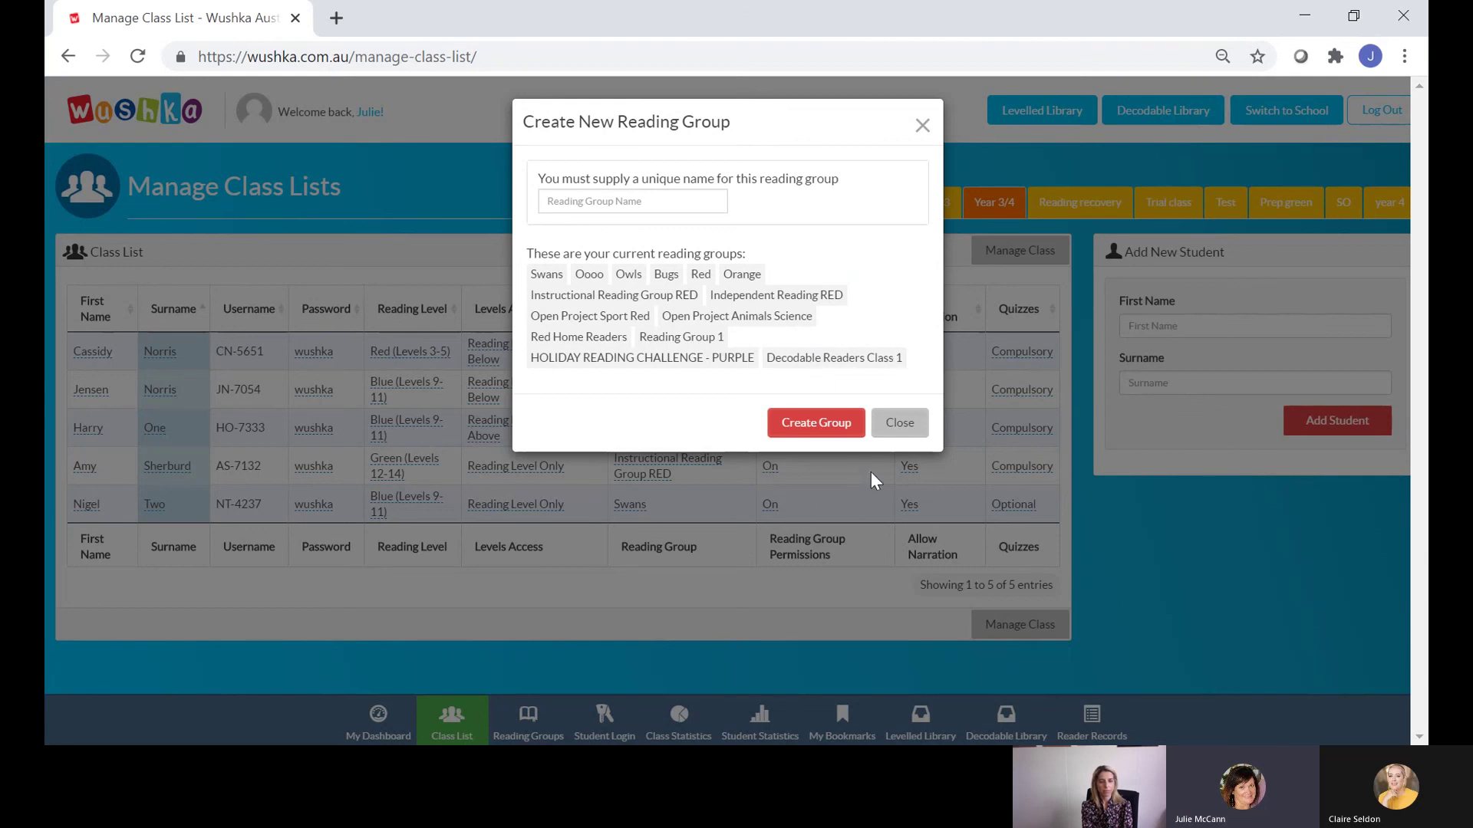
click(905, 425)
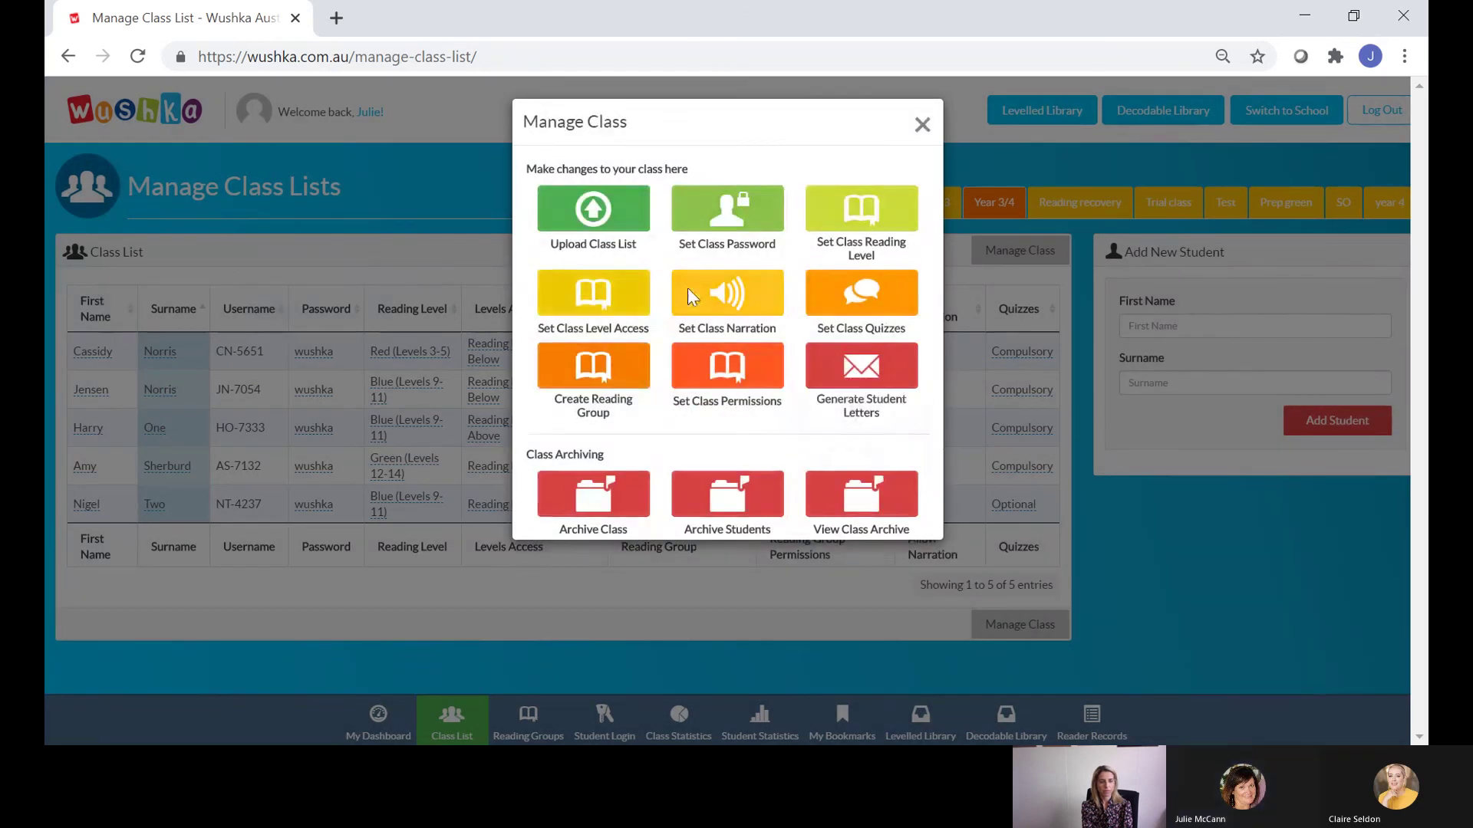
click(922, 124)
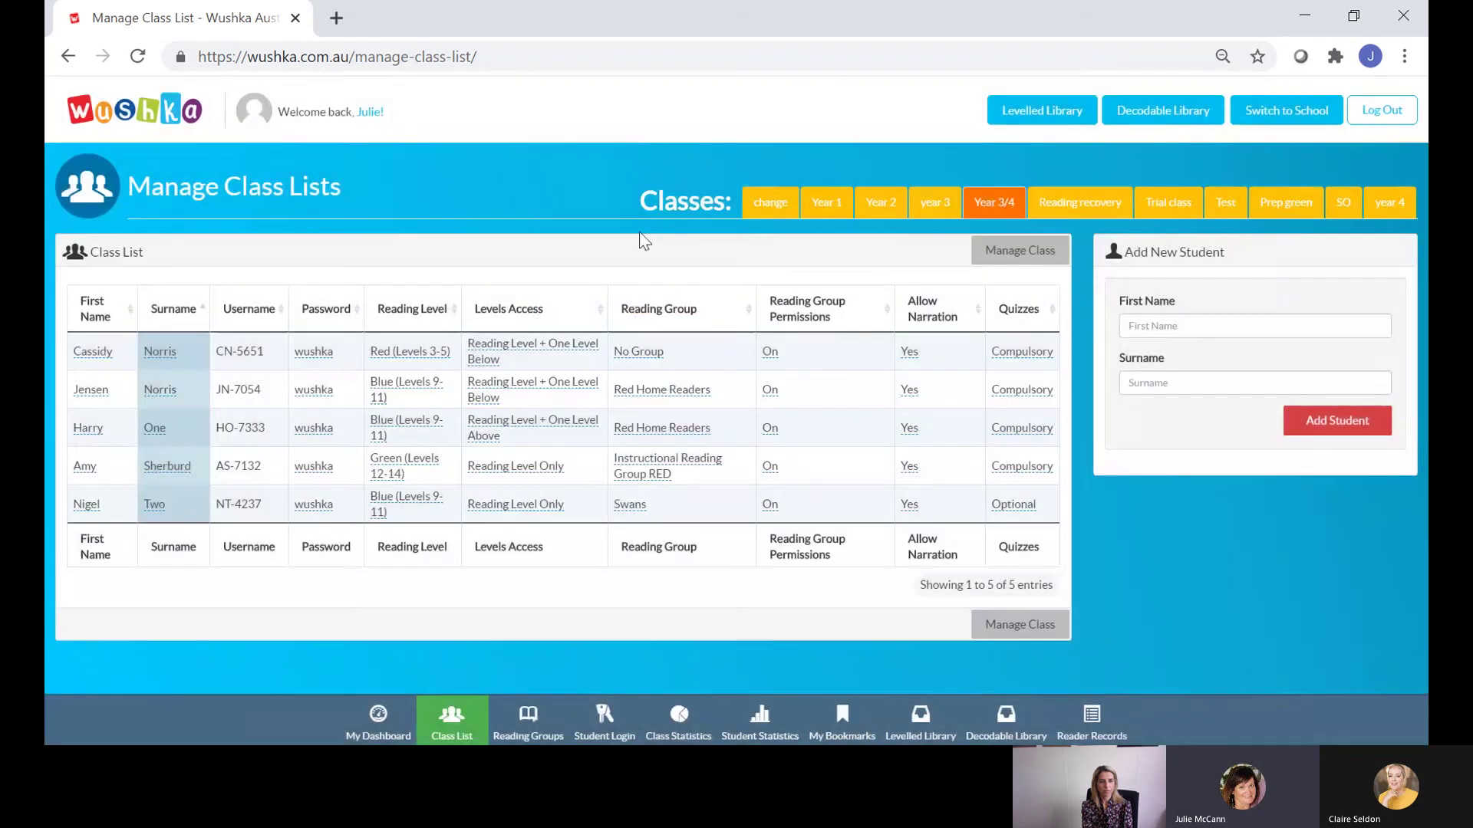
- Assign the first student to the Decodable Readers Class 1 reading group
click(649, 353)
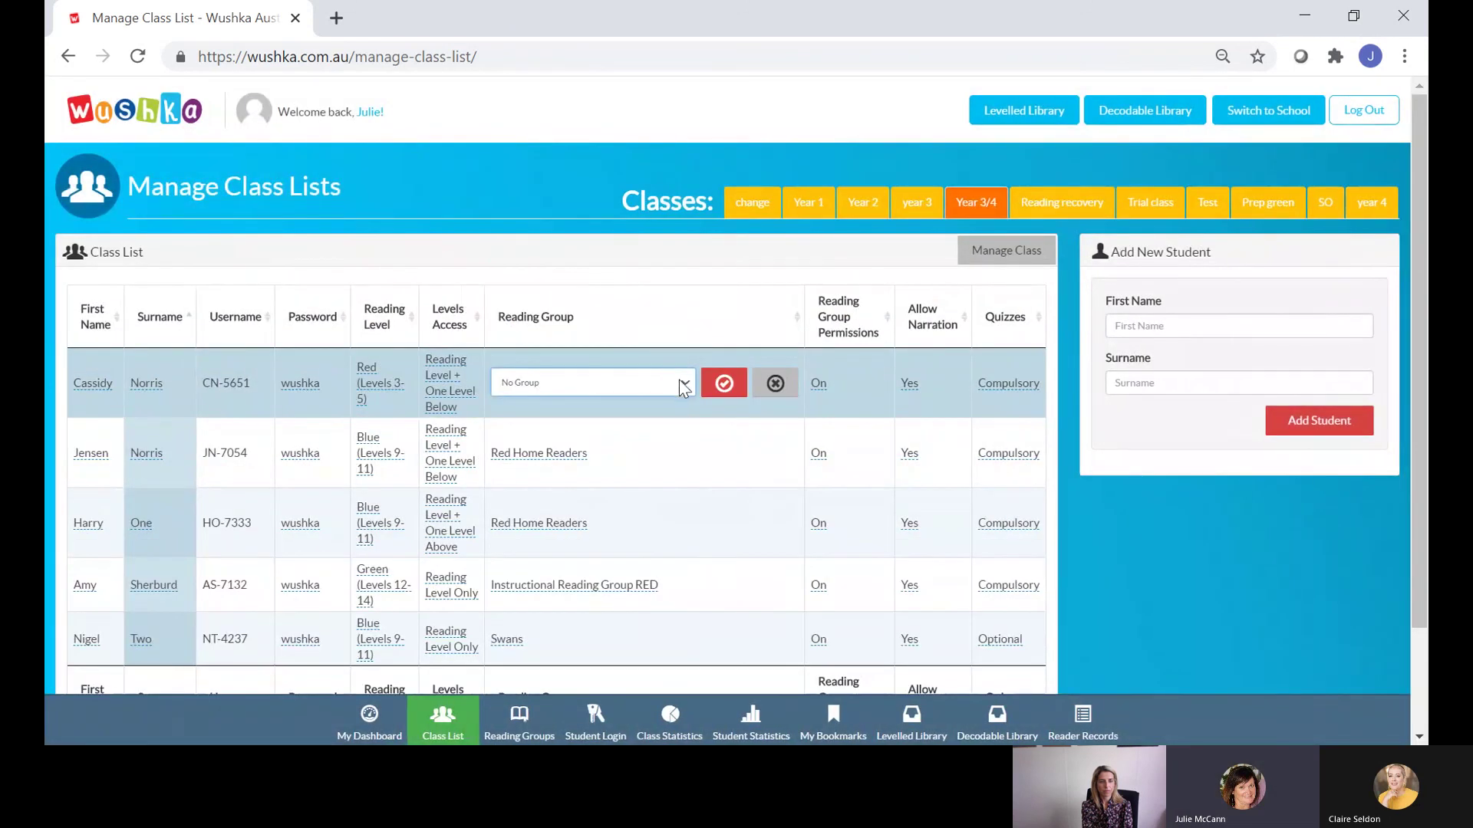
click(617, 557)
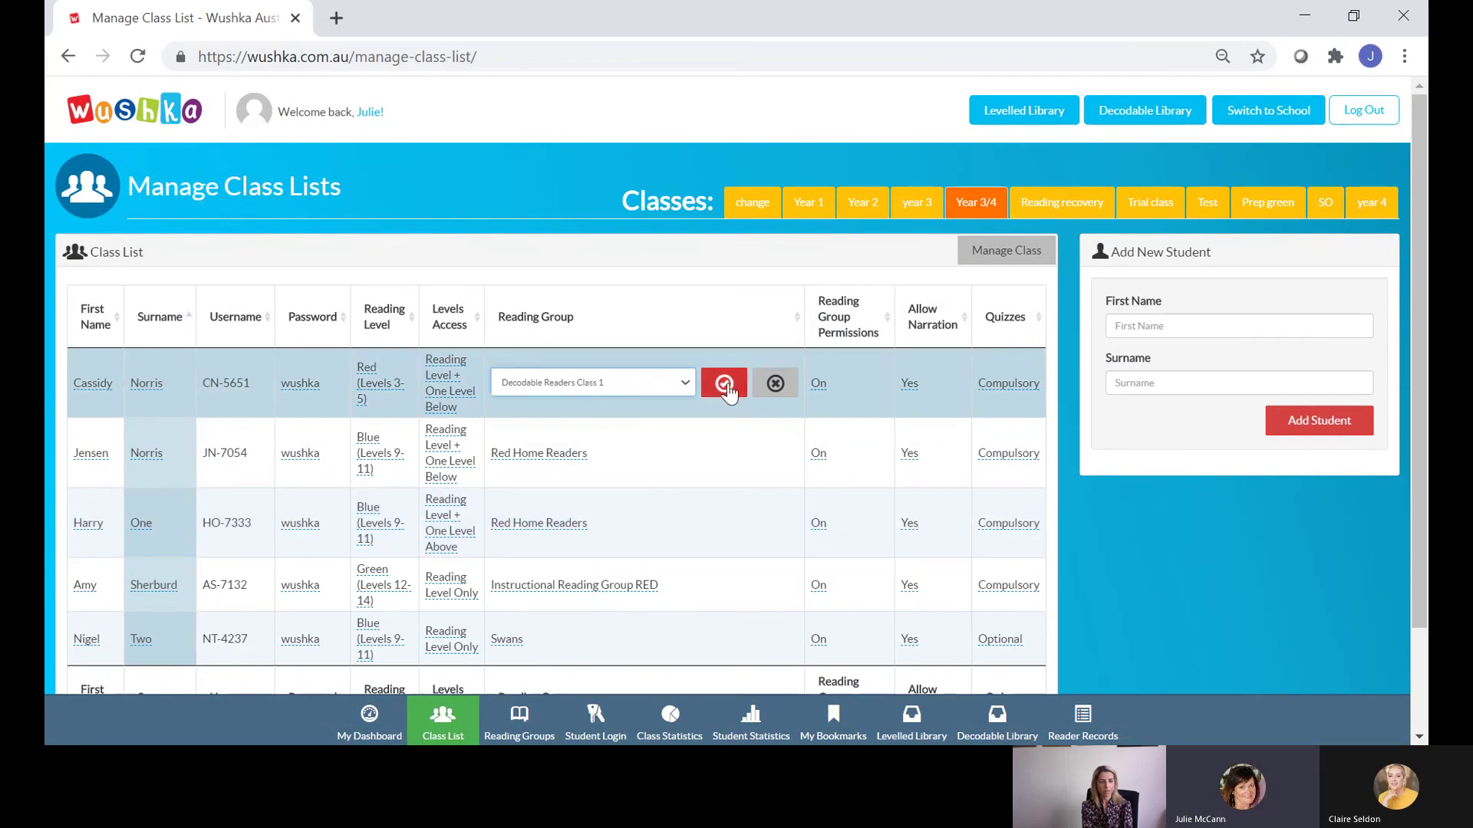
click(724, 383)
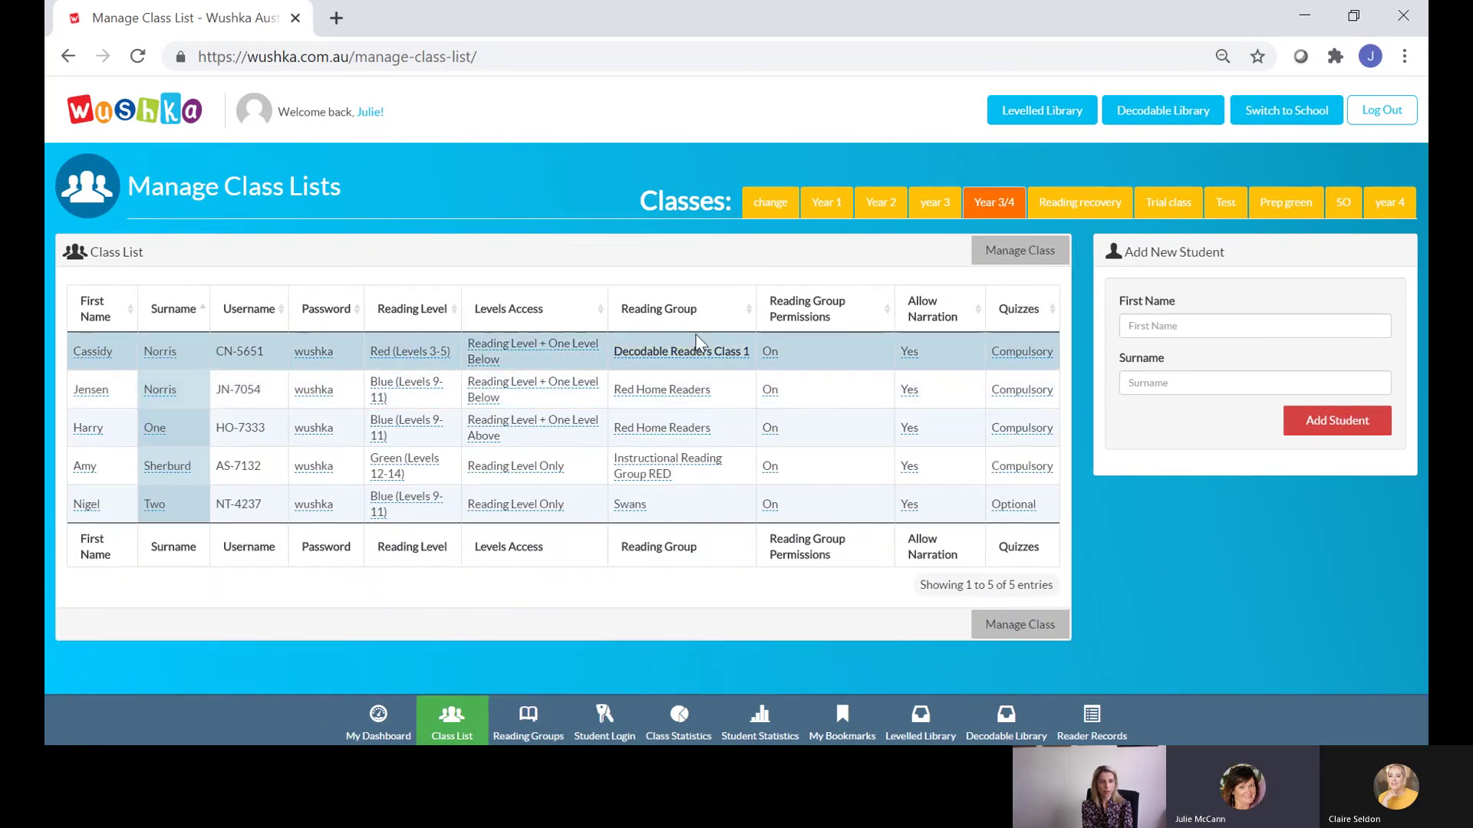
- Select the Decodable Readers Class 1 group on the Reading Groups page
click(537, 738)
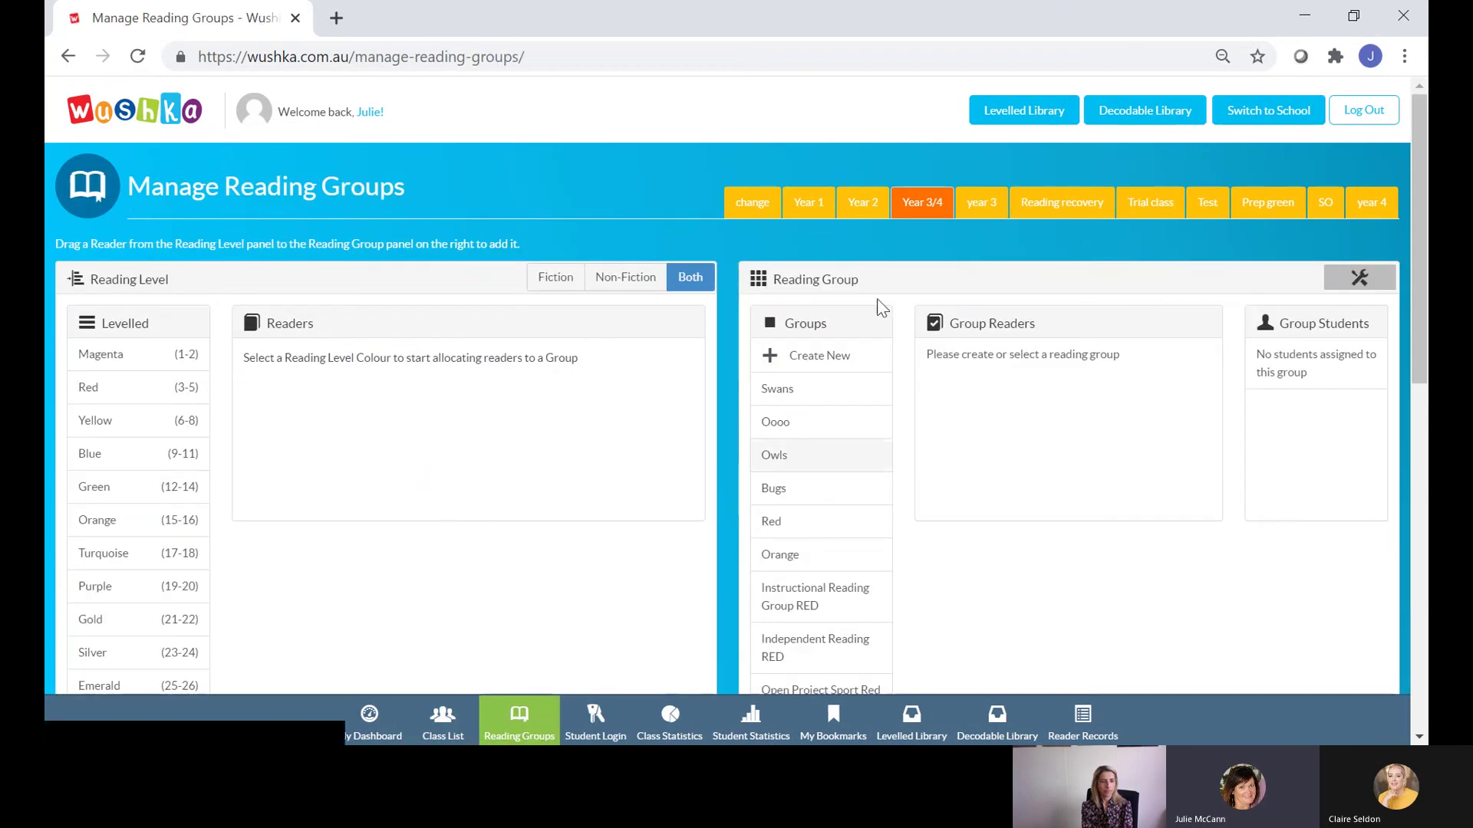
scroll(831, 576, down, 4)
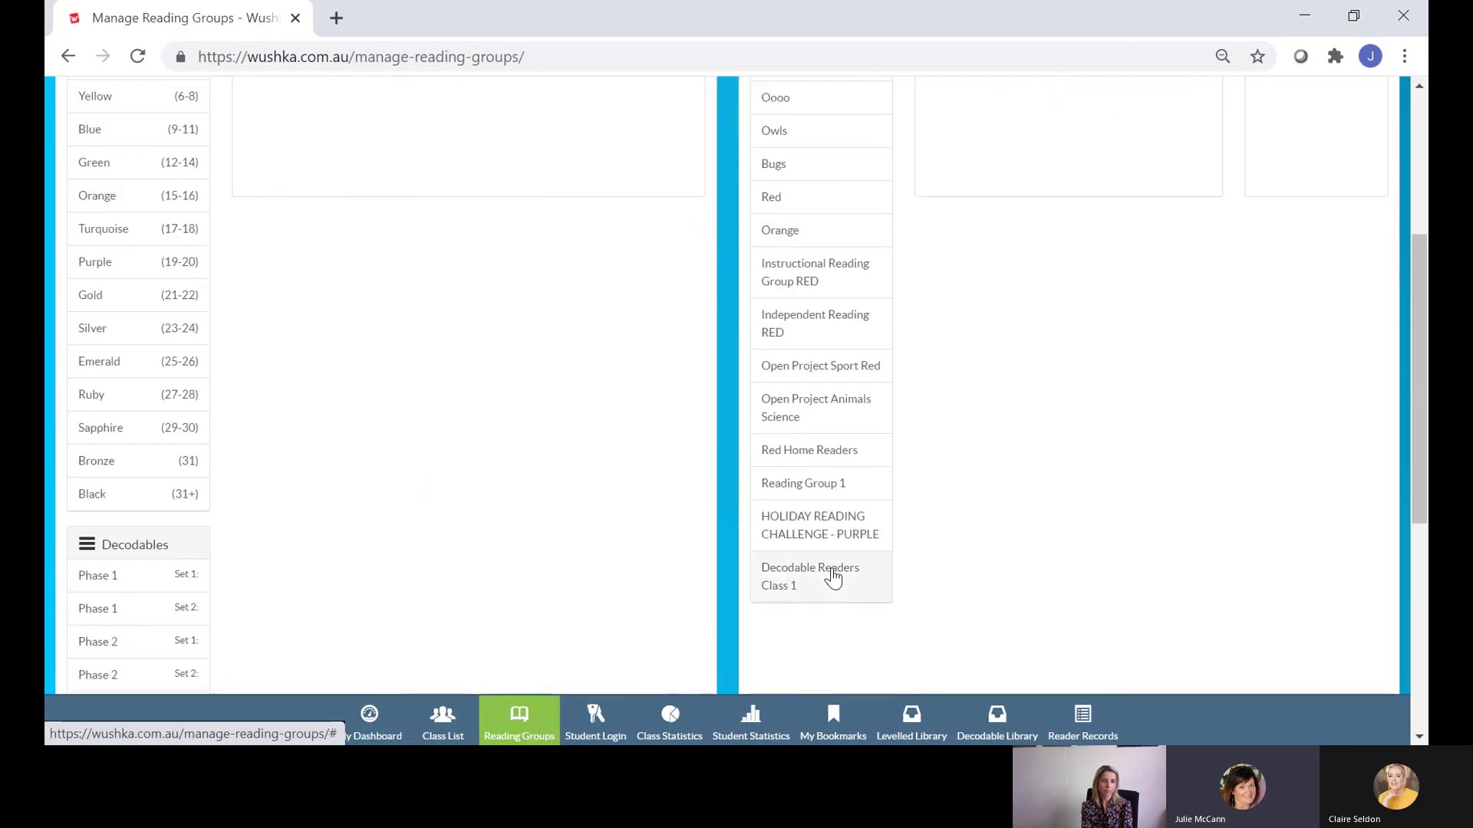
click(790, 567)
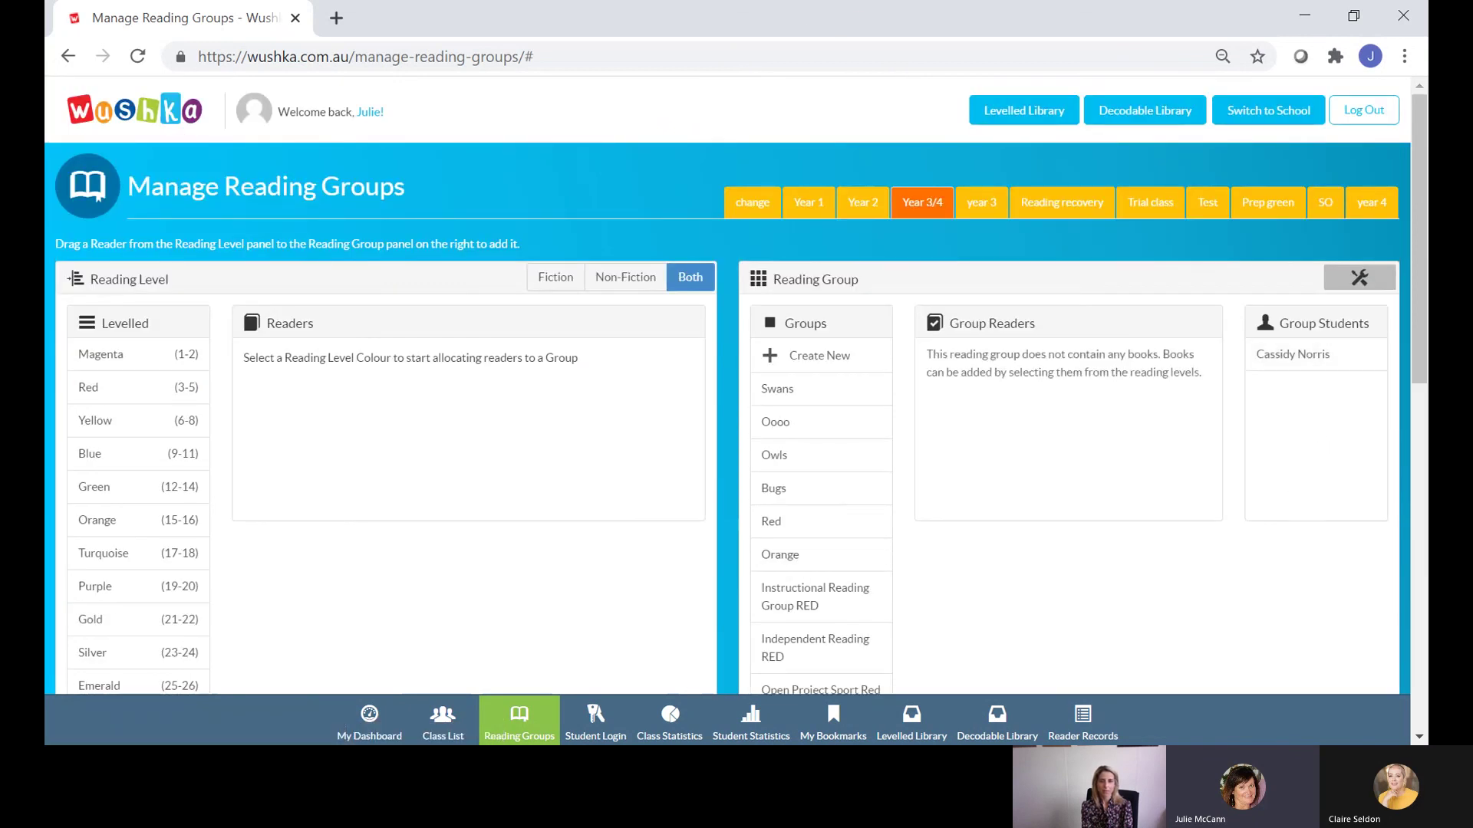
- Browse the Magenta levelled readers list
click(102, 364)
scroll(102, 367, down, 7)
scroll(101, 367, down, 3)
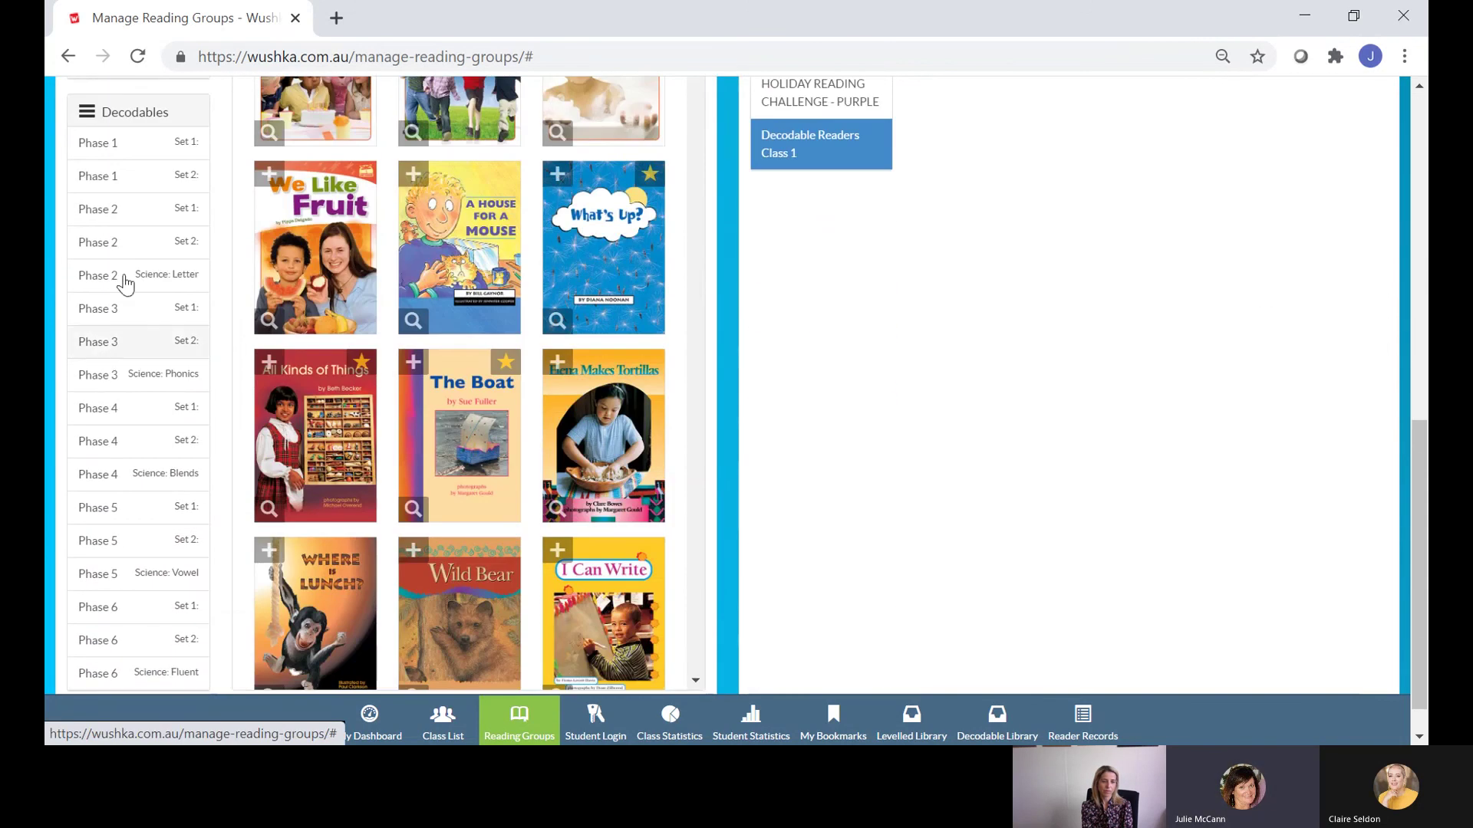
scroll(91, 384, down, 1)
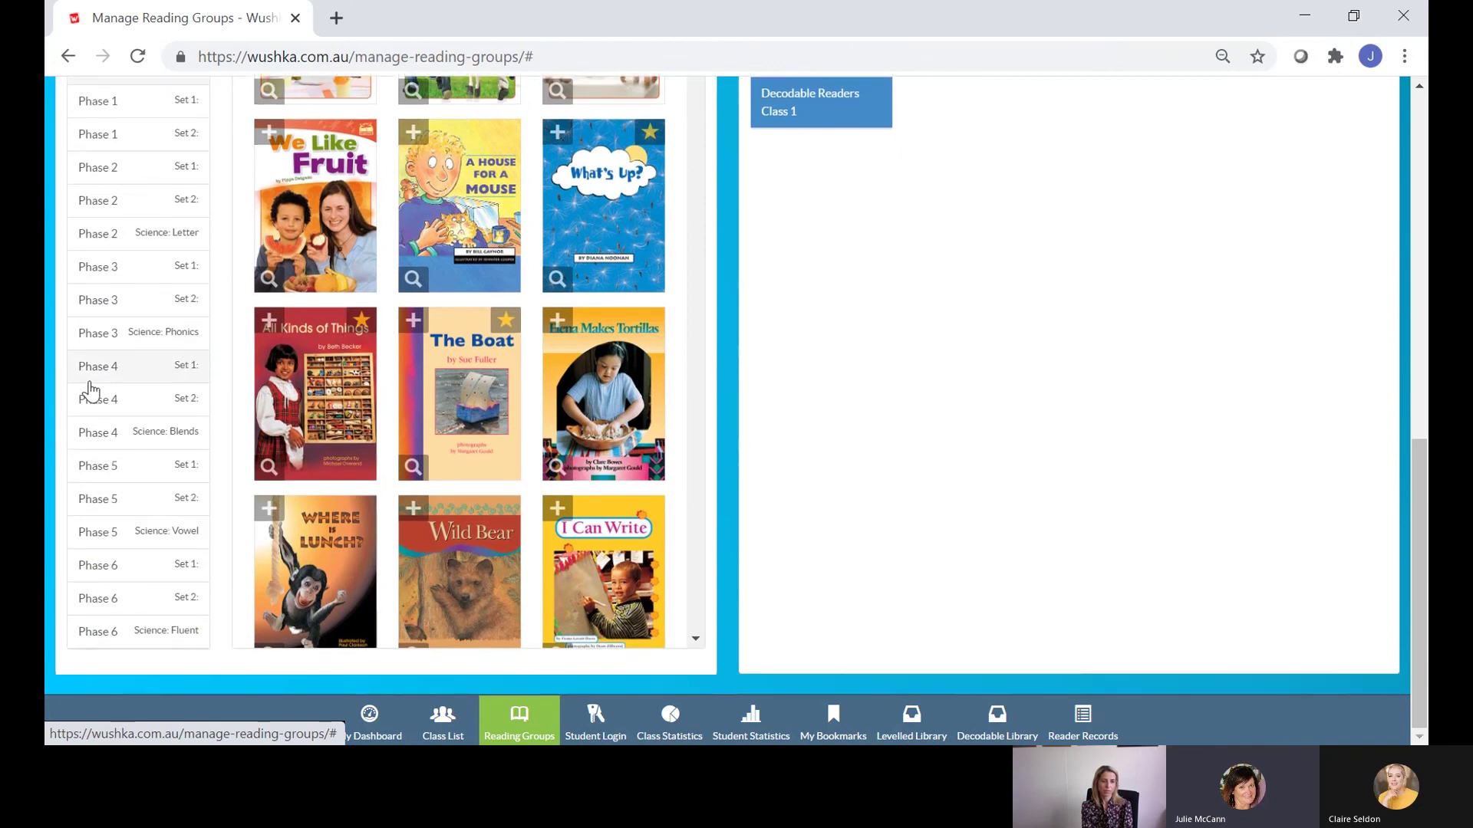
scroll(91, 406, up, 3)
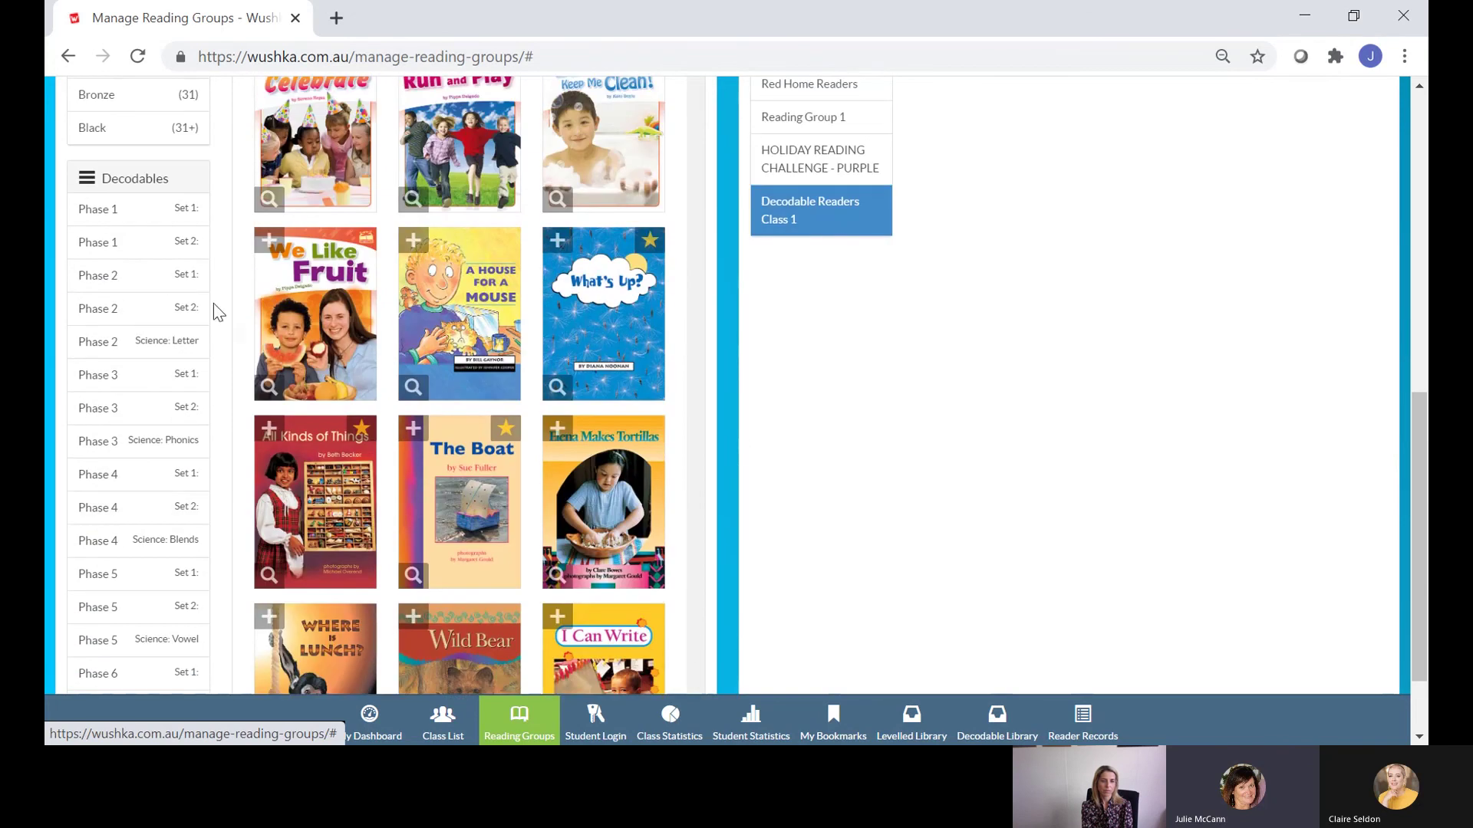
- Add I am Fit and The Log Hut from Decodables Phase 2 Set 1, then filter readers to non-fiction
click(107, 282)
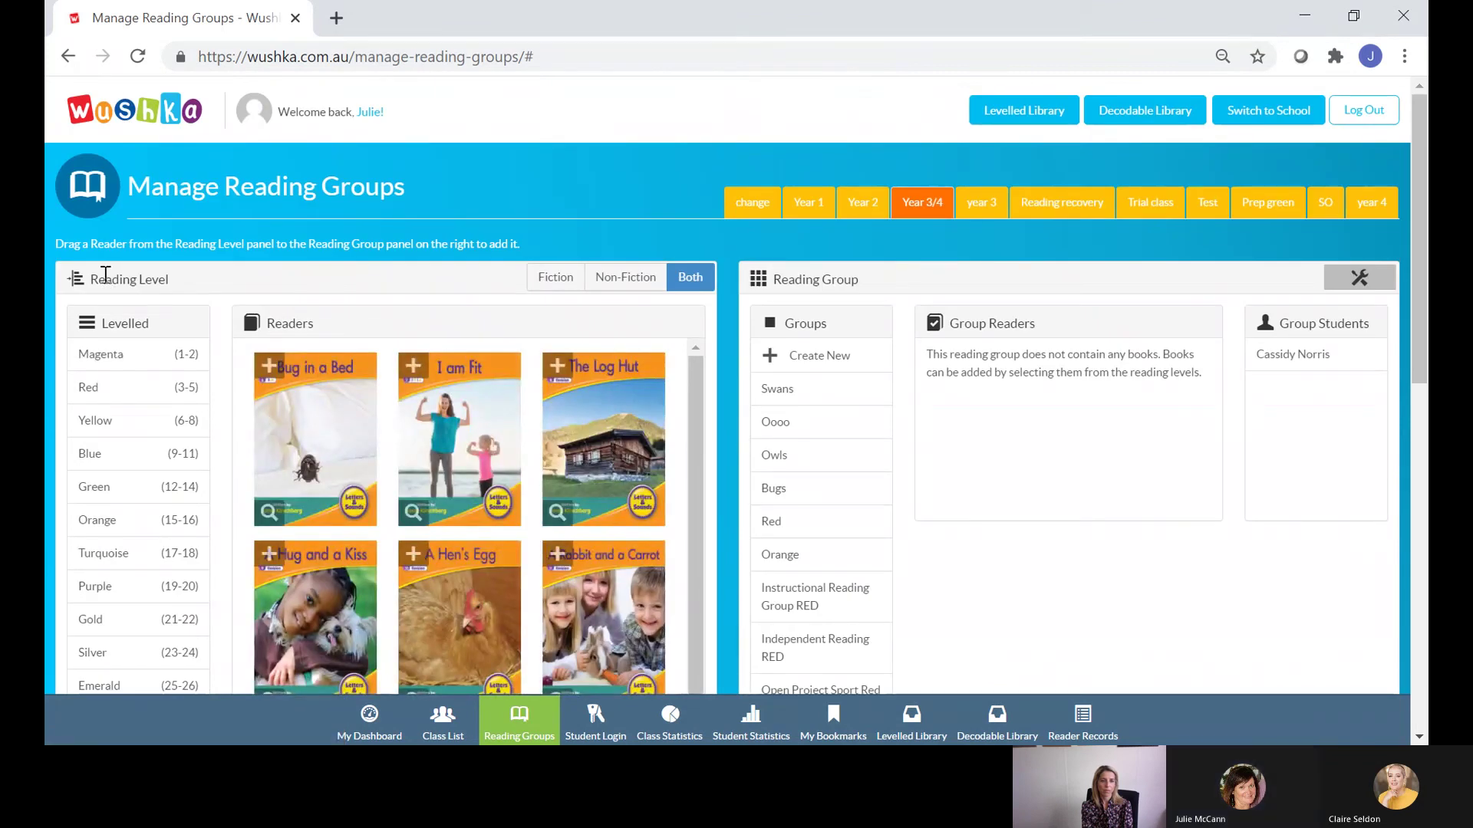
scroll(444, 481, down, 5)
scroll(445, 480, down, 5)
scroll(445, 480, down, 5)
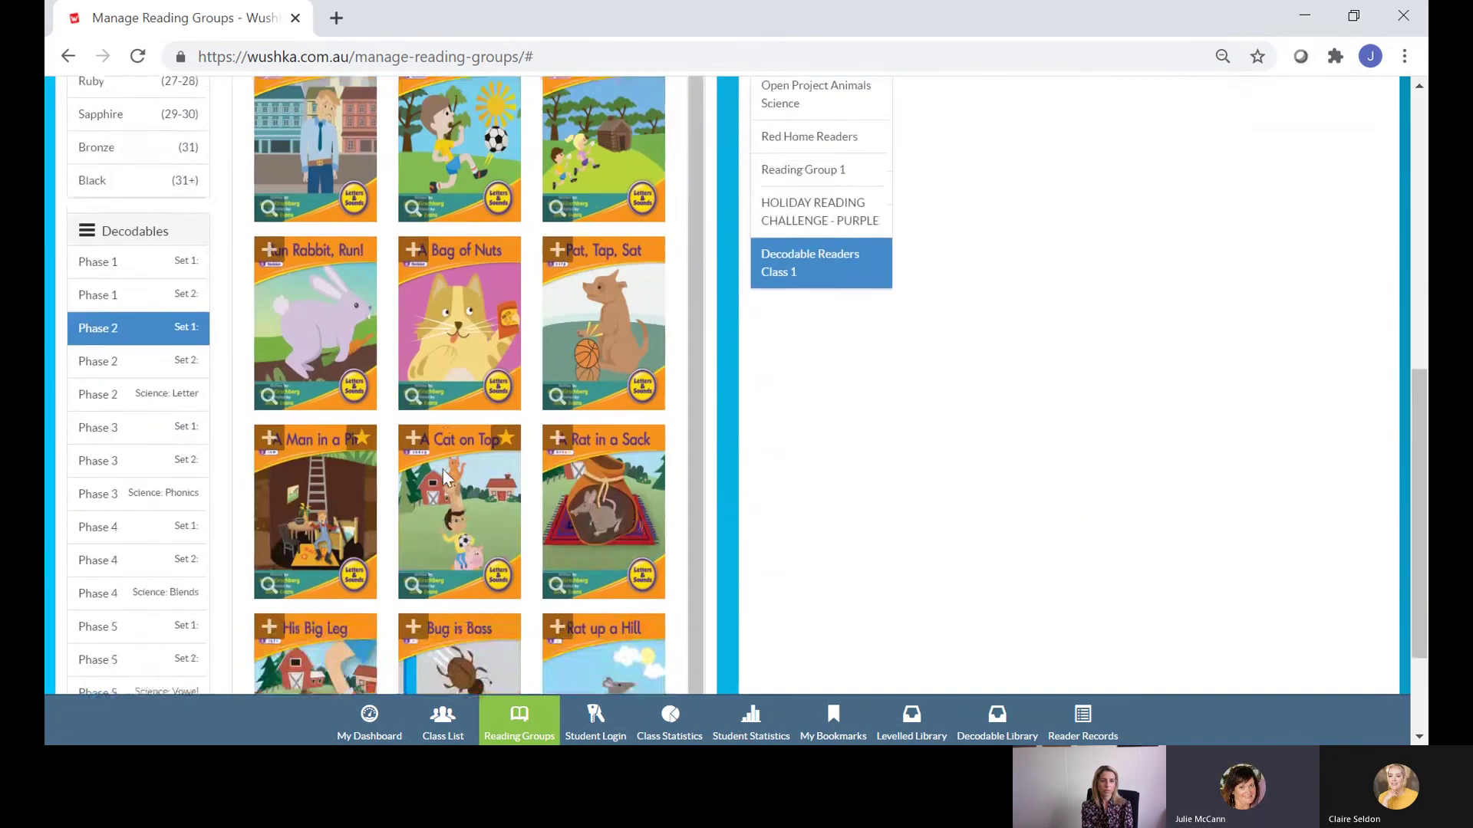
scroll(443, 477, up, 10)
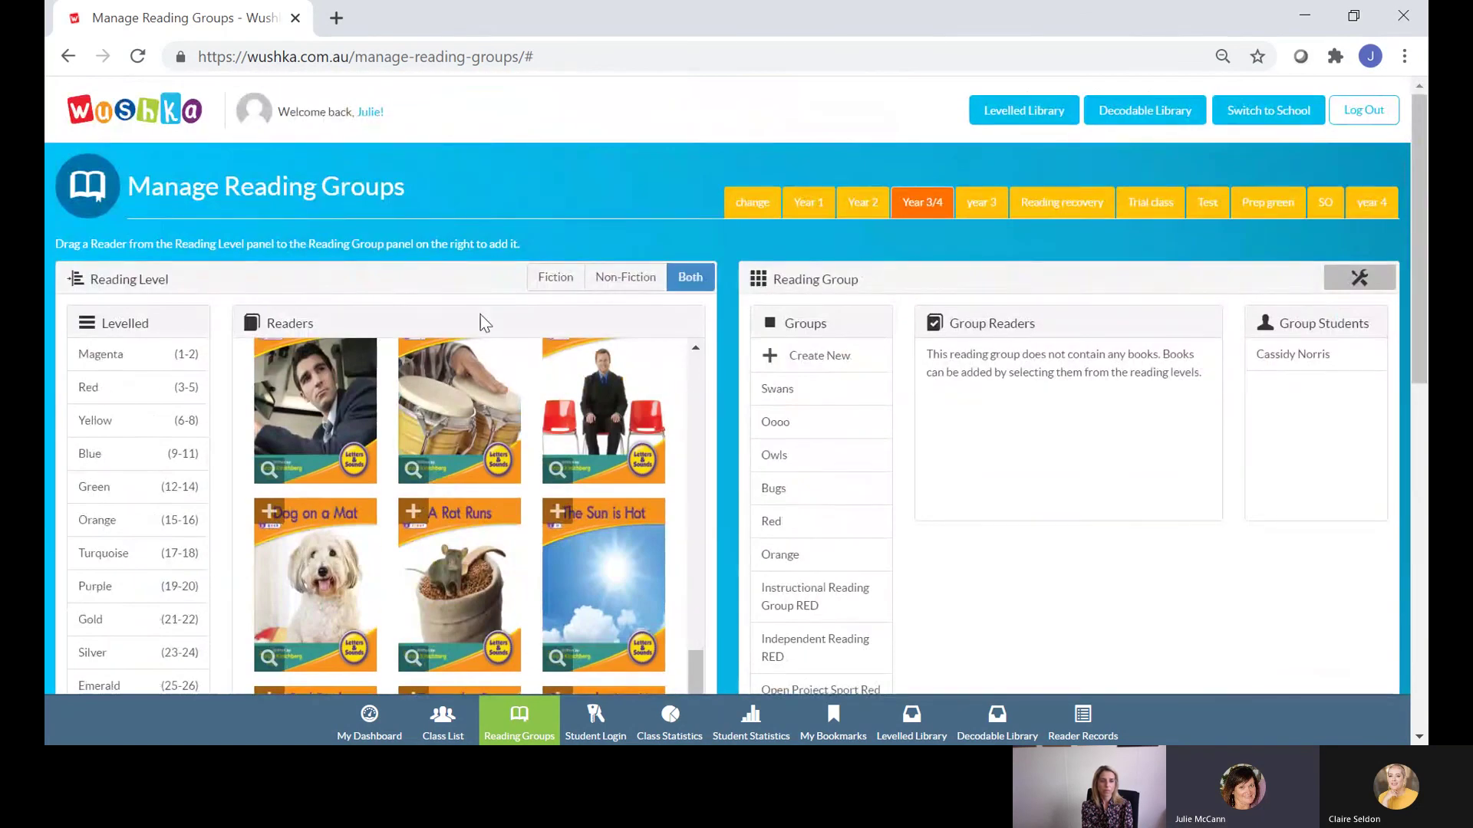
scroll(500, 497, up, 5)
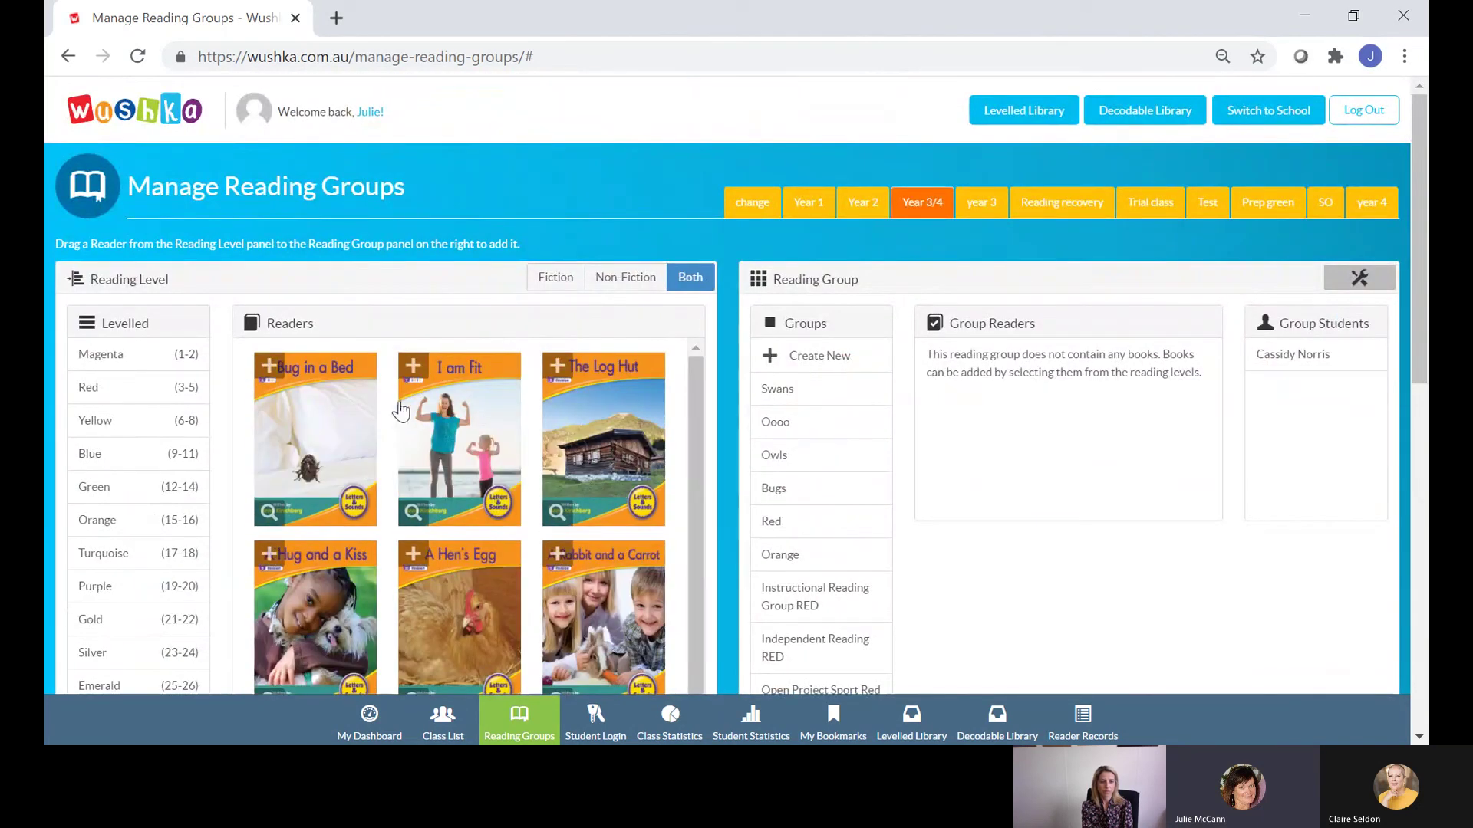
click(412, 368)
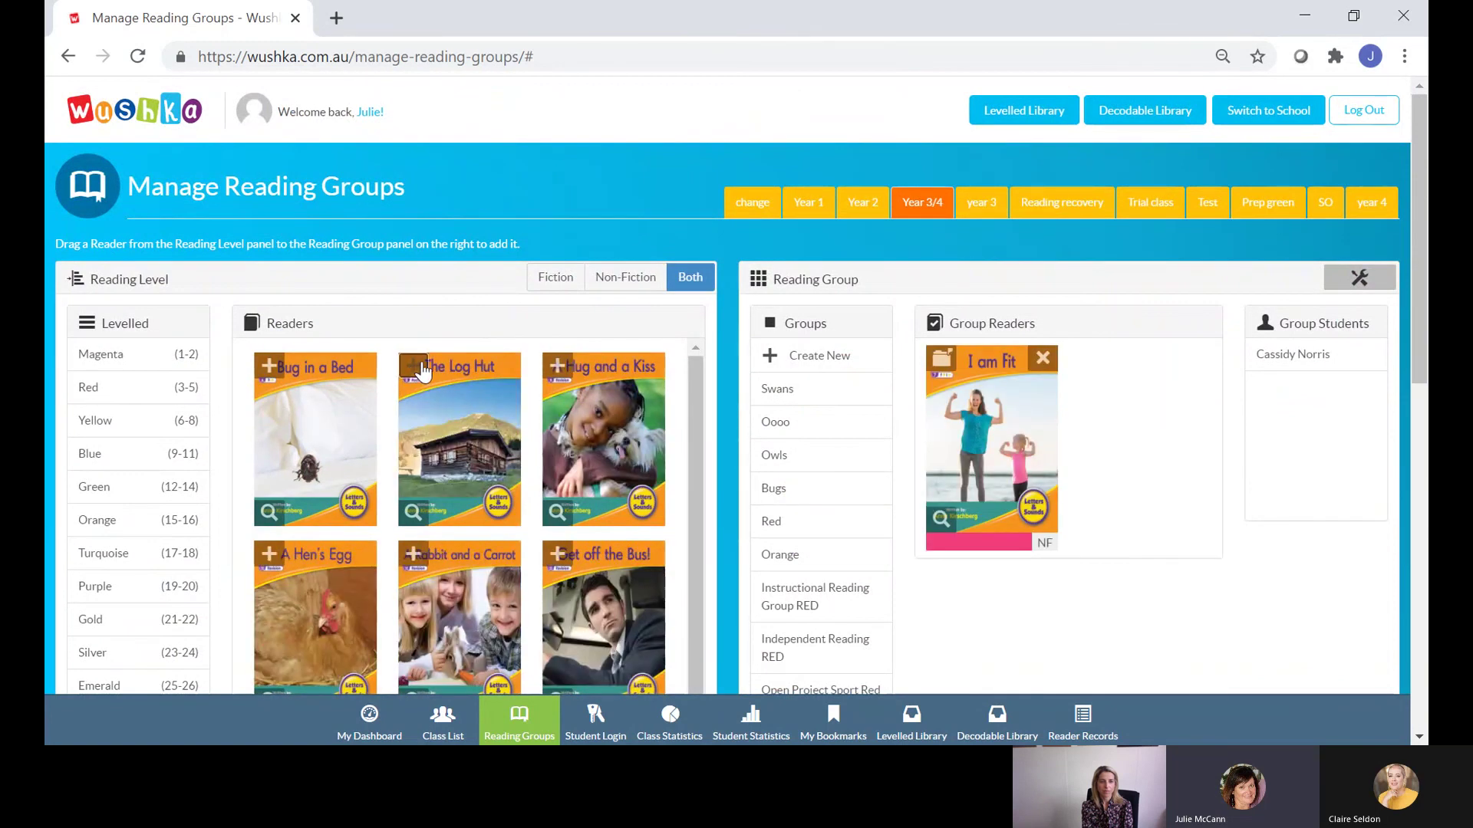
click(415, 368)
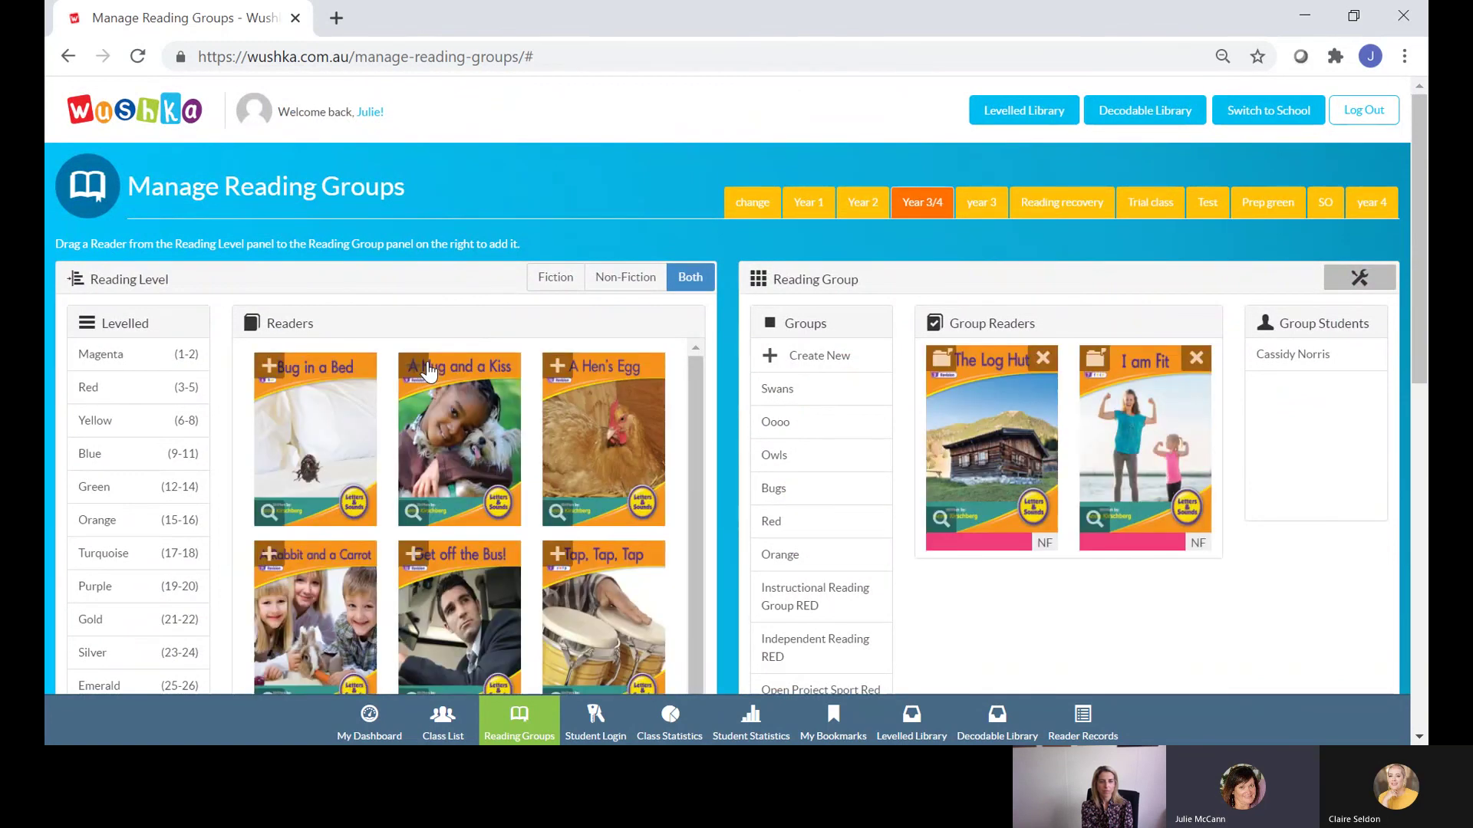
click(558, 279)
click(626, 279)
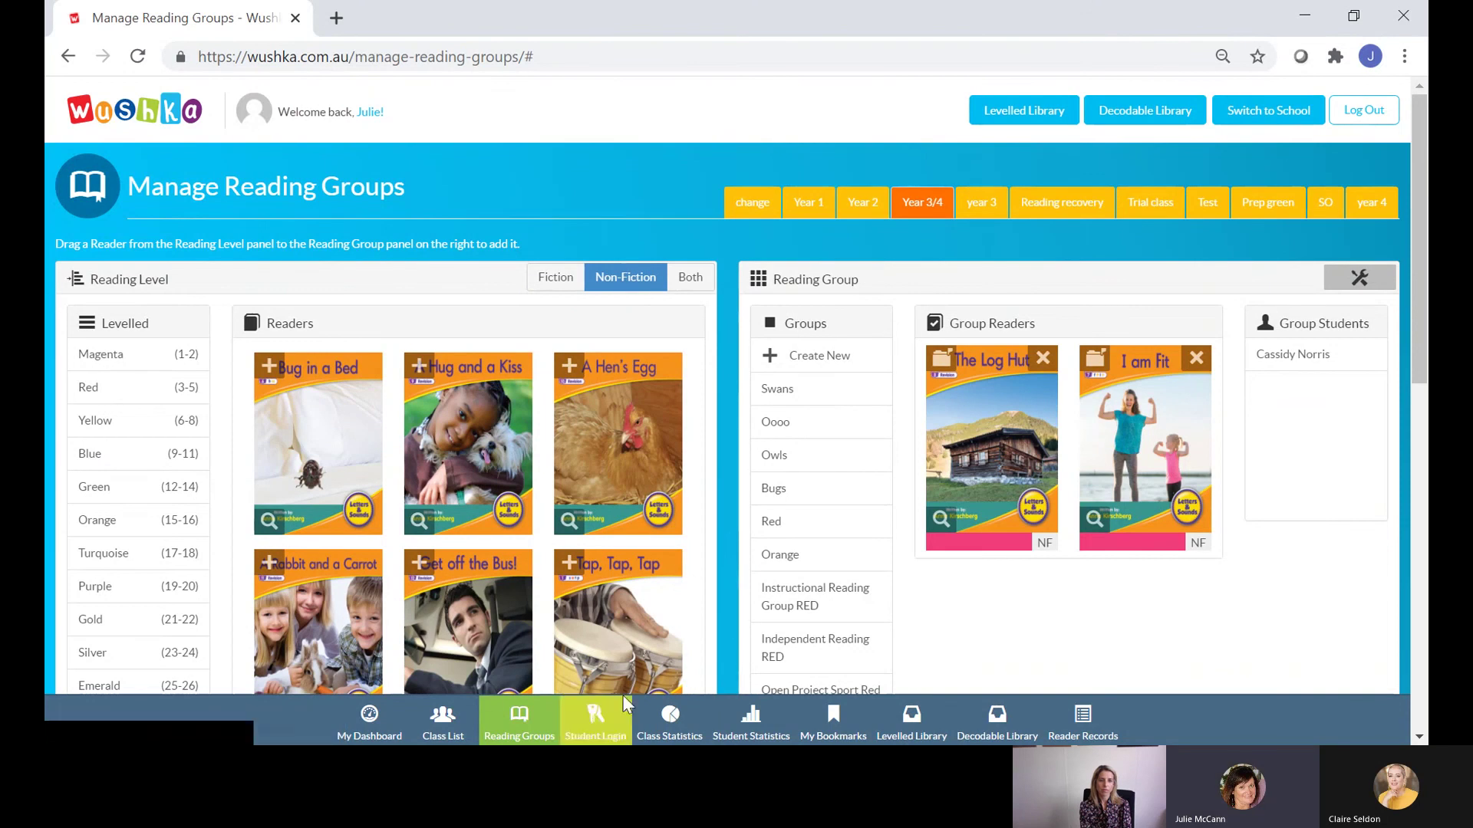
- Log in as the first student and open their Levelled Library
click(596, 729)
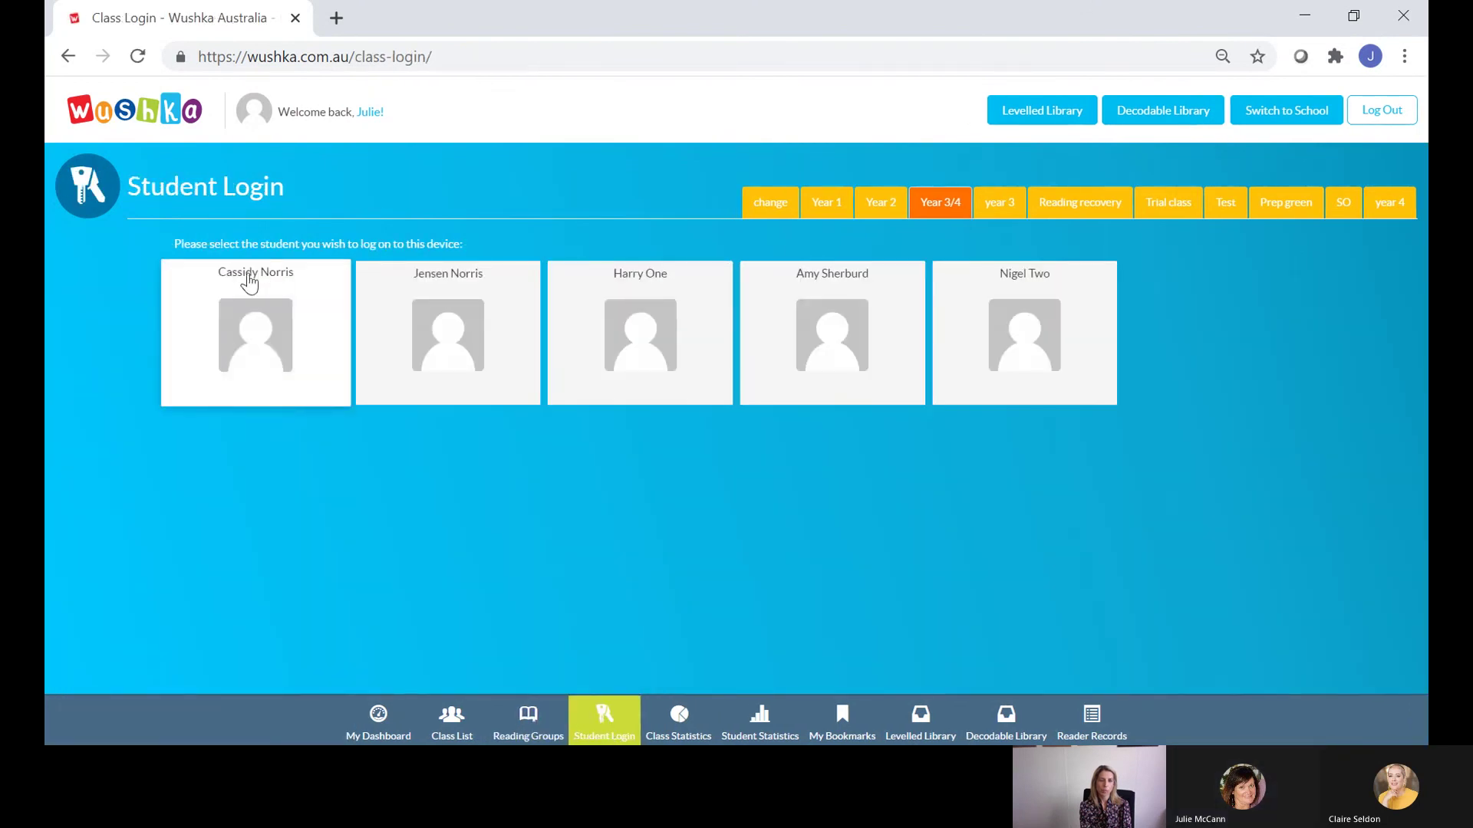
click(244, 288)
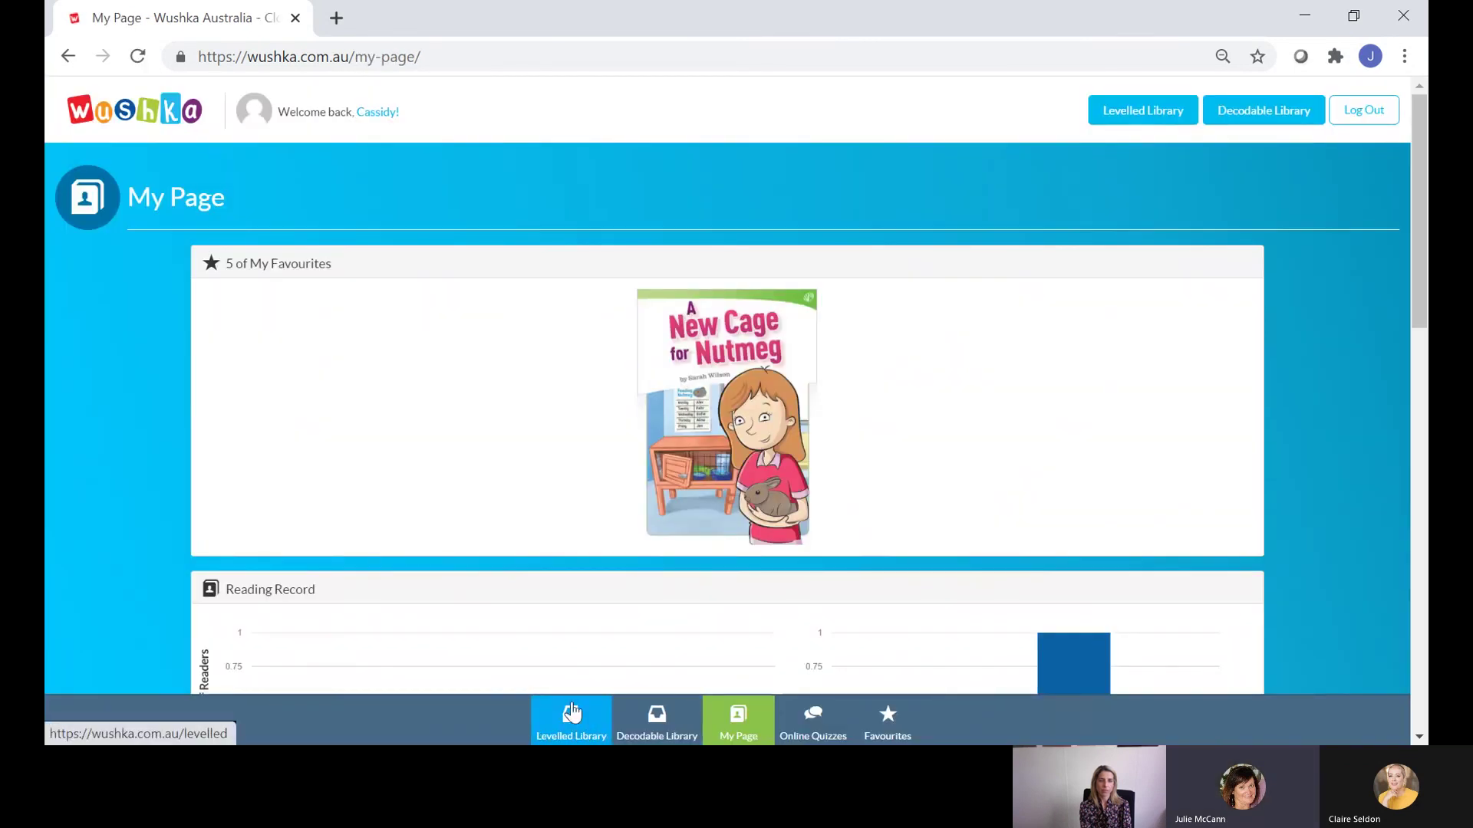
click(572, 714)
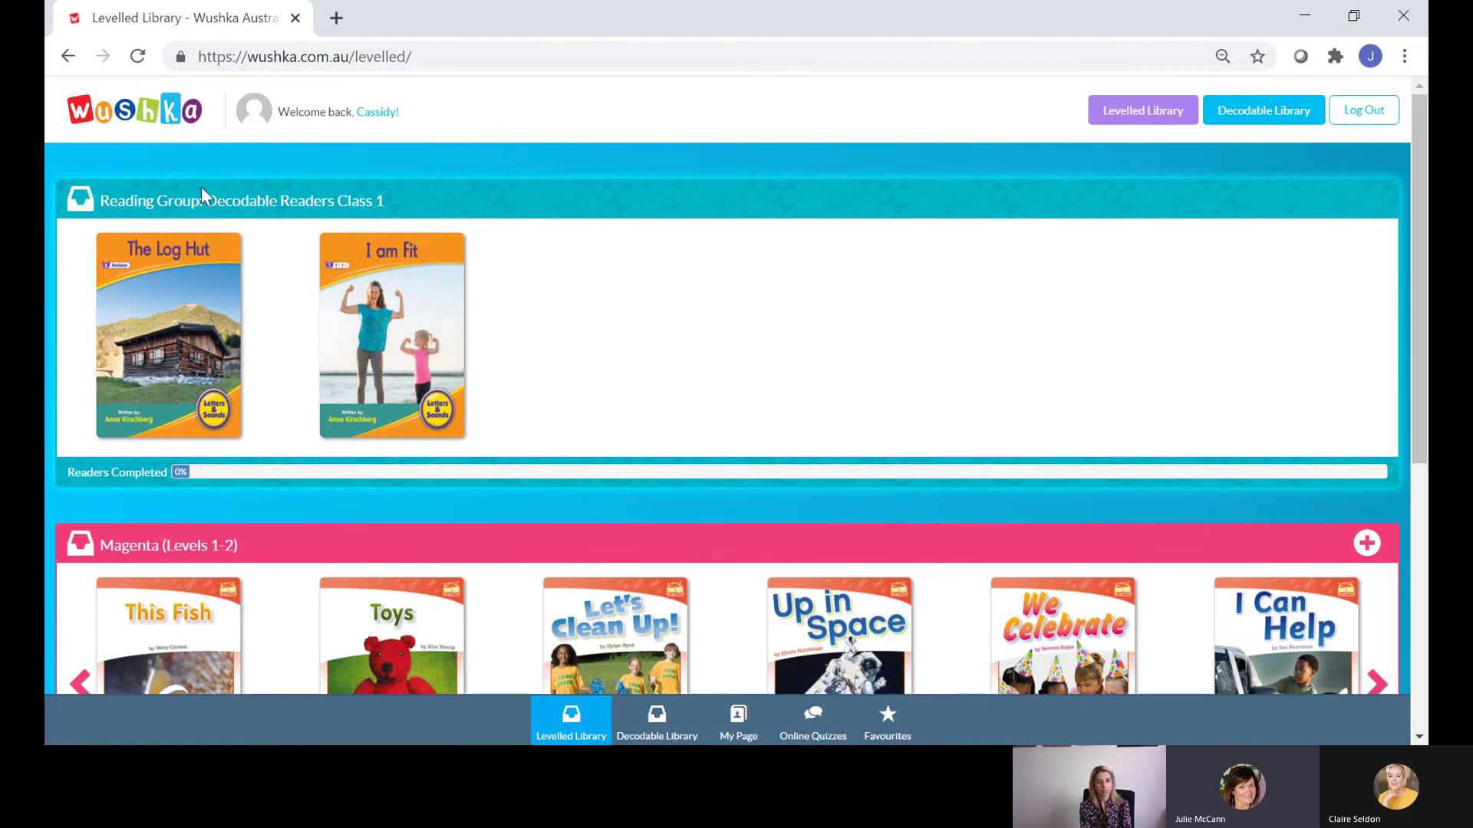
- Browse the Decodable Library shelf showing Decodable Readers Class 1 with The Log Hut and I am Fit
click(1269, 115)
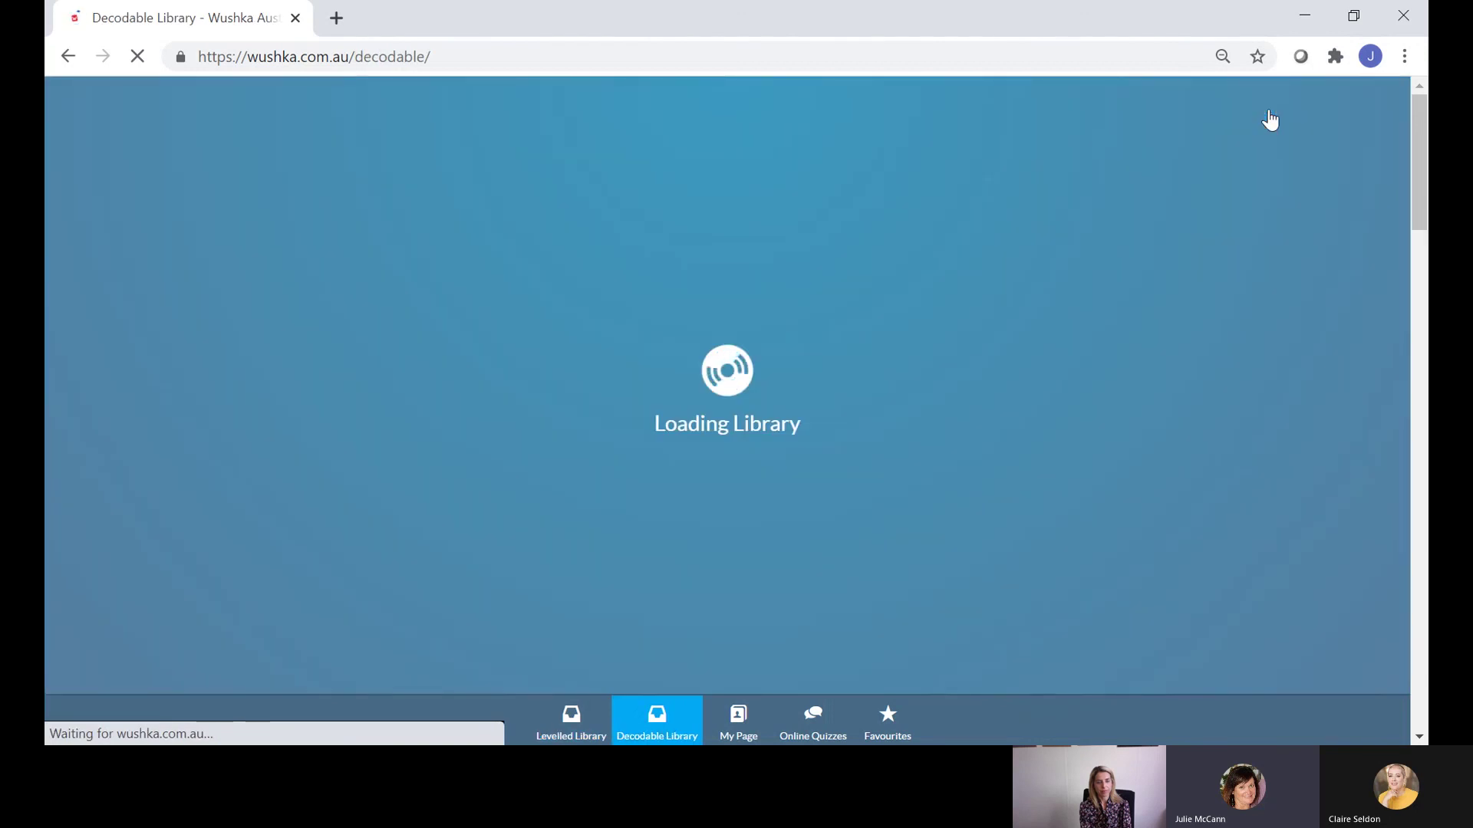
scroll(410, 339, up, 1)
scroll(495, 523, down, 15)
scroll(492, 523, up, 12)
scroll(493, 523, down, 20)
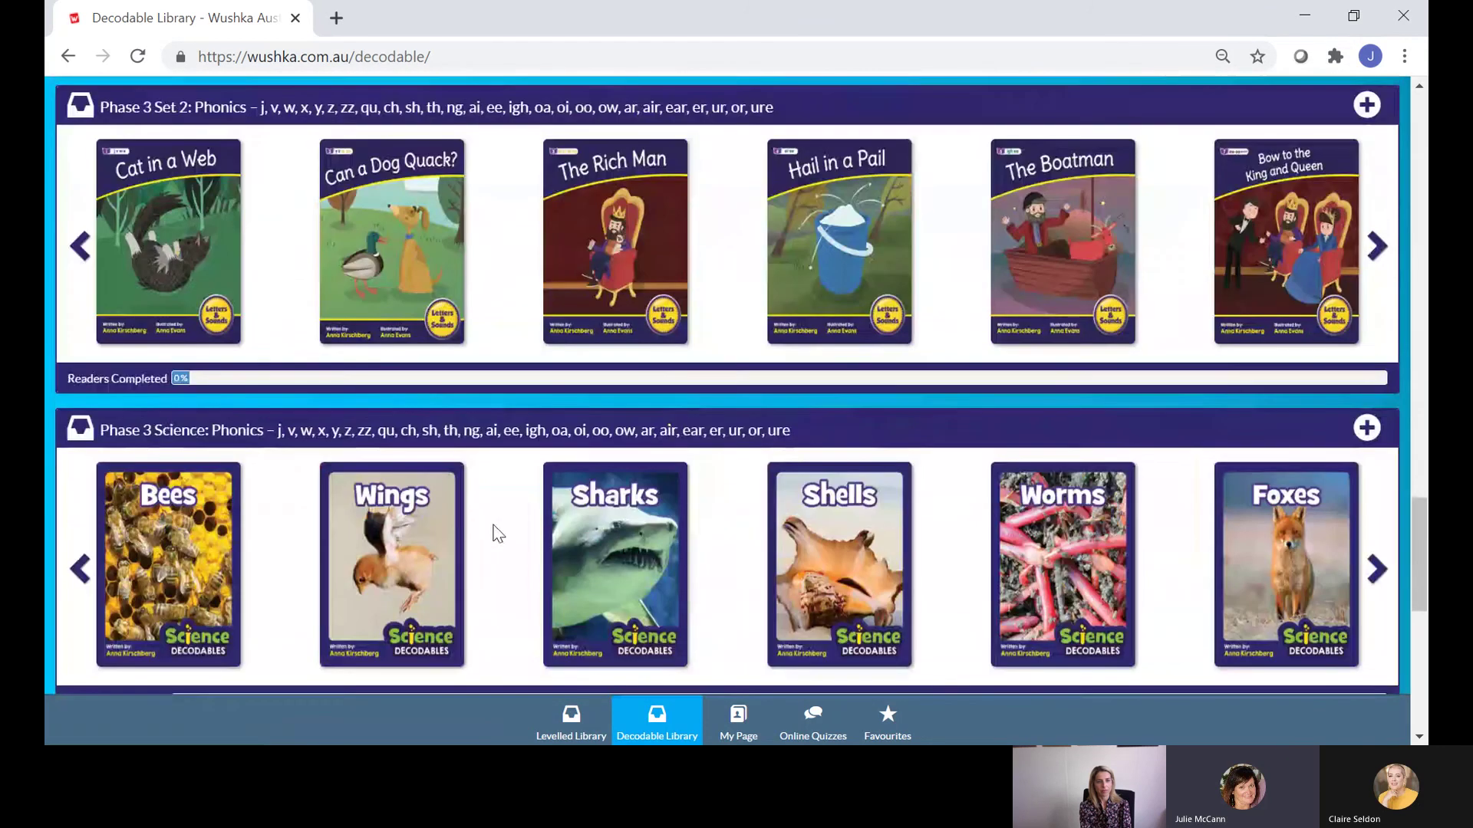
scroll(498, 533, down, 10)
scroll(496, 532, up, 20)
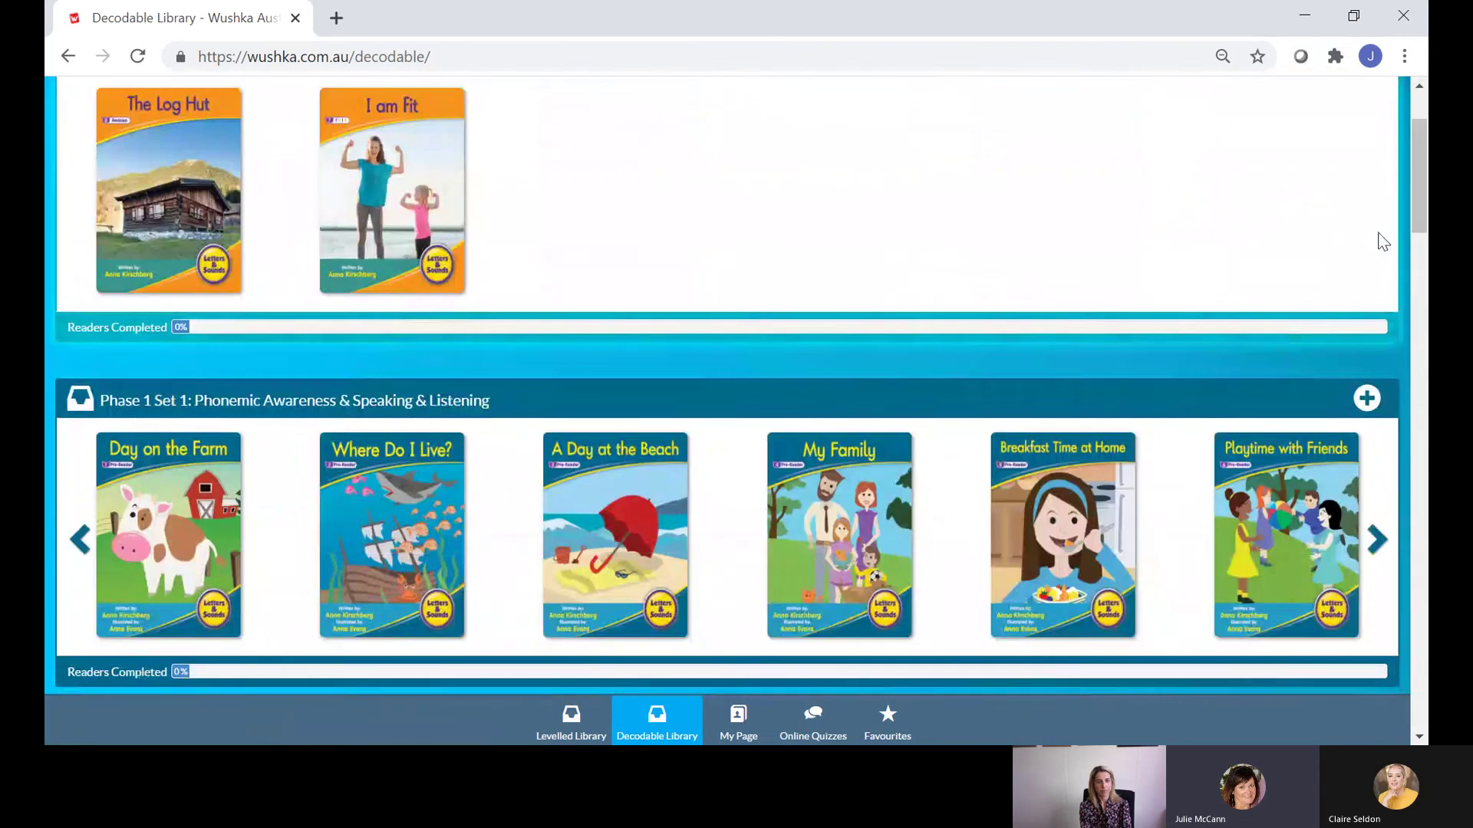
scroll(1350, 261, up, 2)
- Log out the student, log back in as the teacher, and open the Year 3/4 class list
click(1357, 112)
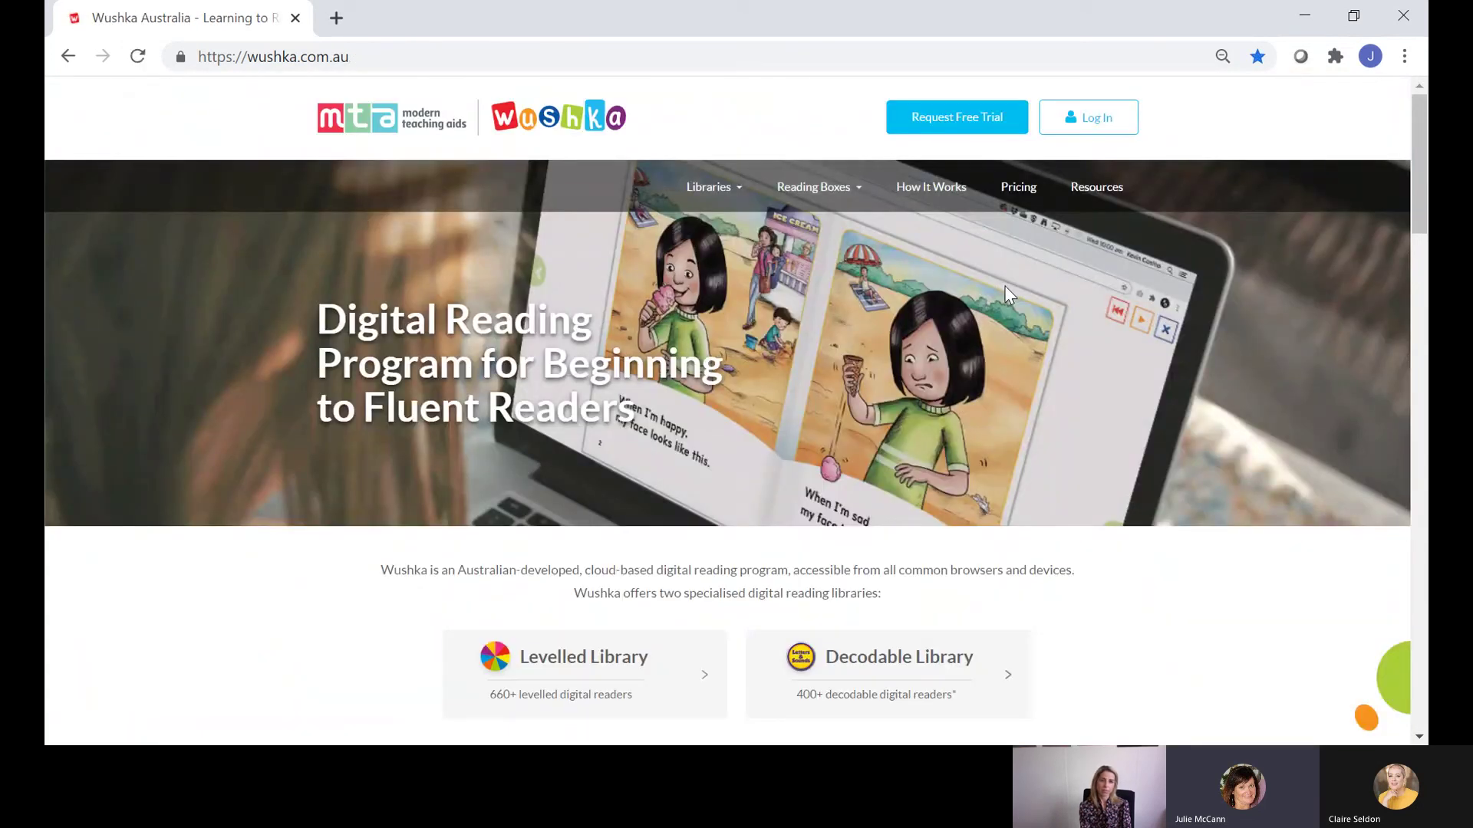
click(1104, 118)
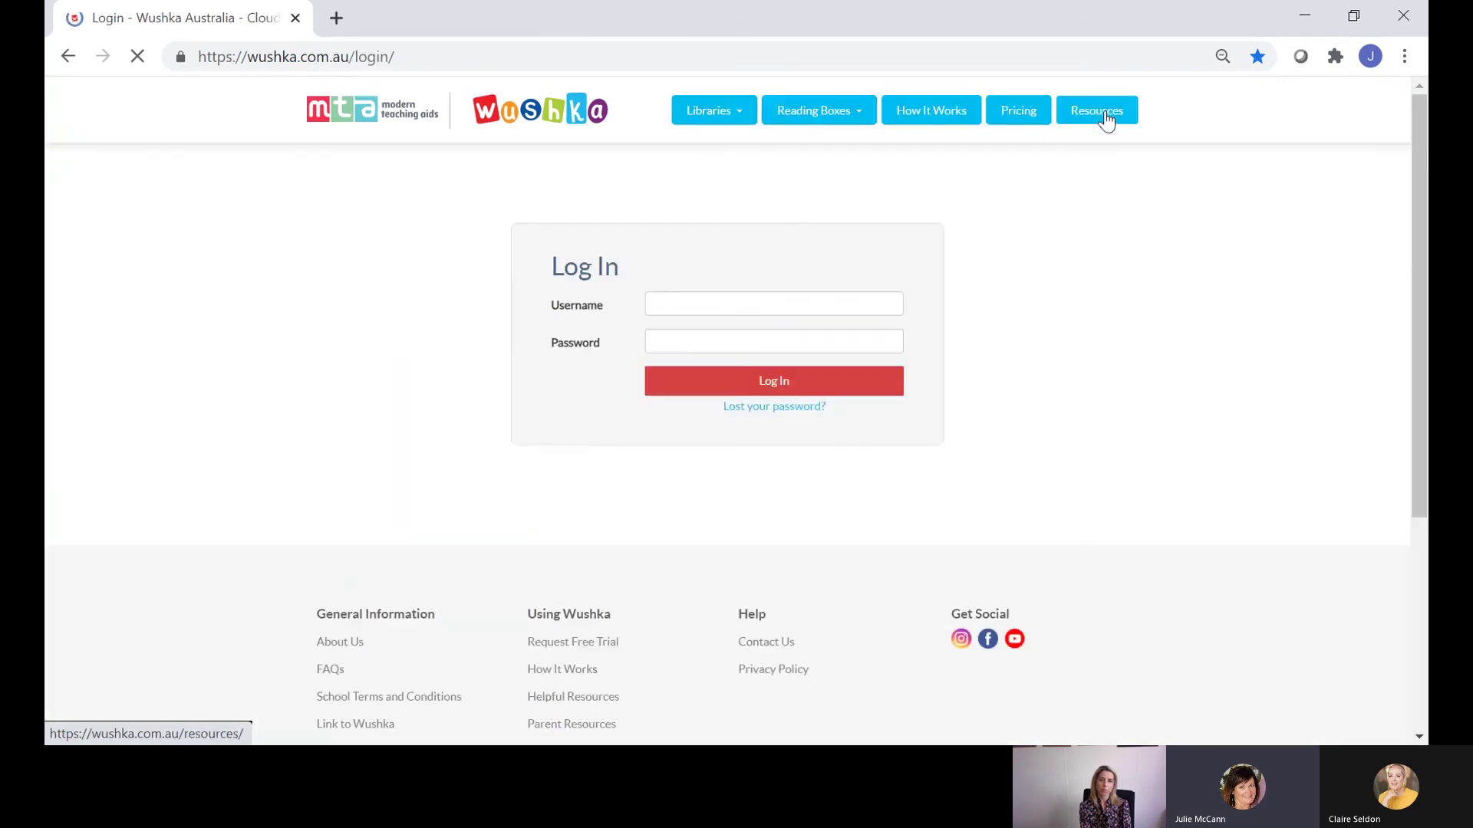
click(758, 382)
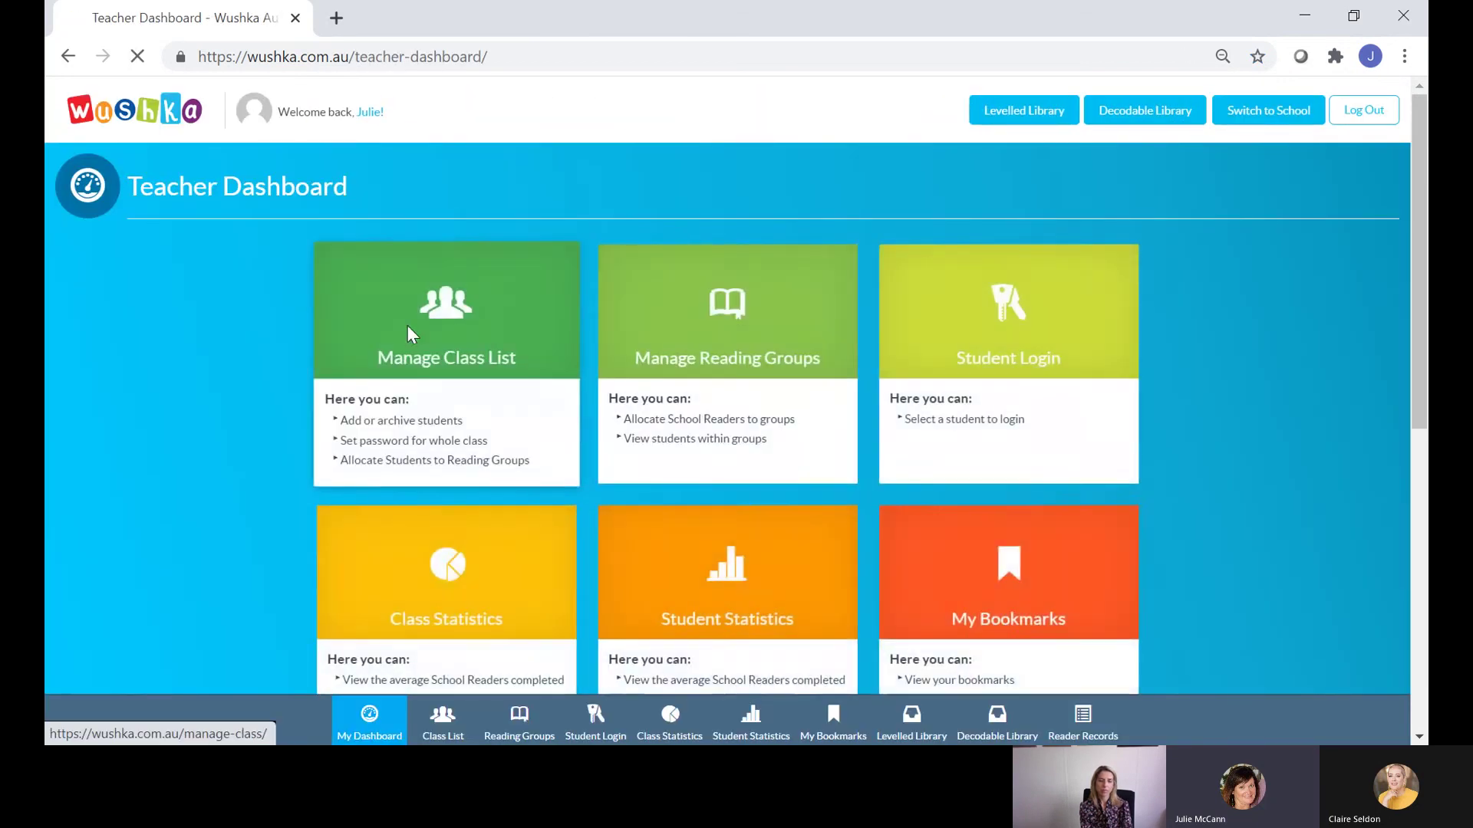
click(407, 325)
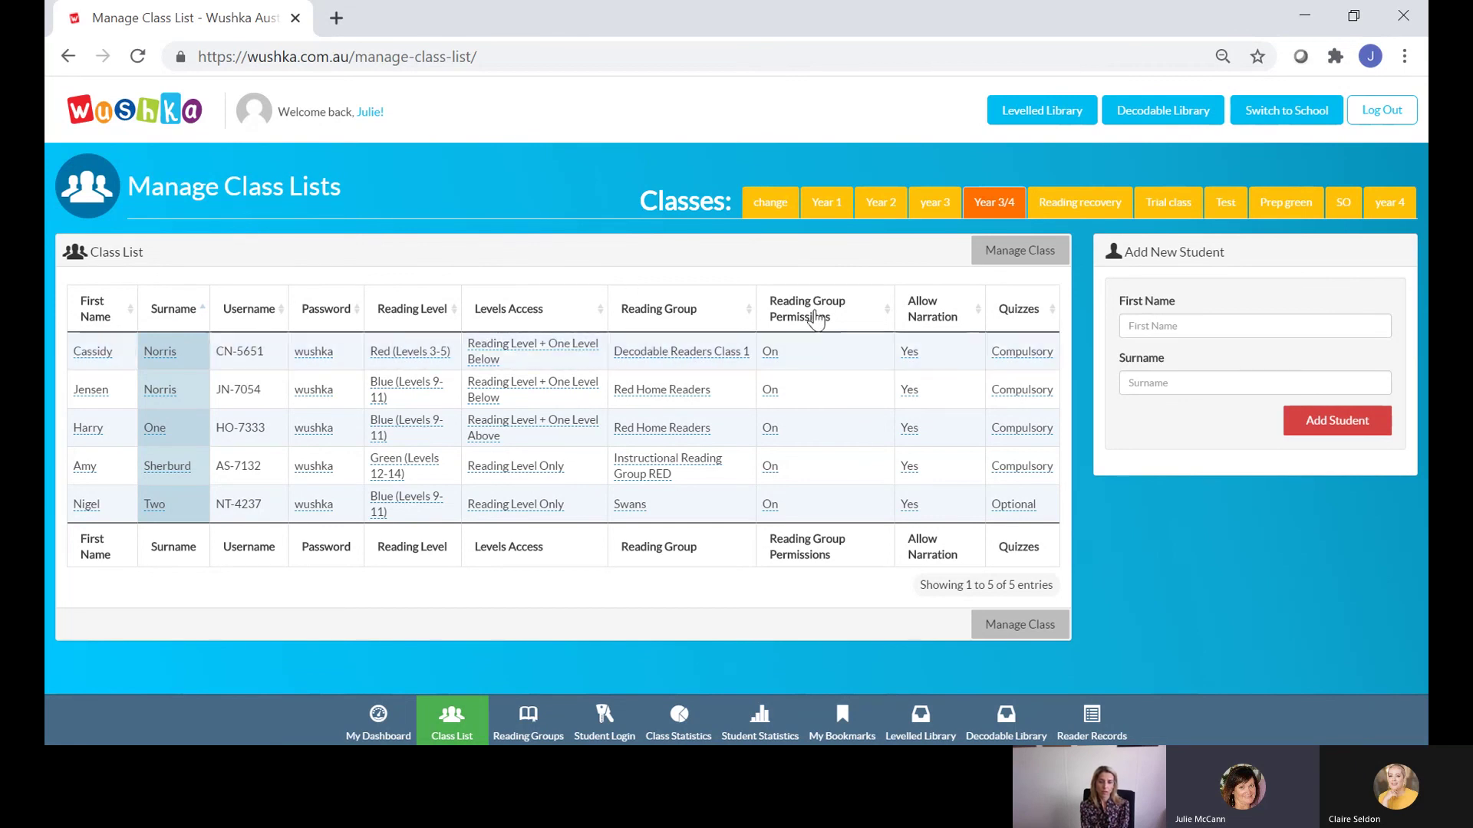
- Start switching off the first student's reading group permissions, then cancel the change
click(769, 353)
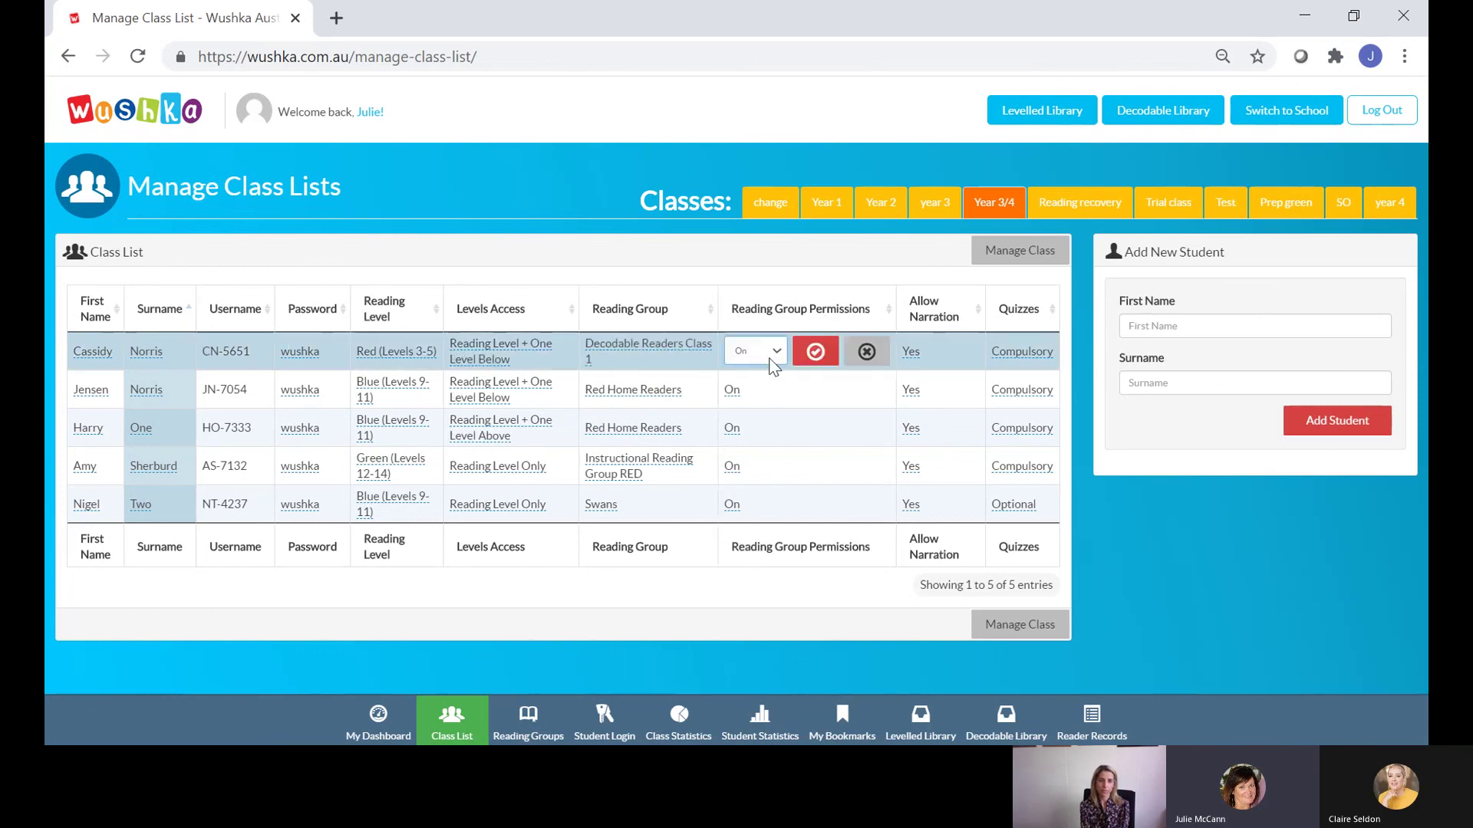
click(762, 407)
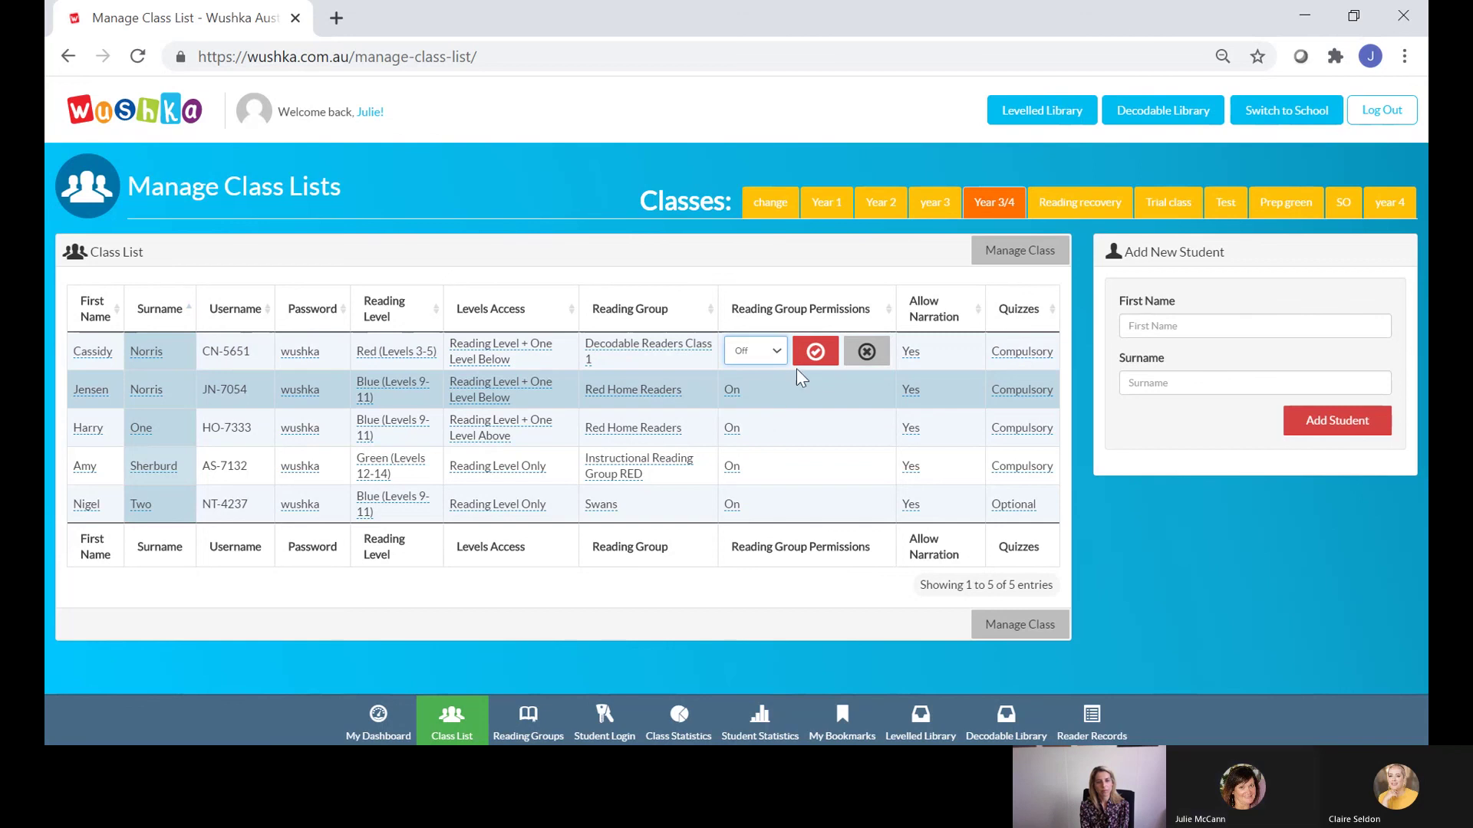
click(856, 349)
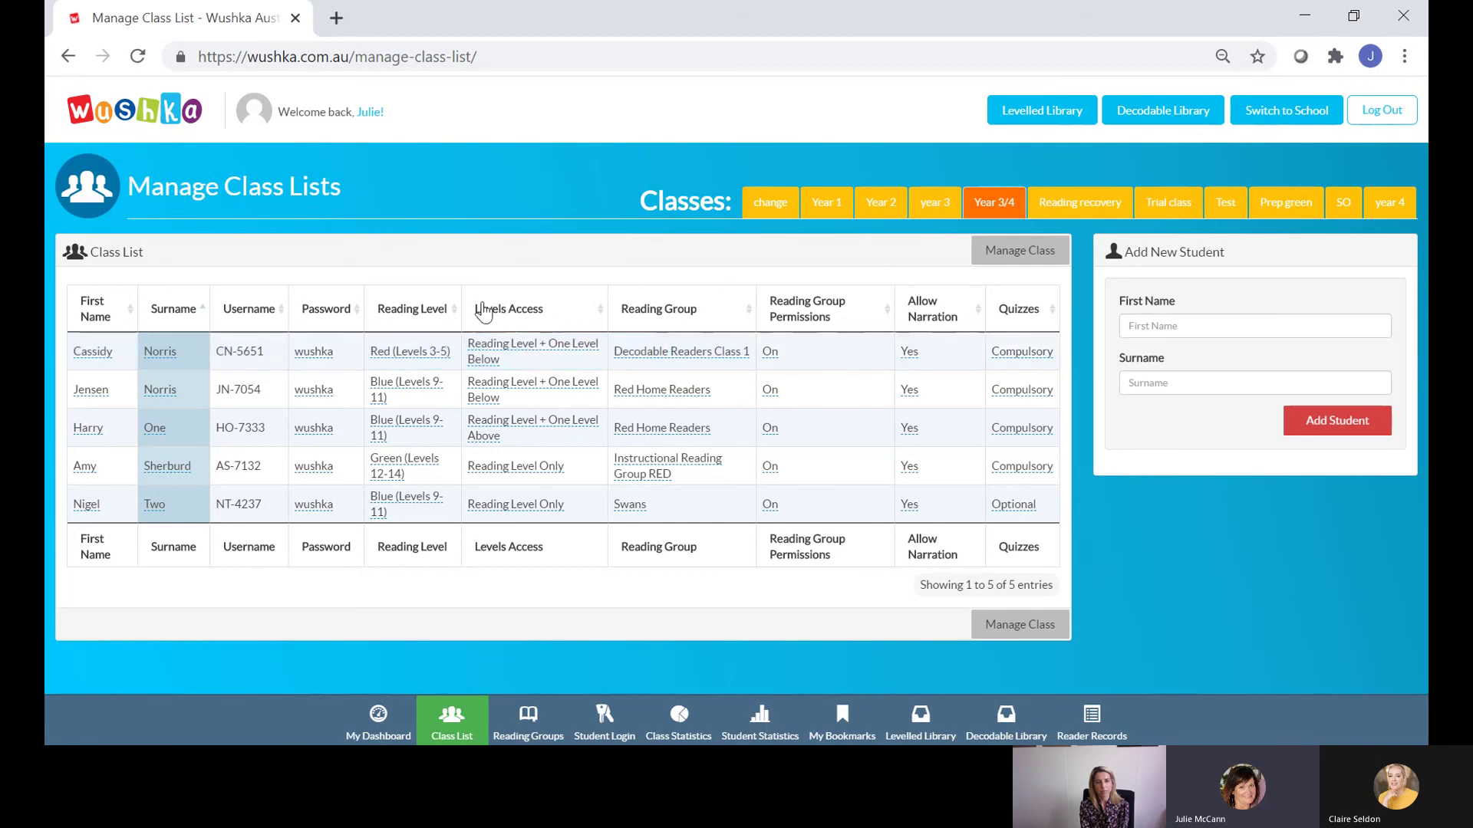
- Set the first student's Levels Access to Reading Group Only and save
click(518, 345)
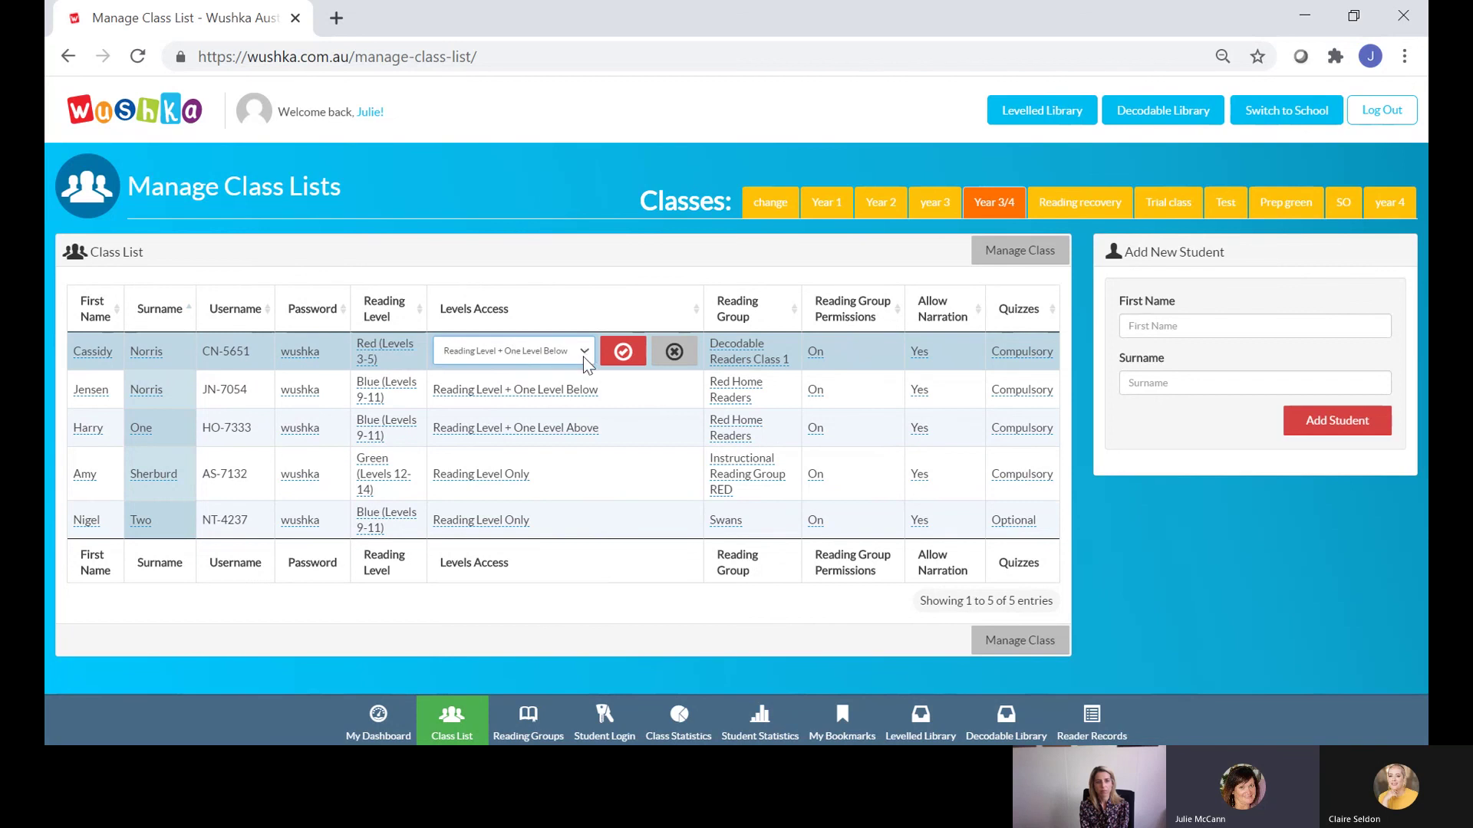
click(488, 382)
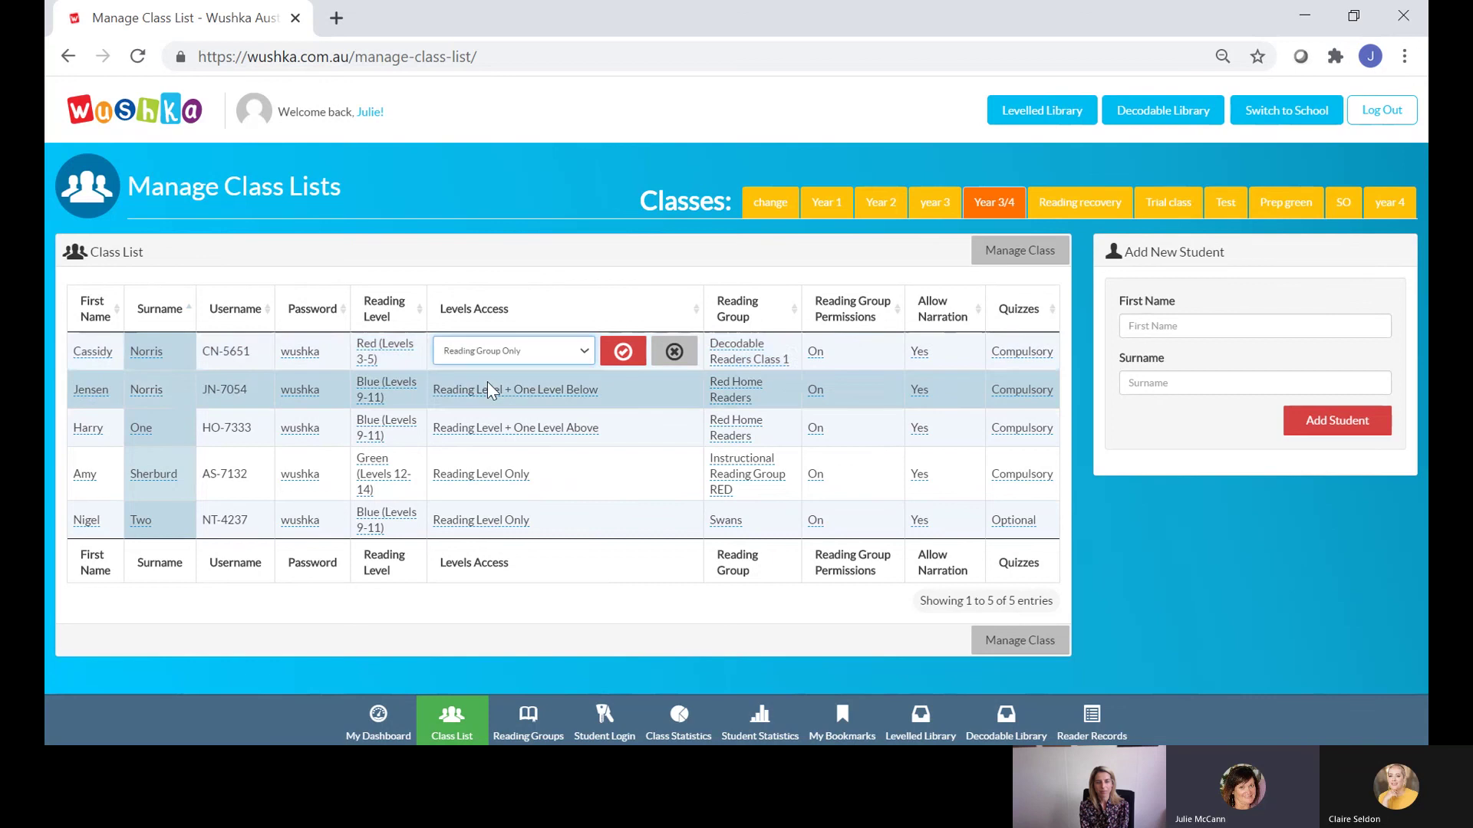
click(623, 351)
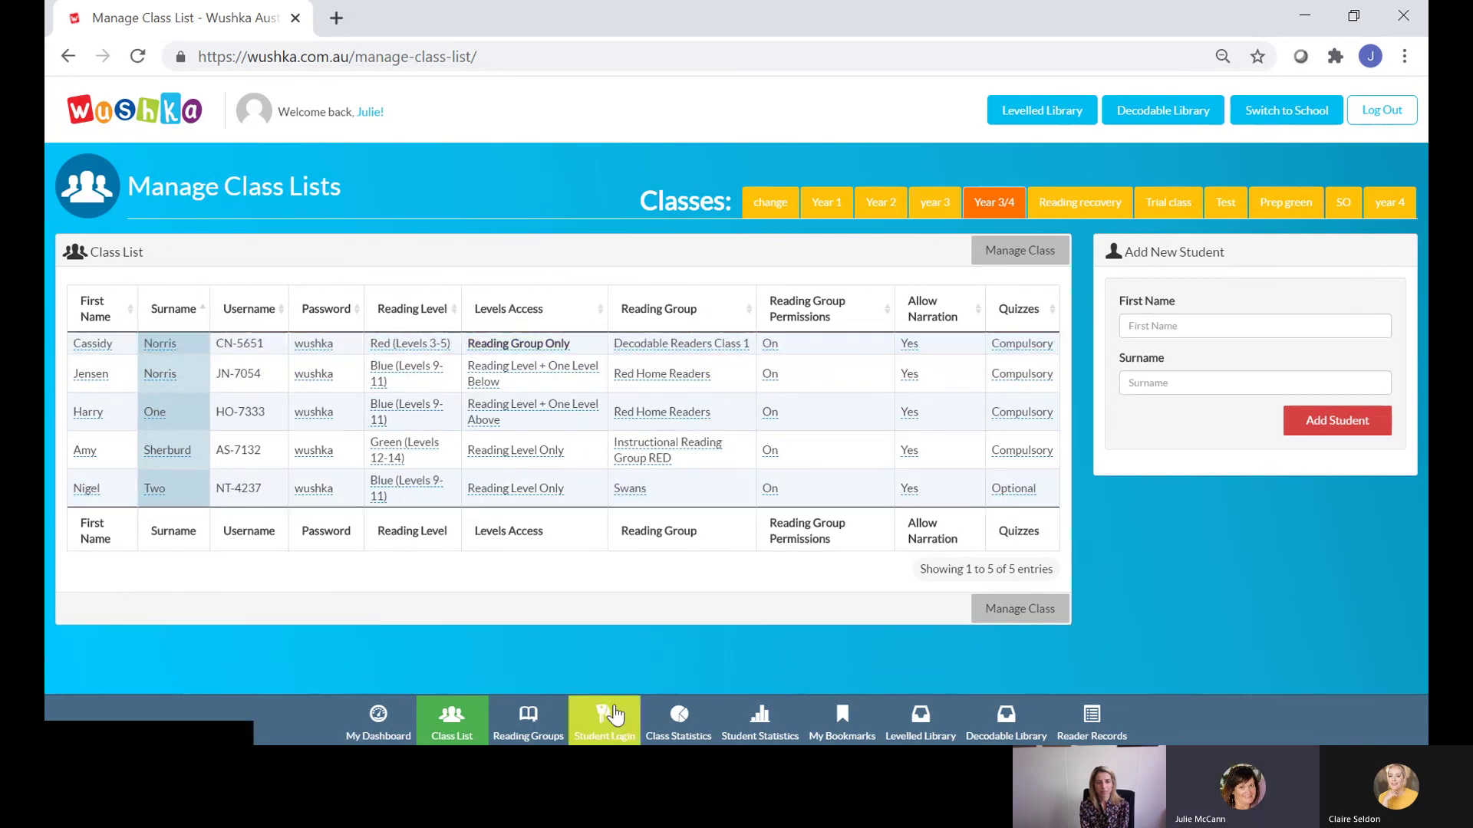
- Sign in as the first student, view the Levelled and Decodable libraries, then log out
click(605, 723)
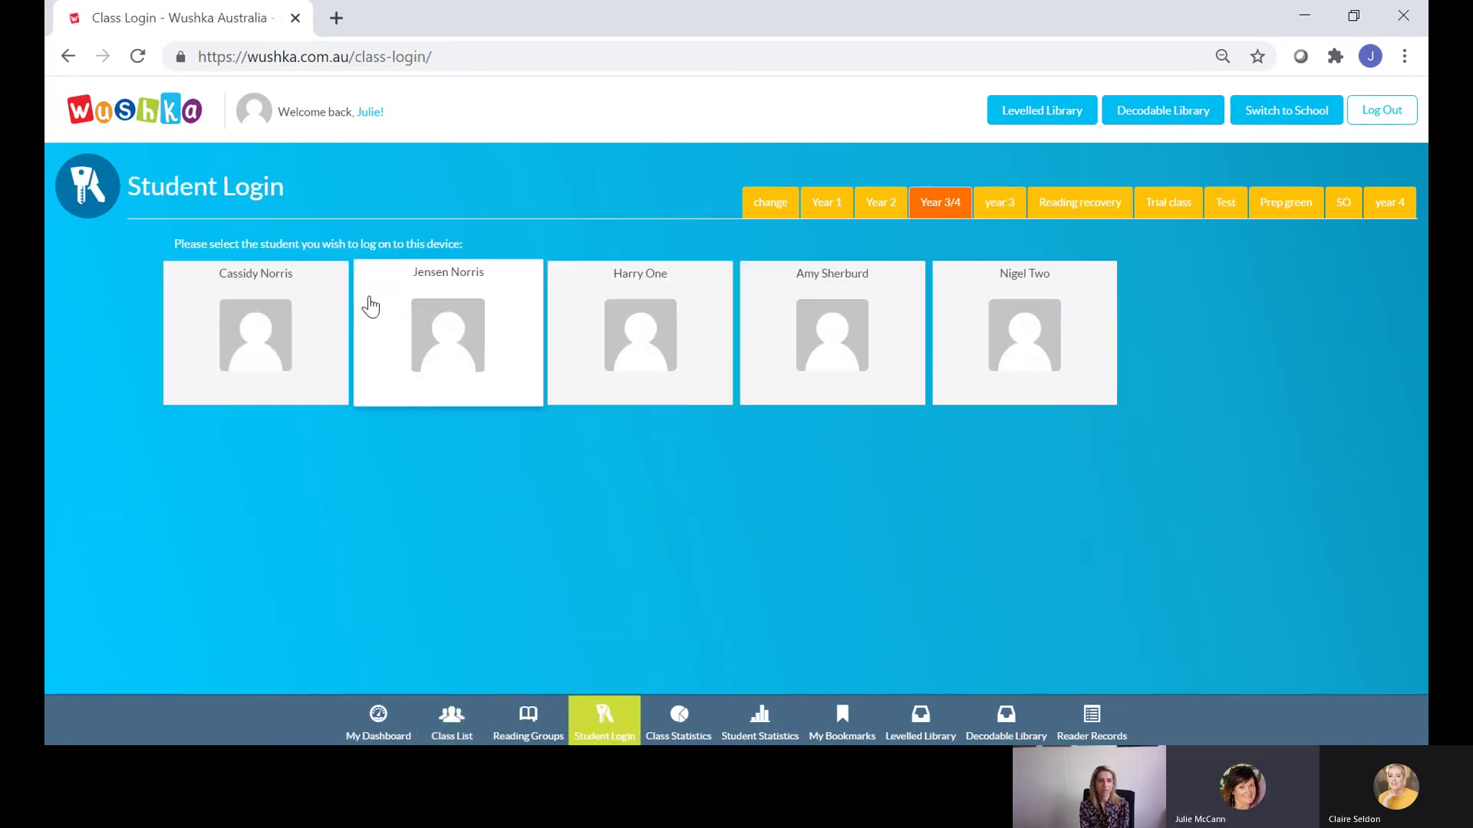
click(304, 312)
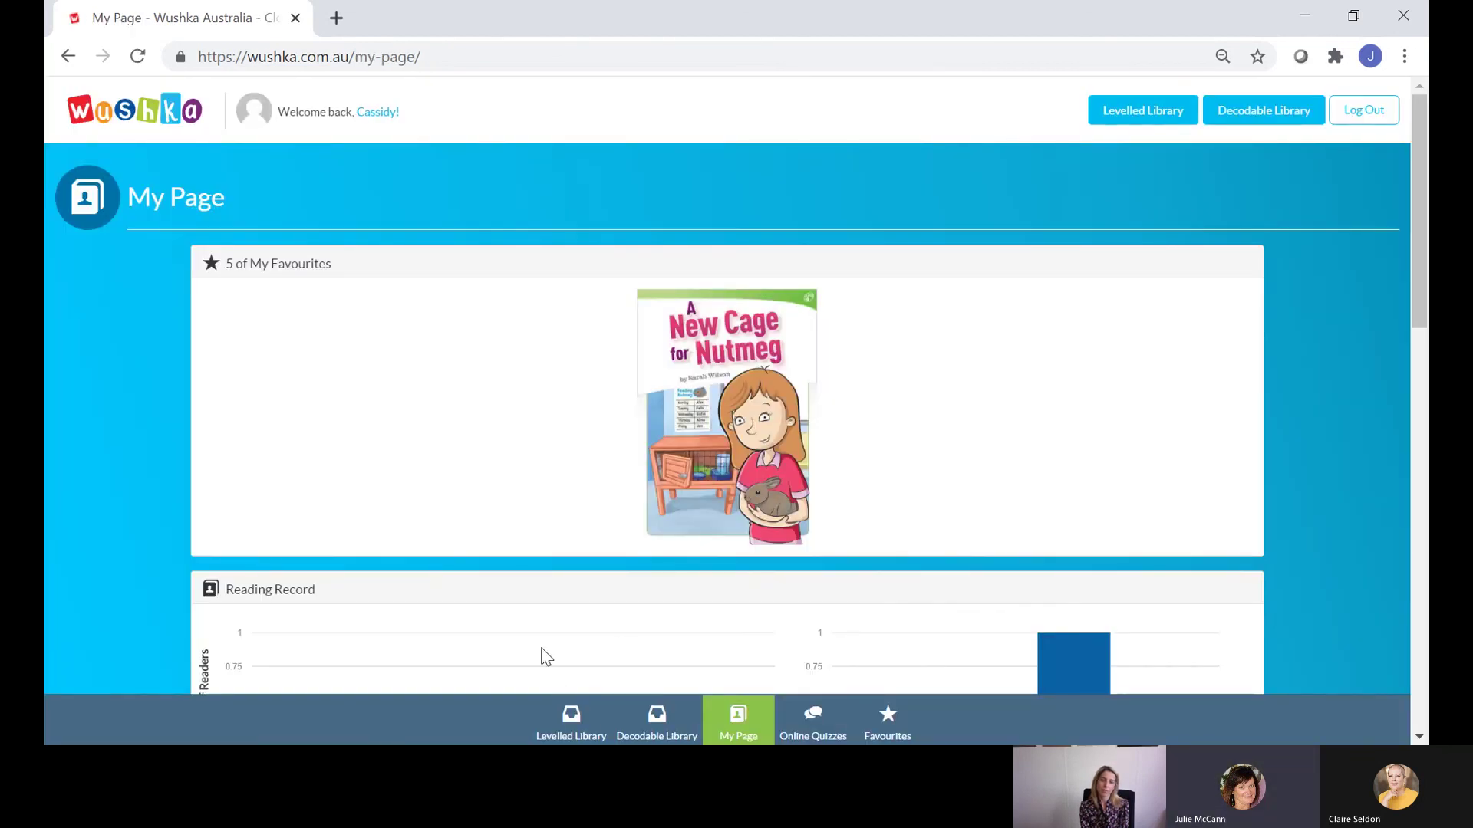
click(571, 719)
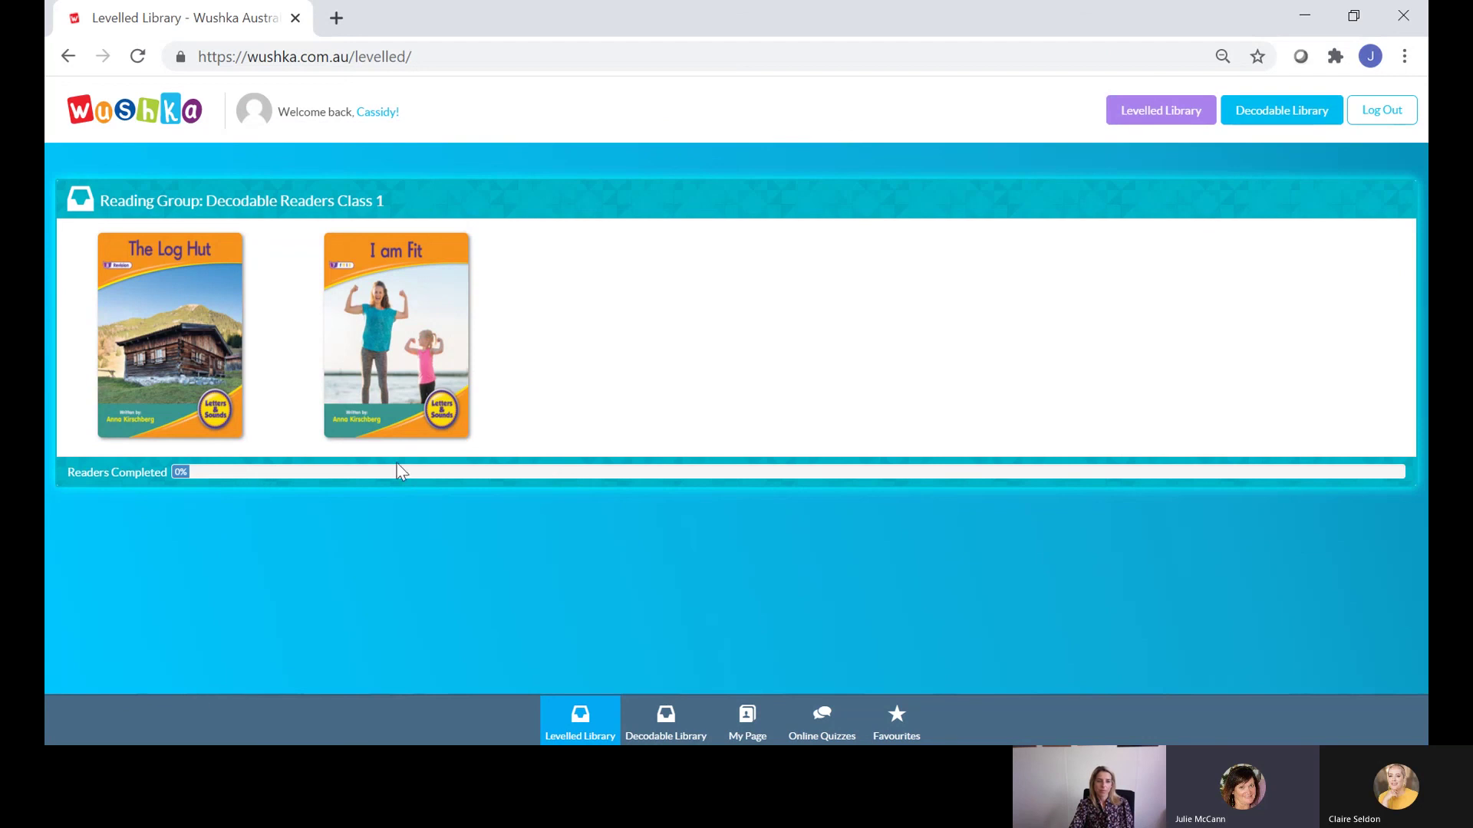
click(1279, 127)
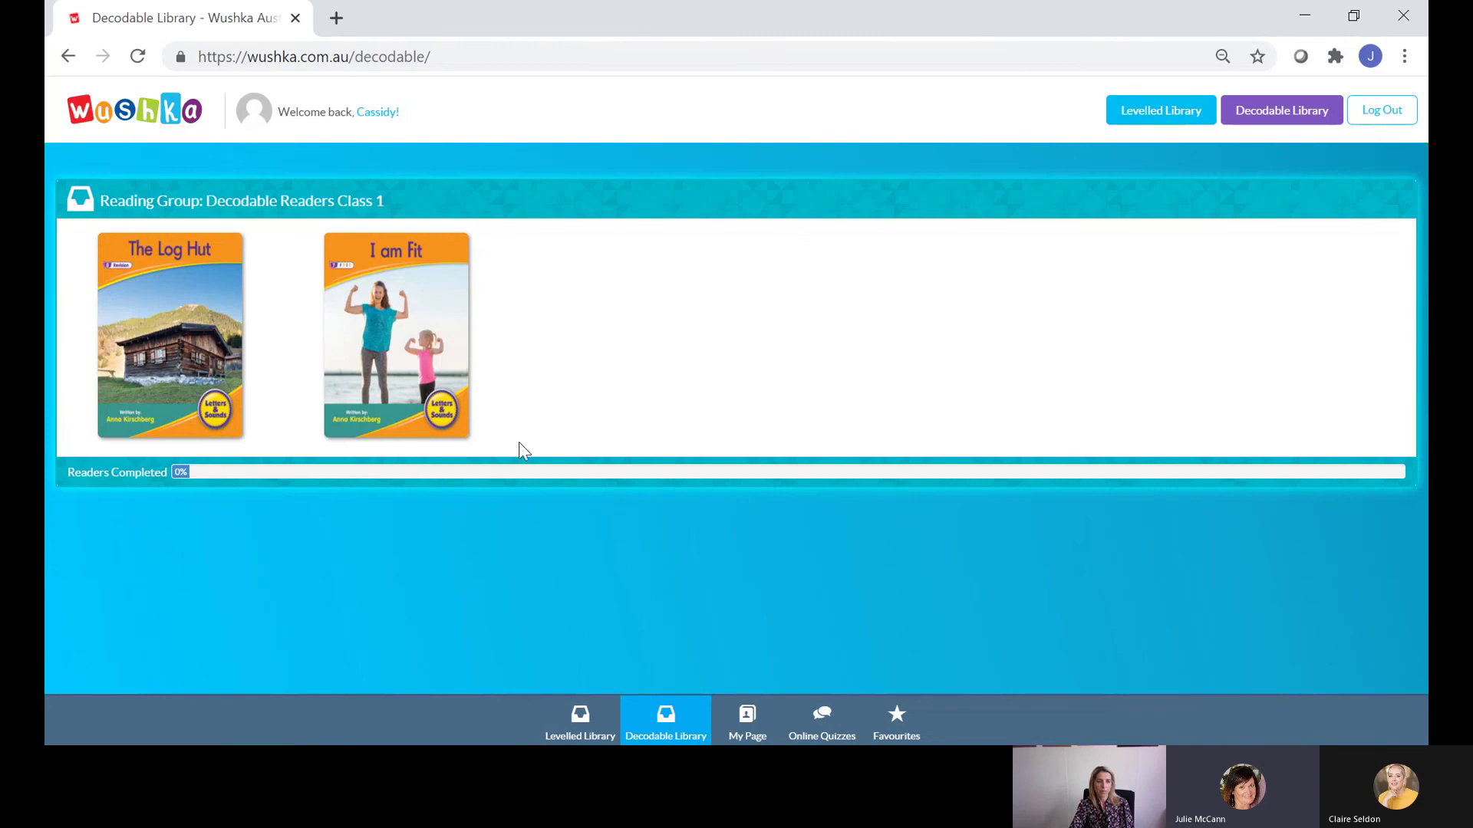
click(1381, 123)
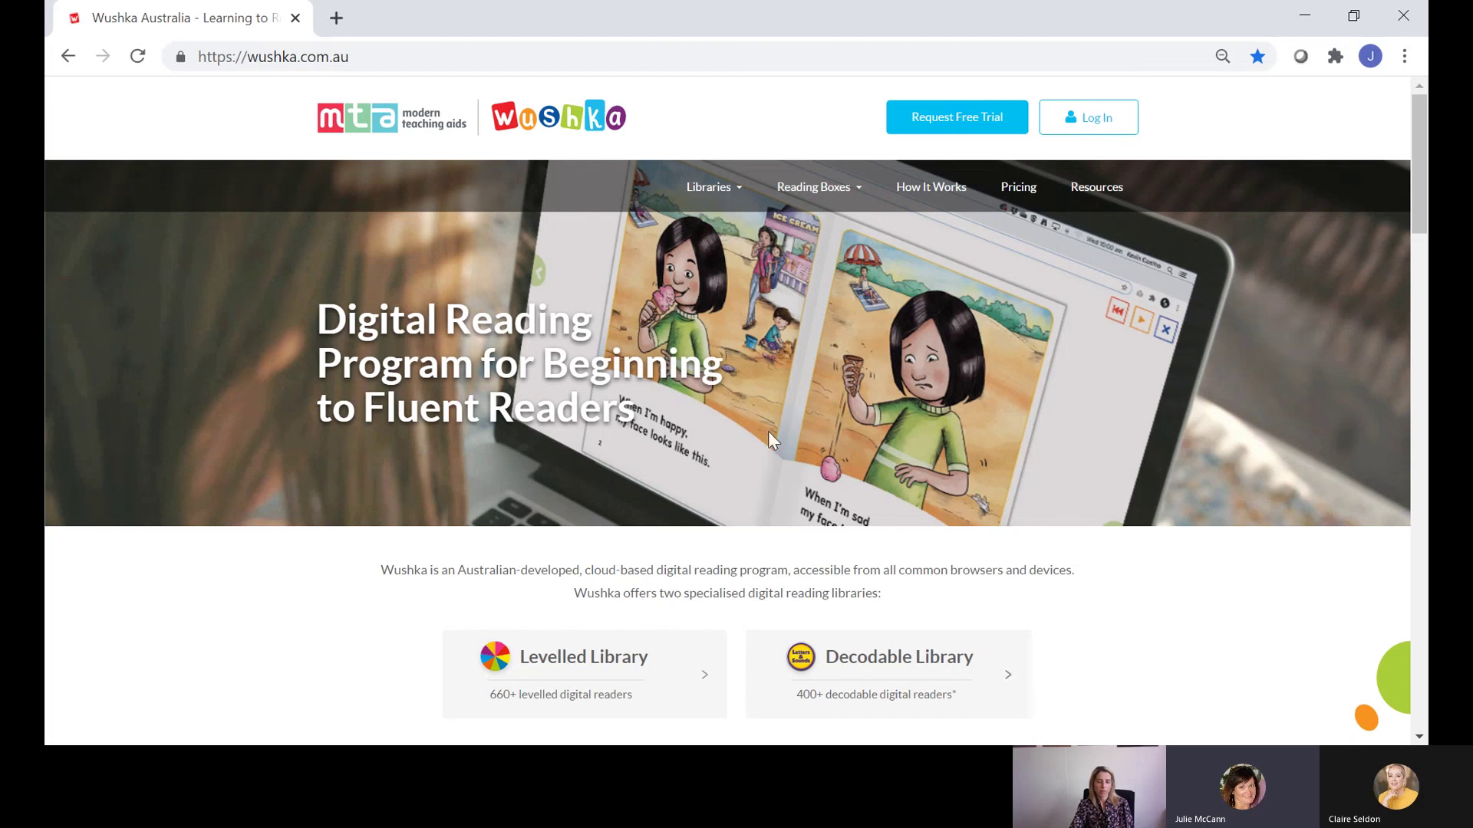
- Scroll to the home page footer and open the FAQs page
scroll(858, 374, down, 2)
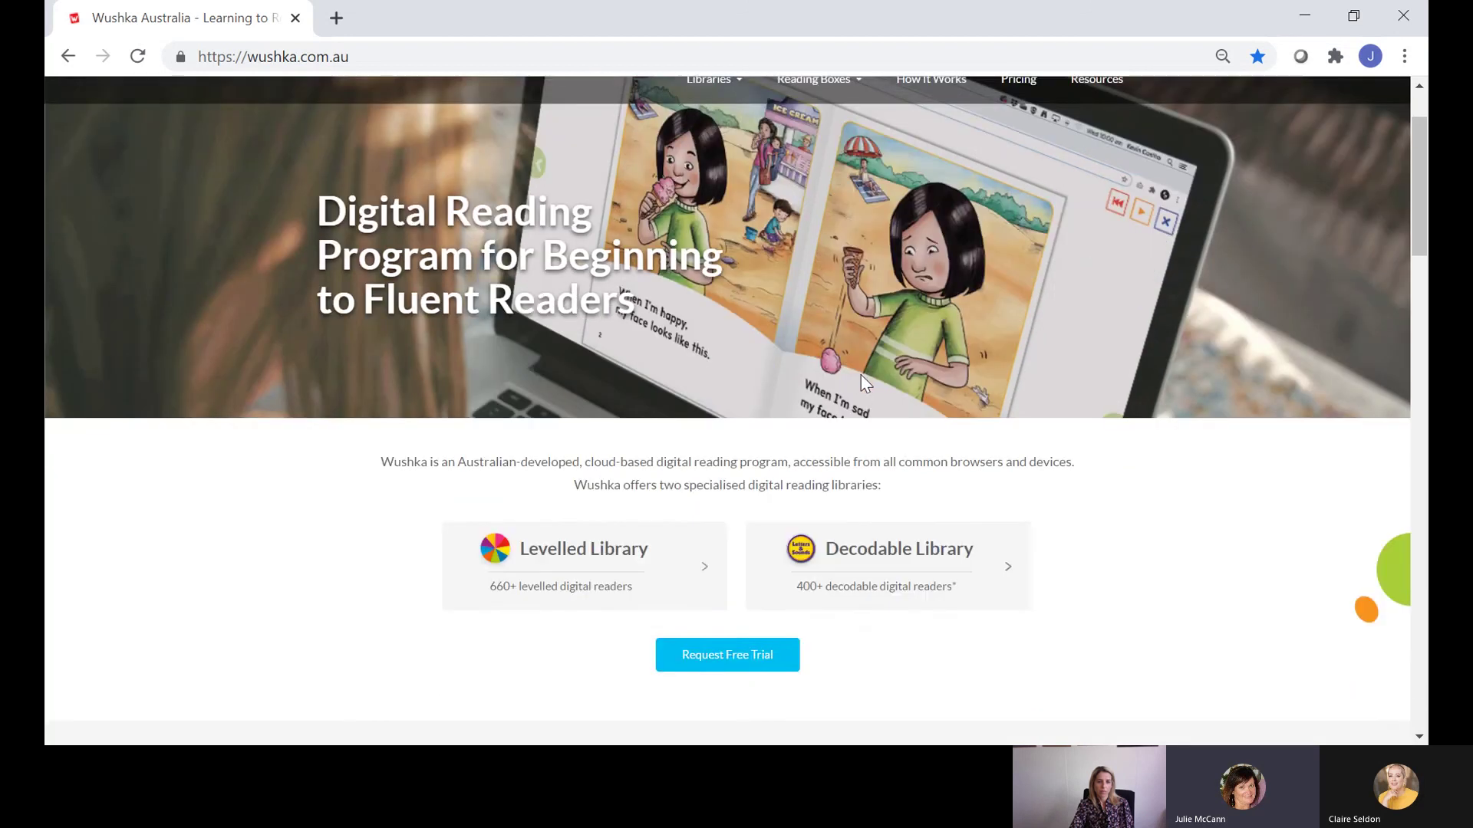
scroll(862, 377, down, 4)
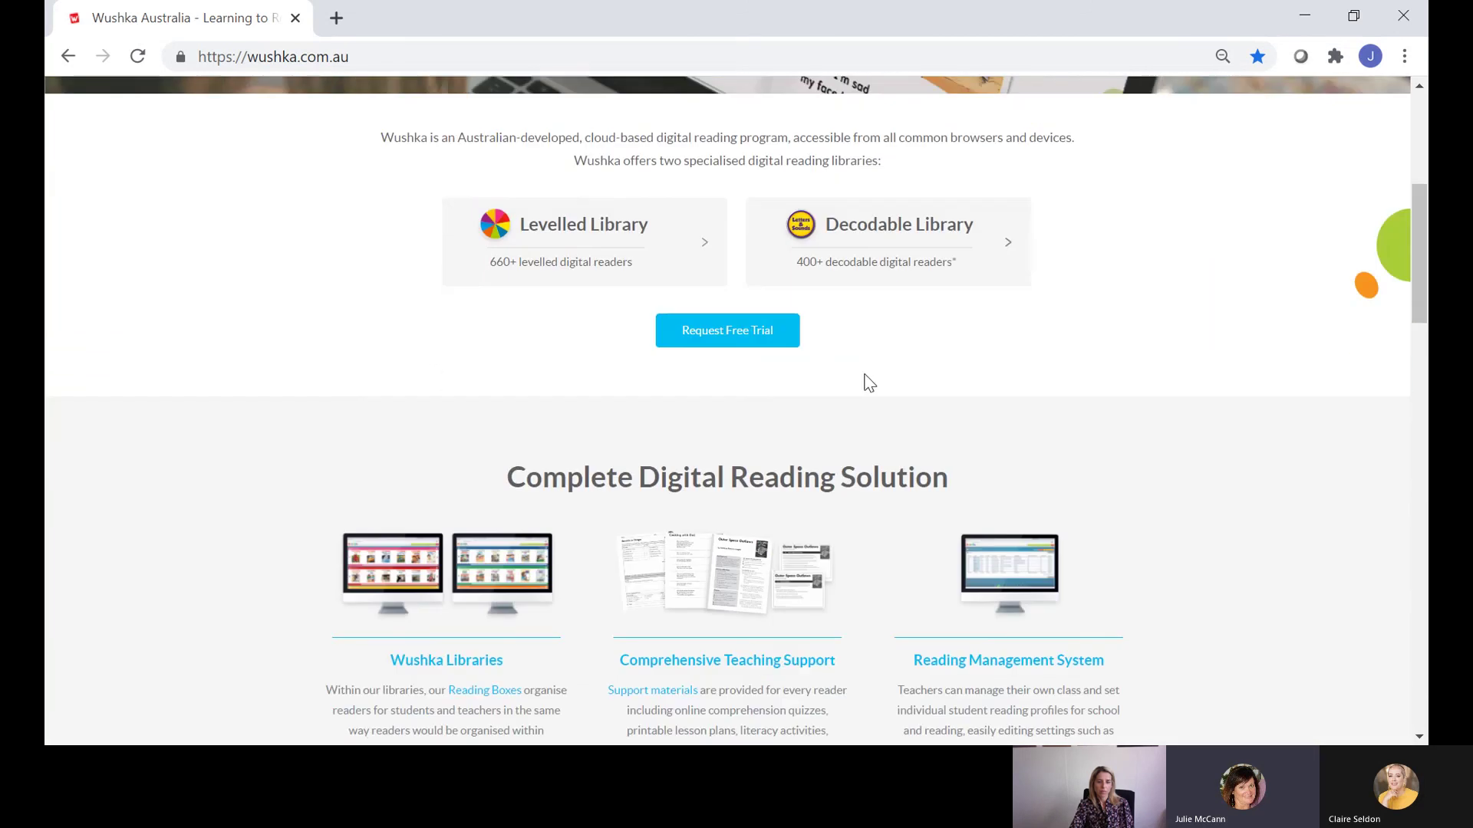
scroll(867, 384, down, 5)
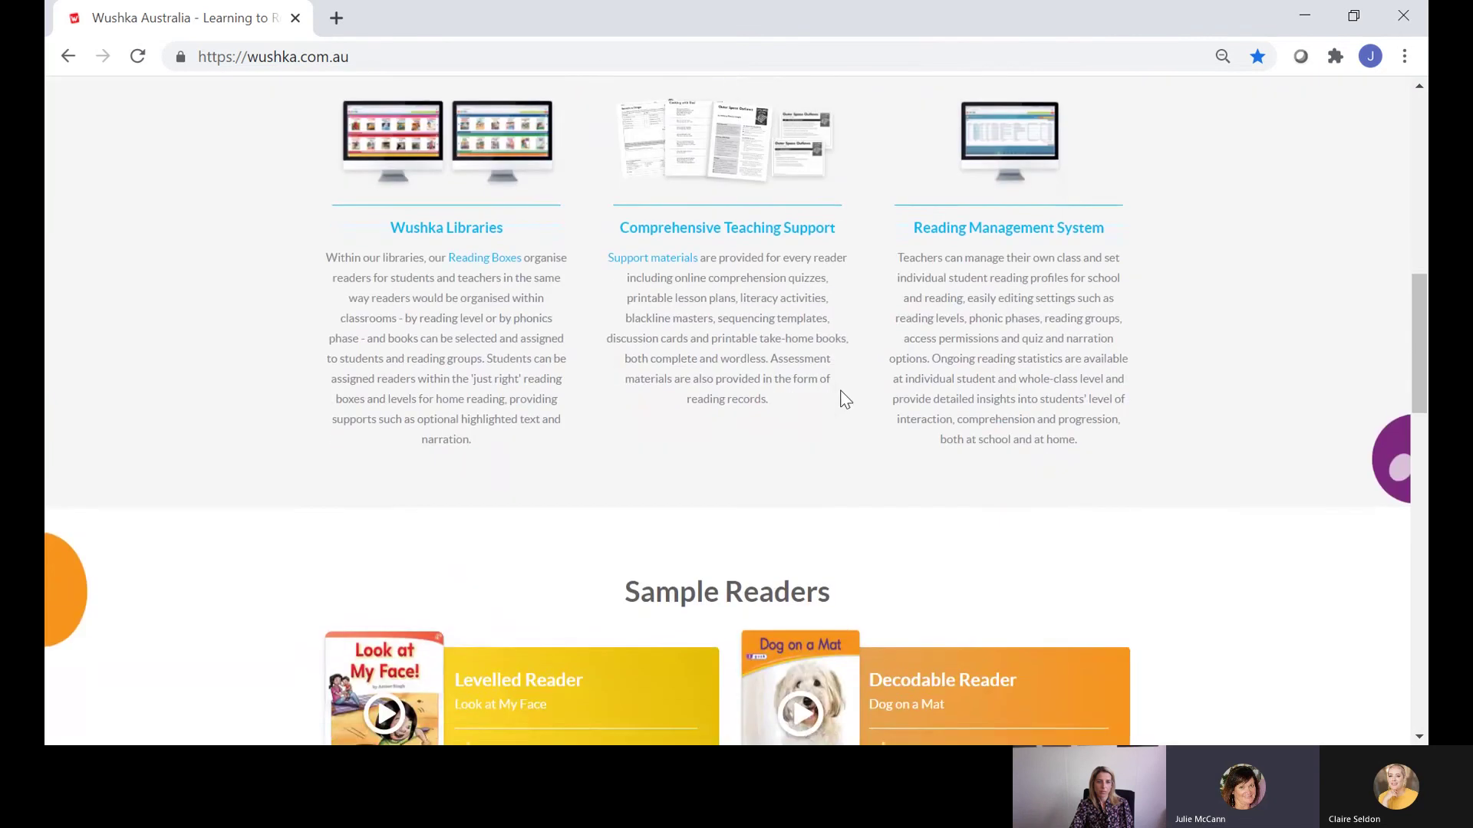
scroll(845, 399, down, 5)
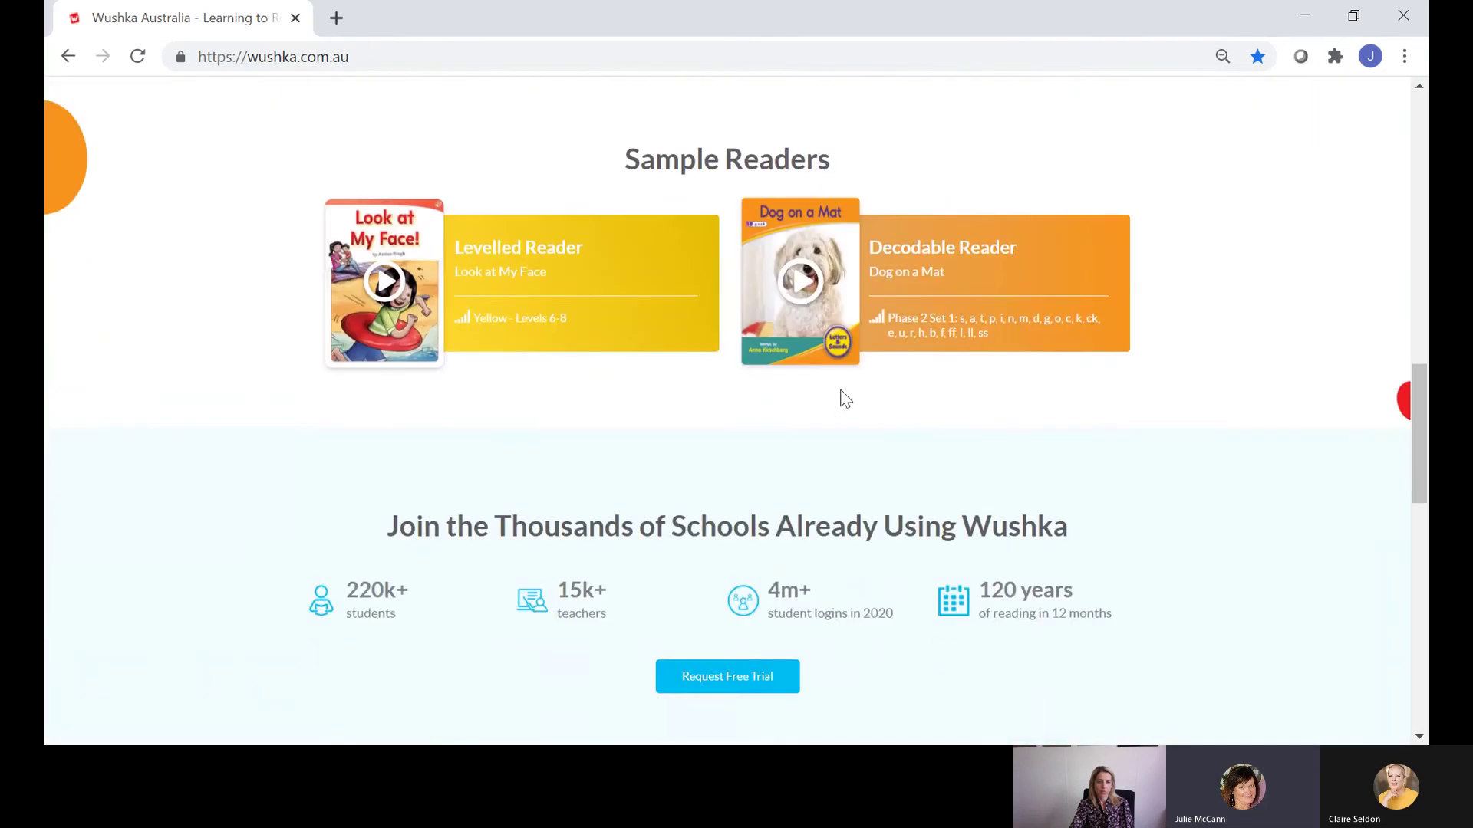
scroll(845, 399, down, 10)
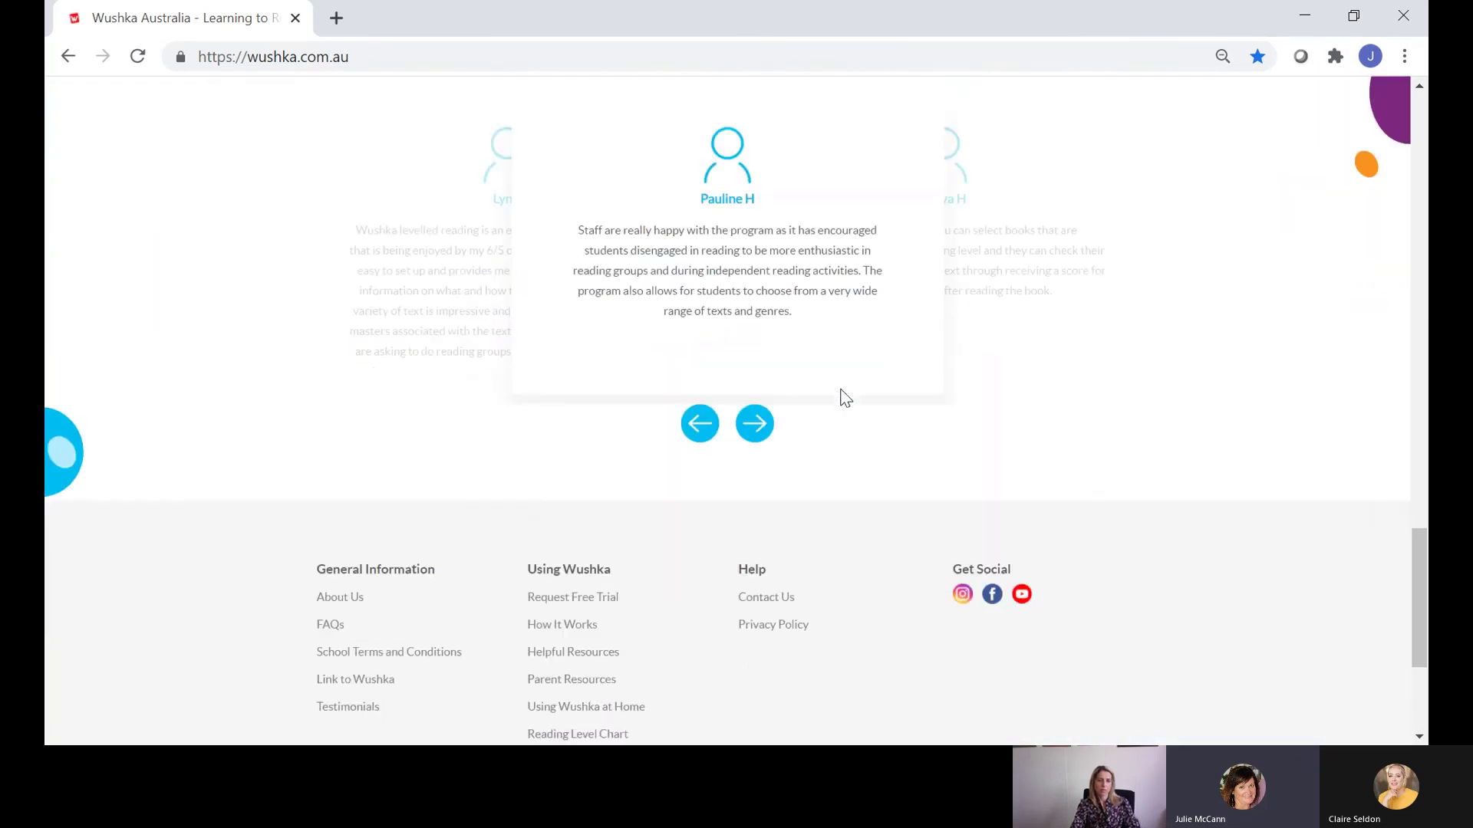
scroll(845, 398, down, 2)
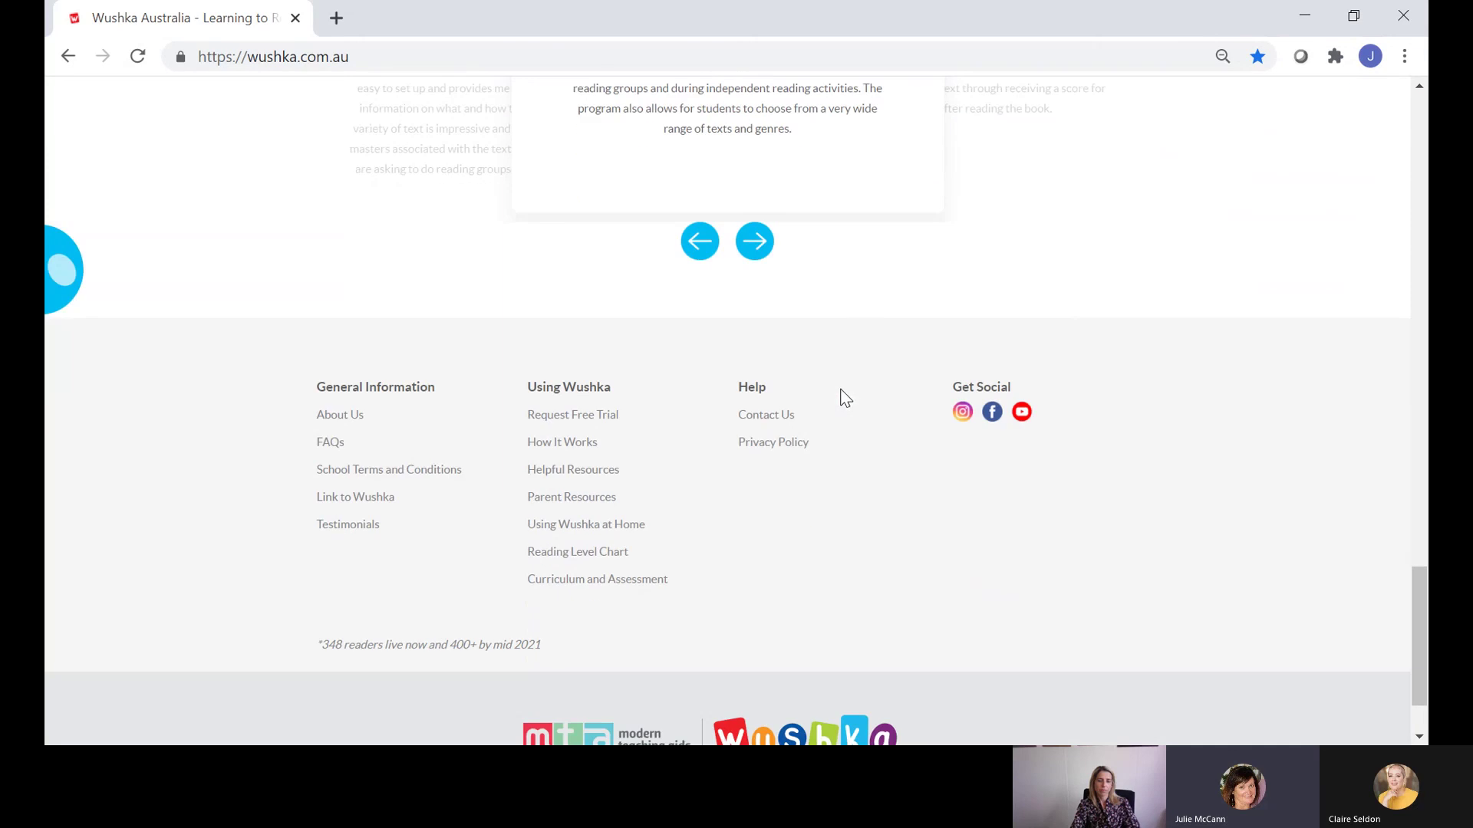
click(330, 445)
- Show more questions under Technical Information
scroll(1052, 420, down, 5)
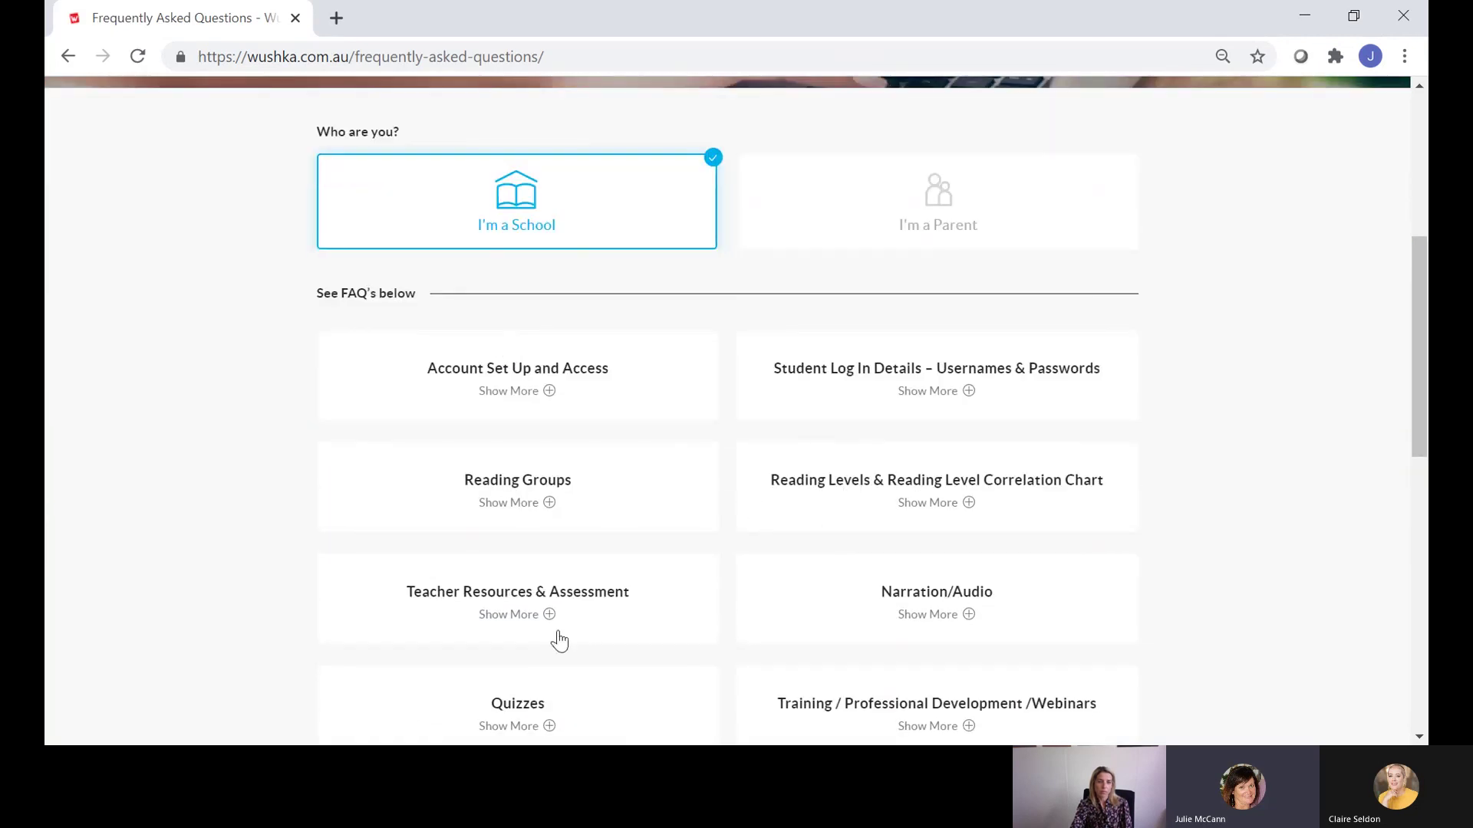
scroll(578, 641, down, 3)
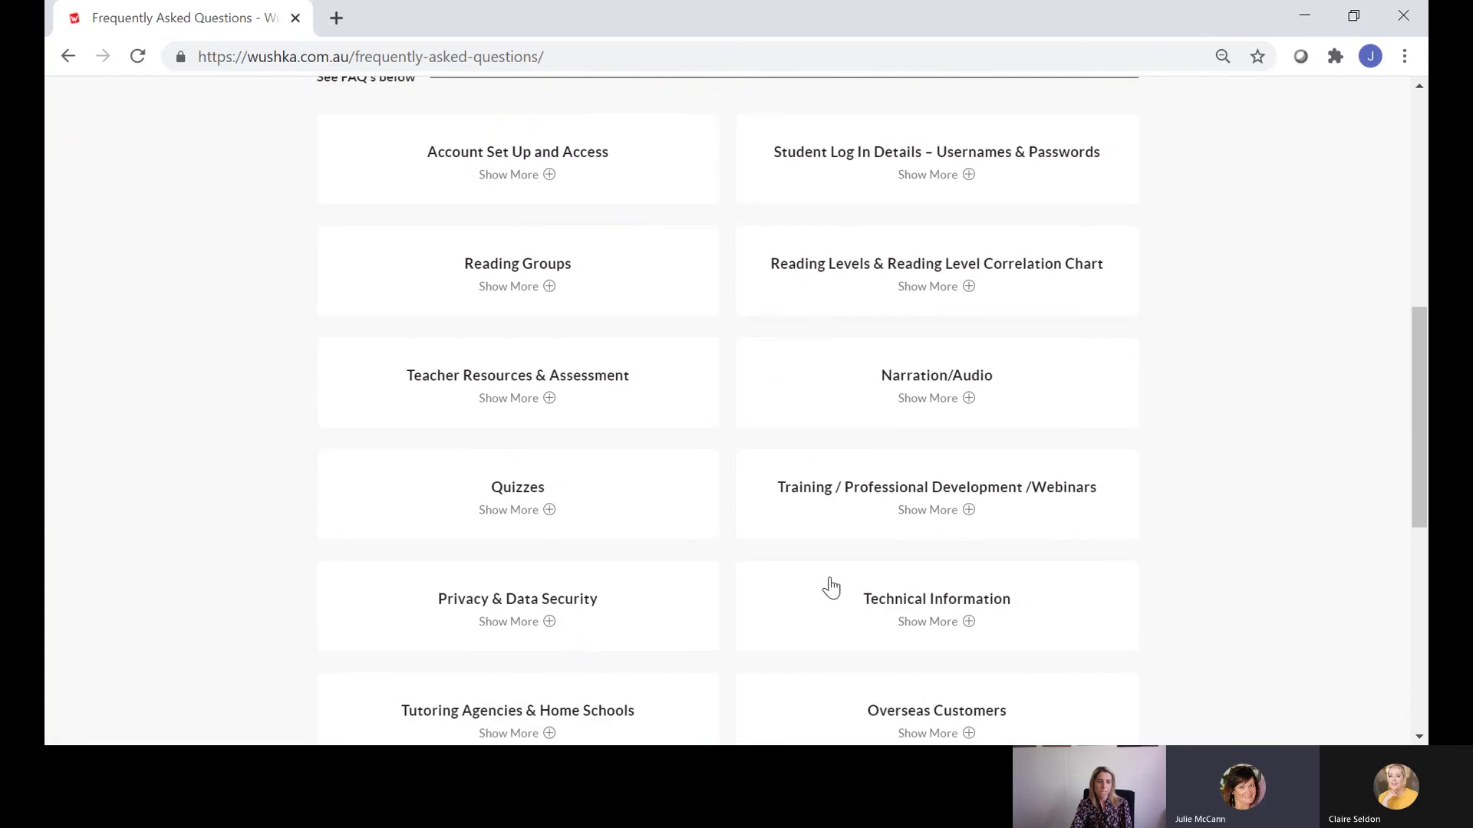
scroll(831, 587, down, 1)
scroll(830, 588, down, 1)
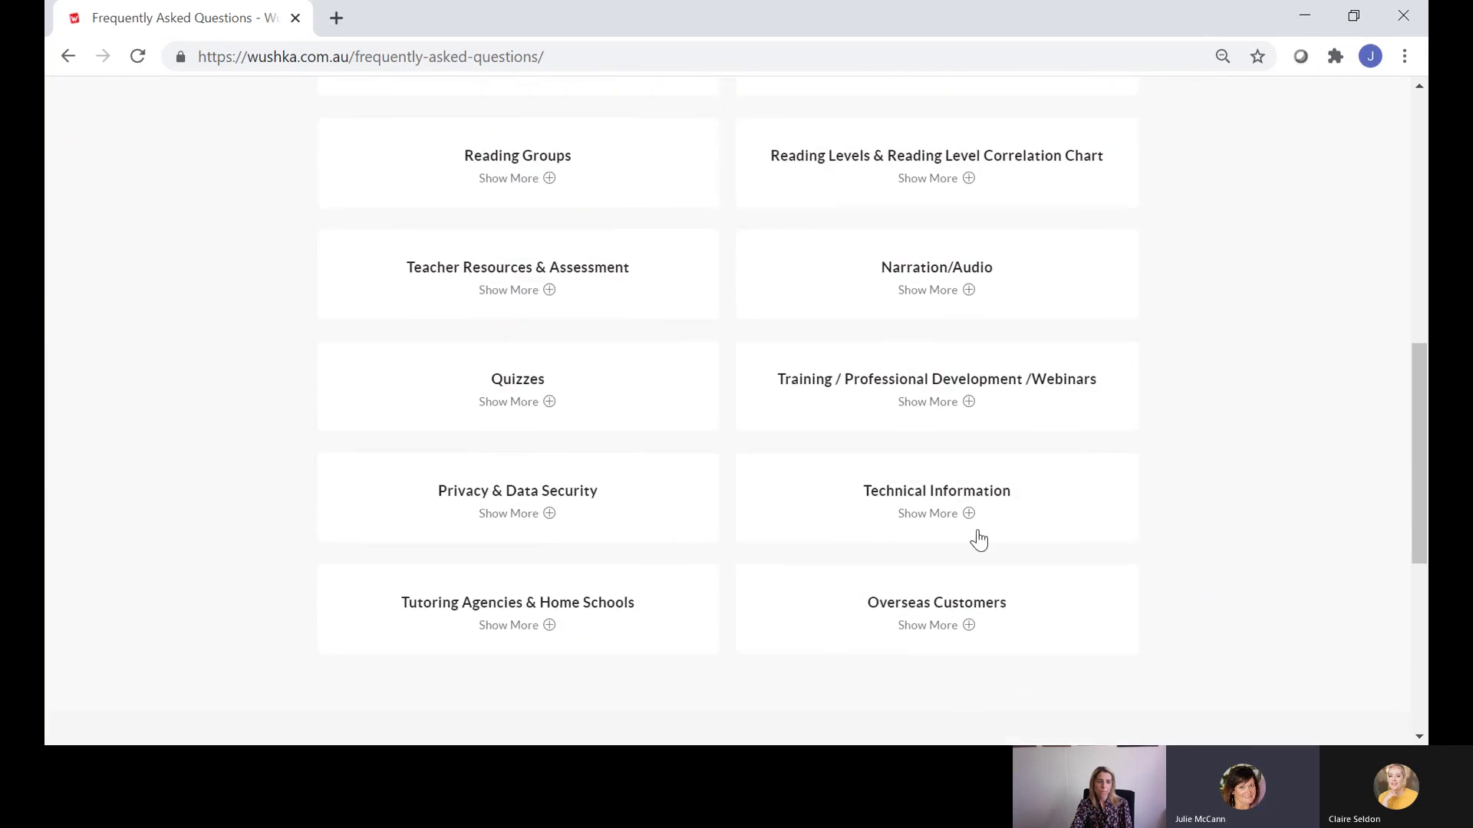
click(926, 507)
- Expand the browser, device and app answers, then also select the I'm a Parent FAQs
scroll(990, 411, down, 4)
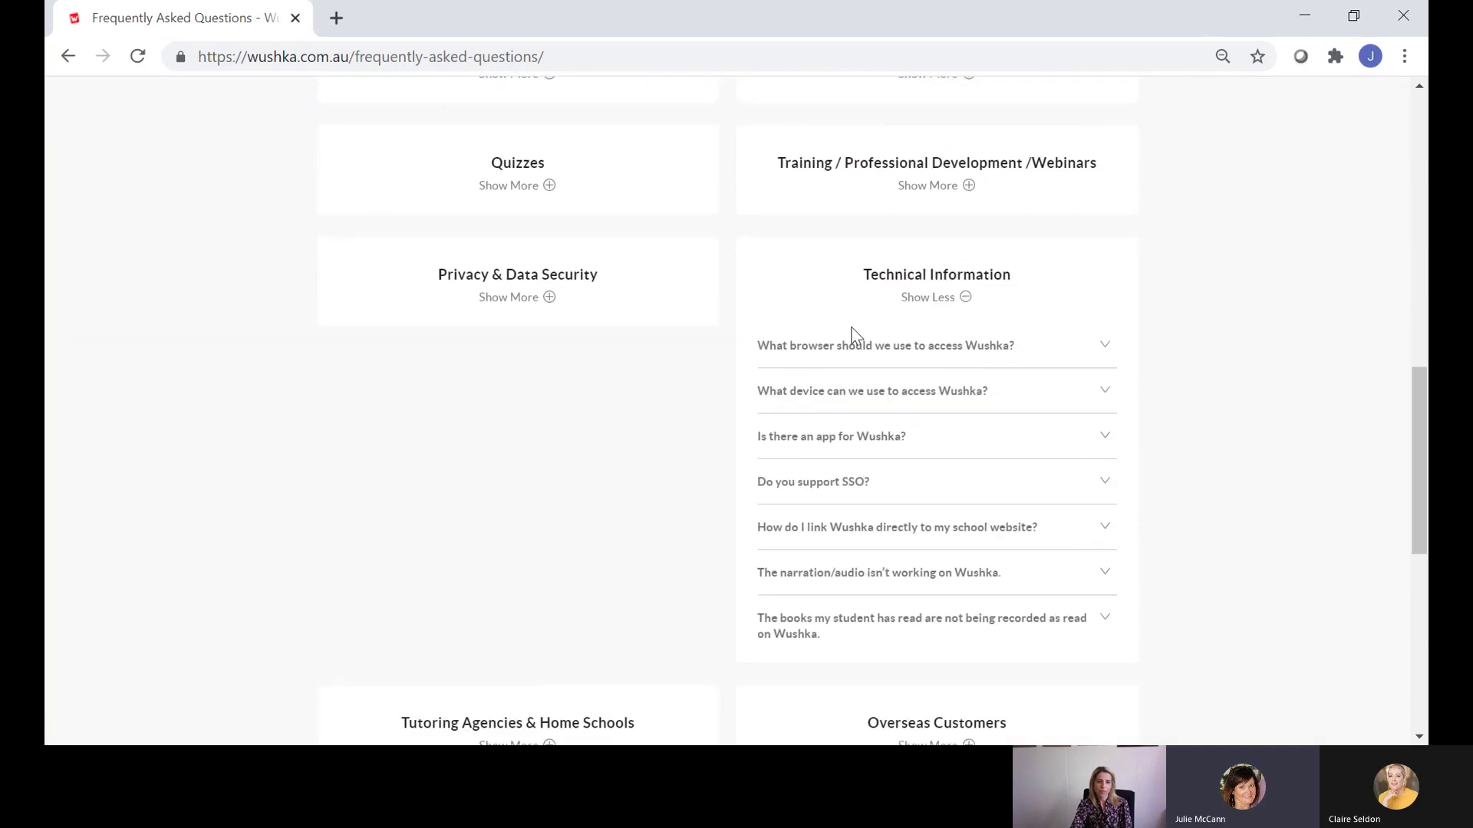
click(1105, 346)
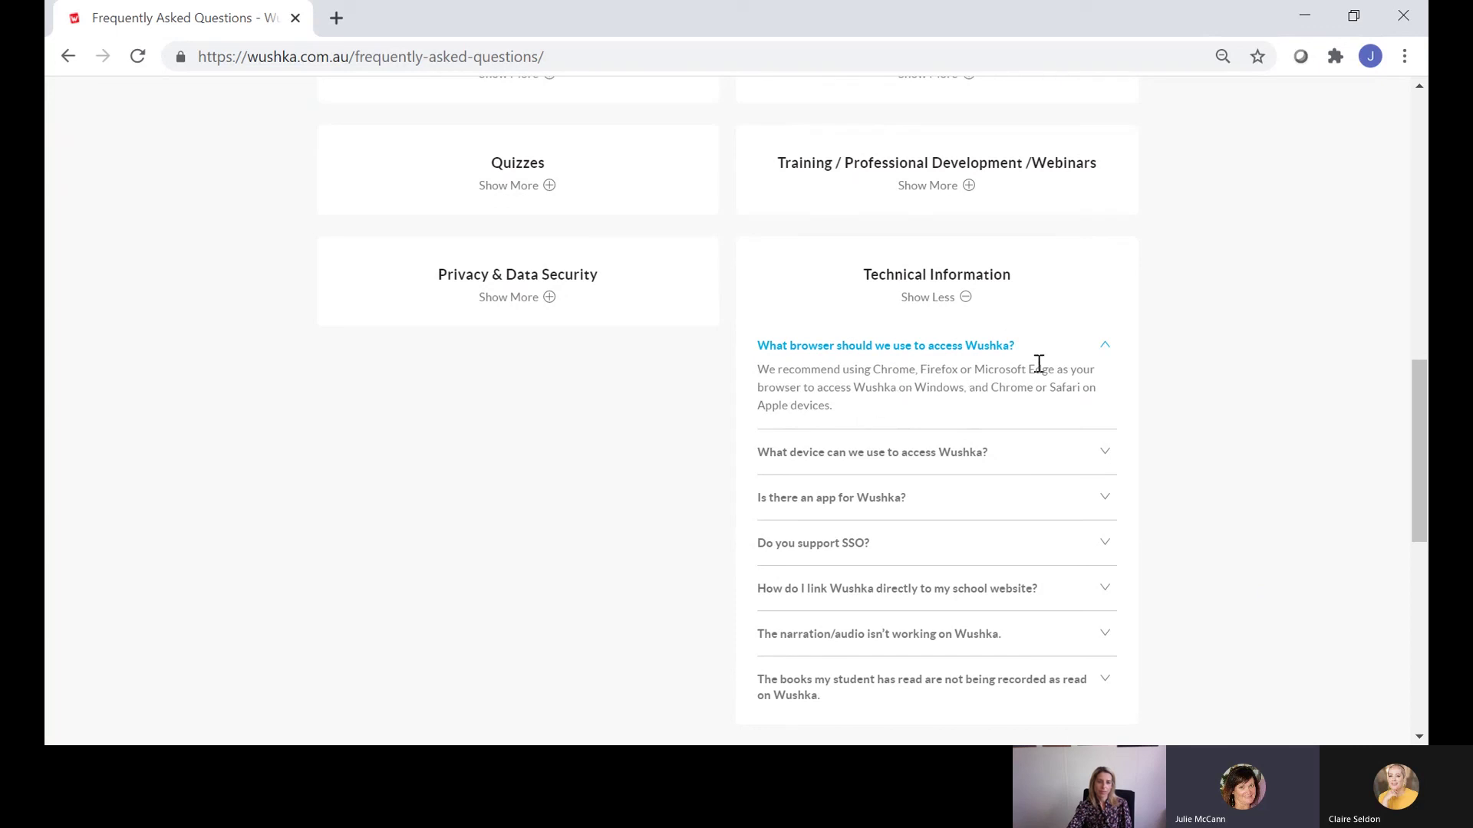
click(1104, 454)
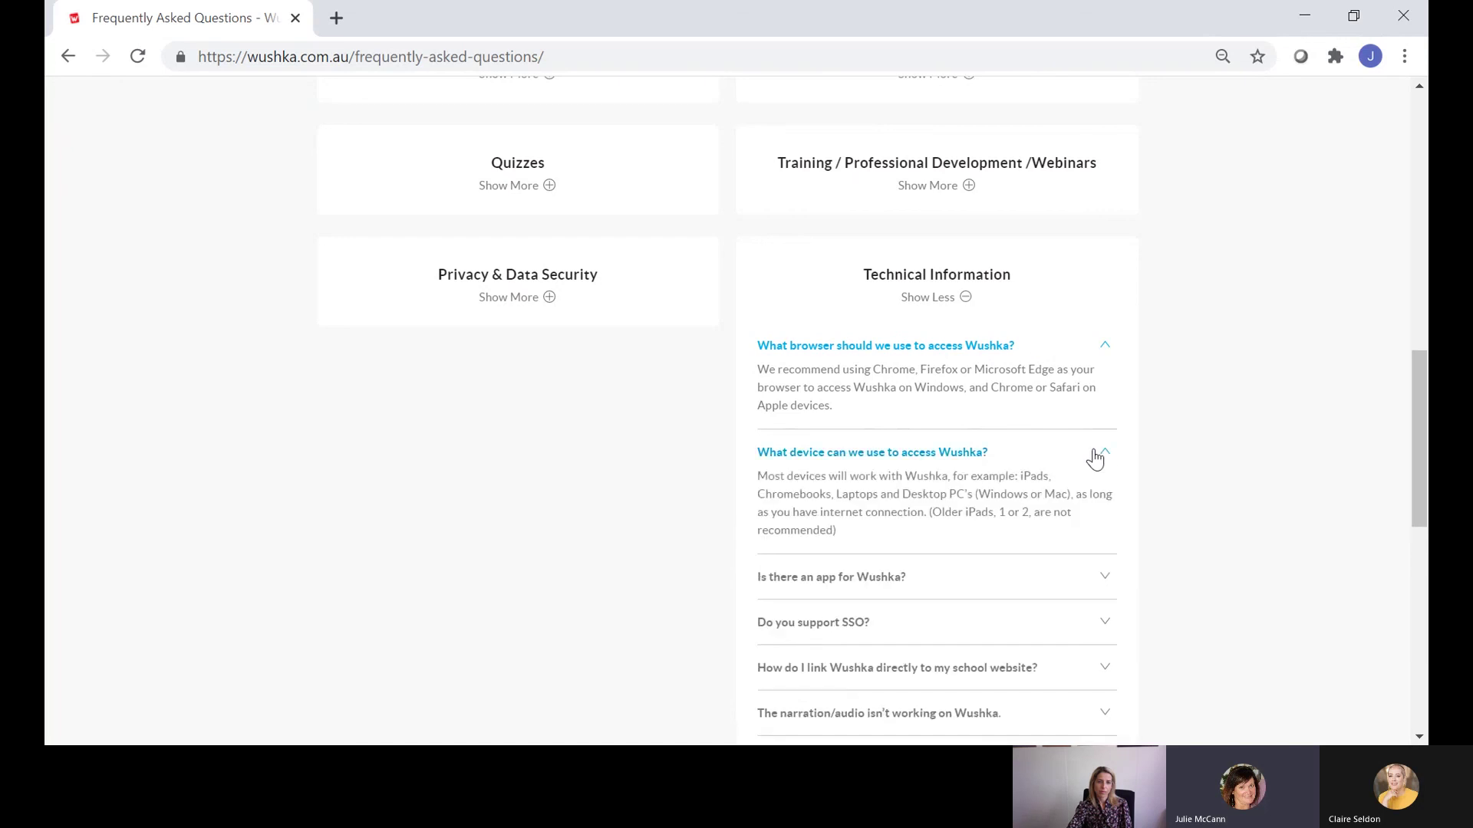
scroll(932, 494, down, 1)
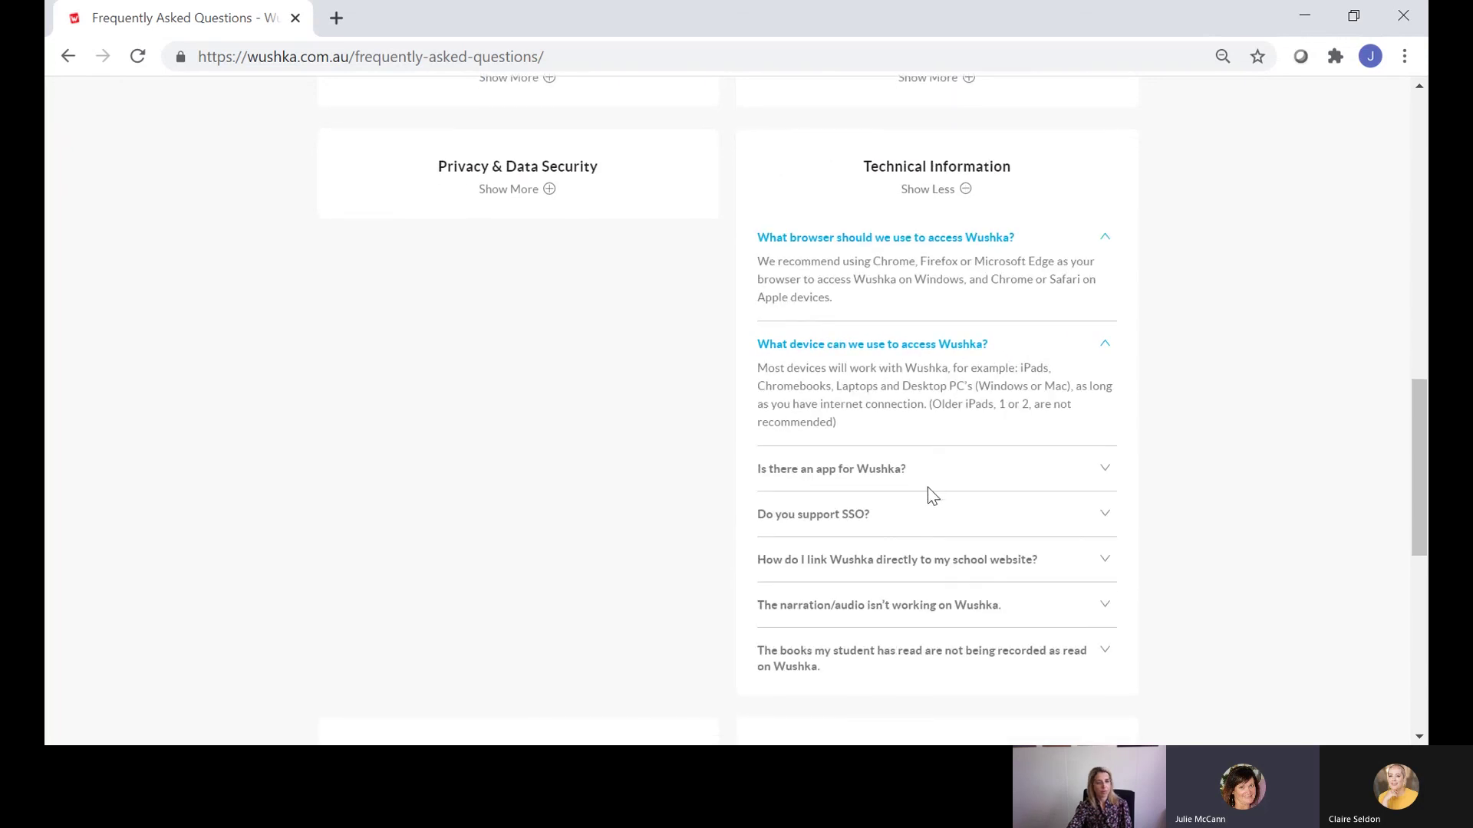
click(1103, 471)
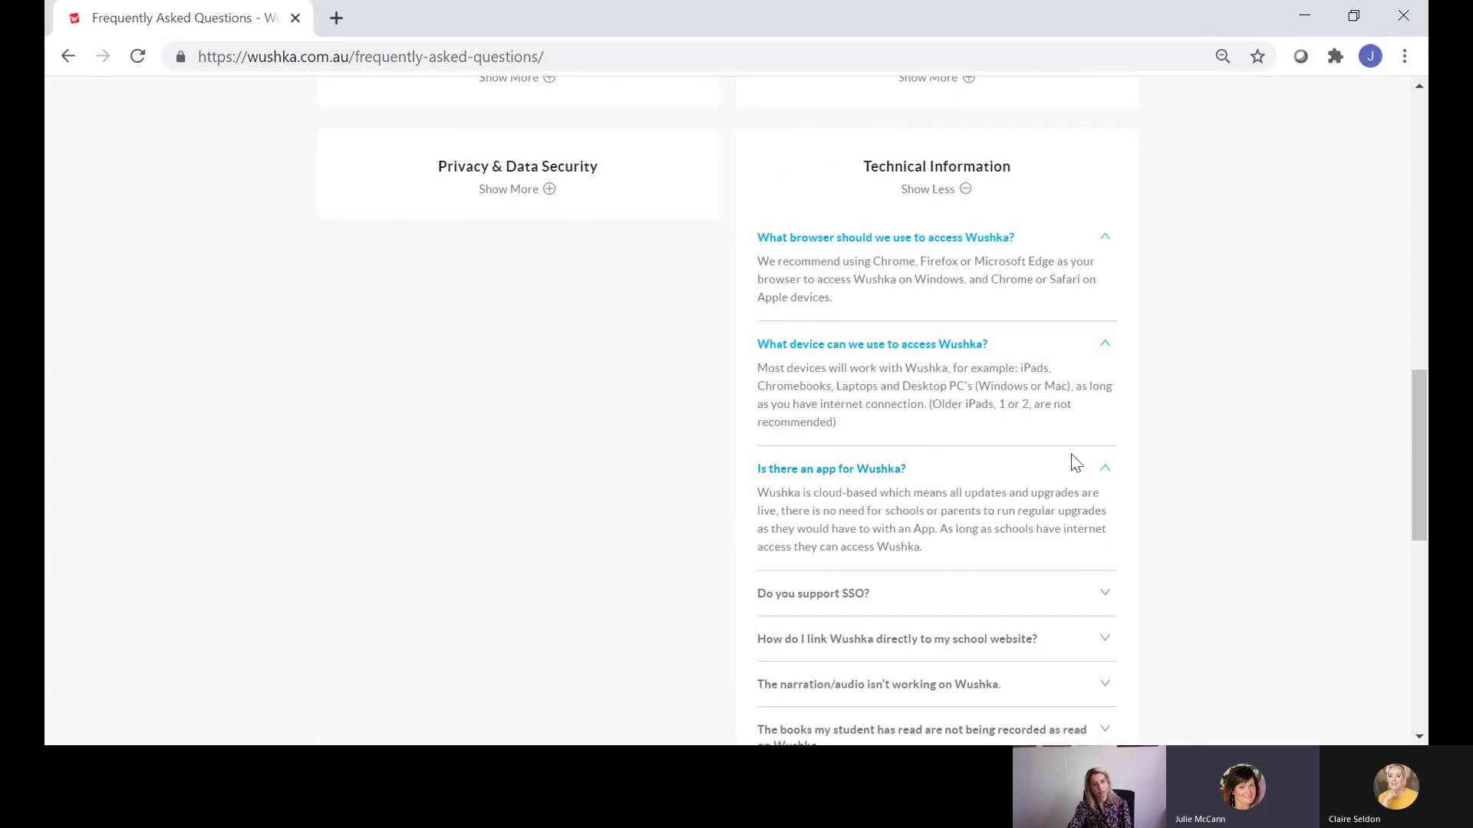
scroll(871, 656, down, 1)
scroll(870, 655, up, 6)
scroll(868, 655, up, 5)
click(865, 664)
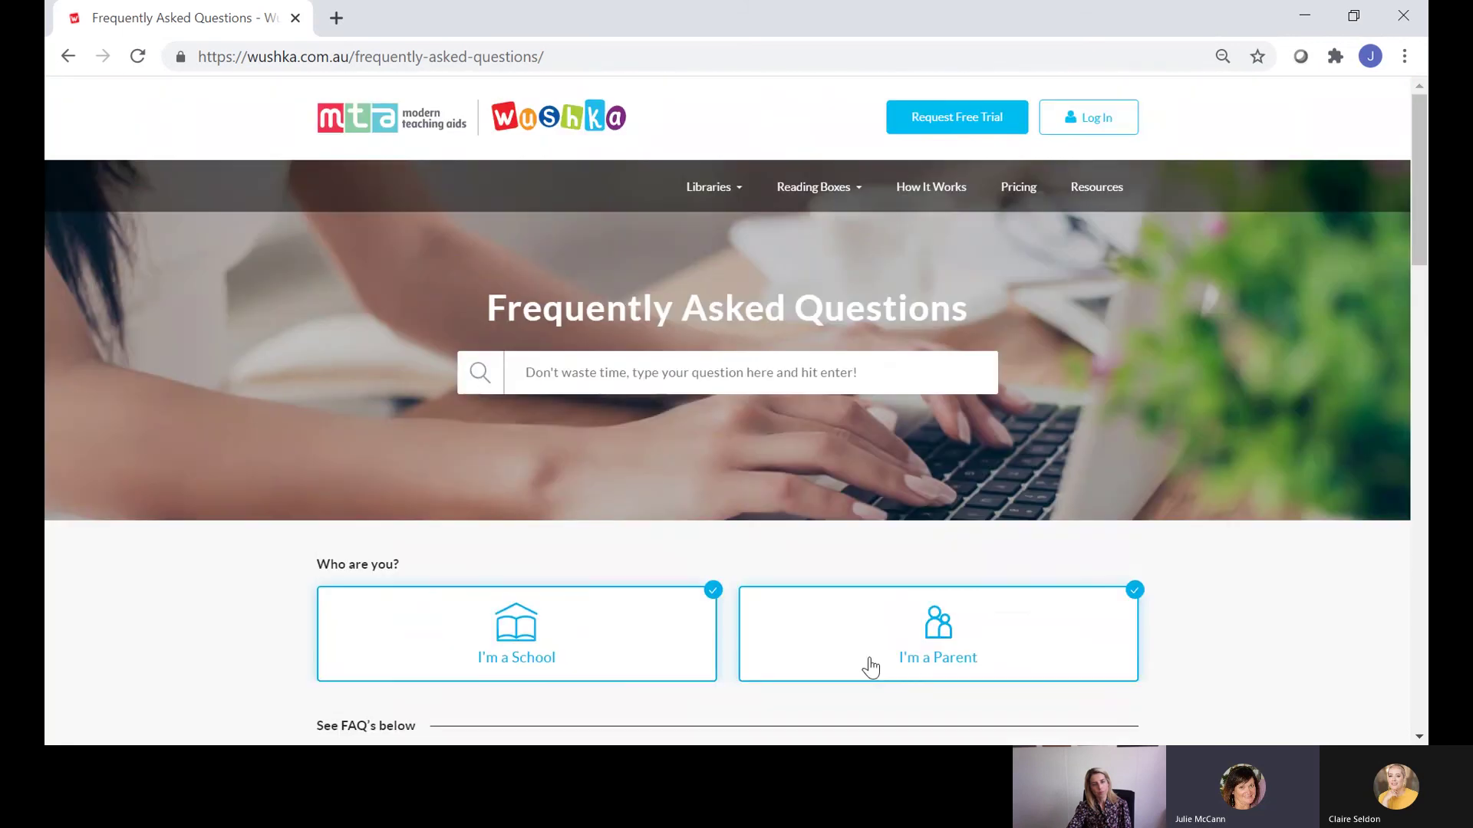